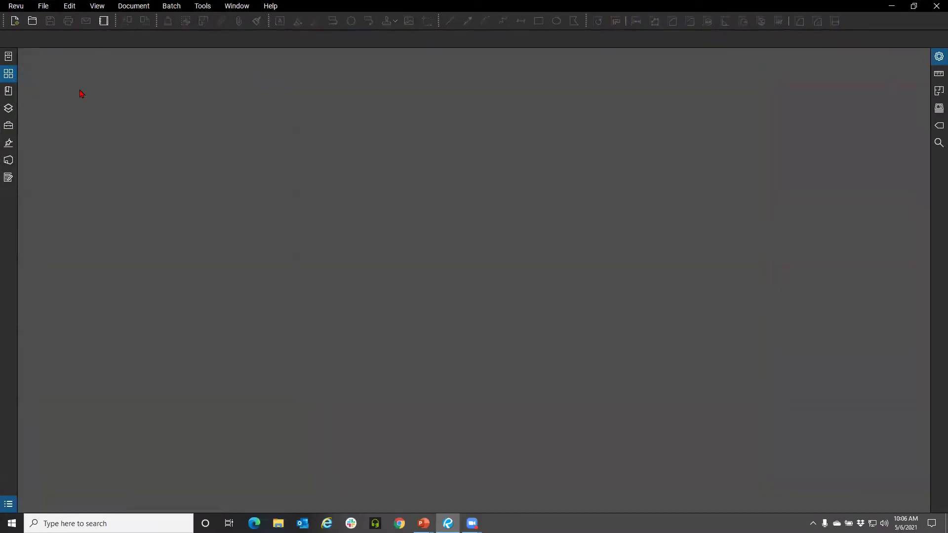
{"action": "left_click", "coordinate": [44, 6]}
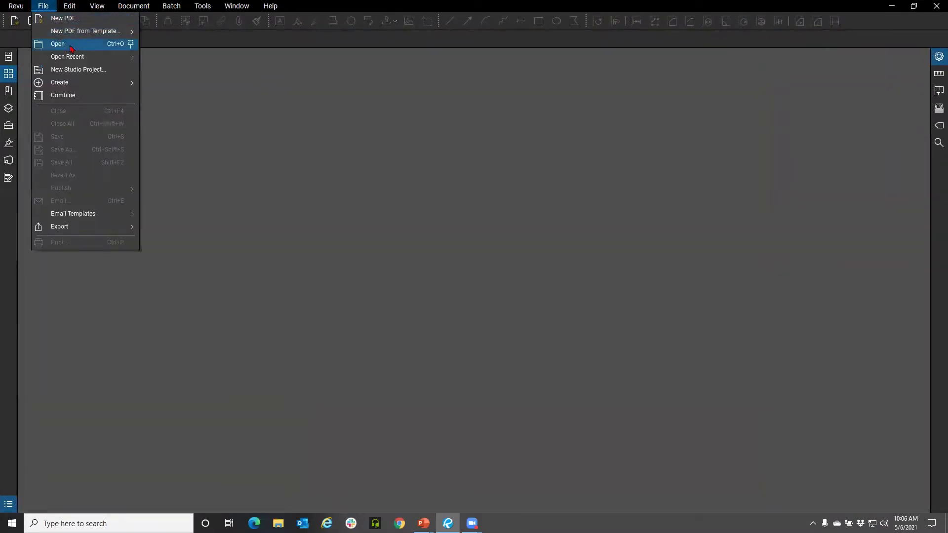
{"action": "left_click", "coordinate": [165, 44]}
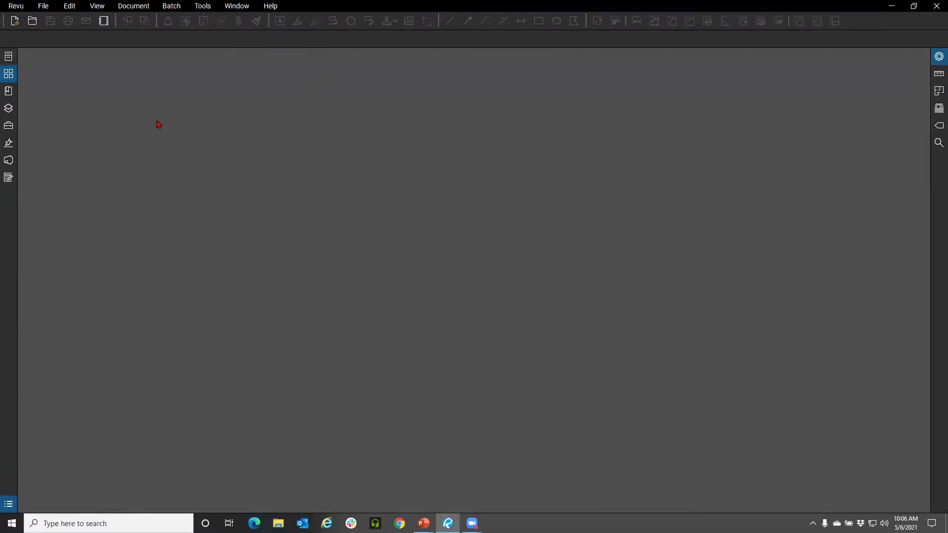
Switch the interface profile to Revu
{"action": "left_click", "coordinate": [16, 6]}
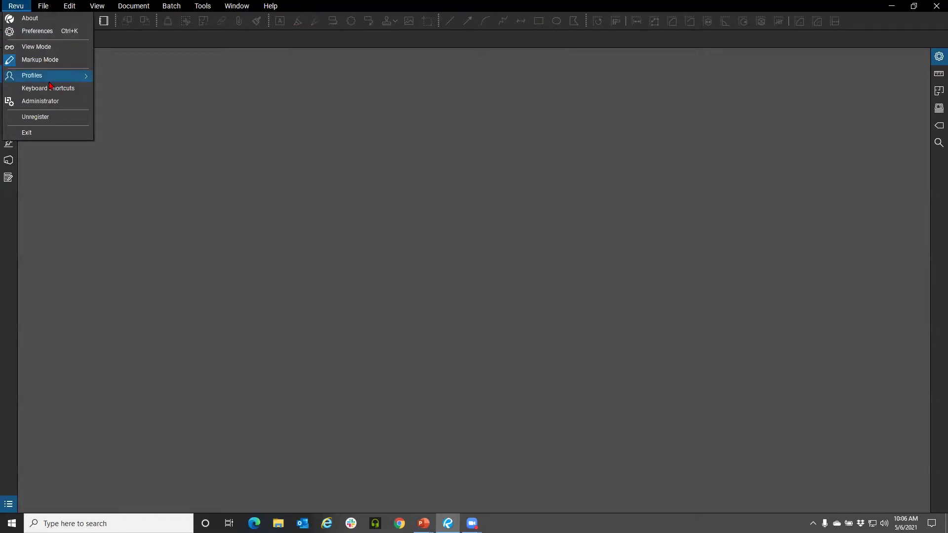
{"action": "mouse_move", "coordinate": [49, 77]}
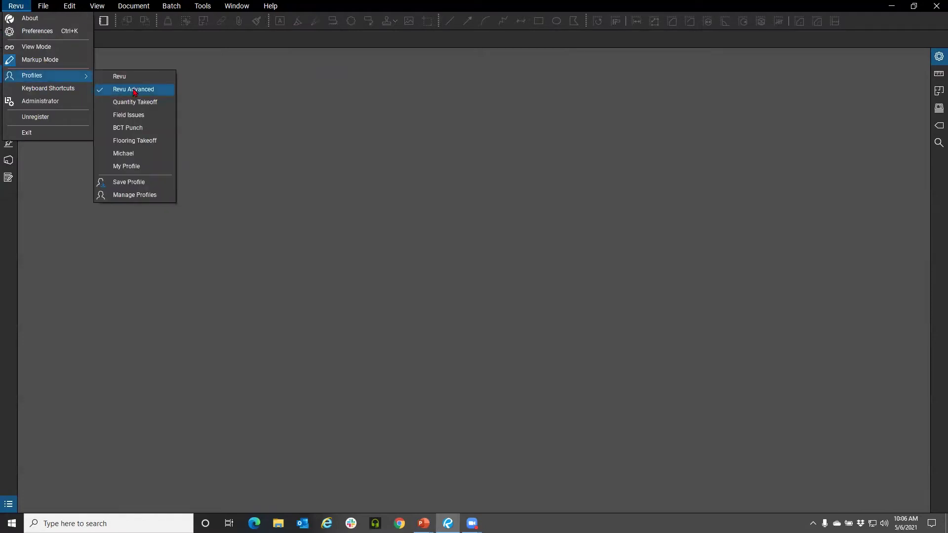
{"action": "left_click", "coordinate": [121, 76]}
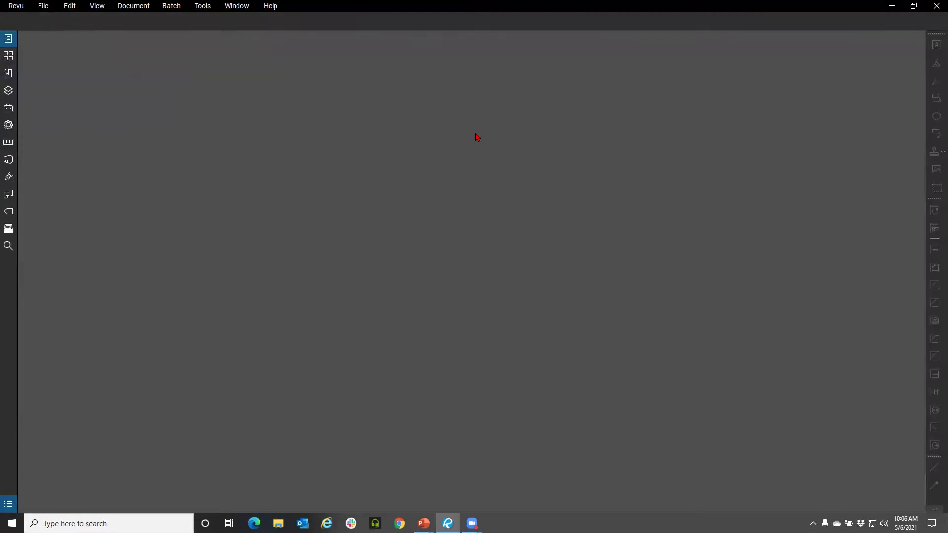
Switch the interface profile to Revu Advanced
{"action": "left_click", "coordinate": [22, 8]}
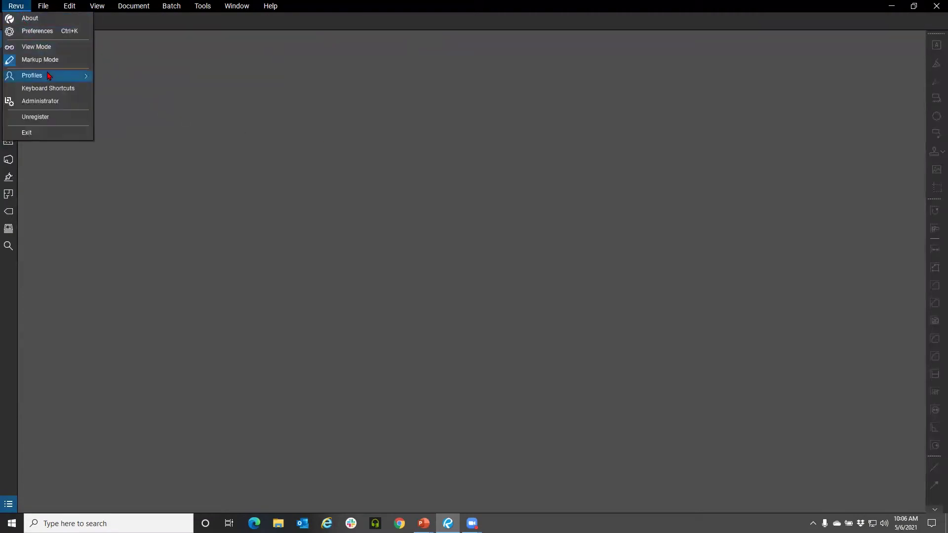
{"action": "mouse_move", "coordinate": [49, 76]}
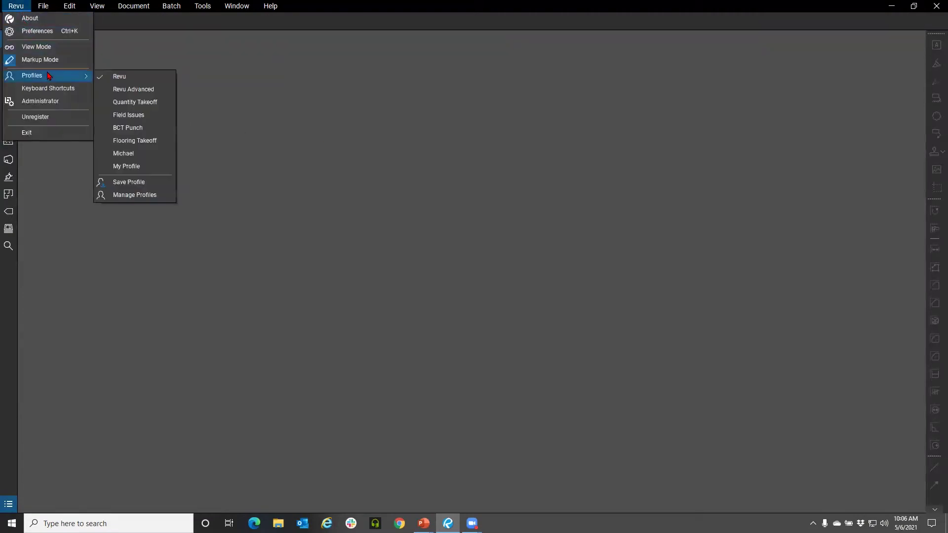
{"action": "left_click", "coordinate": [133, 89]}
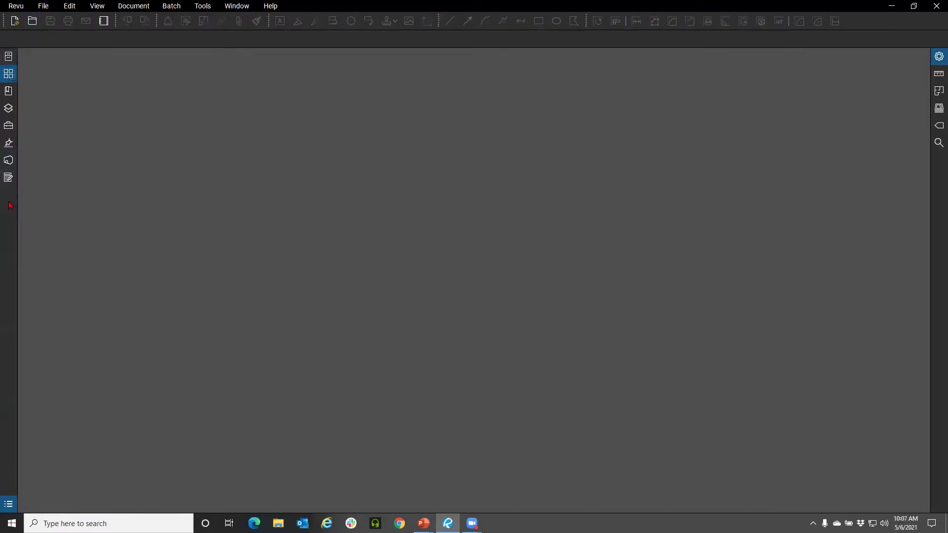
Open Samtec.pdf from the pinned Completed Sets folder and fit its first page in the workspace
{"action": "left_click", "coordinate": [9, 57]}
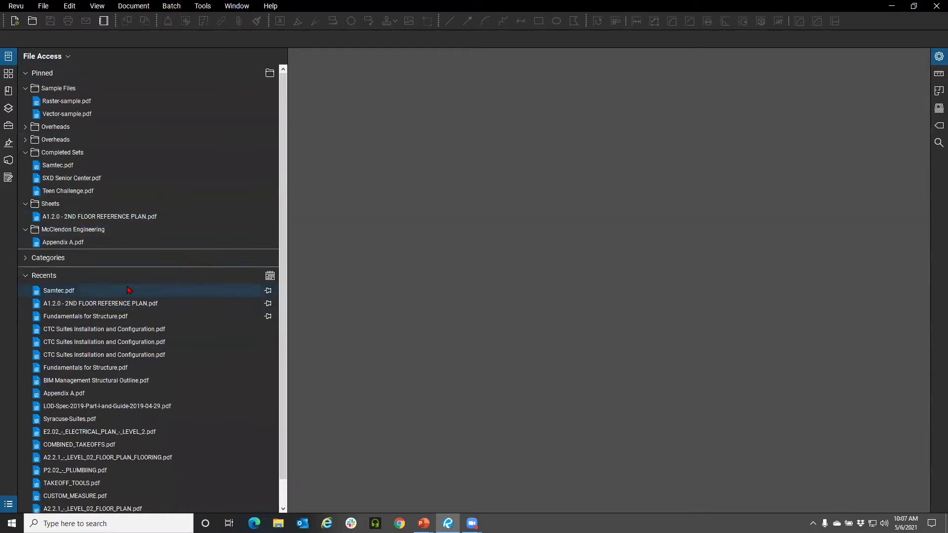
{"action": "double_click", "coordinate": [73, 167]}
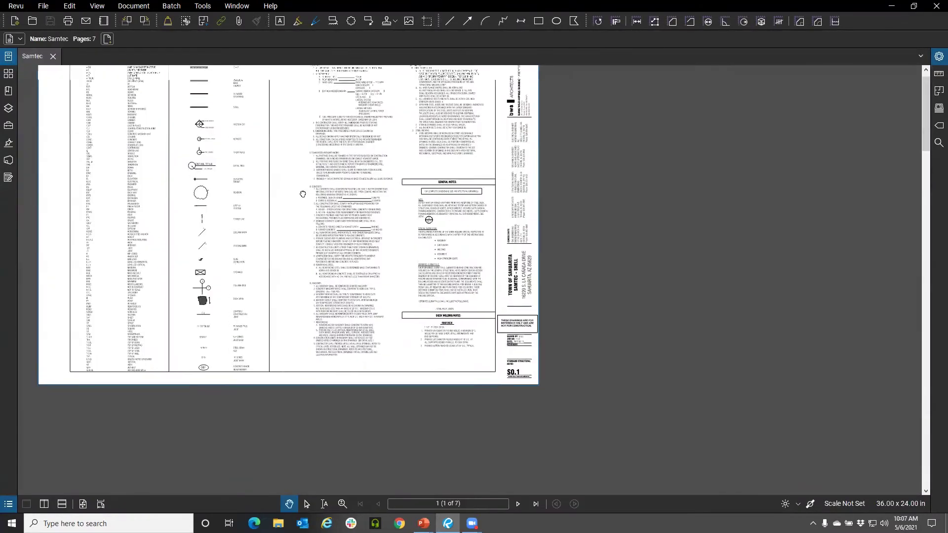
{"action": "left_click_drag", "start_coordinate": [302, 194], "coordinate": [316, 224]}
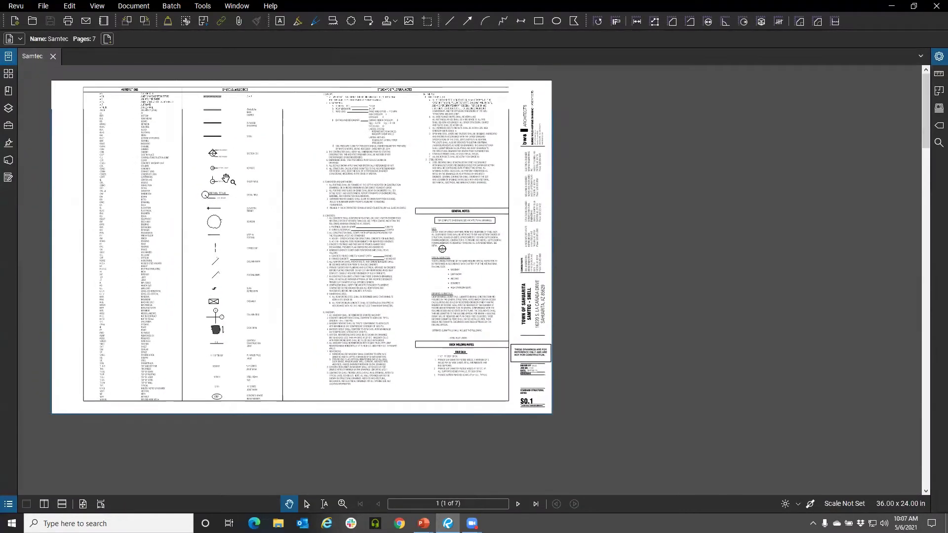
{"action": "scroll", "coordinate": [227, 180], "scroll_direction": "down", "scroll_amount": 1}
{"action": "scroll", "coordinate": [227, 180], "scroll_direction": "up", "scroll_amount": 2}
{"action": "left_click_drag", "start_coordinate": [235, 173], "coordinate": [273, 176]}
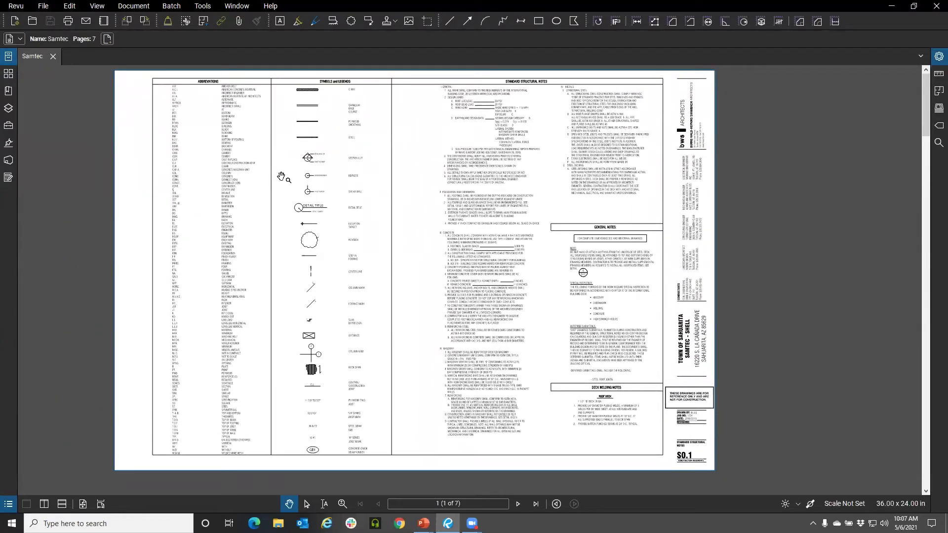
{"action": "left_click_drag", "start_coordinate": [340, 253], "coordinate": [337, 261]}
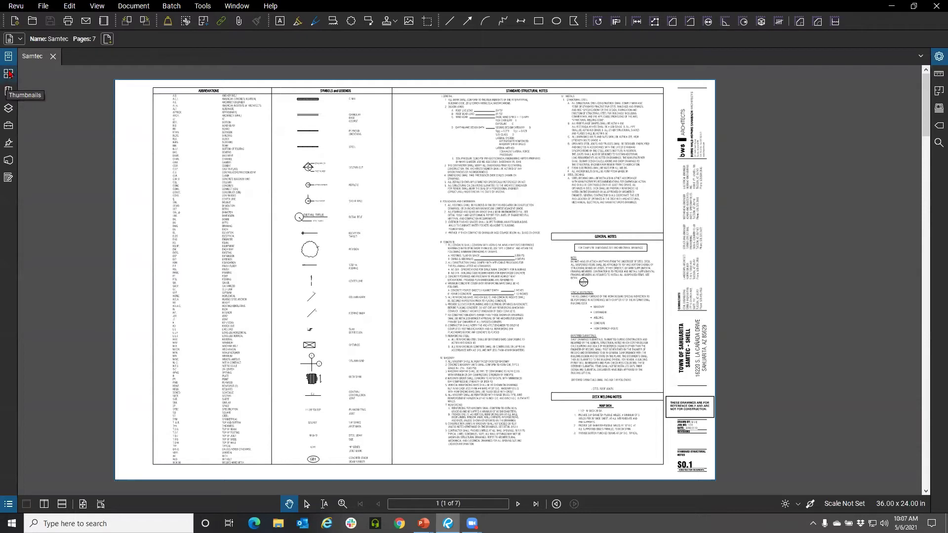
{"action": "right_click", "coordinate": [9, 203]}
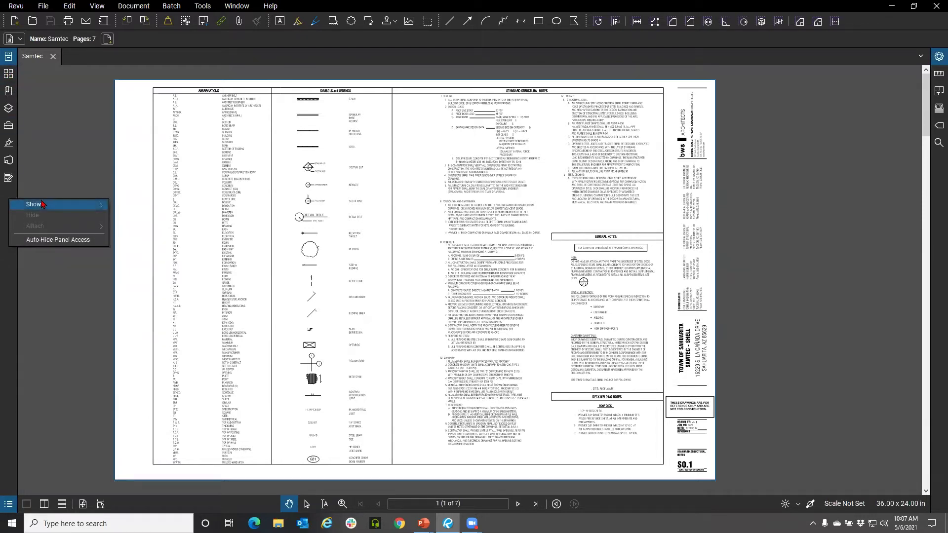
{"action": "mouse_move", "coordinate": [42, 204]}
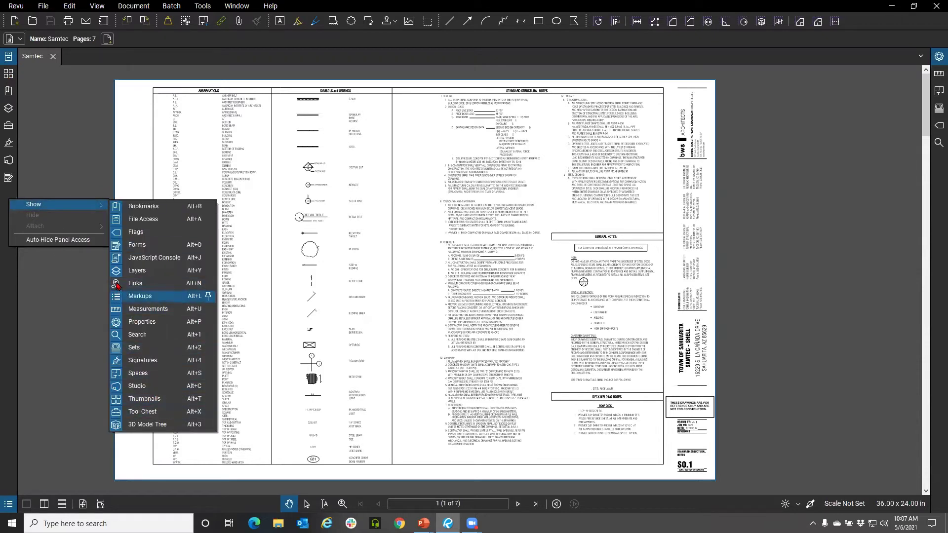
{"action": "right_click", "coordinate": [208, 404]}
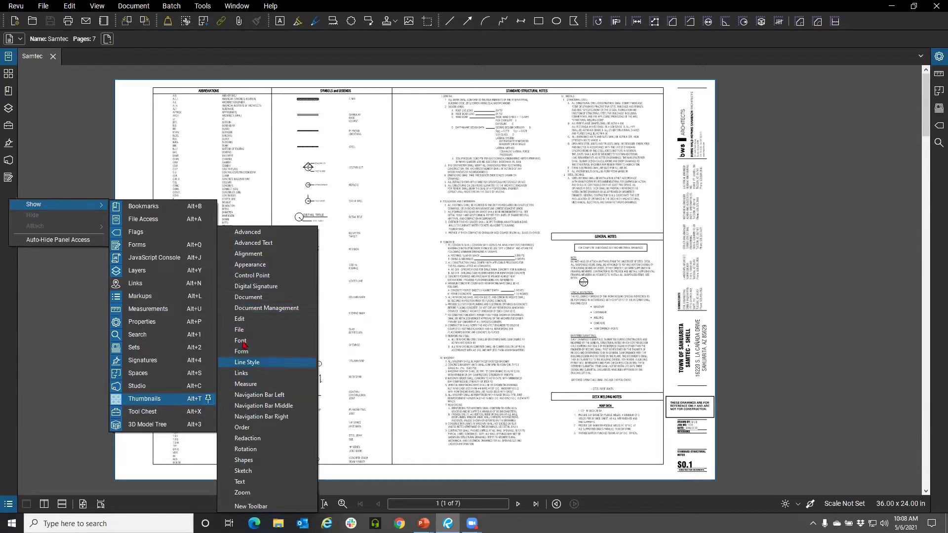
{"action": "left_click", "coordinate": [10, 271]}
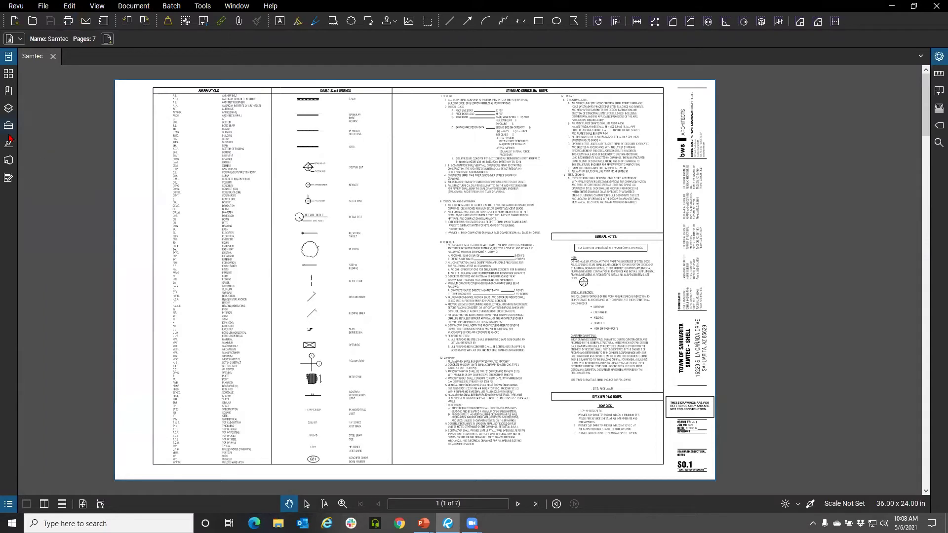
Show the page thumbnails, narrow their panel and size the thumbnails so they fit in two columns
{"action": "left_click", "coordinate": [9, 74]}
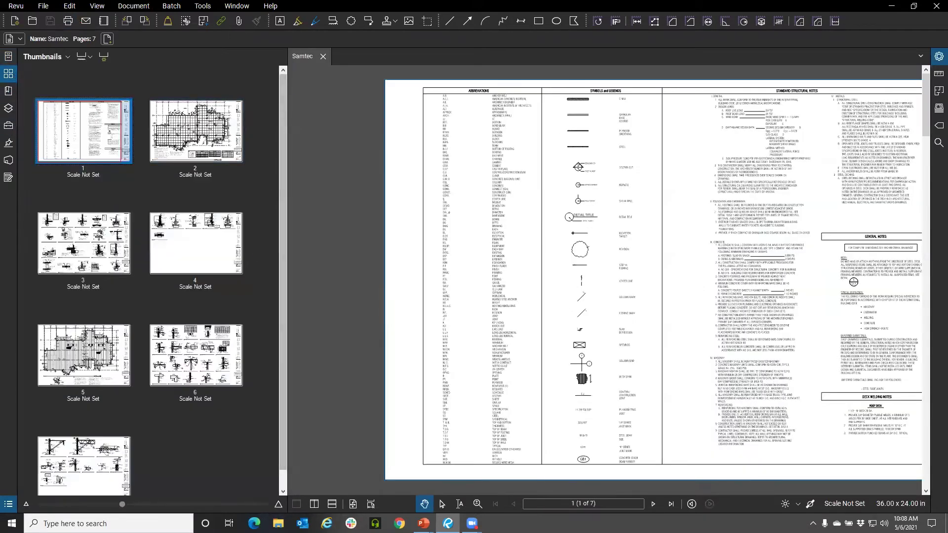
{"action": "left_click_drag", "start_coordinate": [122, 505], "coordinate": [55, 505]}
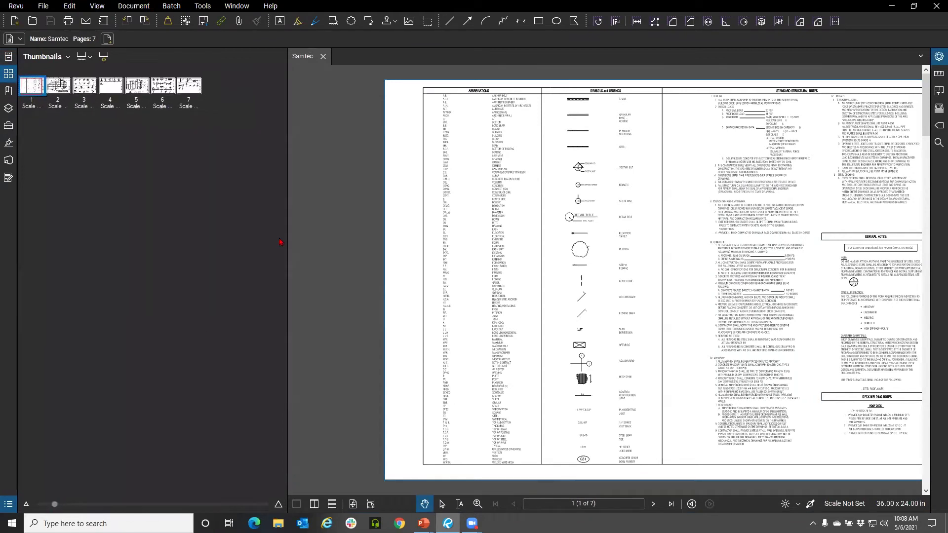
{"action": "left_click_drag", "start_coordinate": [288, 240], "coordinate": [195, 240]}
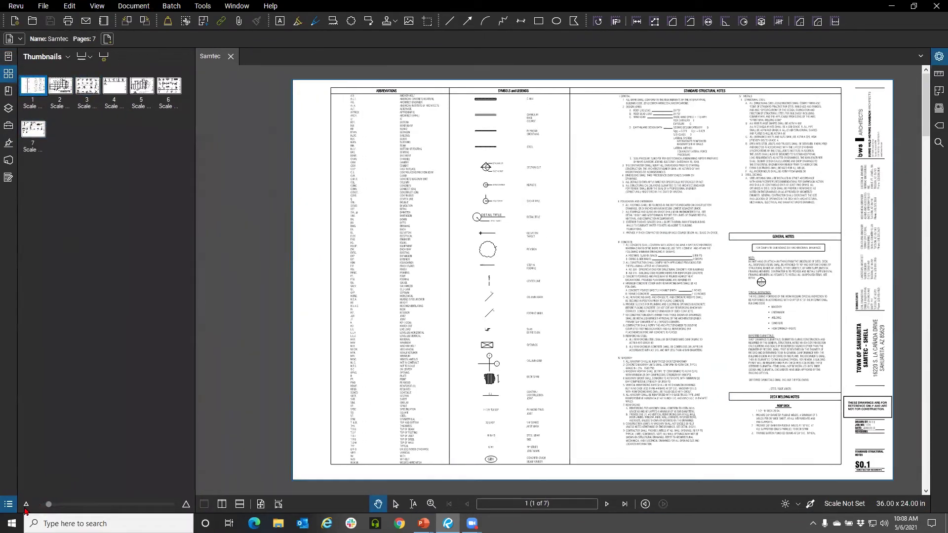
{"action": "left_click_drag", "start_coordinate": [51, 506], "coordinate": [67, 504]}
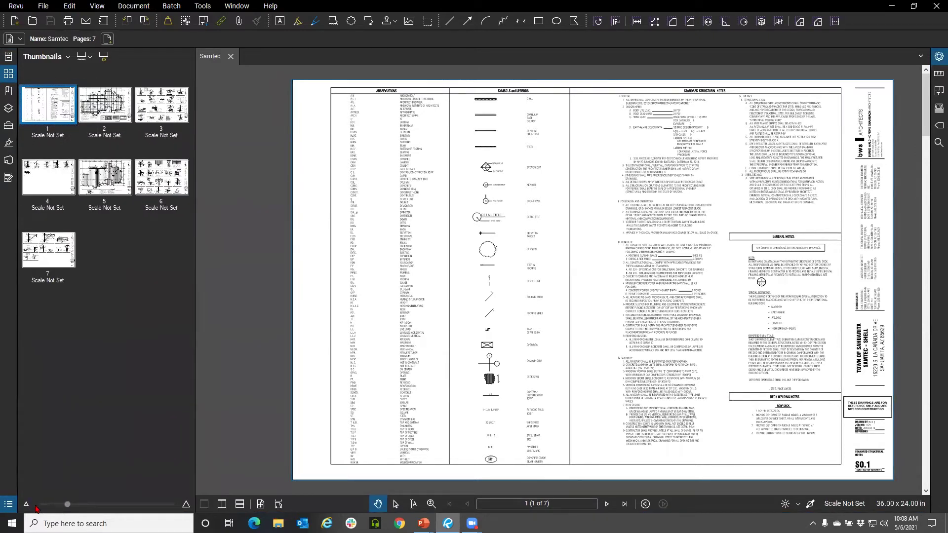
{"action": "mouse_move", "coordinate": [69, 508]}
{"action": "left_mouse_down"}
{"action": "mouse_move", "coordinate": [126, 511]}
{"action": "mouse_move", "coordinate": [75, 507]}
{"action": "left_mouse_up"}
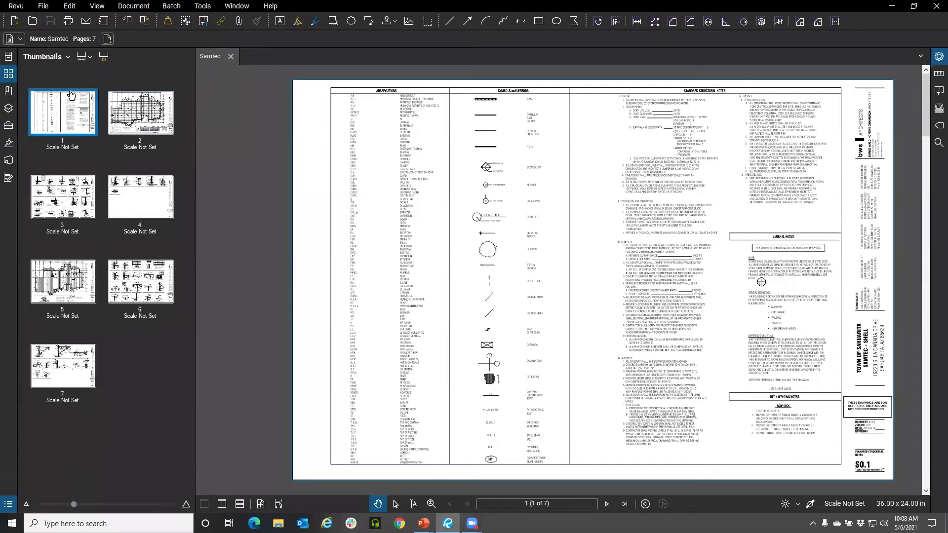
Float the Thumbnails panel over the document and widen it so all seven pages fit in one row
{"action": "left_click_drag", "start_coordinate": [12, 79], "coordinate": [303, 50]}
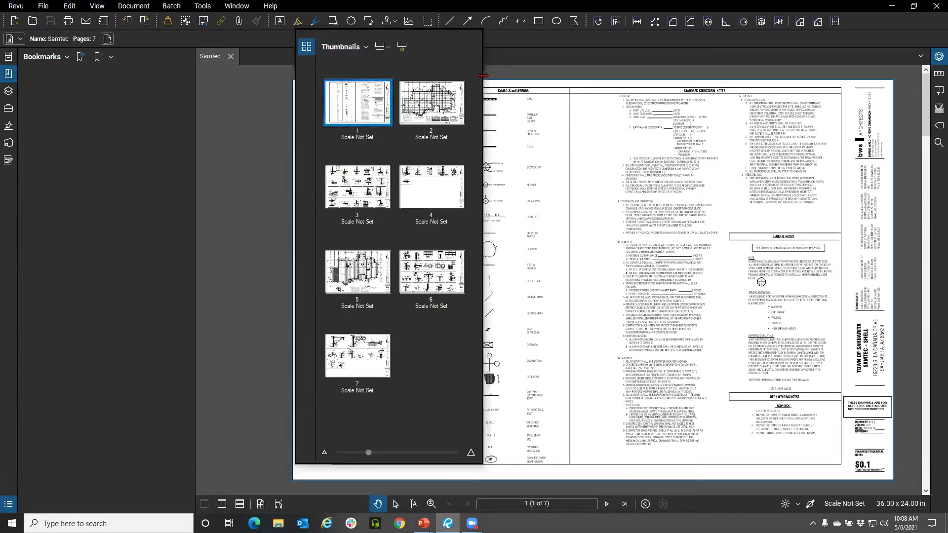
{"action": "left_click_drag", "start_coordinate": [483, 75], "coordinate": [842, 75]}
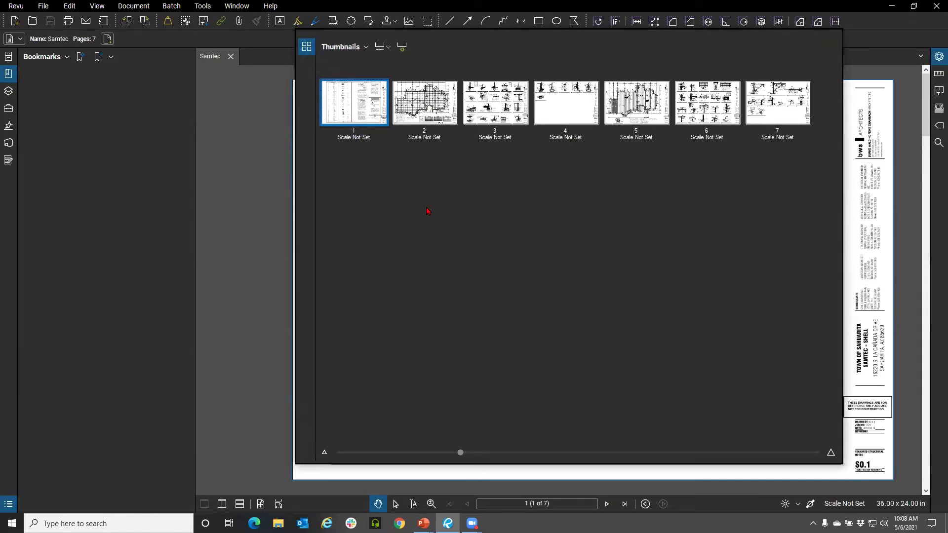
Apply the Detach option to the Thumbnails panel and reposition the small floating window over the document
{"action": "right_click", "coordinate": [310, 52]}
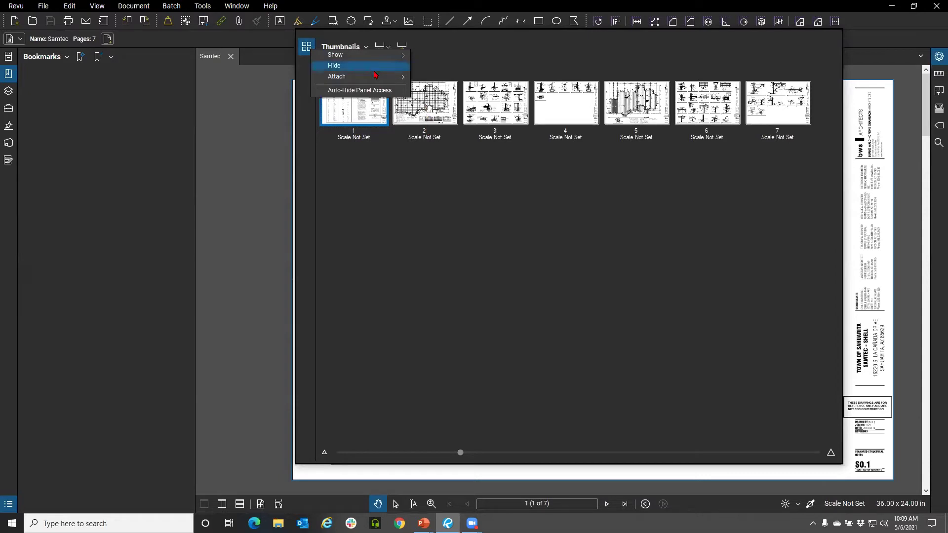
{"action": "mouse_move", "coordinate": [363, 78]}
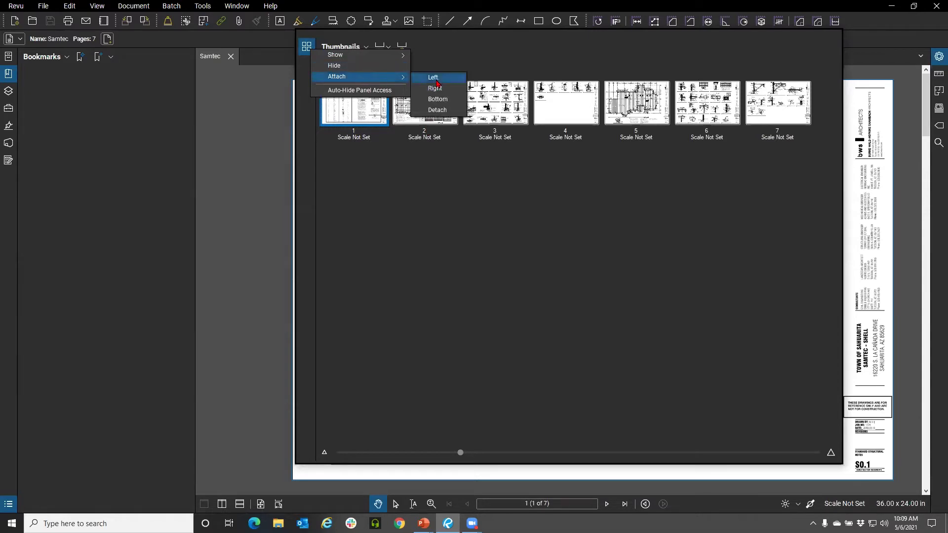
{"action": "left_click", "coordinate": [444, 111]}
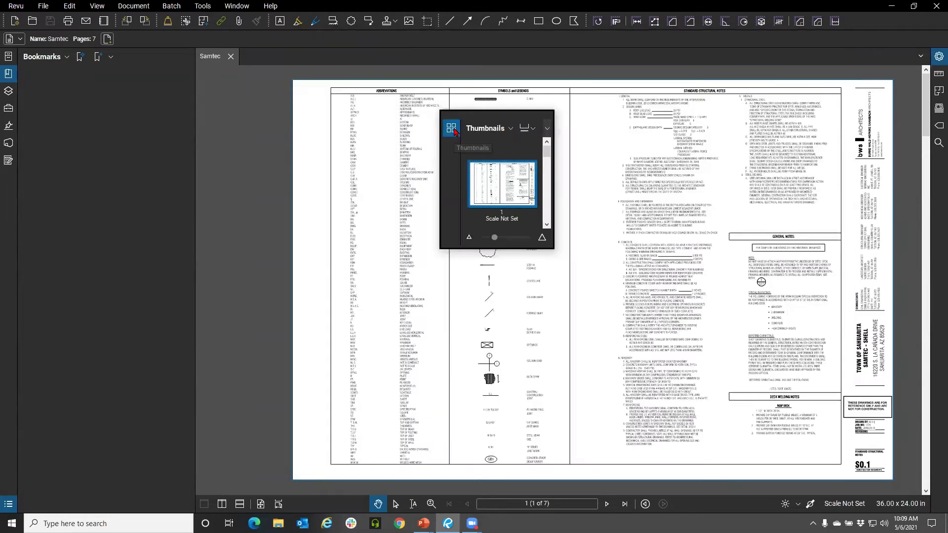
{"action": "right_click", "coordinate": [451, 128]}
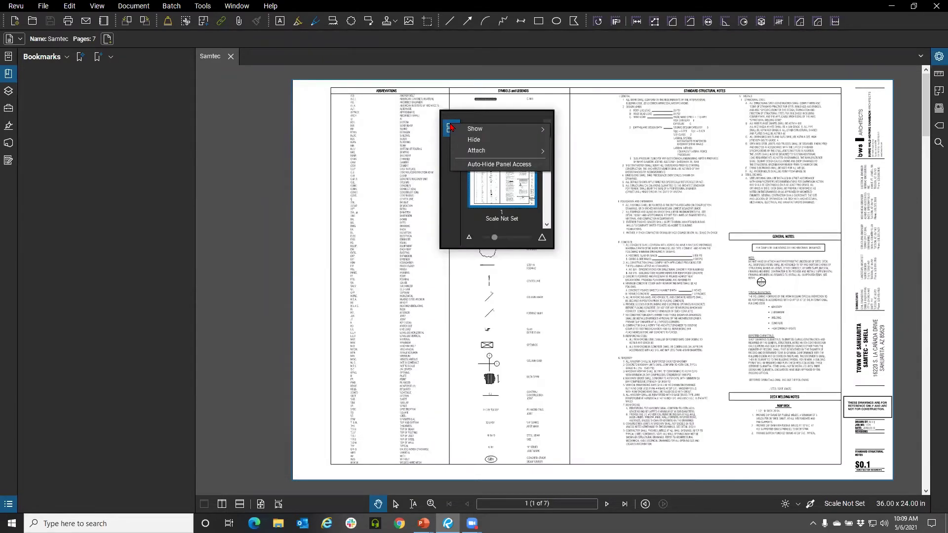
{"action": "mouse_move", "coordinate": [482, 152]}
{"action": "left_click", "coordinate": [586, 185]}
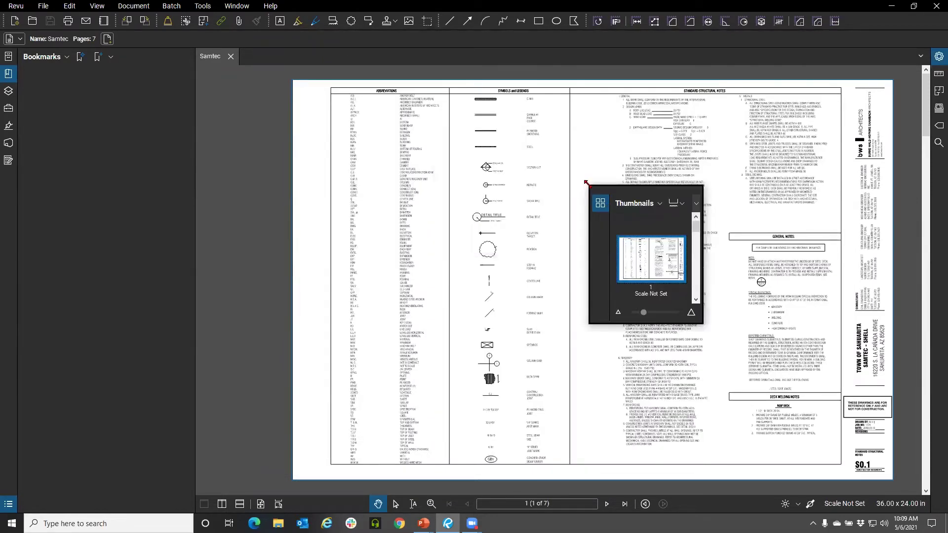
{"action": "left_click", "coordinate": [601, 204]}
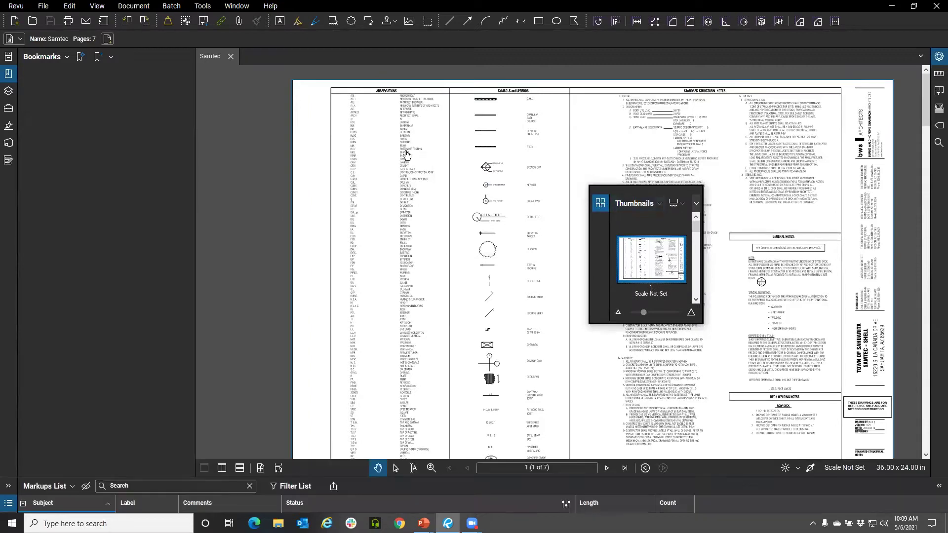
Attach the Thumbnails panel to the left side and place it directly below Bookmarks in the panel order
{"action": "right_click", "coordinate": [251, 106]}
{"action": "mouse_move", "coordinate": [316, 130]}
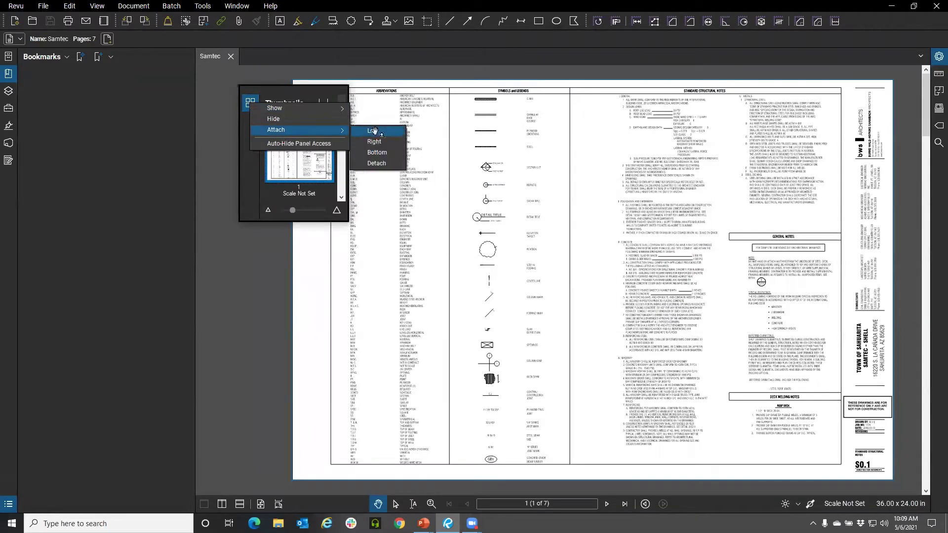
{"action": "left_click", "coordinate": [373, 130]}
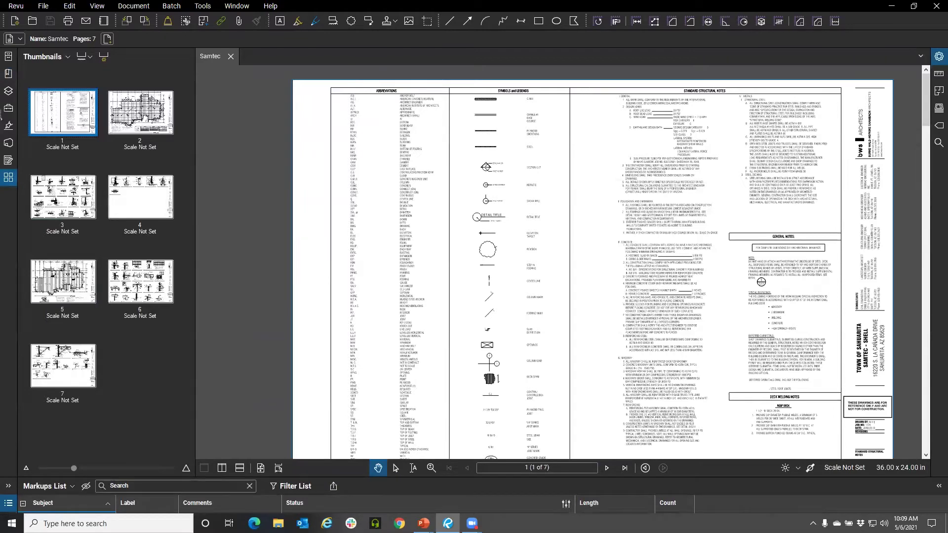
{"action": "left_click_drag", "start_coordinate": [2, 117], "coordinate": [109, 254]}
{"action": "mouse_move", "coordinate": [112, 266]}
{"action": "left_mouse_down"}
{"action": "mouse_move", "coordinate": [107, 272]}
{"action": "mouse_move", "coordinate": [123, 264]}
{"action": "mouse_move", "coordinate": [105, 283]}
{"action": "mouse_move", "coordinate": [10, 94]}
{"action": "left_mouse_up"}
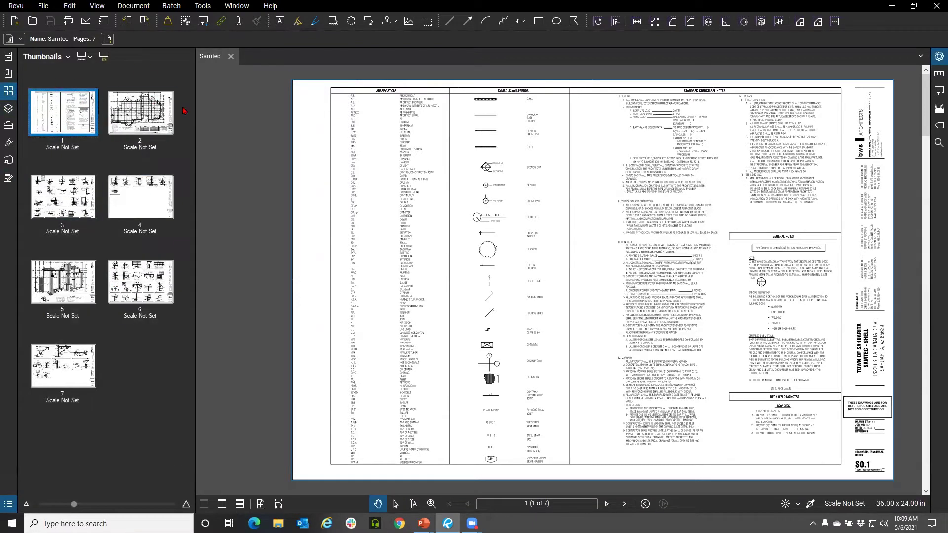
Enlarge the page thumbnails and widen the Thumbnails panel to fit two columns of them
{"action": "mouse_move", "coordinate": [73, 504]}
{"action": "left_mouse_down"}
{"action": "mouse_move", "coordinate": [95, 504]}
{"action": "mouse_move", "coordinate": [79, 504]}
{"action": "left_mouse_up"}
{"action": "left_click_drag", "start_coordinate": [197, 393], "coordinate": [248, 397]}
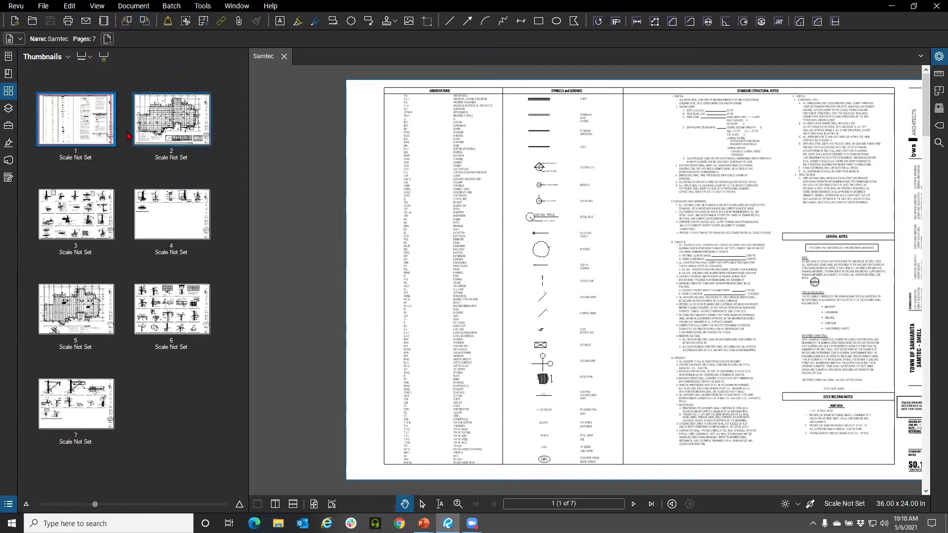
Compare the page-editing commands offered for thumbnails with the document-wide and file-level commands, including Combine
{"action": "left_click", "coordinate": [66, 58]}
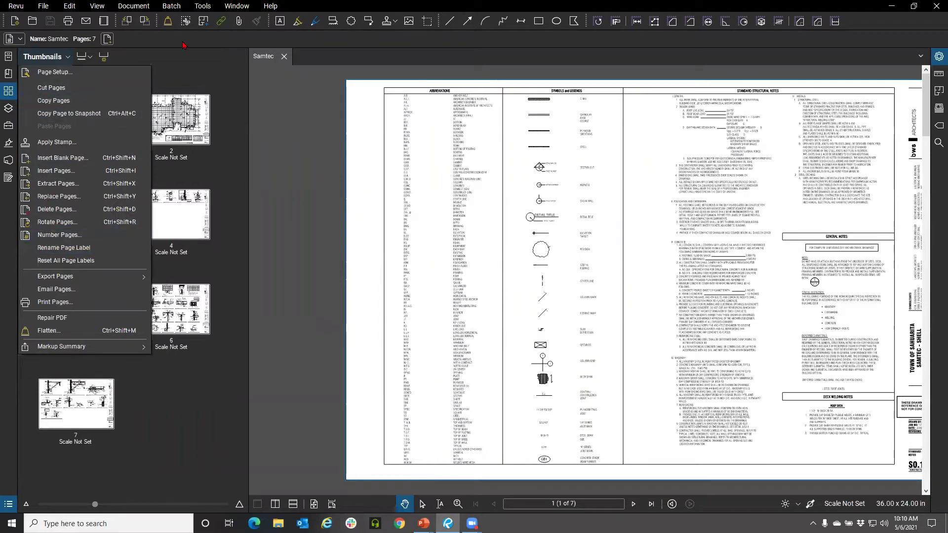
{"action": "left_click", "coordinate": [148, 6]}
{"action": "left_click", "coordinate": [137, 6]}
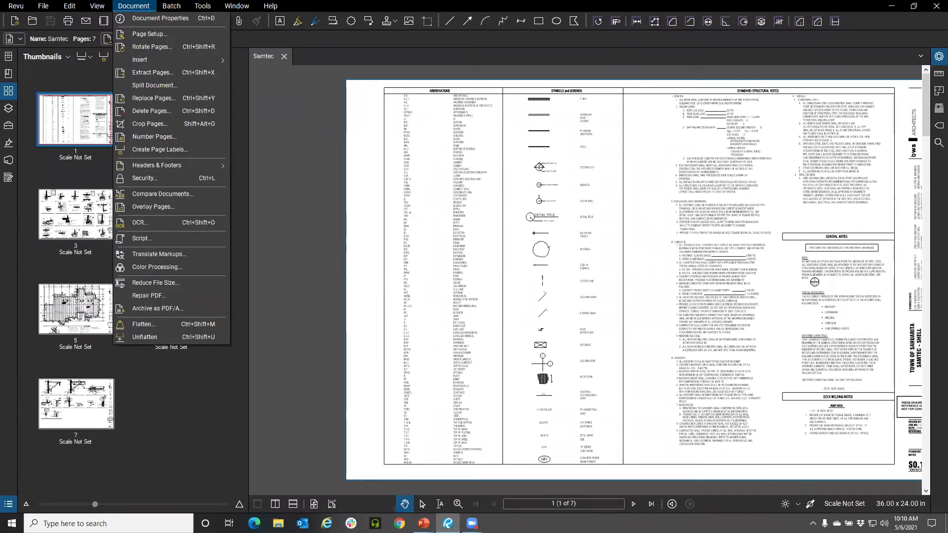
{"action": "mouse_move", "coordinate": [43, 6]}
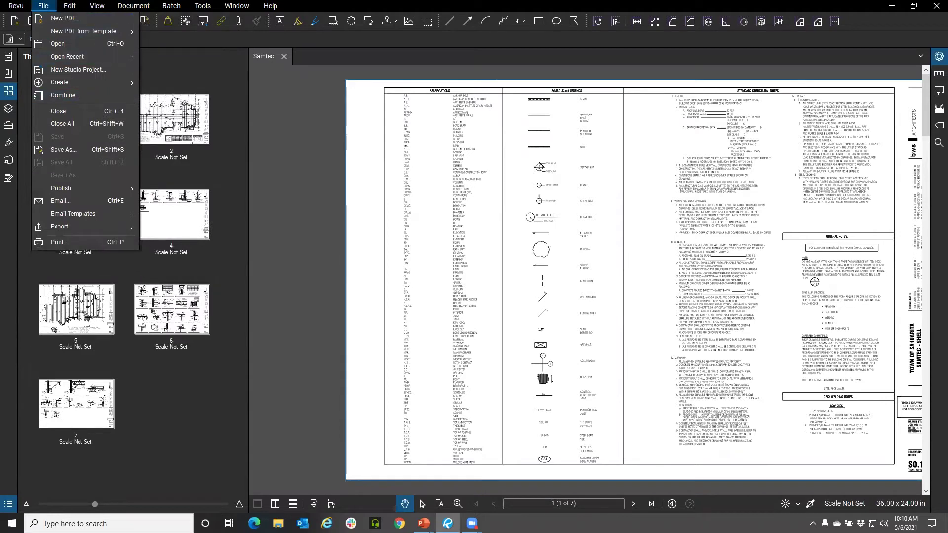
{"action": "left_click", "coordinate": [64, 96]}
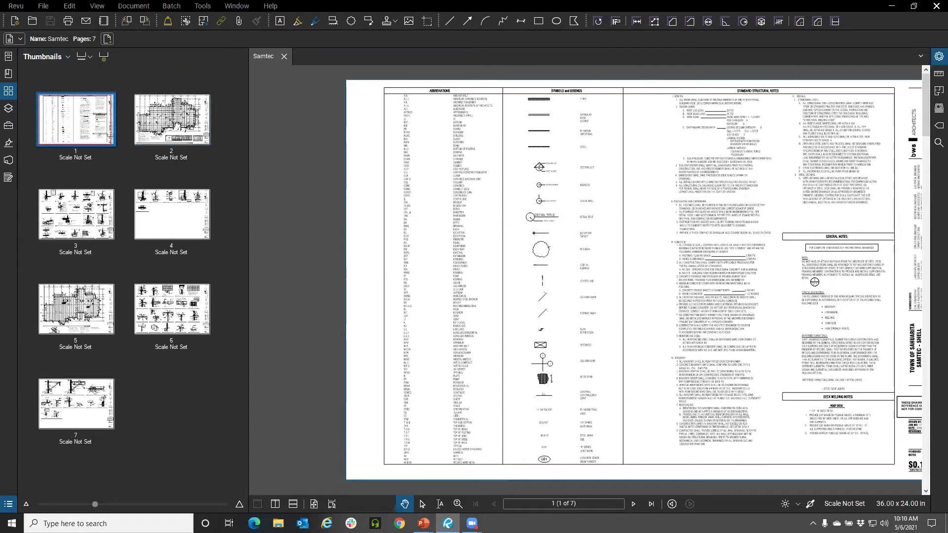
{"action": "left_click", "coordinate": [53, 58]}
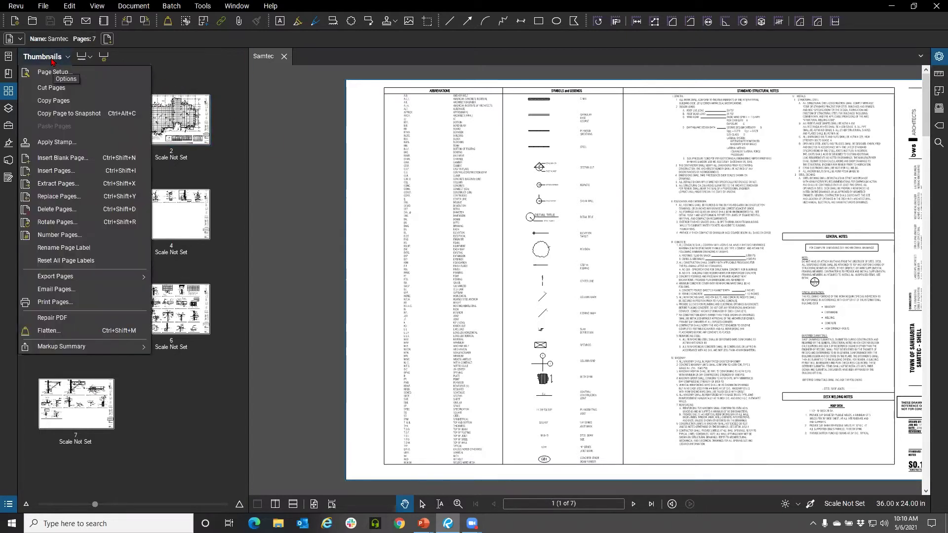
{"action": "left_click", "coordinate": [118, 6]}
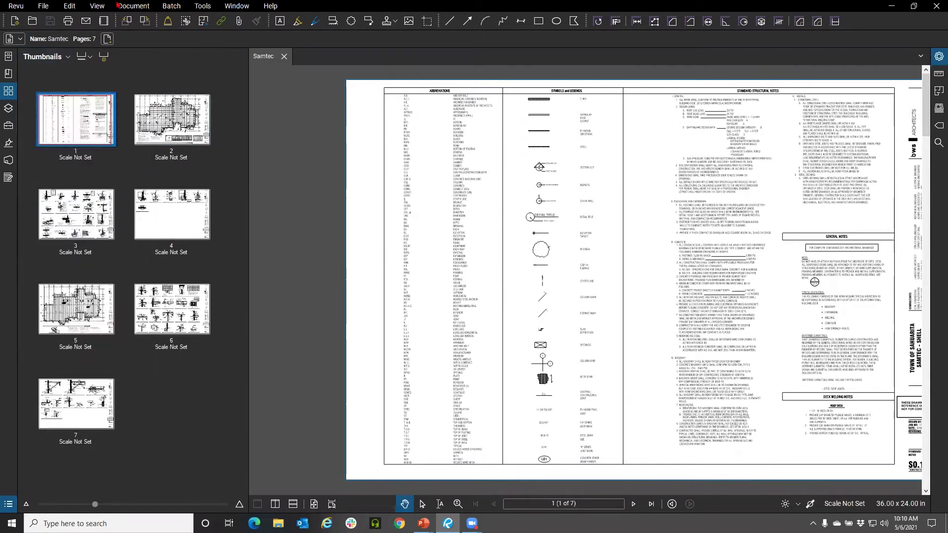
{"action": "left_click", "coordinate": [126, 7]}
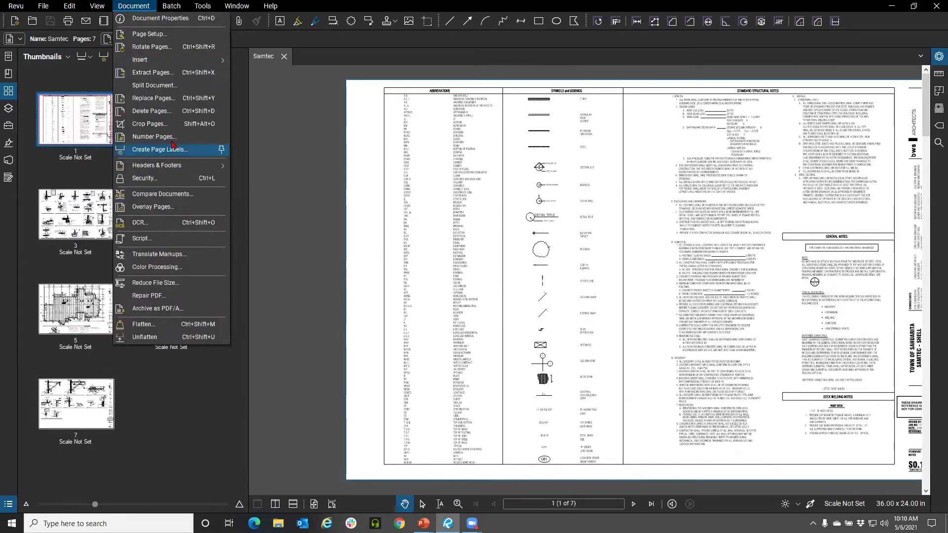
{"action": "left_click", "coordinate": [47, 56]}
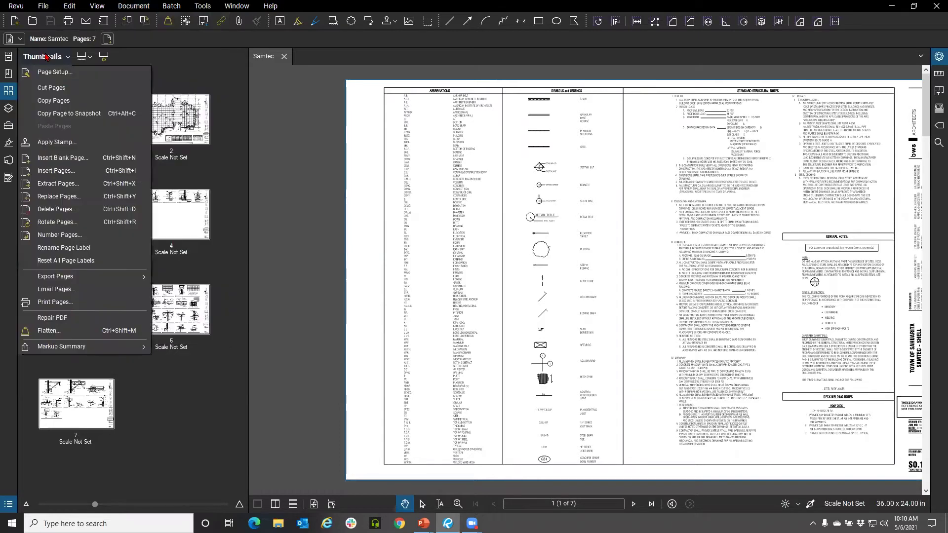
{"action": "left_click", "coordinate": [176, 69]}
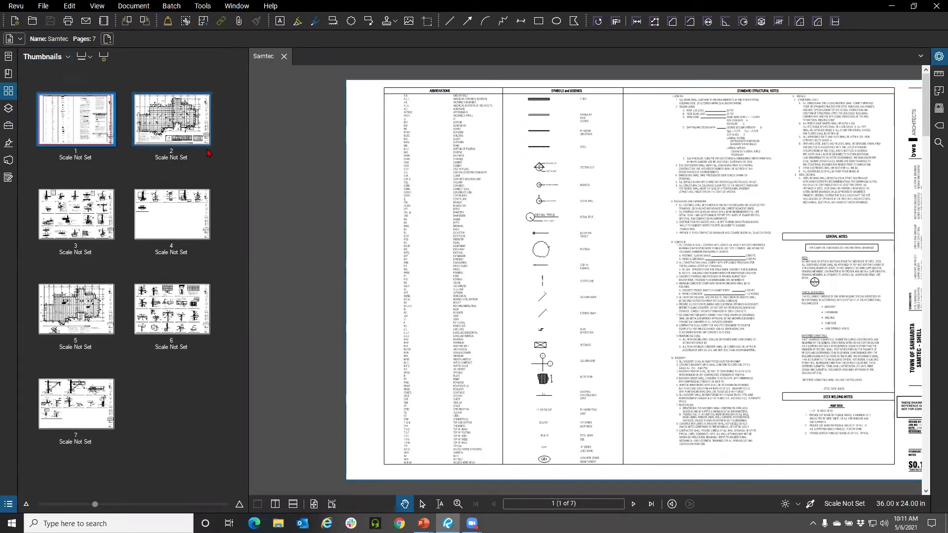
Start inserting a blank page into the Samtec set using the ARCH_E1 (30.00 x 42.00 inches) template
{"action": "left_click", "coordinate": [41, 61]}
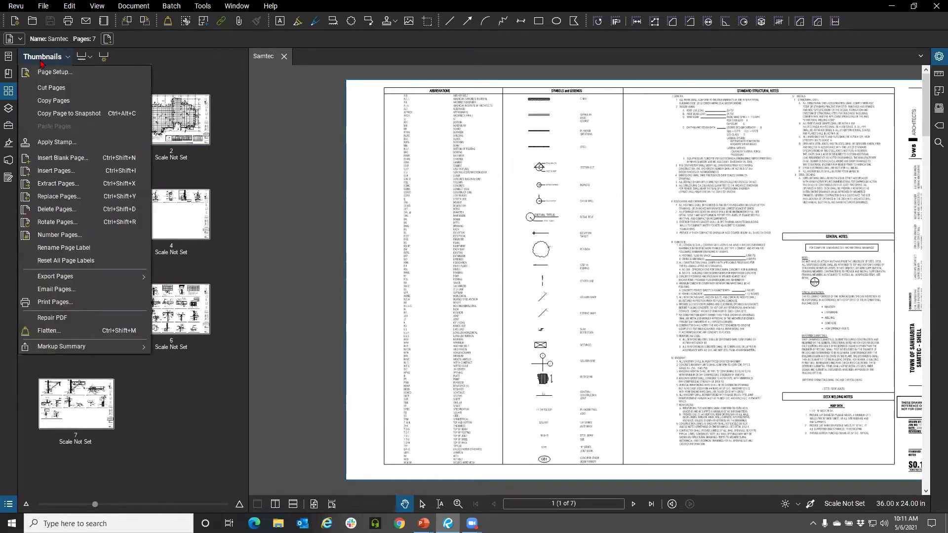
{"action": "left_click", "coordinate": [62, 159]}
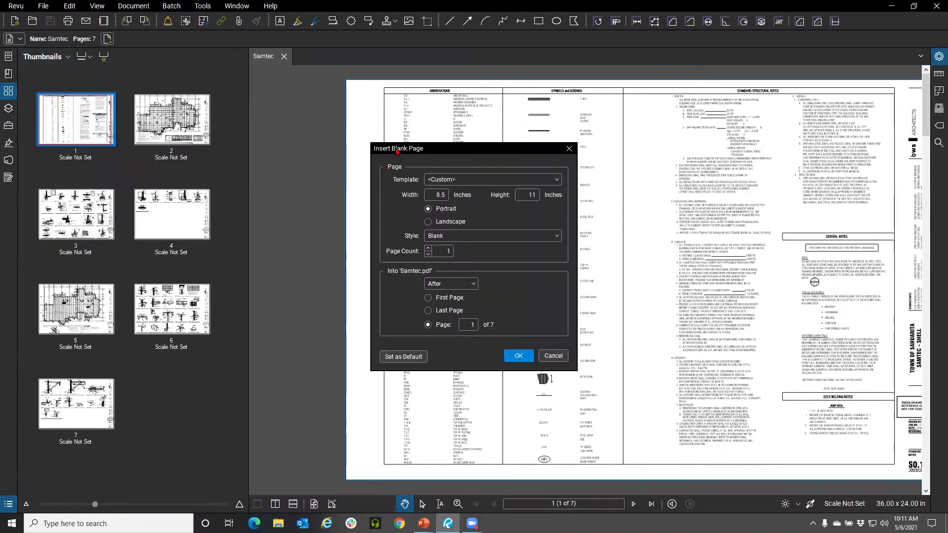
{"action": "left_click_drag", "start_coordinate": [397, 151], "coordinate": [209, 131]}
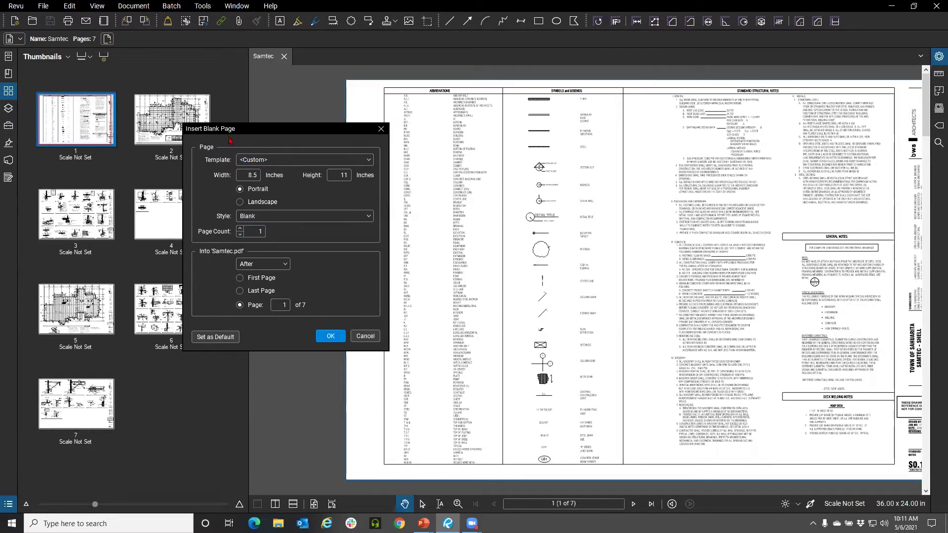
{"action": "left_click", "coordinate": [291, 158]}
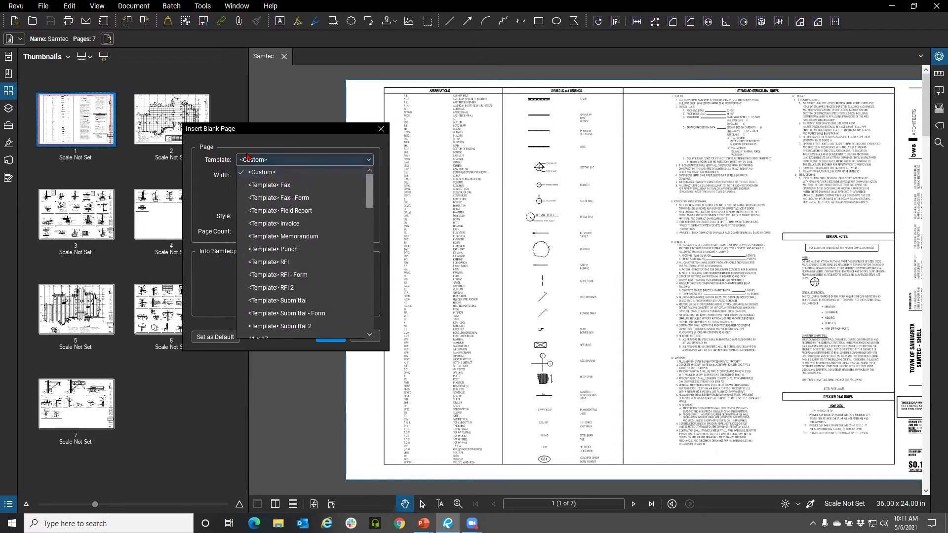
{"action": "scroll", "coordinate": [299, 210], "scroll_direction": "down", "scroll_amount": 2}
{"action": "scroll", "coordinate": [300, 211], "scroll_direction": "down", "scroll_amount": 3}
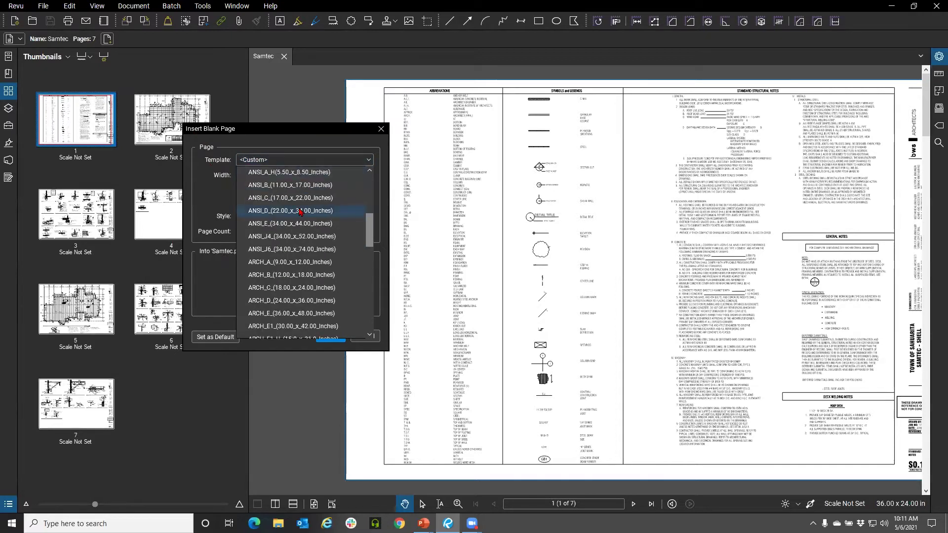
{"action": "scroll", "coordinate": [300, 211], "scroll_direction": "up", "scroll_amount": 5}
{"action": "scroll", "coordinate": [300, 211], "scroll_direction": "down", "scroll_amount": 9}
{"action": "scroll", "coordinate": [303, 216], "scroll_direction": "down", "scroll_amount": 2}
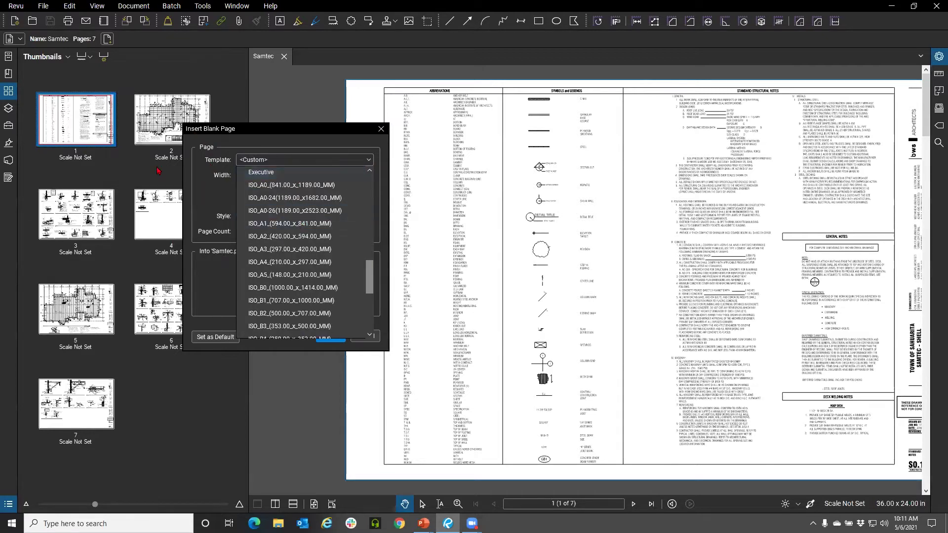
{"action": "scroll", "coordinate": [316, 232], "scroll_direction": "up", "scroll_amount": 4}
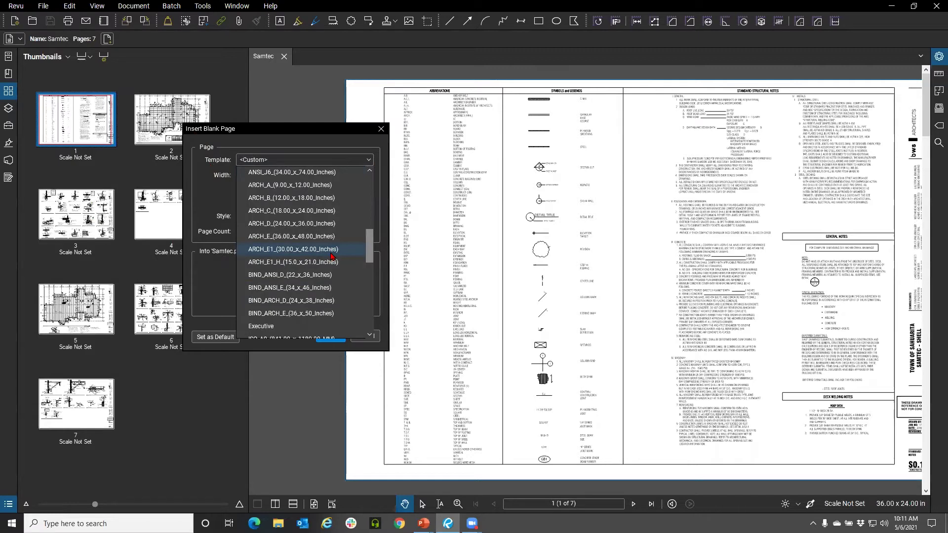
{"action": "left_click", "coordinate": [312, 251]}
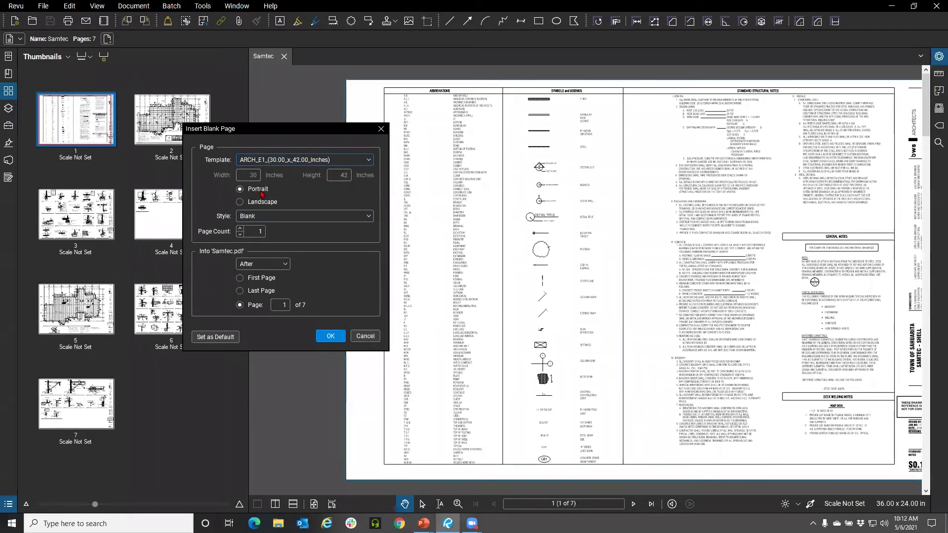
Set the blank page's style to Isometric Grid Light Blue 1/2" and insert the page after page 4
{"action": "left_click", "coordinate": [275, 216]}
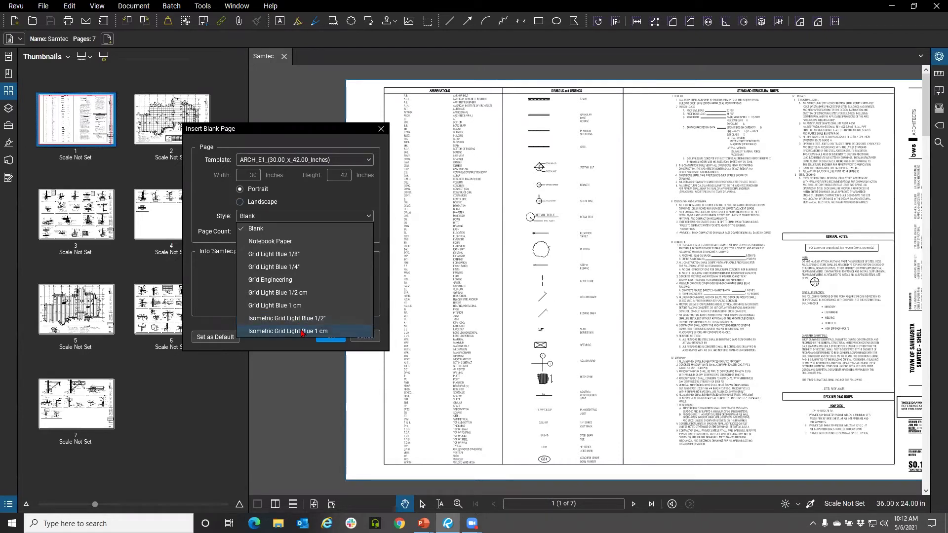
{"action": "left_click", "coordinate": [302, 320]}
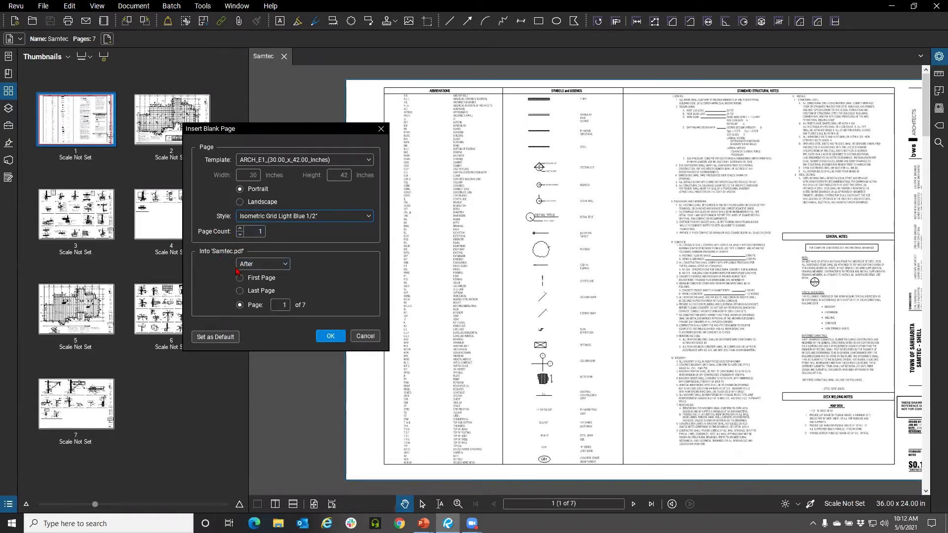
{"action": "left_click", "coordinate": [260, 265]}
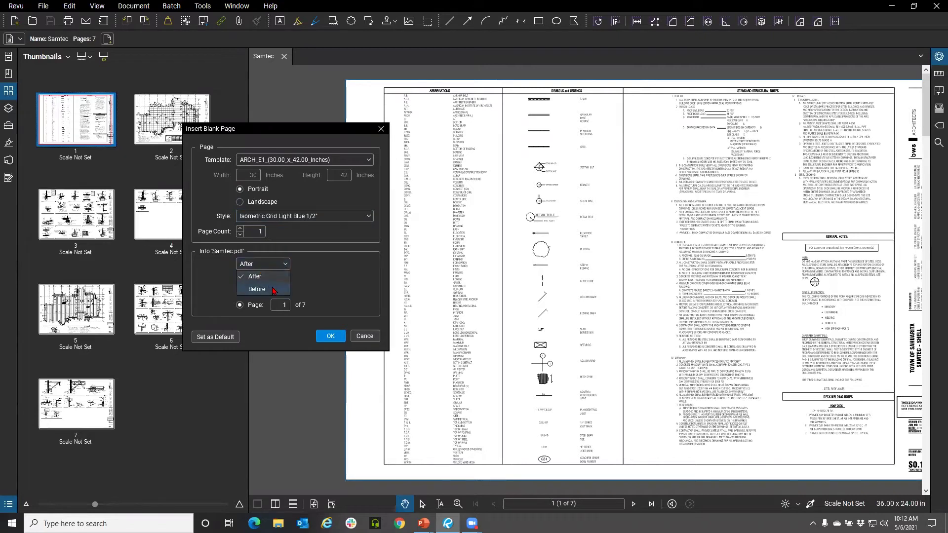
{"action": "left_click", "coordinate": [330, 279]}
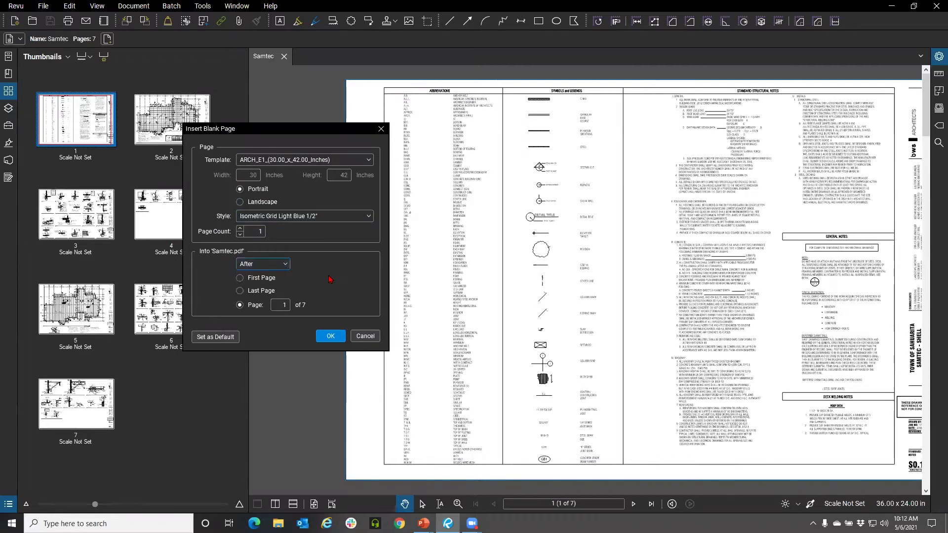
{"action": "left_click", "coordinate": [254, 292]}
{"action": "left_click", "coordinate": [241, 306]}
{"action": "left_click_drag", "start_coordinate": [223, 137], "coordinate": [302, 141]}
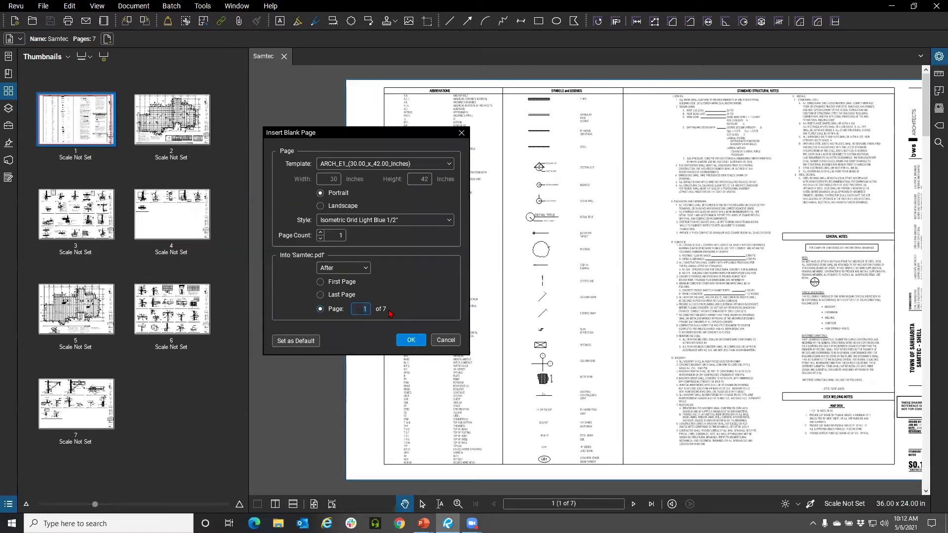
{"action": "left_click", "coordinate": [411, 340]}
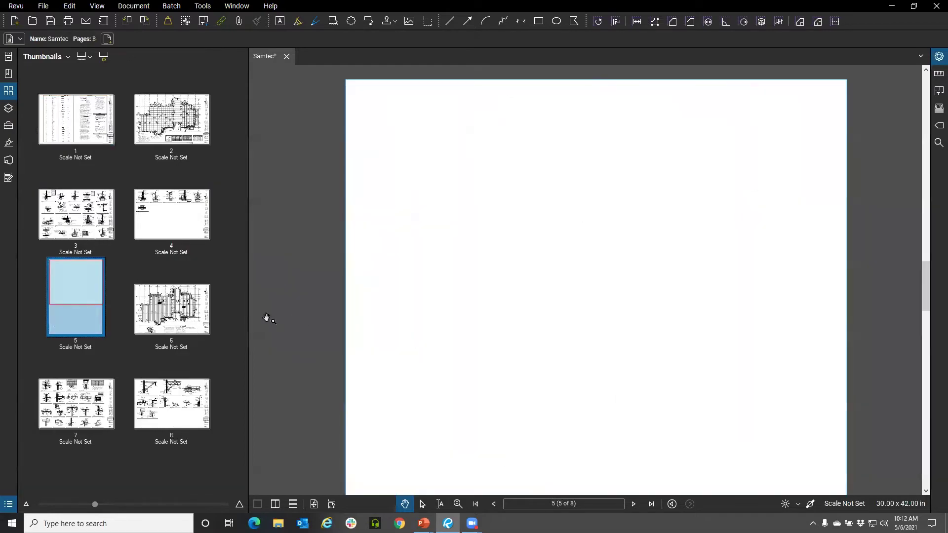
Draw a short red line along an isometric grid direction in the upper part of the new page 5
{"action": "scroll", "coordinate": [481, 262], "scroll_direction": "up", "scroll_amount": 2}
{"action": "scroll", "coordinate": [474, 214], "scroll_direction": "up", "scroll_amount": 3}
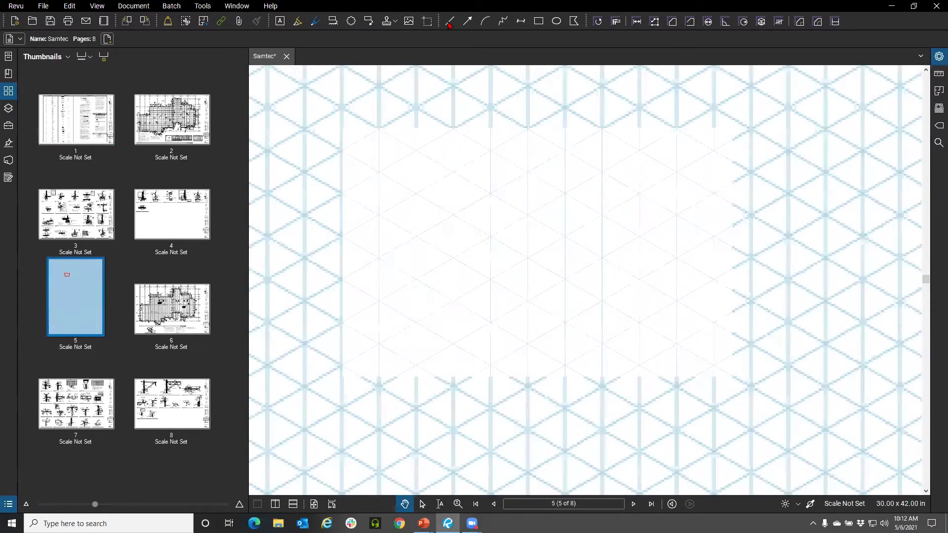
{"action": "key", "text": "l"}
{"action": "left_click", "coordinate": [460, 244]}
{"action": "left_click", "coordinate": [562, 185]}
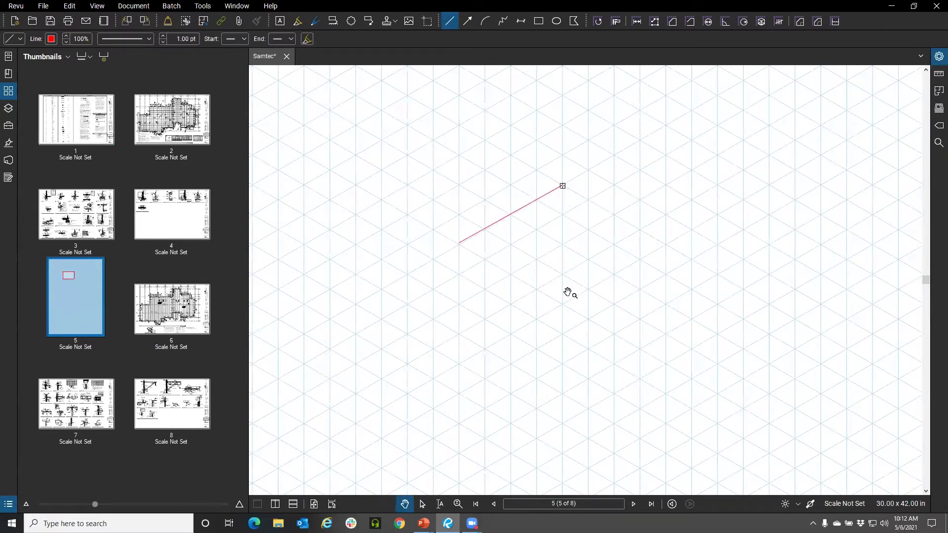
{"action": "scroll", "coordinate": [414, 290], "scroll_direction": "down", "scroll_amount": 3}
{"action": "scroll", "coordinate": [414, 290], "scroll_direction": "down", "scroll_amount": 5}
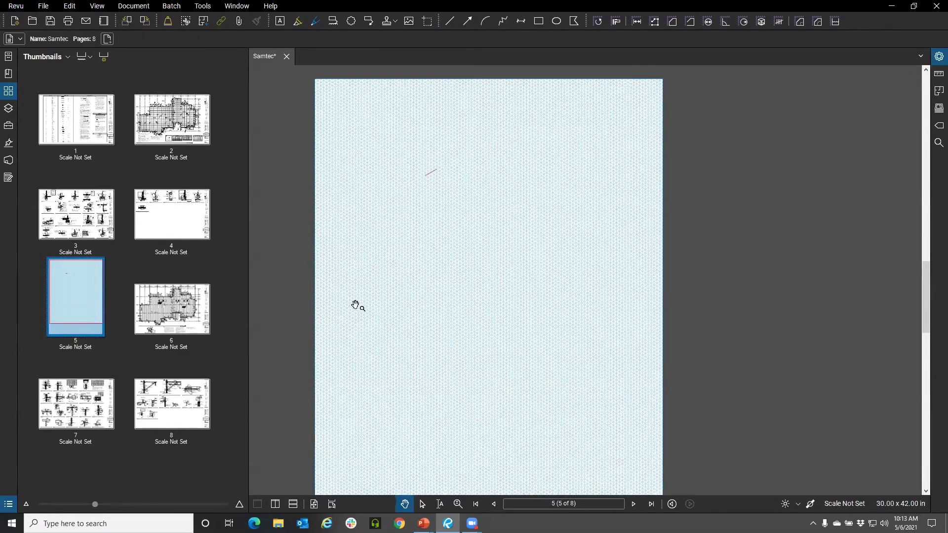
{"action": "scroll", "coordinate": [355, 305], "scroll_direction": "down", "scroll_amount": 2}
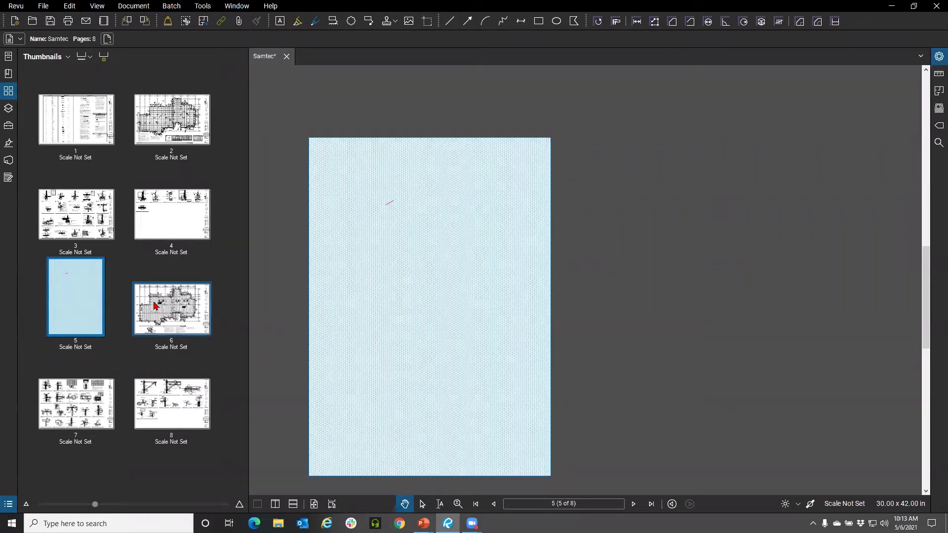
Start the Insert Pages command from page 2's thumbnail and choose to open the source file from disk
{"action": "left_click", "coordinate": [67, 61]}
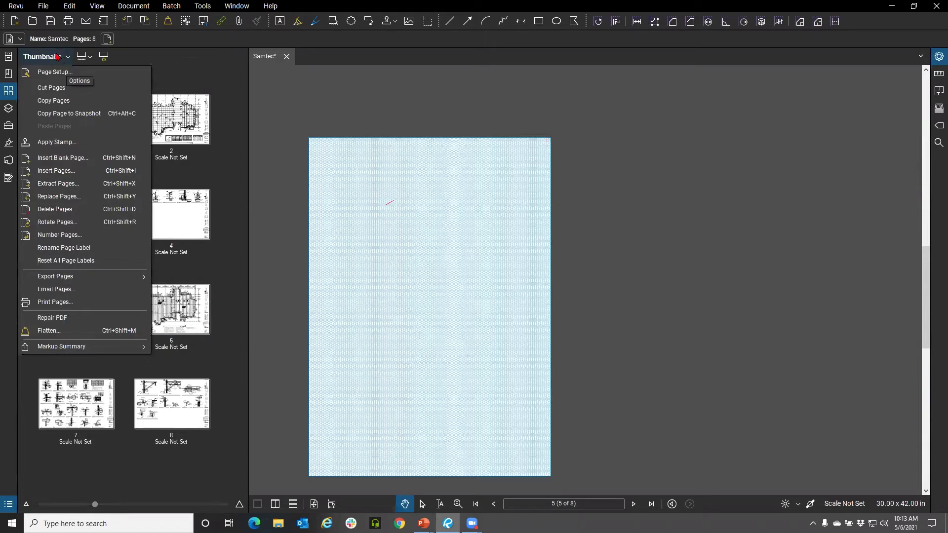
{"action": "left_click", "coordinate": [178, 79]}
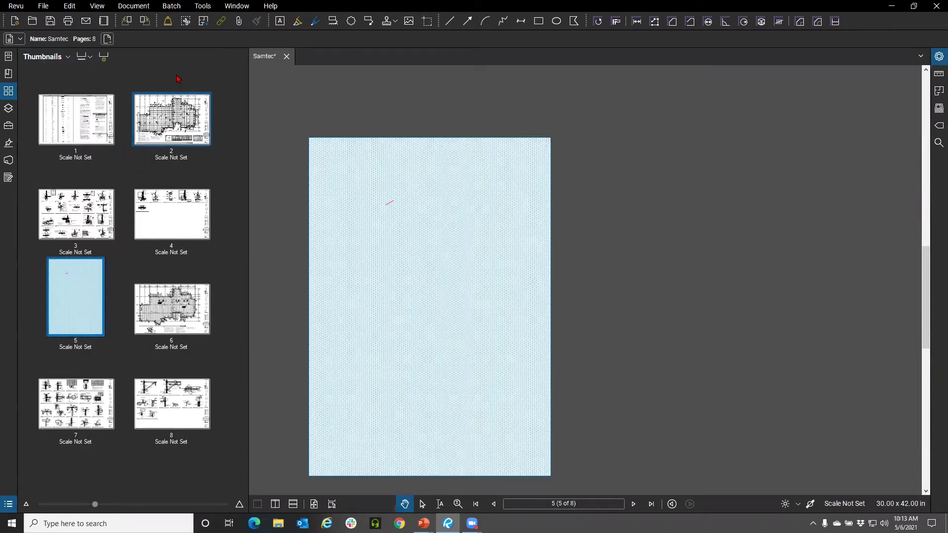
{"action": "right_click", "coordinate": [178, 83]}
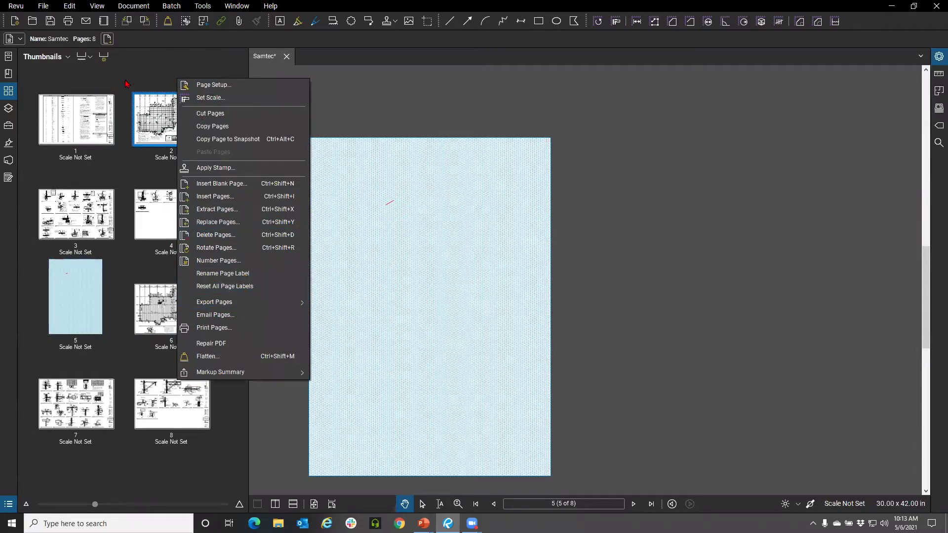
{"action": "left_click", "coordinate": [232, 196]}
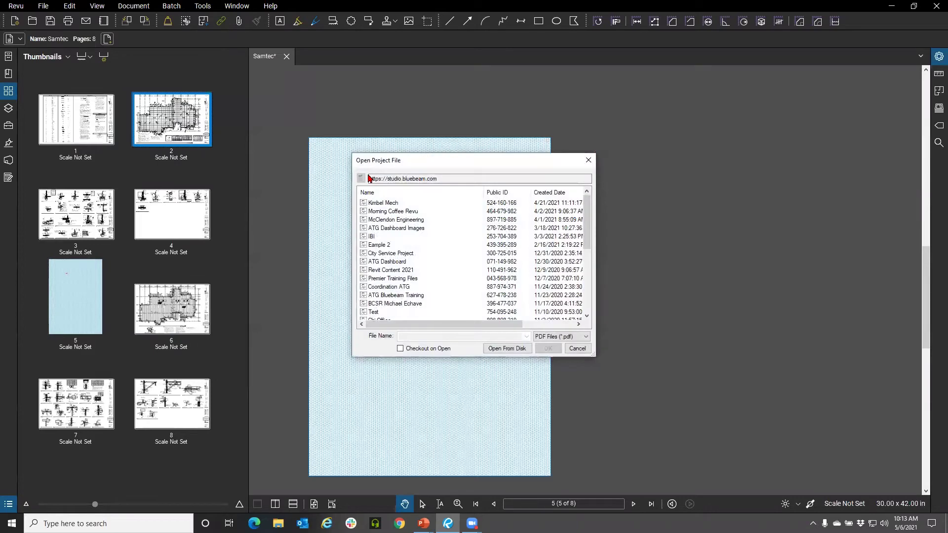
{"action": "left_click_drag", "start_coordinate": [378, 160], "coordinate": [281, 130]}
{"action": "left_click", "coordinate": [410, 319]}
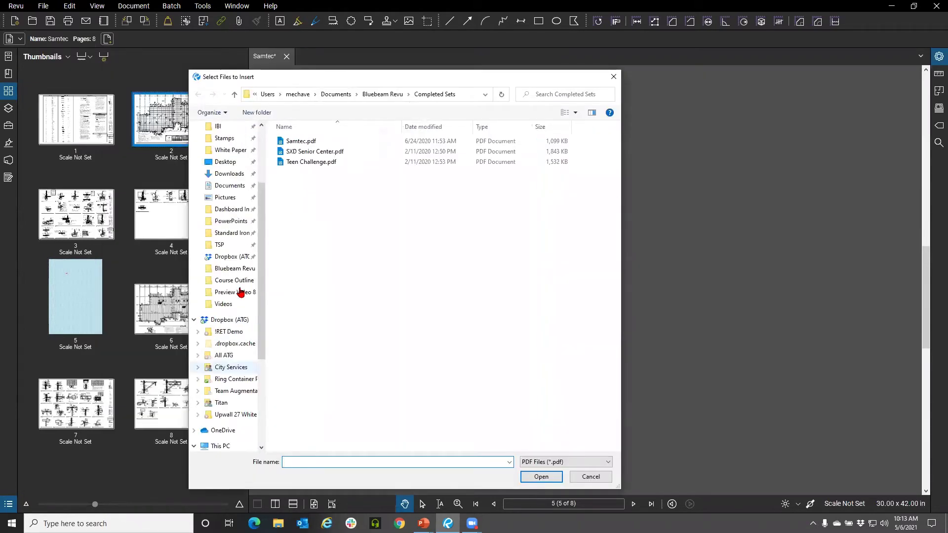
Choose 03 30 00 Concrete.pdf from the Specifications folder in Documents > Bluebeam Revu > Exercise Documents as the file to insert
{"action": "scroll", "coordinate": [240, 293], "scroll_direction": "up", "scroll_amount": 3}
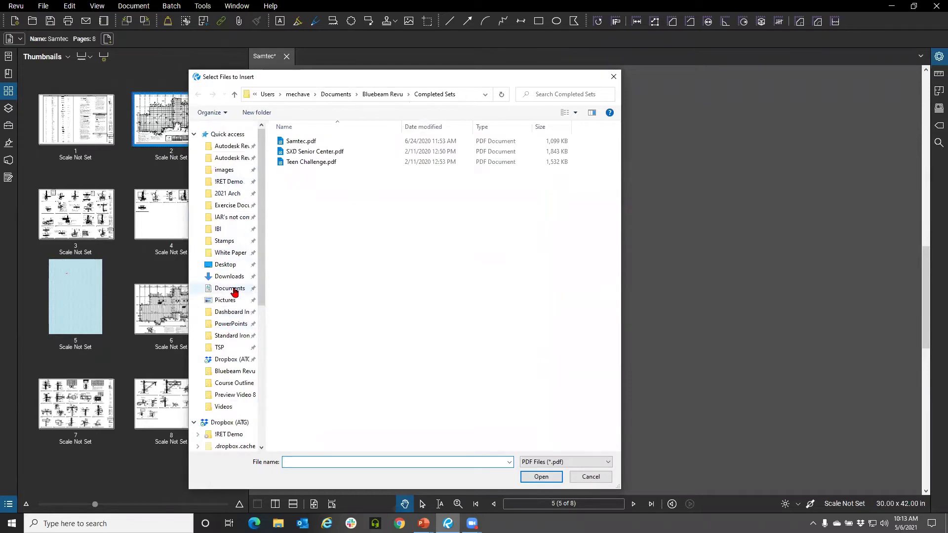
{"action": "left_click", "coordinate": [235, 291]}
{"action": "scroll", "coordinate": [349, 353], "scroll_direction": "down", "scroll_amount": 9}
{"action": "scroll", "coordinate": [349, 356], "scroll_direction": "up", "scroll_amount": 9}
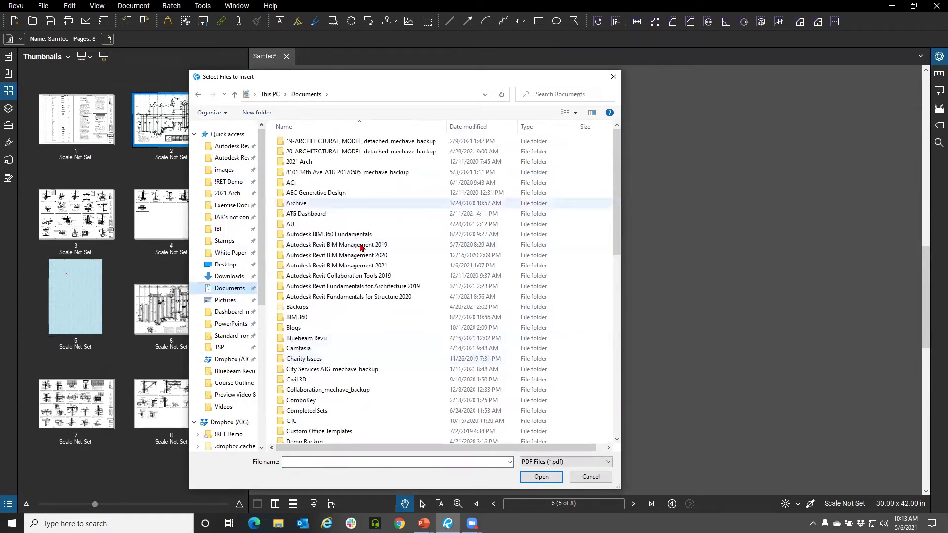
{"action": "scroll", "coordinate": [367, 318], "scroll_direction": "down", "scroll_amount": 1}
{"action": "double_click", "coordinate": [367, 316]}
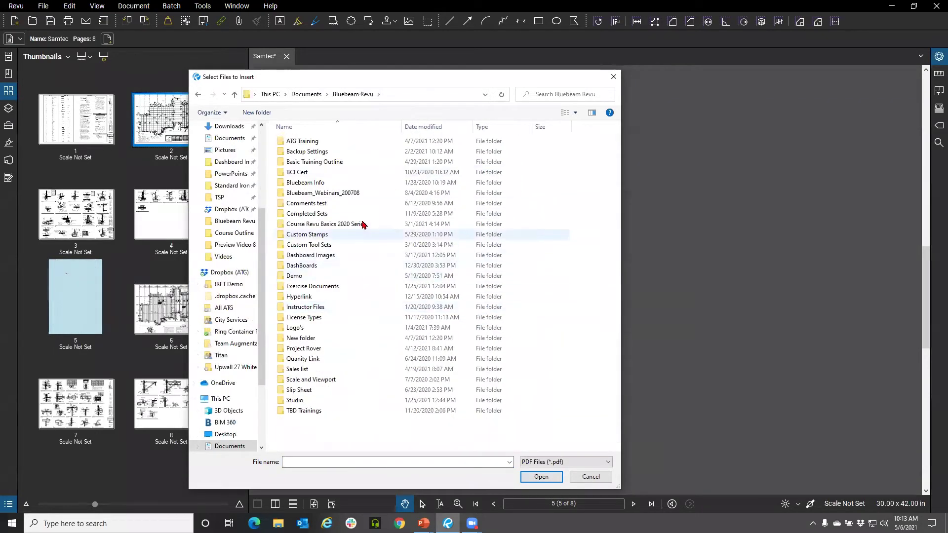
{"action": "double_click", "coordinate": [354, 288]}
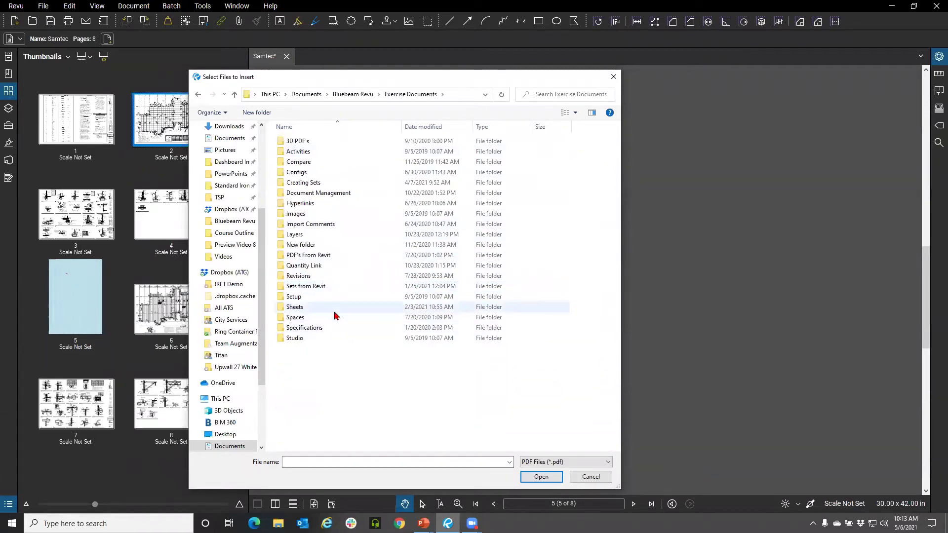
{"action": "double_click", "coordinate": [334, 312]}
{"action": "left_click", "coordinate": [377, 94]}
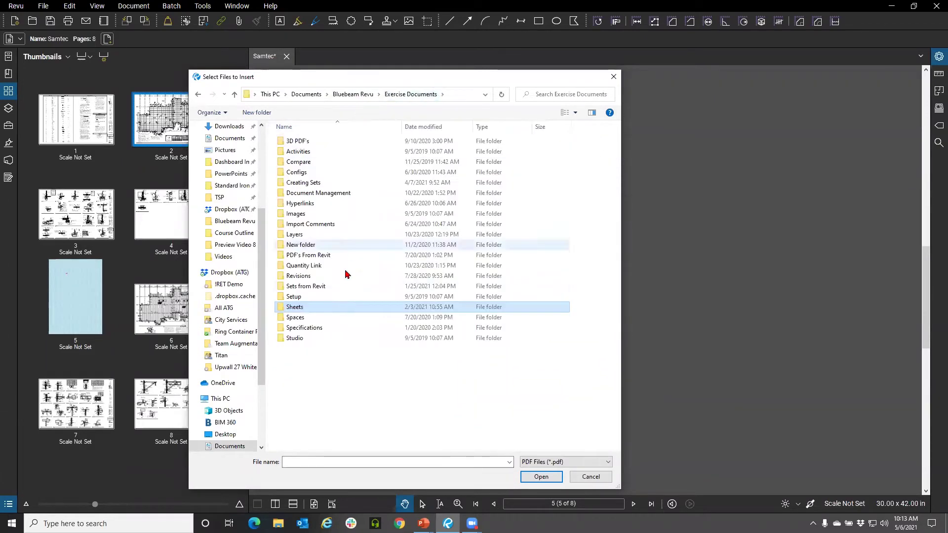
{"action": "double_click", "coordinate": [330, 328]}
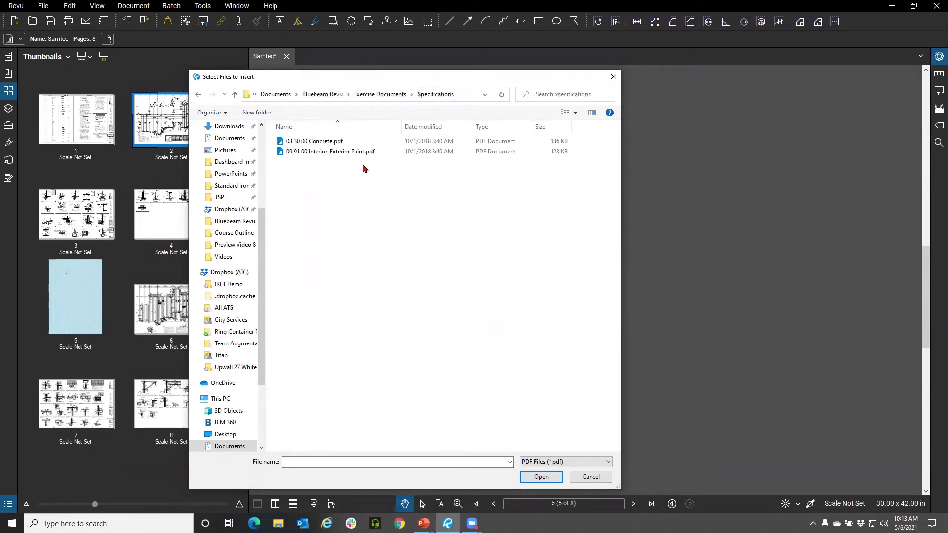
{"action": "left_click", "coordinate": [346, 141]}
{"action": "left_click", "coordinate": [541, 477]}
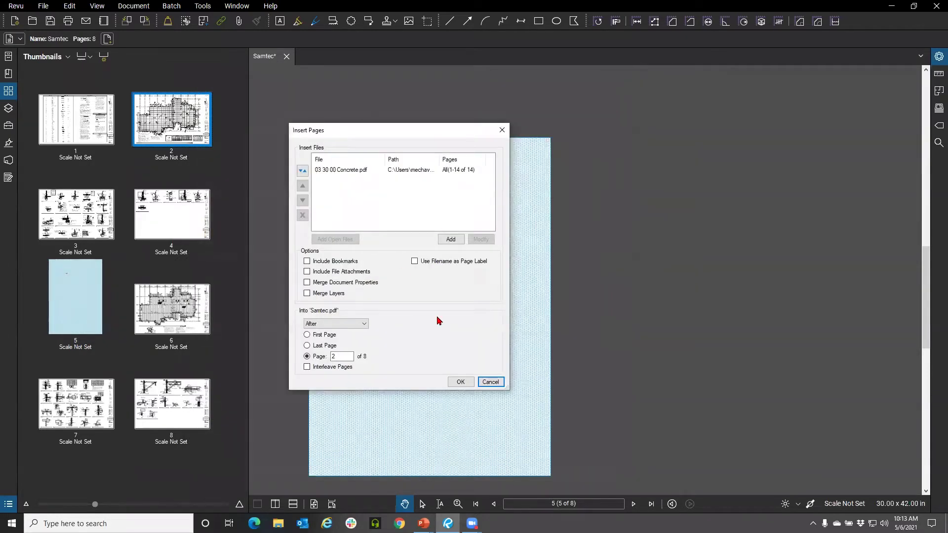
Add the A12.2 - DOOR SCHEDULE PDF from the Sheets folder of Exercise Documents to the files to insert
{"action": "left_click_drag", "start_coordinate": [507, 391], "coordinate": [556, 405]}
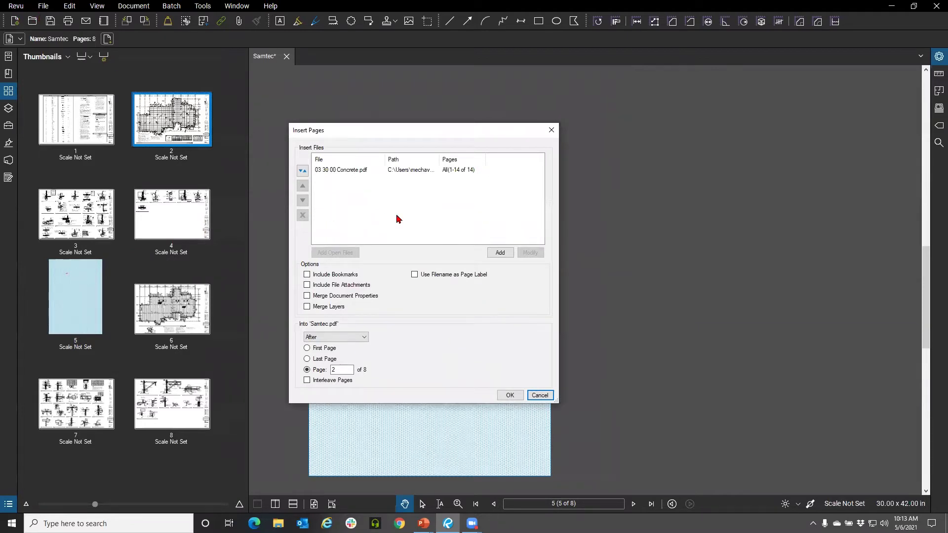
{"action": "left_click_drag", "start_coordinate": [336, 131], "coordinate": [307, 126]}
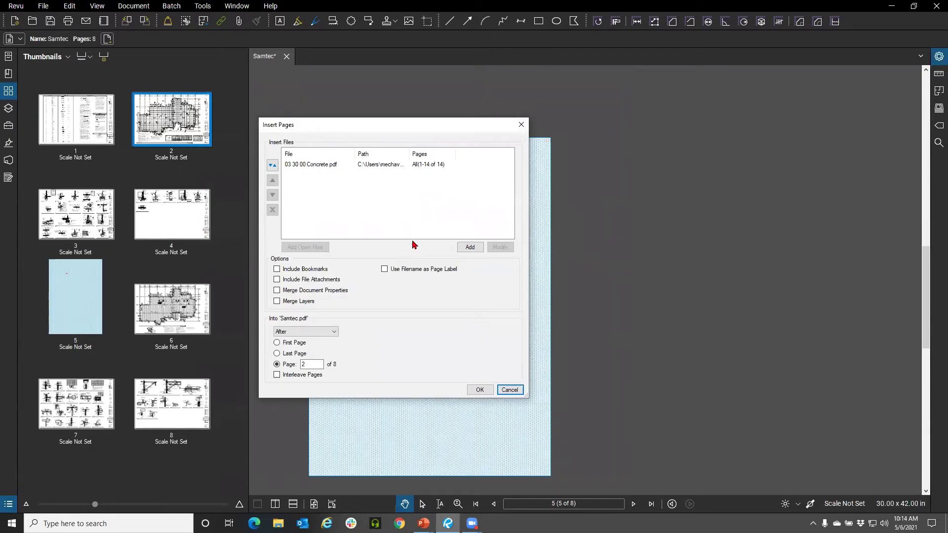
{"action": "left_click", "coordinate": [472, 248]}
{"action": "left_click", "coordinate": [423, 355]}
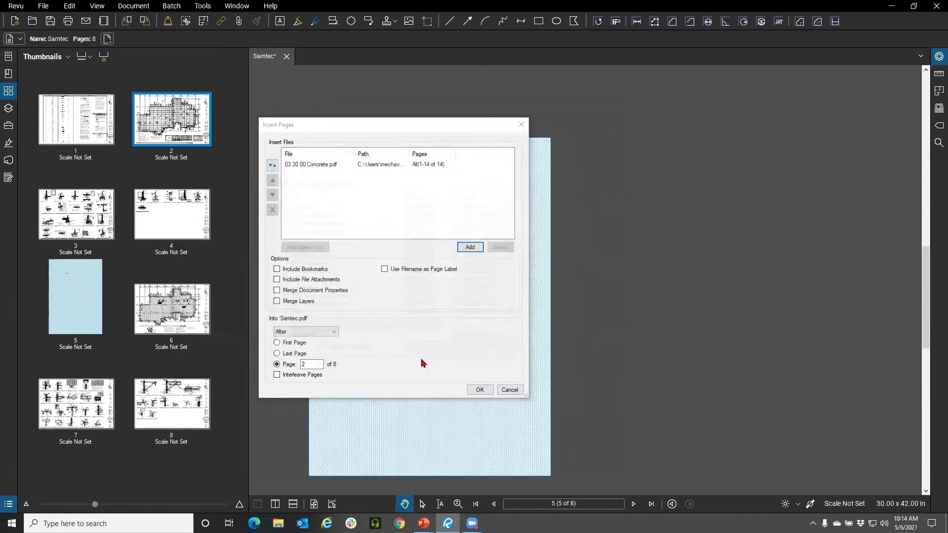
{"action": "left_click", "coordinate": [366, 94]}
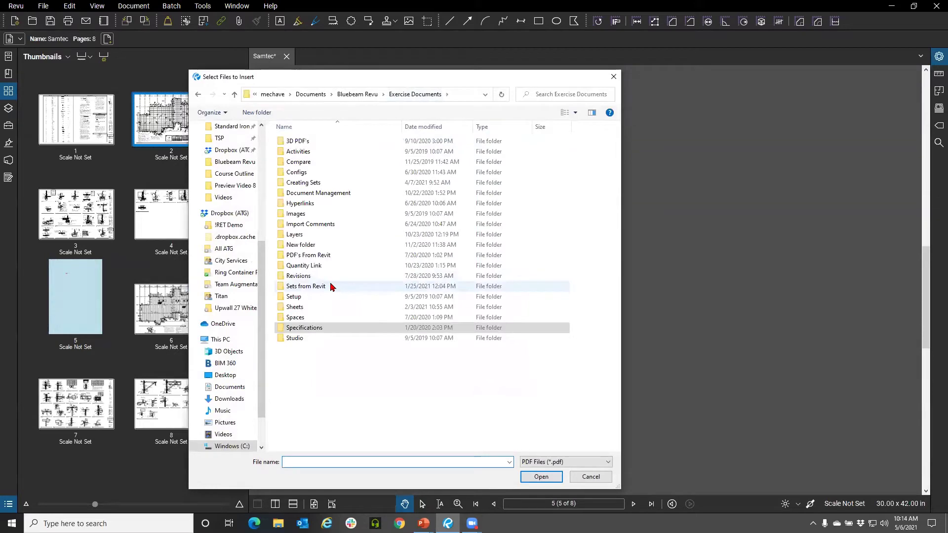
{"action": "double_click", "coordinate": [316, 307]}
{"action": "left_click", "coordinate": [387, 193]}
{"action": "left_click", "coordinate": [538, 477]}
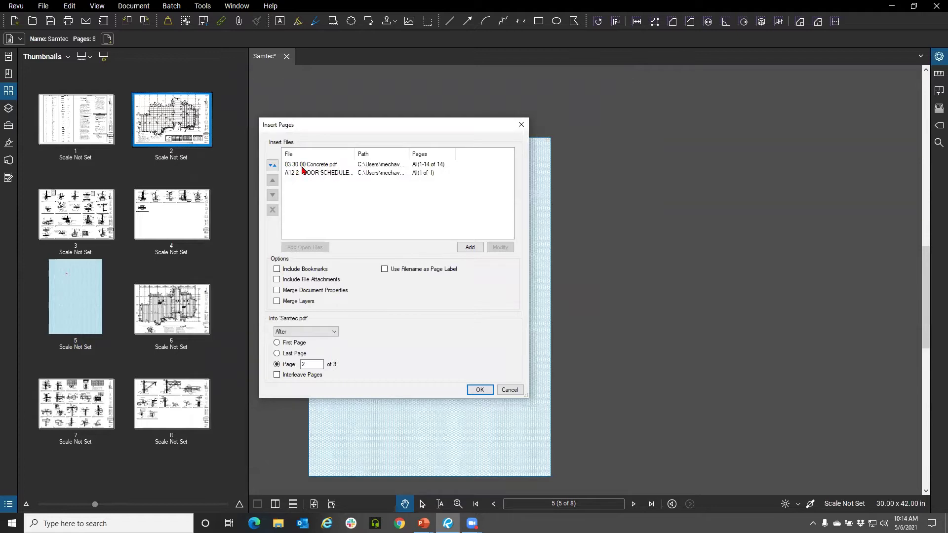
Order the A12.2 door schedule before the concrete specification and insert both files after the last page of the Samtec set
{"action": "left_click", "coordinate": [328, 174]}
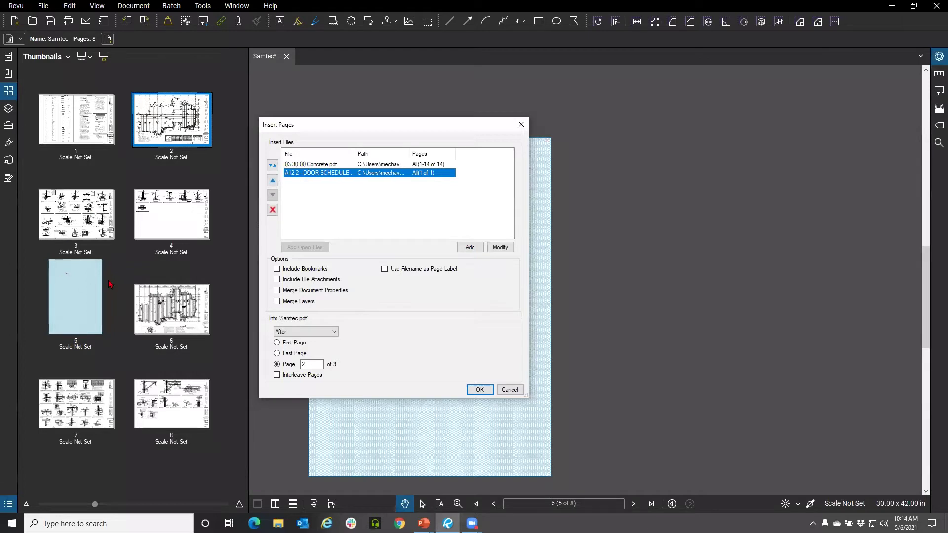
{"action": "left_click", "coordinate": [271, 181]}
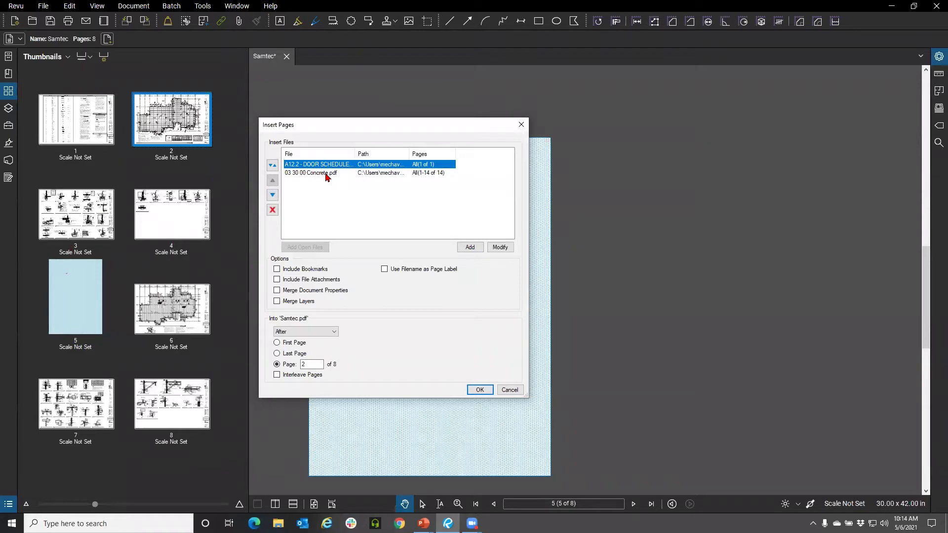
{"action": "left_click", "coordinate": [354, 196]}
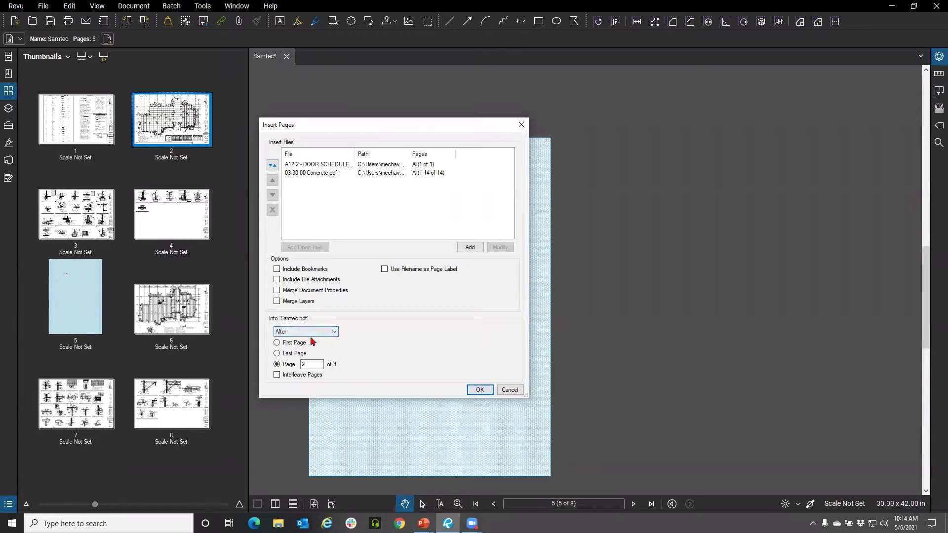
{"action": "left_click", "coordinate": [293, 355]}
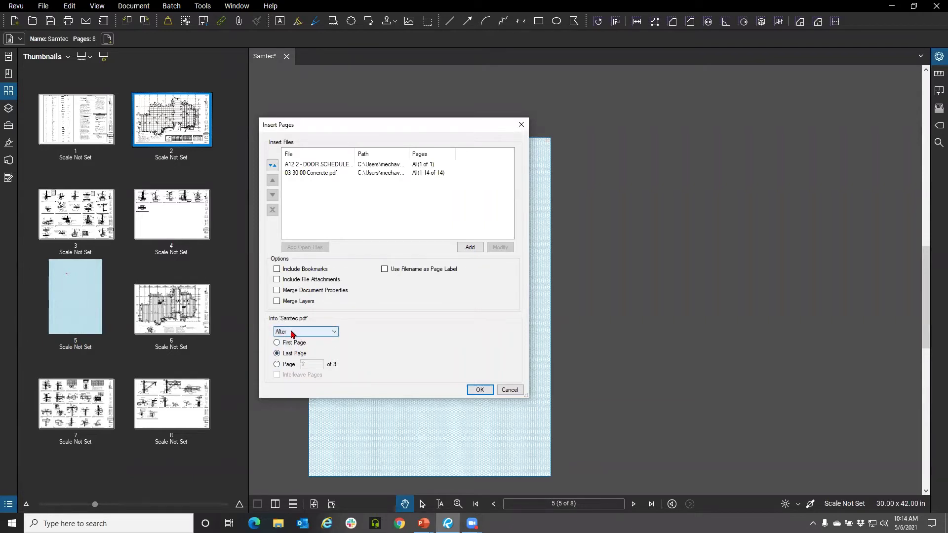
{"action": "left_click", "coordinate": [477, 390]}
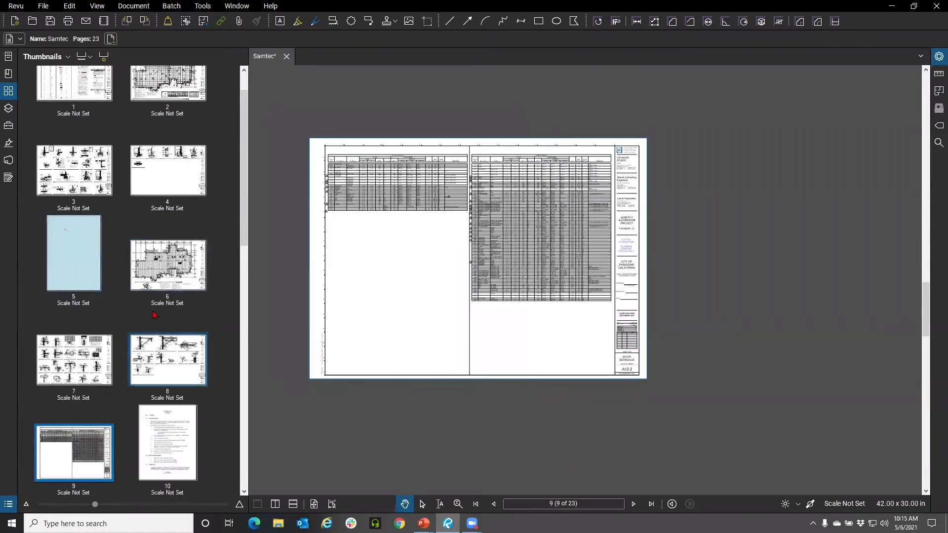
Look through the inserted door schedule and concrete specification pages, viewing pages 10 to 14 one by one
{"action": "scroll", "coordinate": [178, 364], "scroll_direction": "down", "scroll_amount": 6}
{"action": "scroll", "coordinate": [177, 364], "scroll_direction": "up", "scroll_amount": 4}
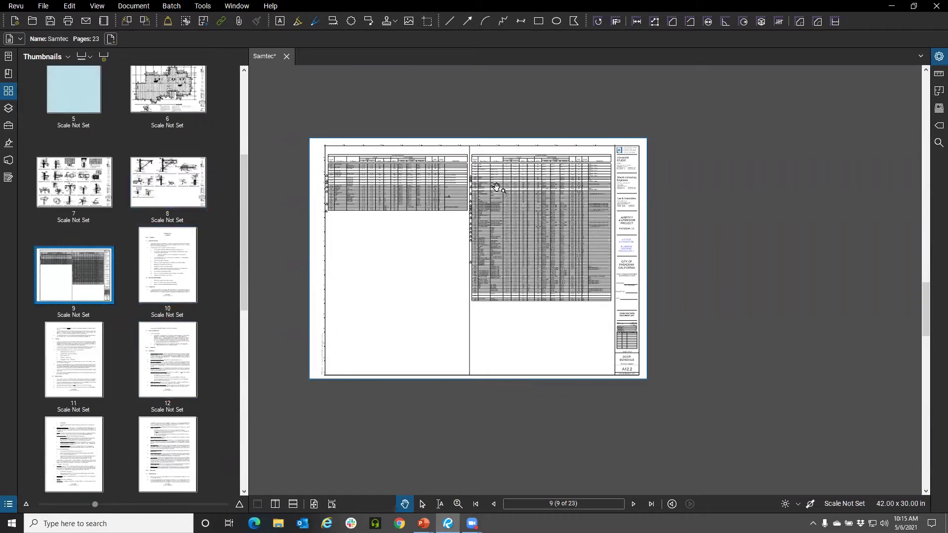
{"action": "scroll", "coordinate": [494, 189], "scroll_direction": "up", "scroll_amount": 2}
{"action": "left_click", "coordinate": [189, 267]}
{"action": "left_click", "coordinate": [80, 351]}
{"action": "left_click", "coordinate": [158, 363]}
{"action": "left_click", "coordinate": [85, 450]}
{"action": "left_click", "coordinate": [157, 459]}
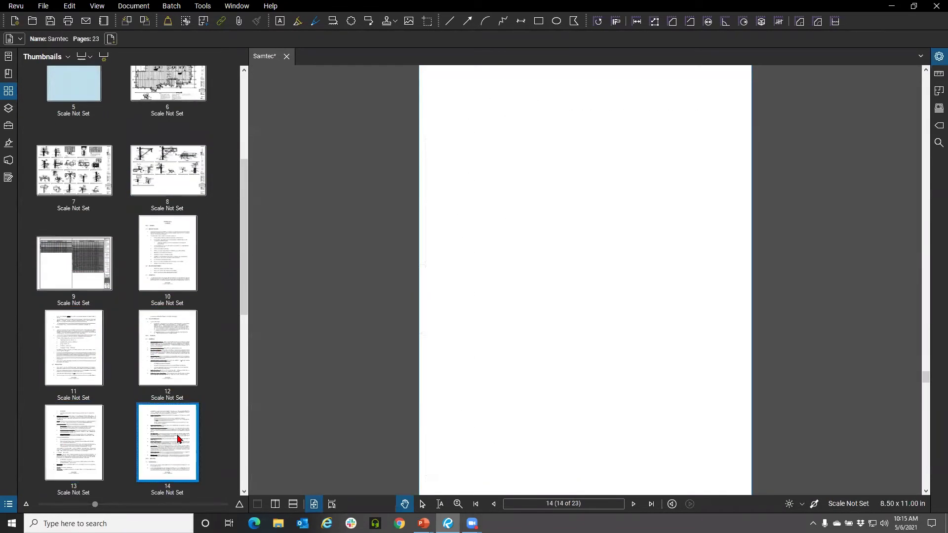
{"action": "scroll", "coordinate": [179, 444], "scroll_direction": "down", "scroll_amount": 5}
{"action": "scroll", "coordinate": [179, 446], "scroll_direction": "up", "scroll_amount": 5}
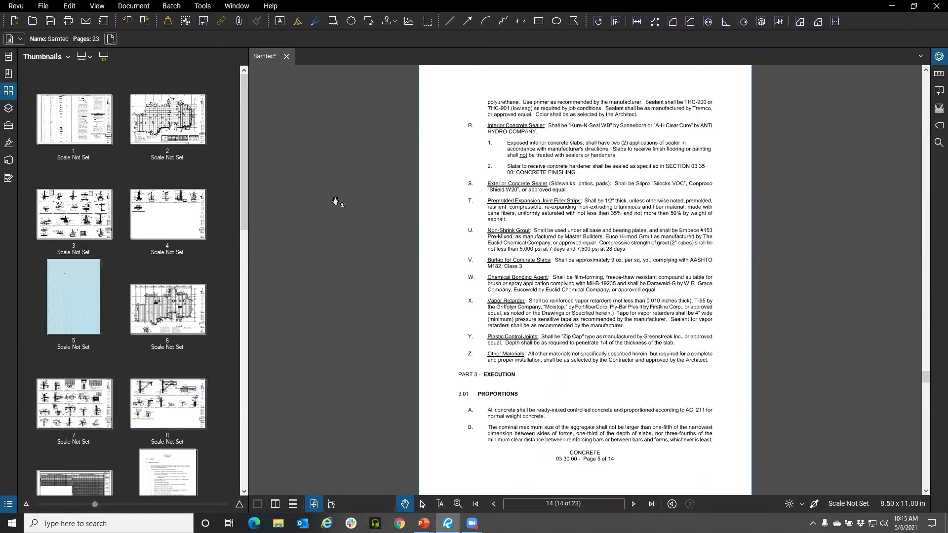
Open Teen Challenge.pdf from the pinned Completed Sets and split the view vertically, with Samtec active beside it
{"action": "left_click", "coordinate": [8, 57]}
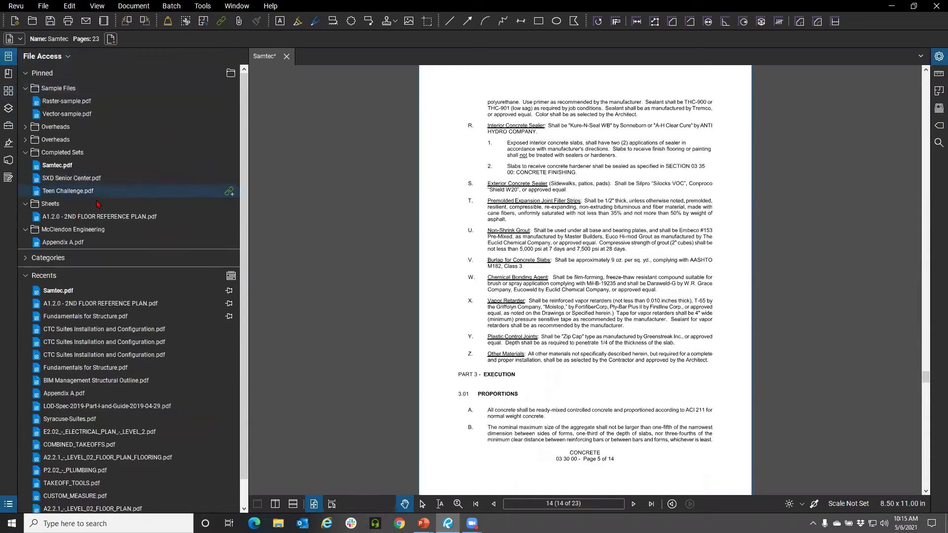
{"action": "left_click", "coordinate": [89, 192]}
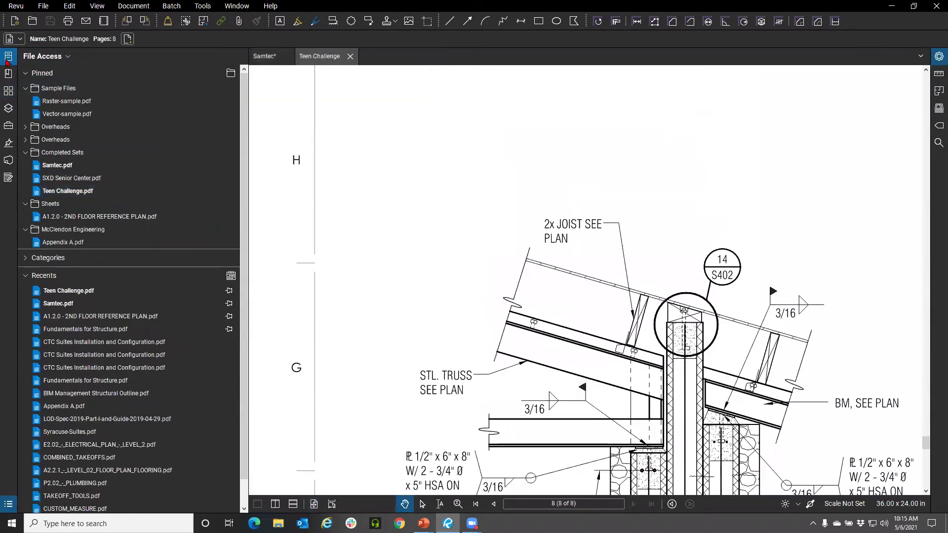
{"action": "left_click", "coordinate": [9, 56]}
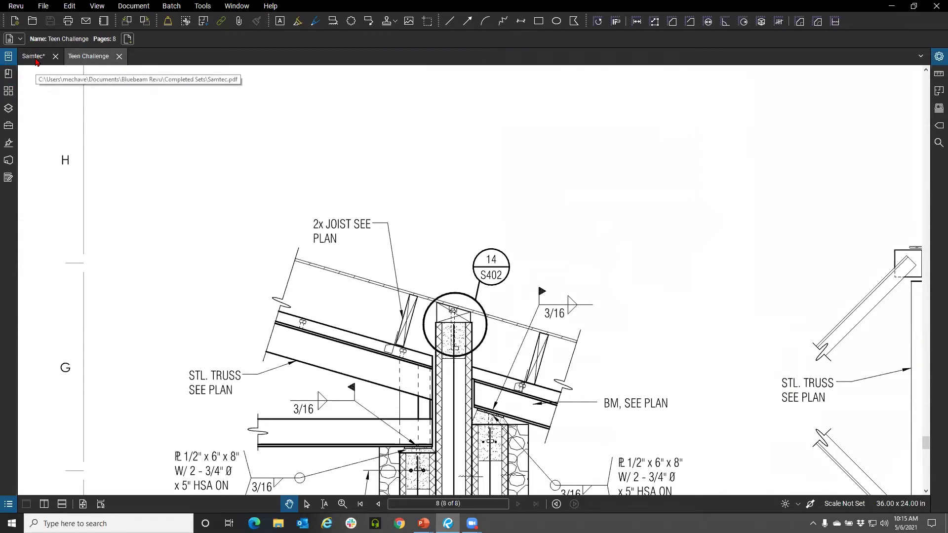
{"action": "left_click", "coordinate": [44, 504]}
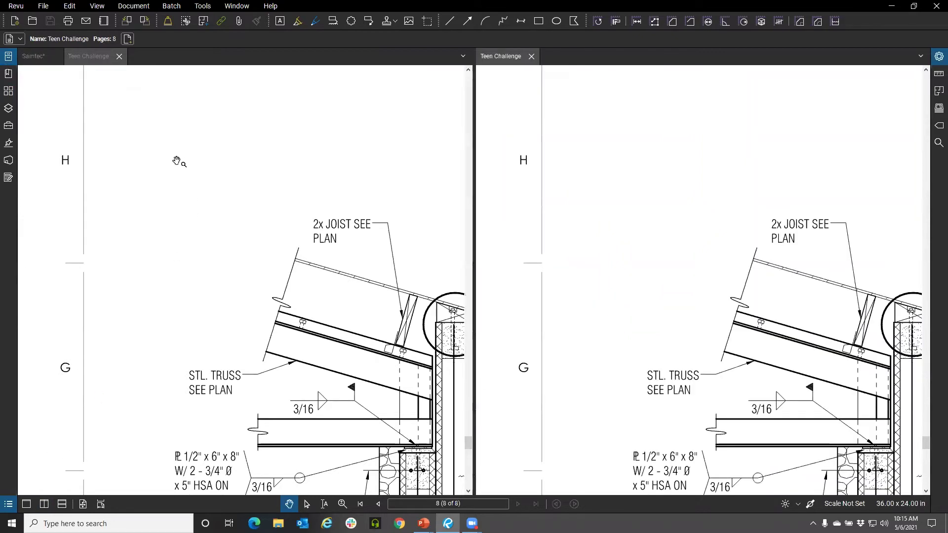
{"action": "left_click", "coordinate": [35, 57]}
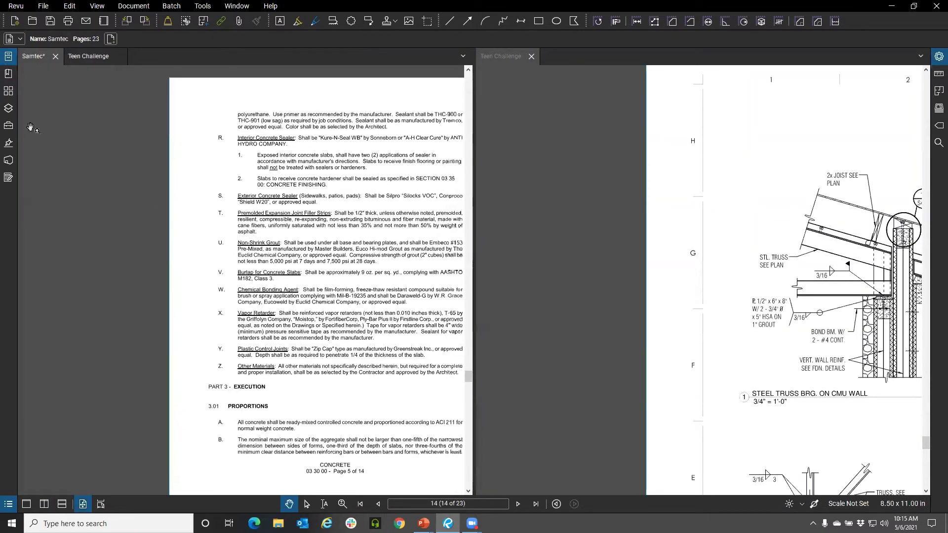
Show the page thumbnails, check them for Samtec and Teen Challenge, and review the page commands for Teen Challenge's page 1
{"action": "left_click", "coordinate": [9, 91]}
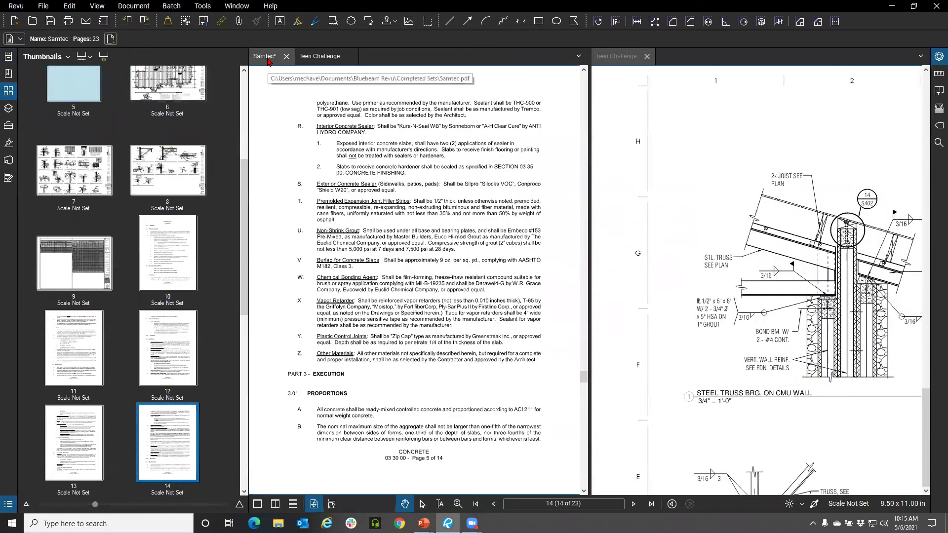
{"action": "scroll", "coordinate": [198, 230], "scroll_direction": "up", "scroll_amount": 5}
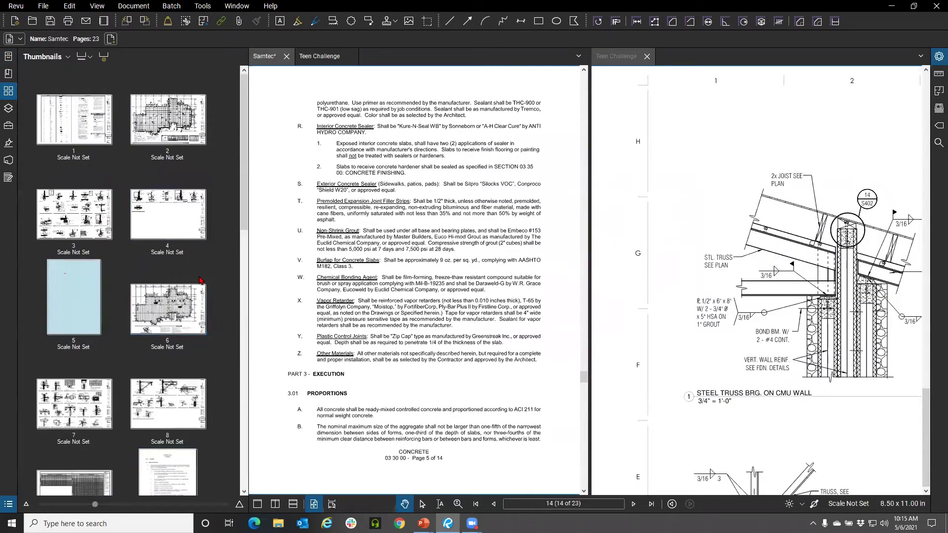
{"action": "left_click", "coordinate": [619, 58]}
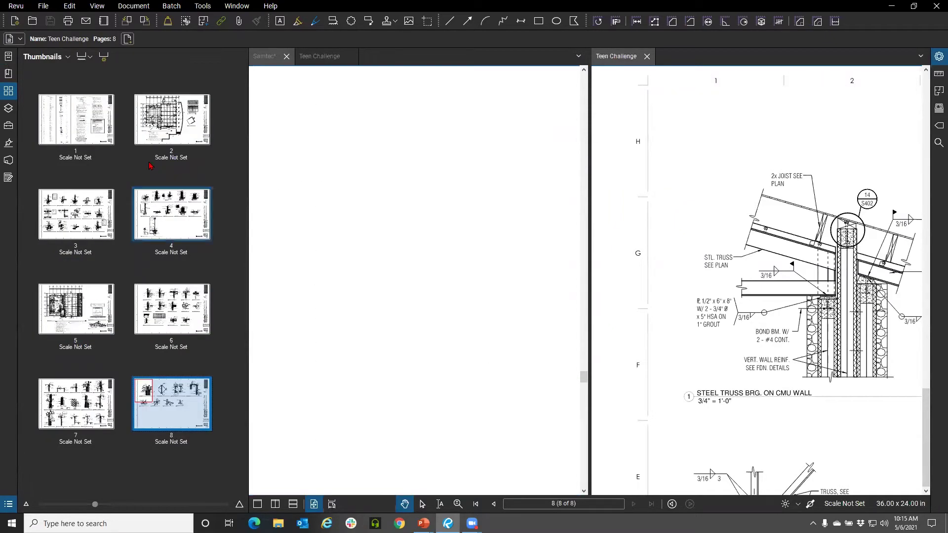
{"action": "left_click", "coordinate": [177, 121]}
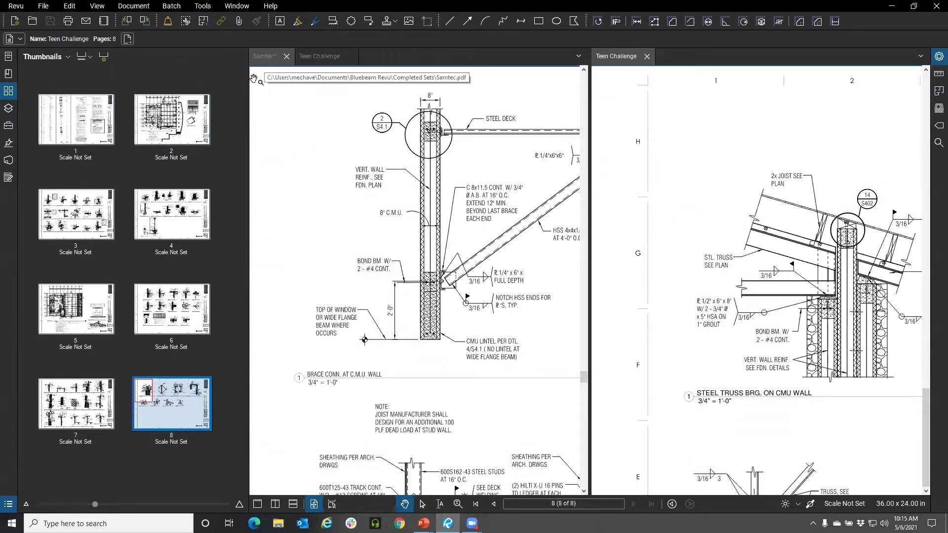
{"action": "right_click", "coordinate": [82, 119]}
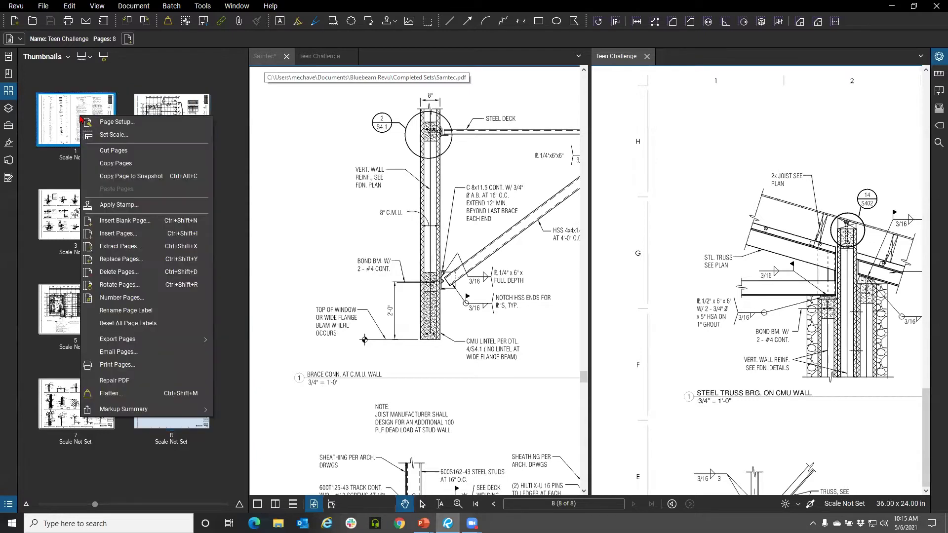
{"action": "left_click", "coordinate": [115, 64]}
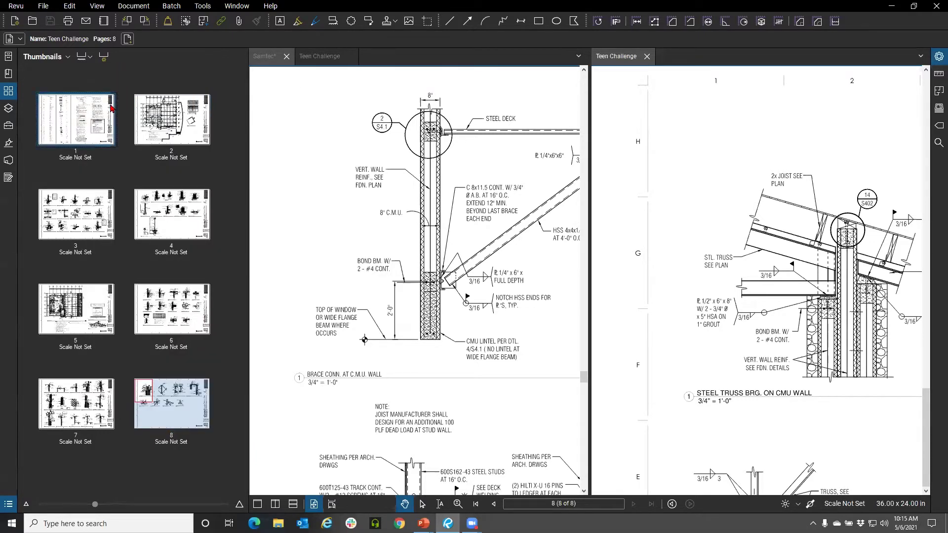
Select Teen Challenge pages 1 to 6 as a range, then change the selection to pages 1, 3, 6 and 7
{"action": "left_click", "coordinate": [112, 108]}
{"action": "left_click", "coordinate": [175, 318], "text": "shift"}
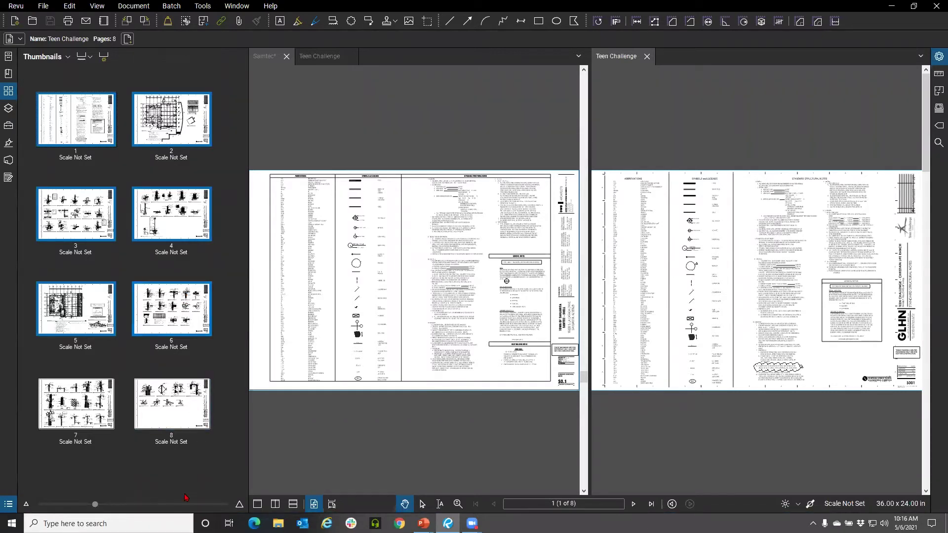
{"action": "left_click", "coordinate": [103, 417]}
{"action": "left_click", "coordinate": [169, 313], "text": "ctrl"}
{"action": "left_click", "coordinate": [93, 227], "text": "ctrl"}
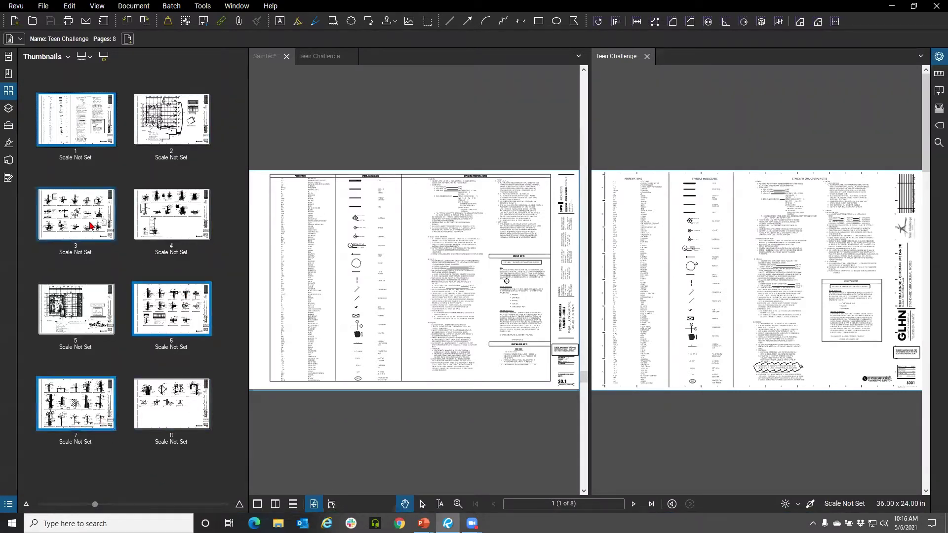
Copy the selected Teen Challenge pages 1, 3, 6 and 7 and paste them into Samtec between pages 4 and 5
{"action": "right_click", "coordinate": [61, 110]}
{"action": "left_click", "coordinate": [97, 154]}
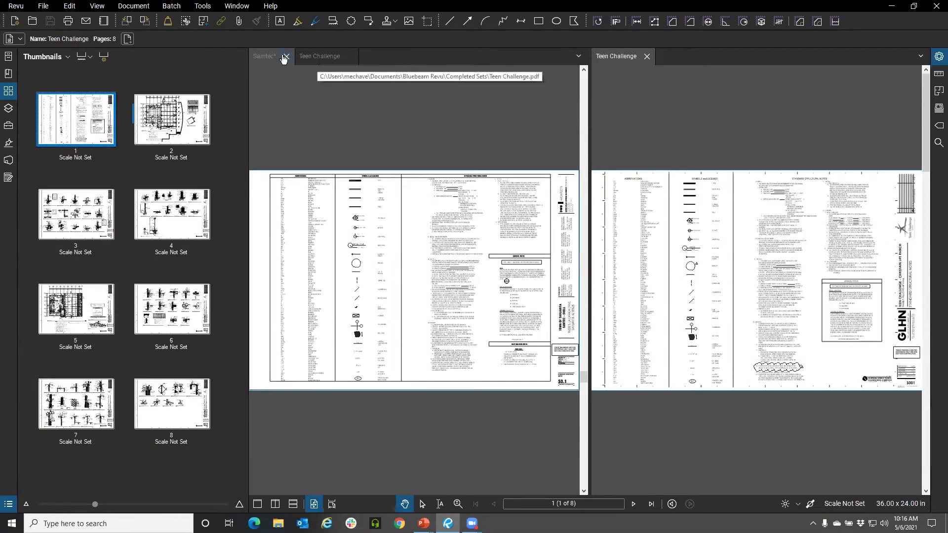
{"action": "left_click", "coordinate": [272, 58]}
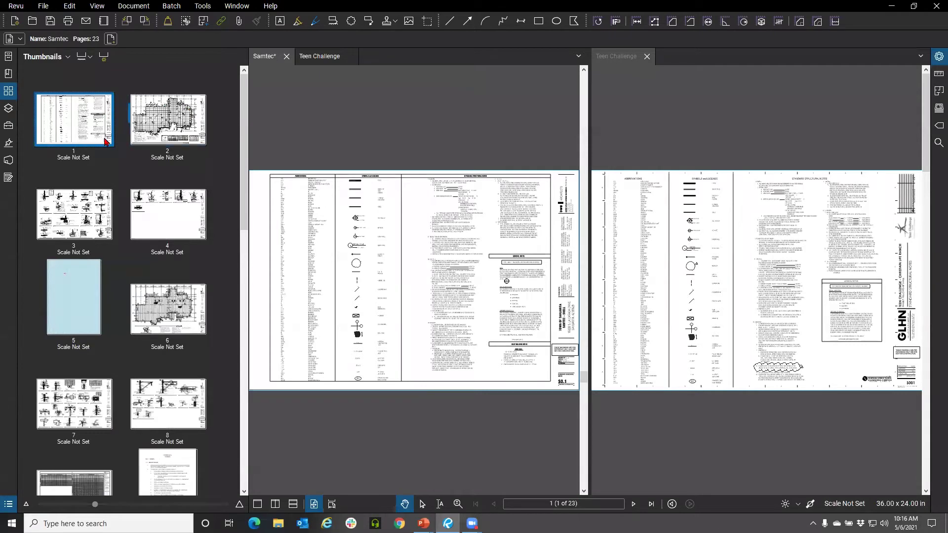
{"action": "left_click_drag", "start_coordinate": [138, 323], "coordinate": [40, 309]}
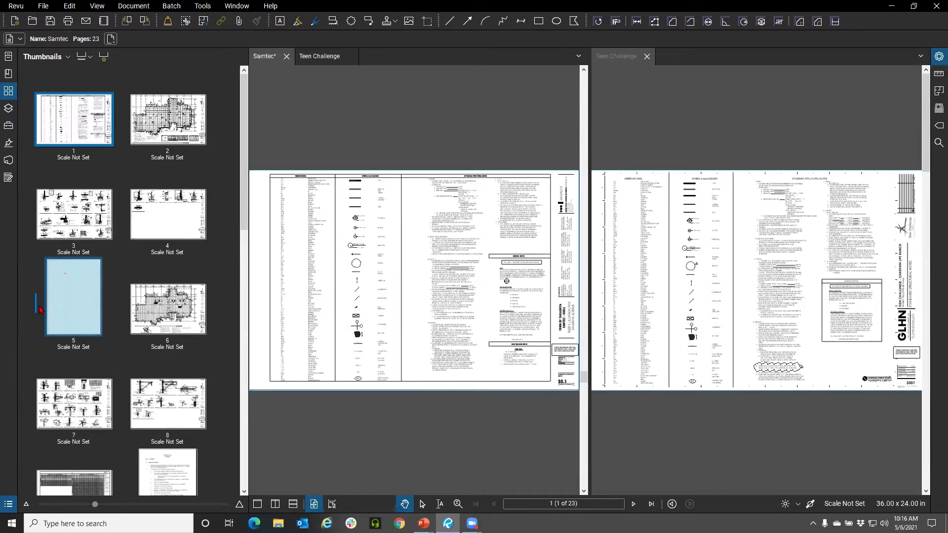
{"action": "mouse_move", "coordinate": [40, 309]}
{"action": "left_mouse_down"}
{"action": "mouse_move", "coordinate": [125, 326]}
{"action": "mouse_move", "coordinate": [148, 232]}
{"action": "mouse_move", "coordinate": [108, 232]}
{"action": "mouse_move", "coordinate": [109, 279]}
{"action": "mouse_move", "coordinate": [96, 318]}
{"action": "mouse_move", "coordinate": [51, 294]}
{"action": "mouse_move", "coordinate": [39, 301]}
{"action": "left_mouse_up"}
{"action": "right_click", "coordinate": [39, 301]}
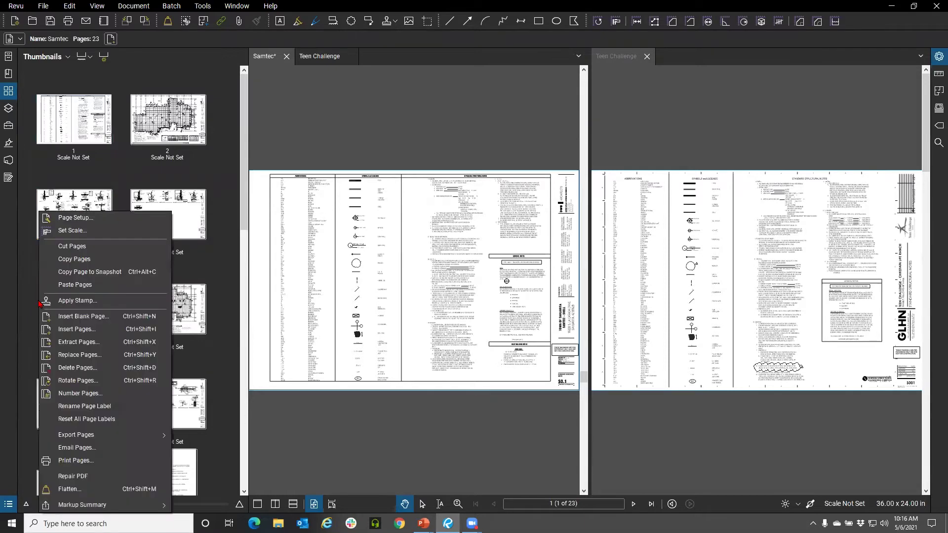
{"action": "left_click", "coordinate": [59, 285]}
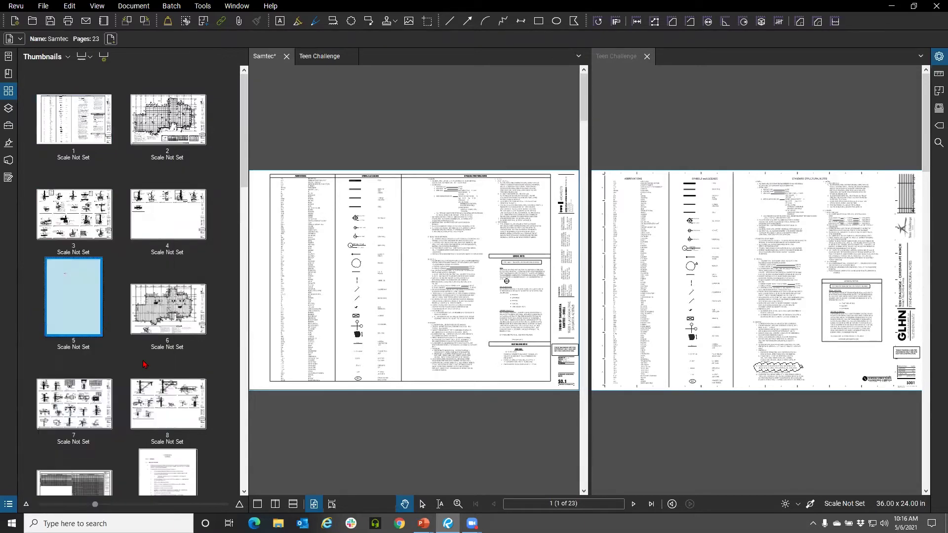
{"action": "left_click_drag", "start_coordinate": [96, 308], "coordinate": [148, 364]}
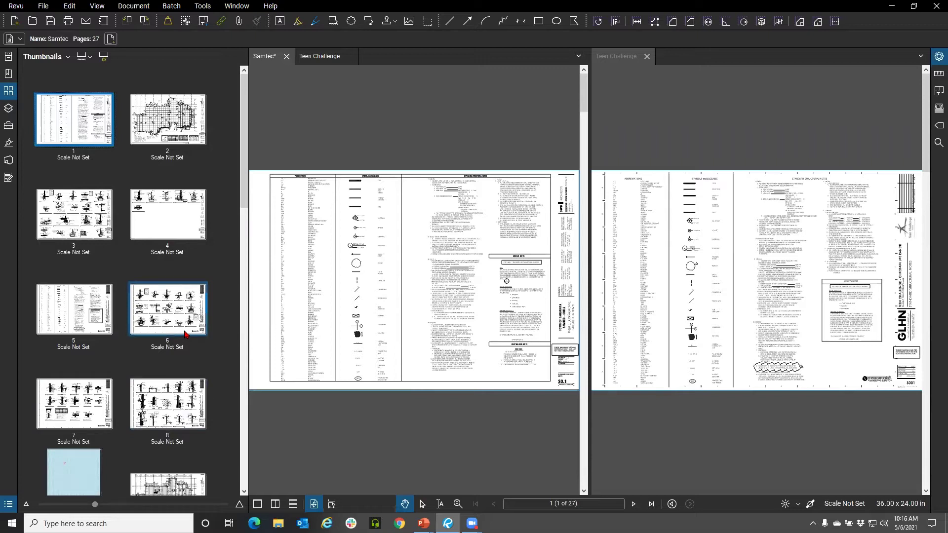
Move the pasted Samtec pages 5 to 8 together to the front of the document, ahead of page 1
{"action": "left_click", "coordinate": [96, 310], "text": "shift"}
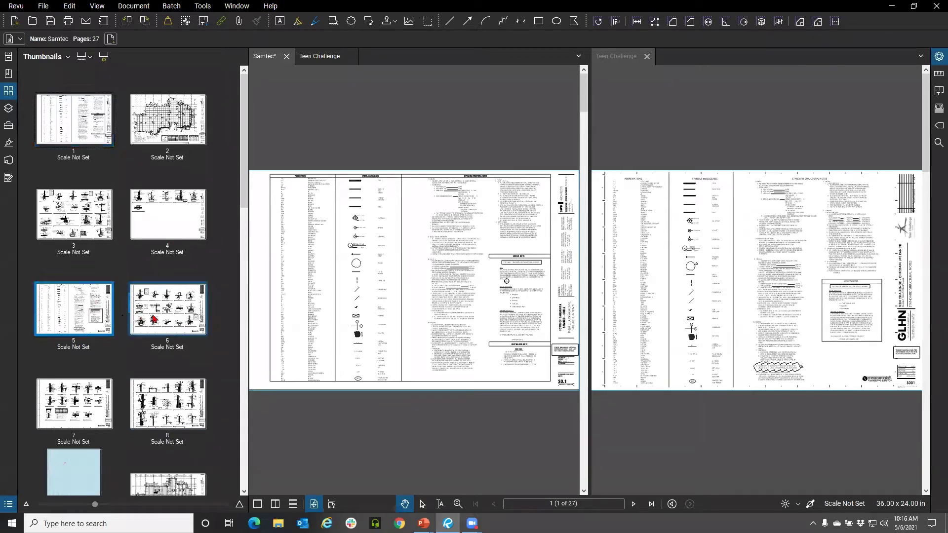
{"action": "left_click", "coordinate": [82, 405], "text": "shift"}
{"action": "scroll", "coordinate": [171, 313], "scroll_direction": "down", "scroll_amount": 5}
{"action": "scroll", "coordinate": [170, 314], "scroll_direction": "up", "scroll_amount": 5}
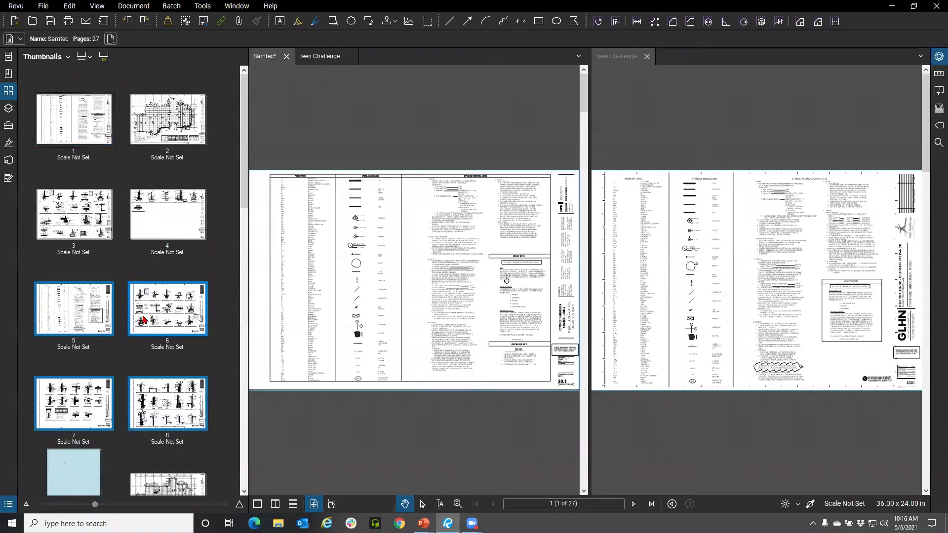
{"action": "left_click_drag", "start_coordinate": [146, 322], "coordinate": [32, 131]}
{"action": "left_click_drag", "start_coordinate": [30, 126], "coordinate": [31, 126]}
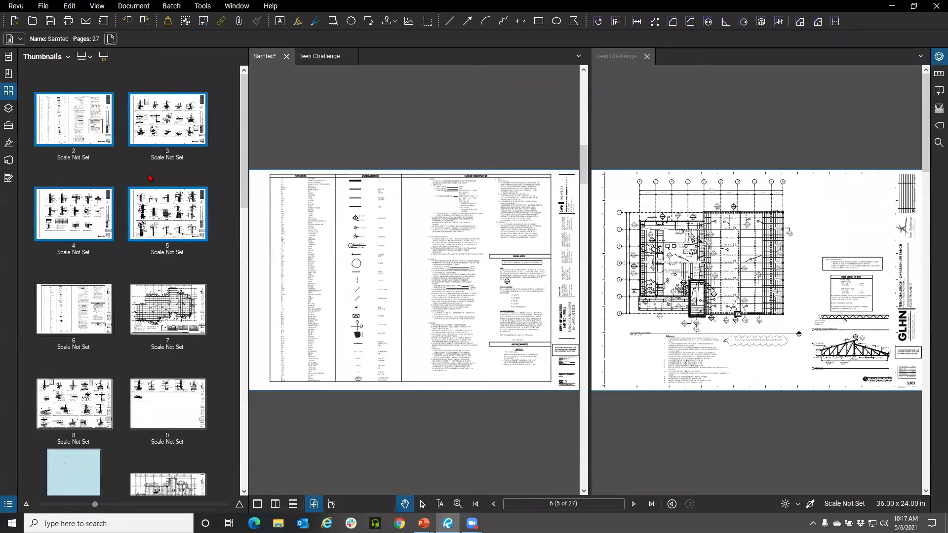
Rotate all portrait pages of Samtec clockwise 90 degrees
{"action": "scroll", "coordinate": [151, 188], "scroll_direction": "down", "scroll_amount": 10}
{"action": "scroll", "coordinate": [154, 254], "scroll_direction": "up", "scroll_amount": 4}
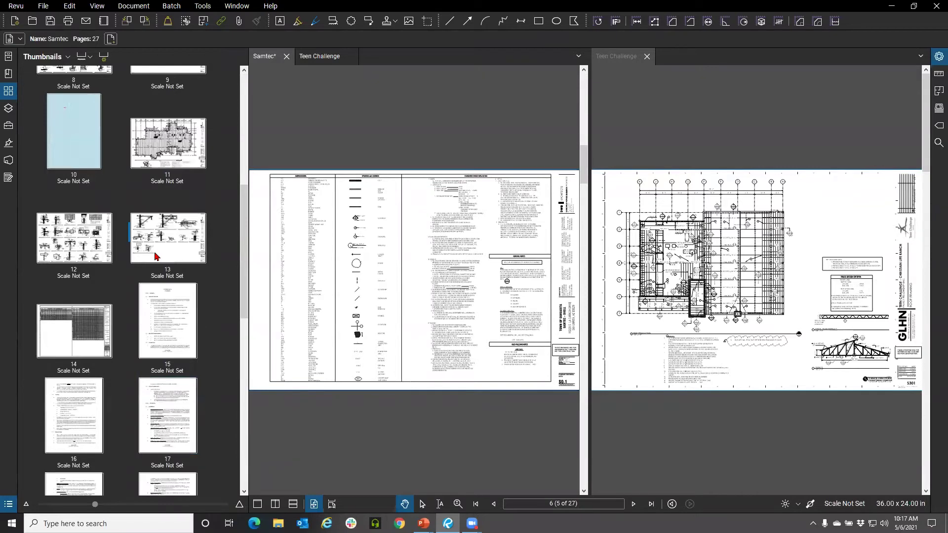
{"action": "scroll", "coordinate": [155, 256], "scroll_direction": "up", "scroll_amount": 4}
{"action": "scroll", "coordinate": [155, 222], "scroll_direction": "down", "scroll_amount": 4}
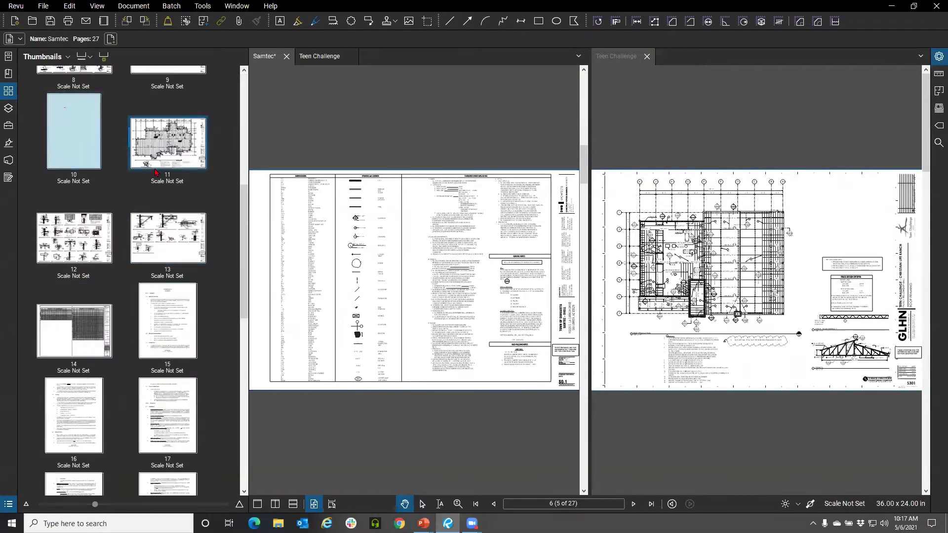
{"action": "scroll", "coordinate": [155, 173], "scroll_direction": "up", "scroll_amount": 4}
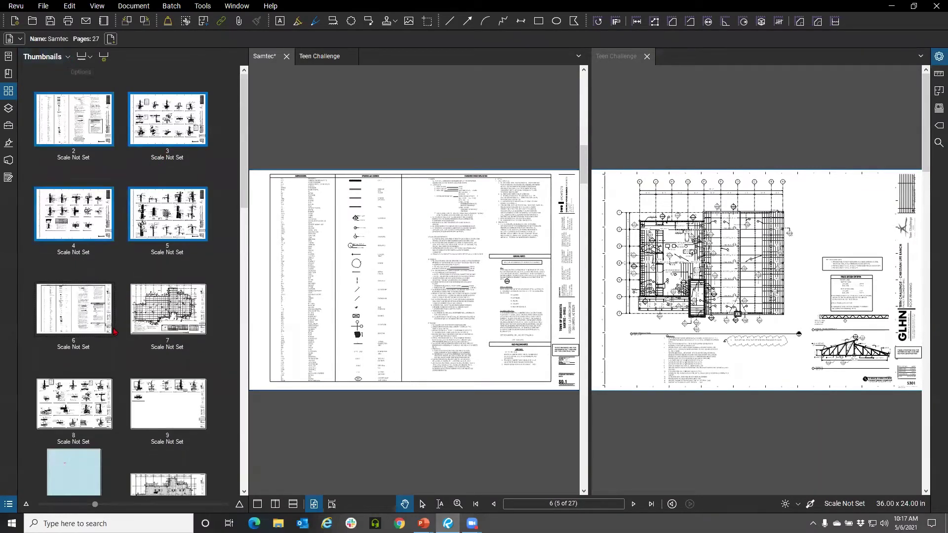
{"action": "scroll", "coordinate": [99, 311], "scroll_direction": "down", "scroll_amount": 3}
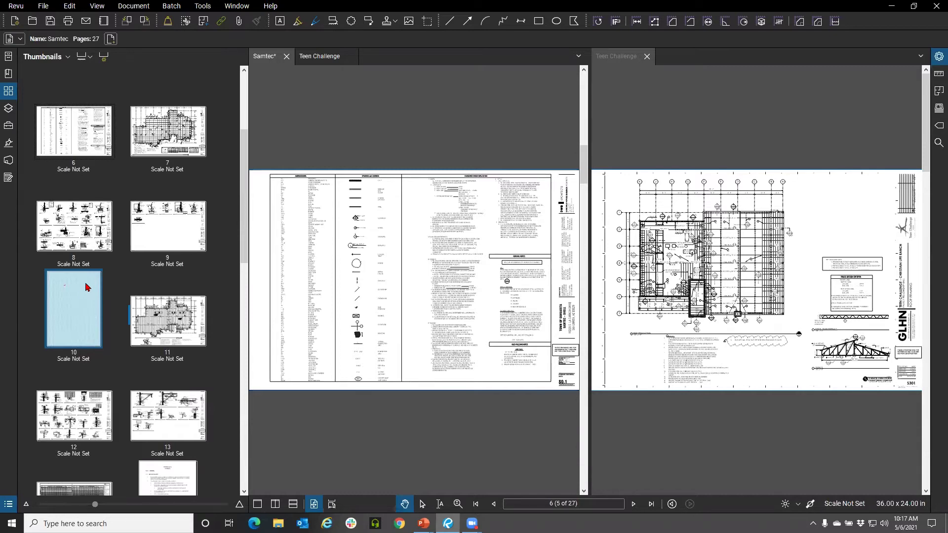
{"action": "left_click", "coordinate": [50, 62]}
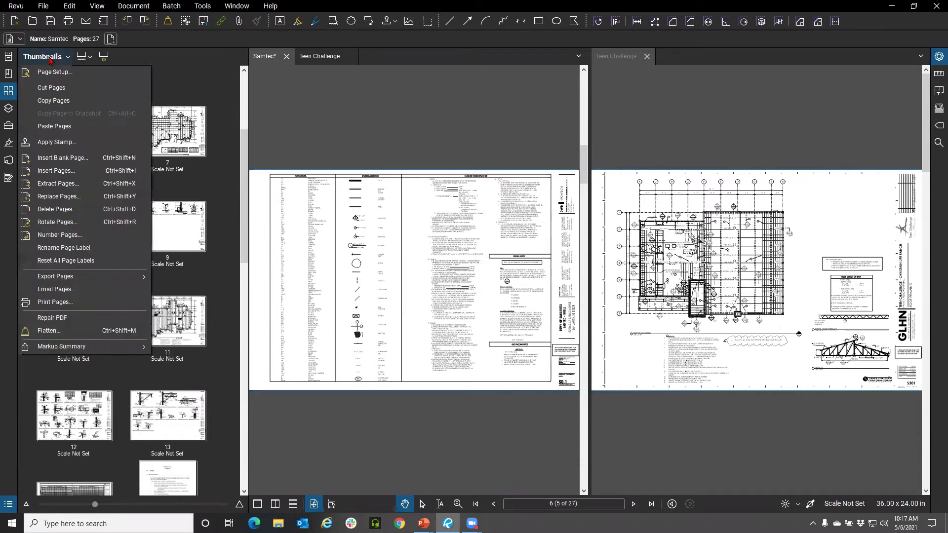
{"action": "left_click", "coordinate": [59, 223]}
{"action": "left_click_drag", "start_coordinate": [357, 161], "coordinate": [146, 134]}
{"action": "left_click", "coordinate": [391, 179]}
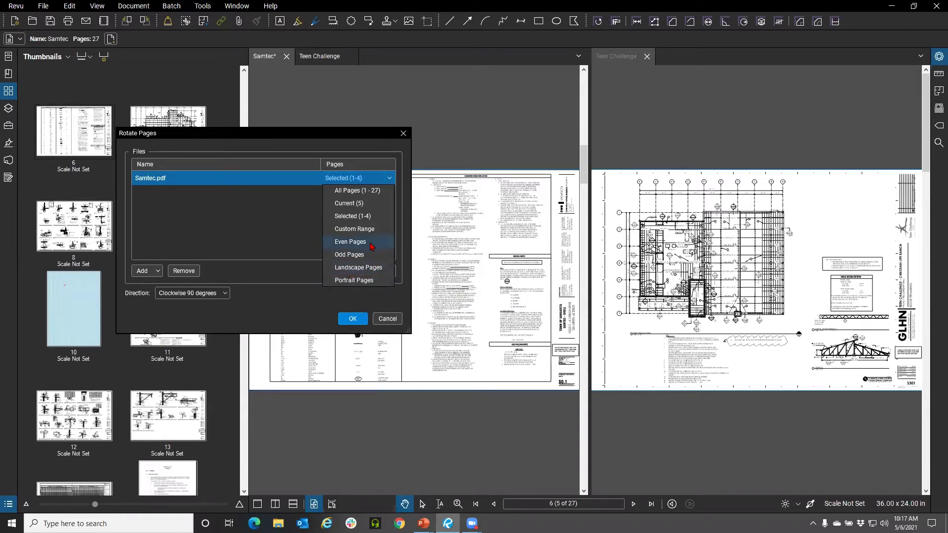
{"action": "left_click", "coordinate": [356, 280]}
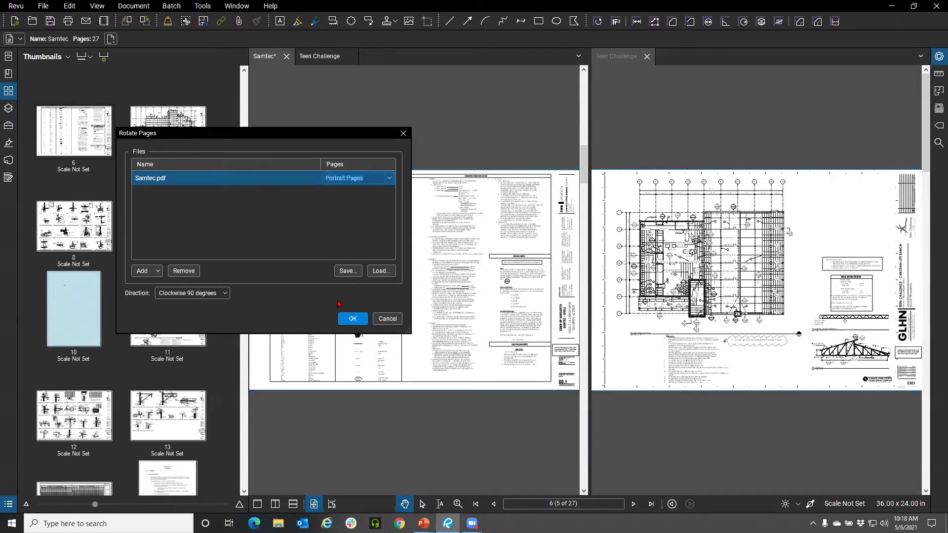
{"action": "left_click", "coordinate": [223, 297]}
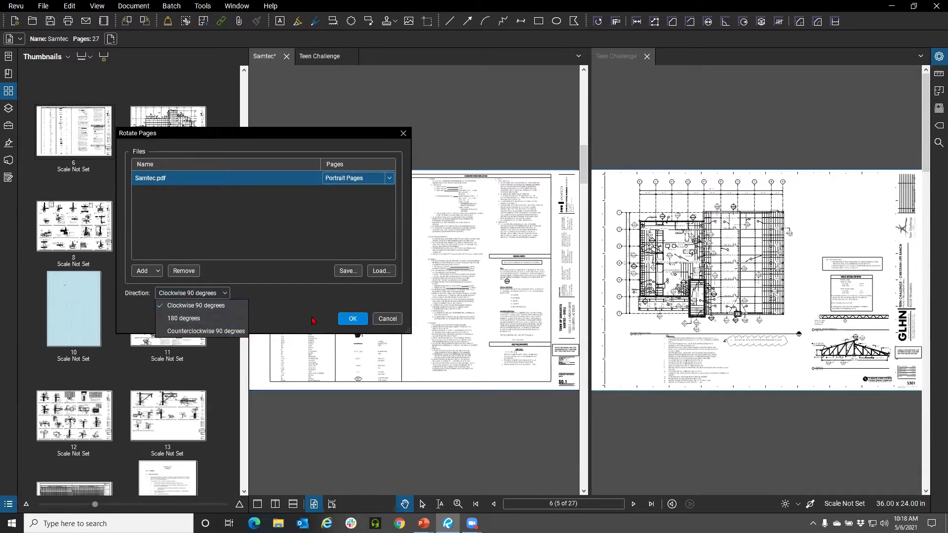
{"action": "left_click", "coordinate": [353, 321]}
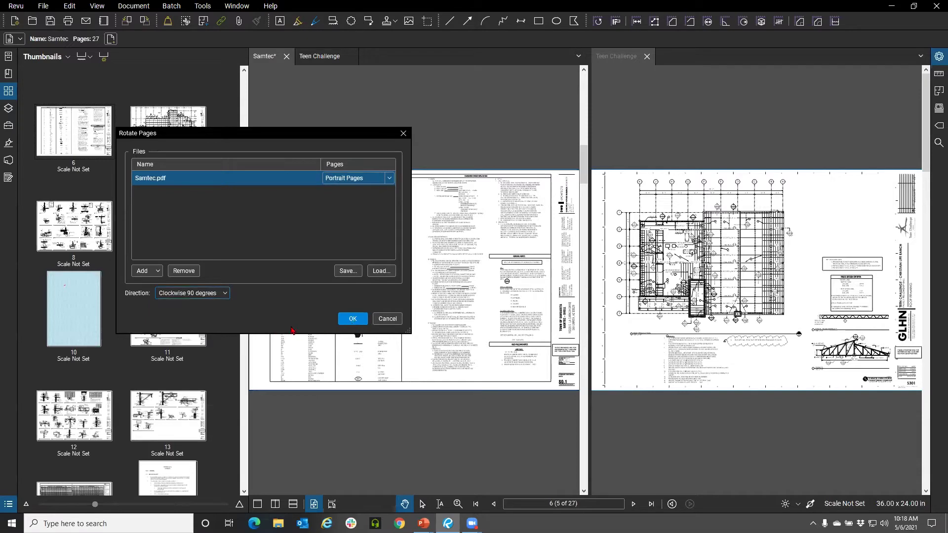
{"action": "left_click", "coordinate": [351, 319]}
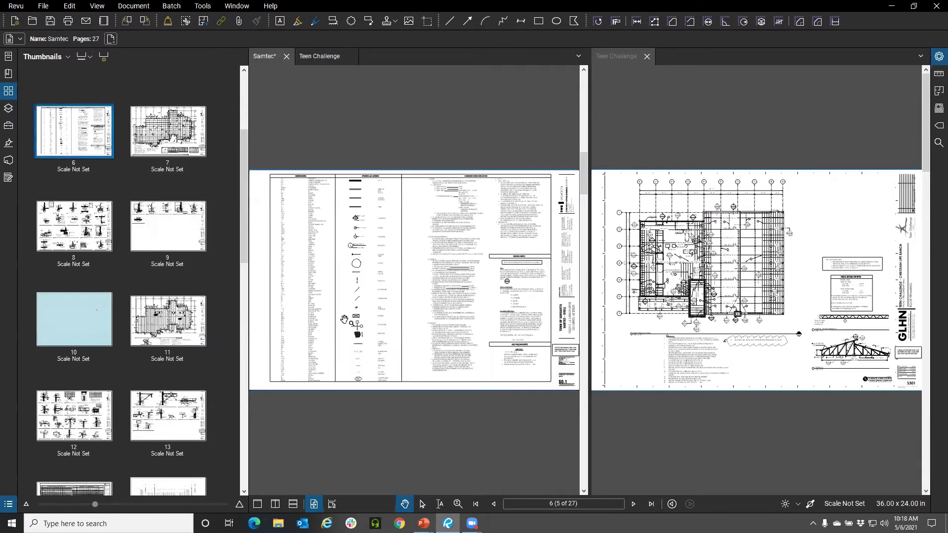
Rotate the Samtec pages labelled 11 to 28 counterclockwise 90 degrees as one selected range
{"action": "scroll", "coordinate": [69, 322], "scroll_direction": "down", "scroll_amount": 6}
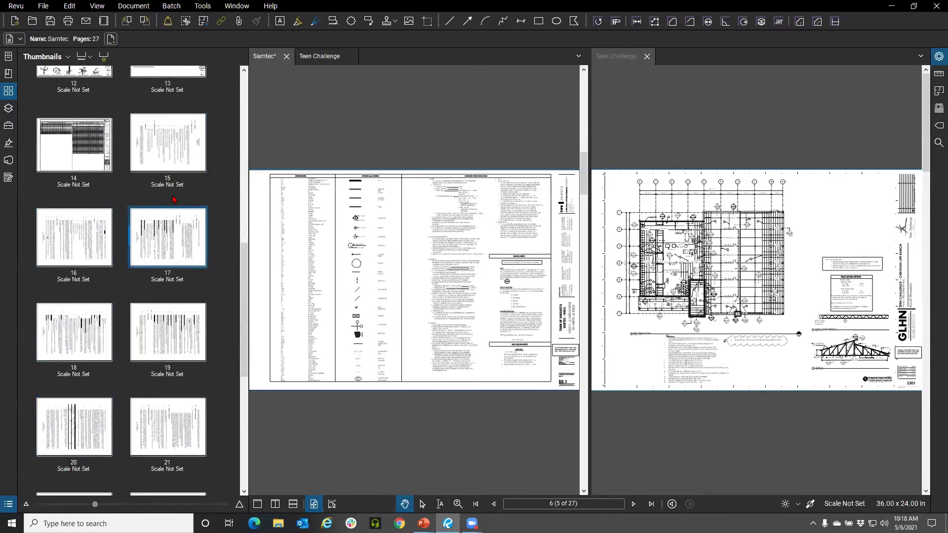
{"action": "left_click", "coordinate": [181, 167]}
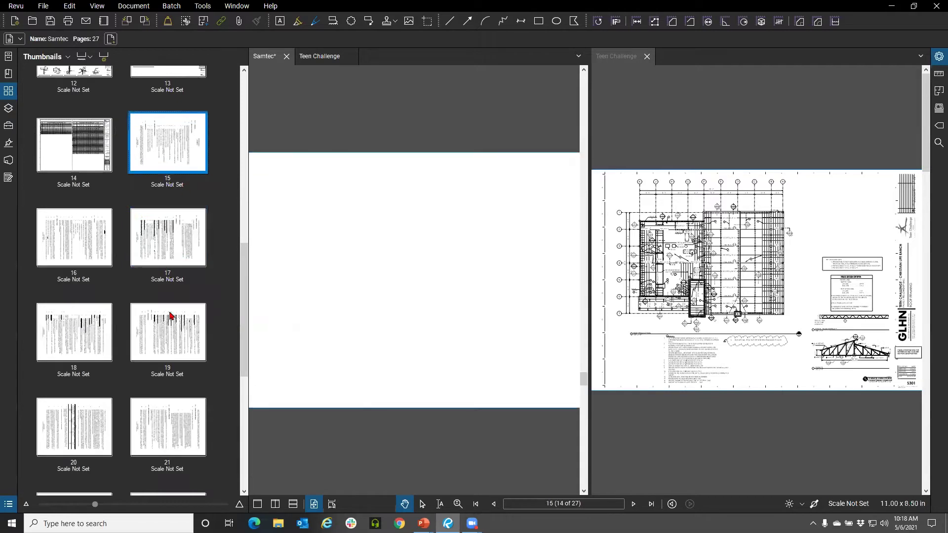
{"action": "scroll", "coordinate": [180, 250], "scroll_direction": "down", "scroll_amount": 7}
{"action": "key", "text": "Caps_Lock"}
{"action": "left_click", "coordinate": [87, 462]}
{"action": "scroll", "coordinate": [88, 463], "scroll_direction": "up", "scroll_amount": 5}
{"action": "left_click", "coordinate": [178, 148], "text": "shift"}
{"action": "scroll", "coordinate": [169, 186], "scroll_direction": "down", "scroll_amount": 3}
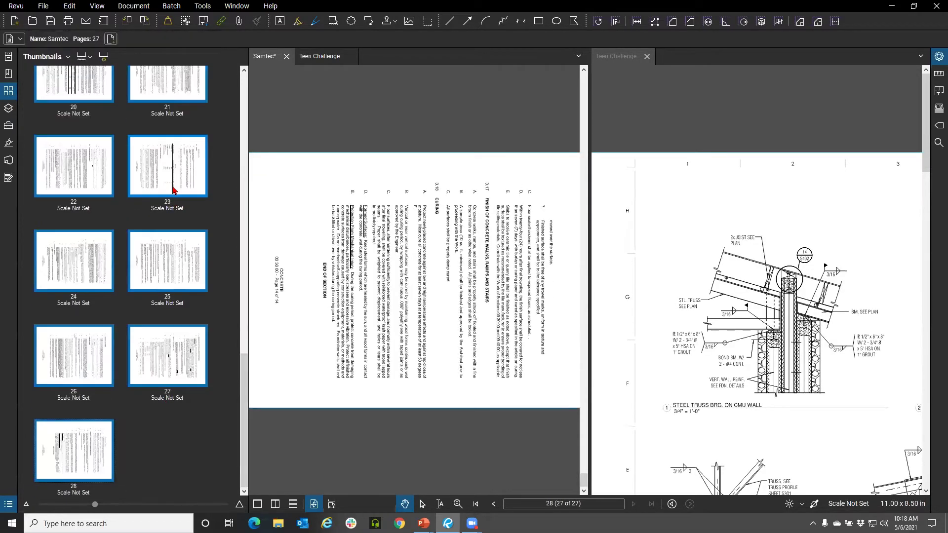
{"action": "scroll", "coordinate": [170, 187], "scroll_direction": "up", "scroll_amount": 5}
{"action": "right_click", "coordinate": [171, 211]}
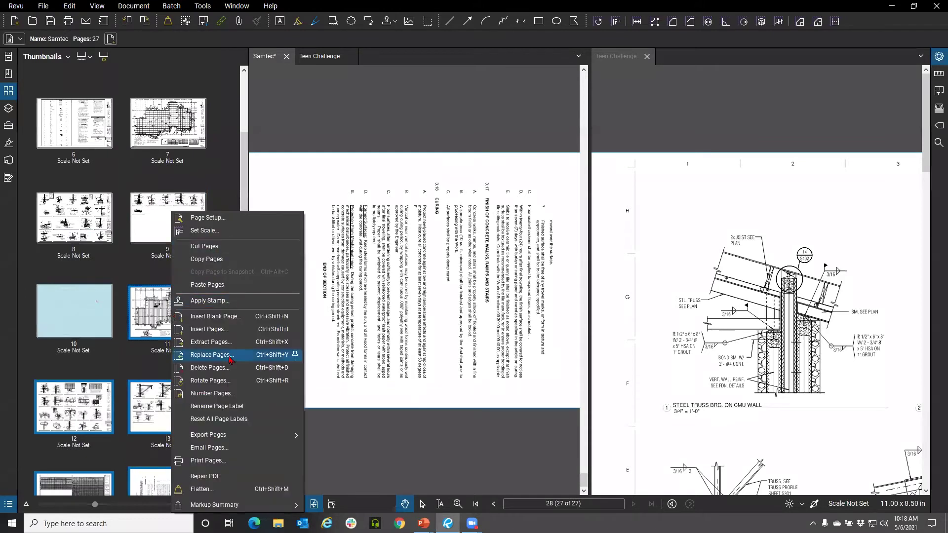
{"action": "left_click", "coordinate": [222, 381]}
{"action": "left_click", "coordinate": [601, 204]}
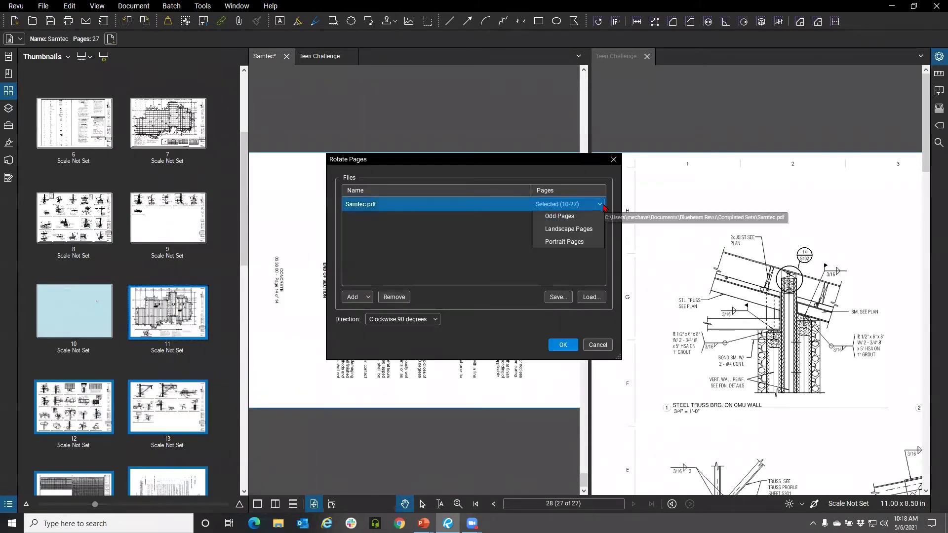
{"action": "left_click", "coordinate": [601, 205]}
{"action": "left_click", "coordinate": [434, 324]}
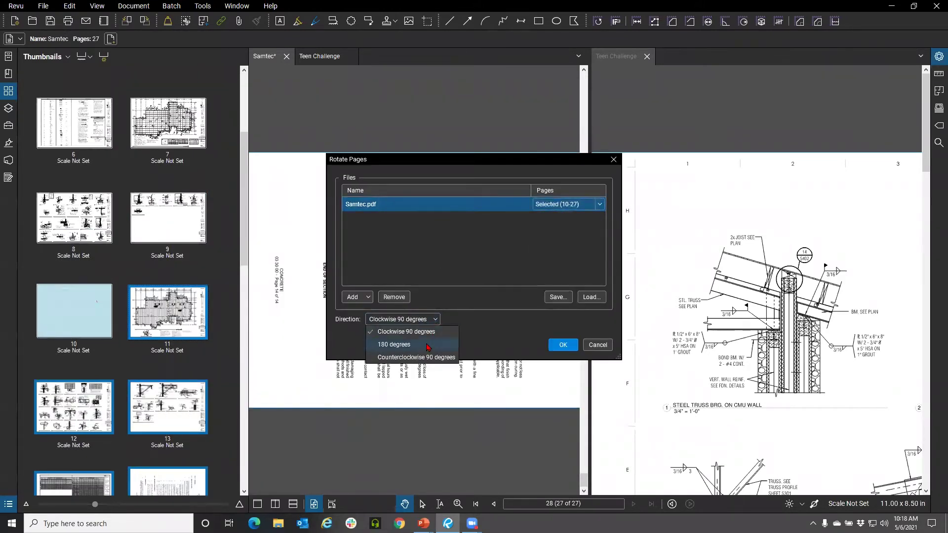
{"action": "left_click", "coordinate": [422, 360]}
{"action": "left_click", "coordinate": [565, 346]}
{"action": "scroll", "coordinate": [194, 300], "scroll_direction": "up", "scroll_amount": 15}
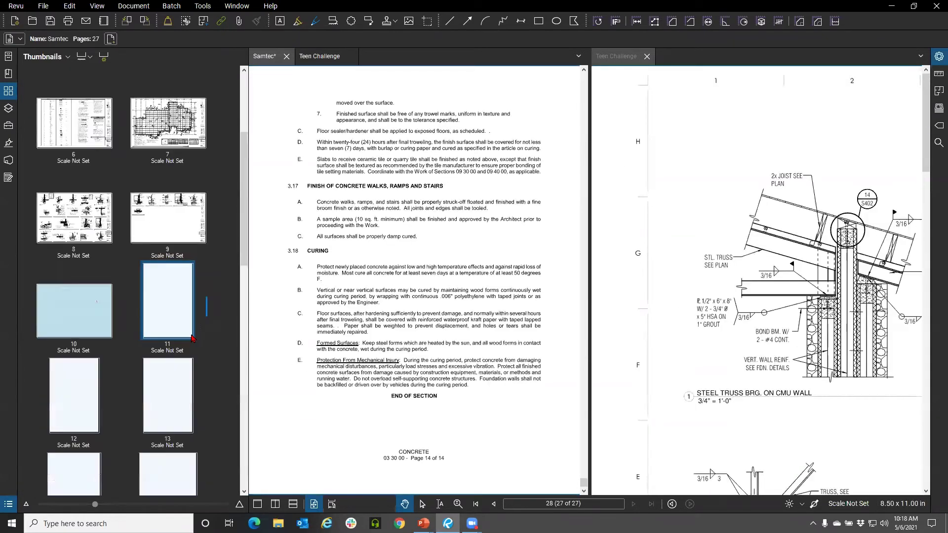
{"action": "scroll", "coordinate": [206, 332], "scroll_direction": "down", "scroll_amount": 3}
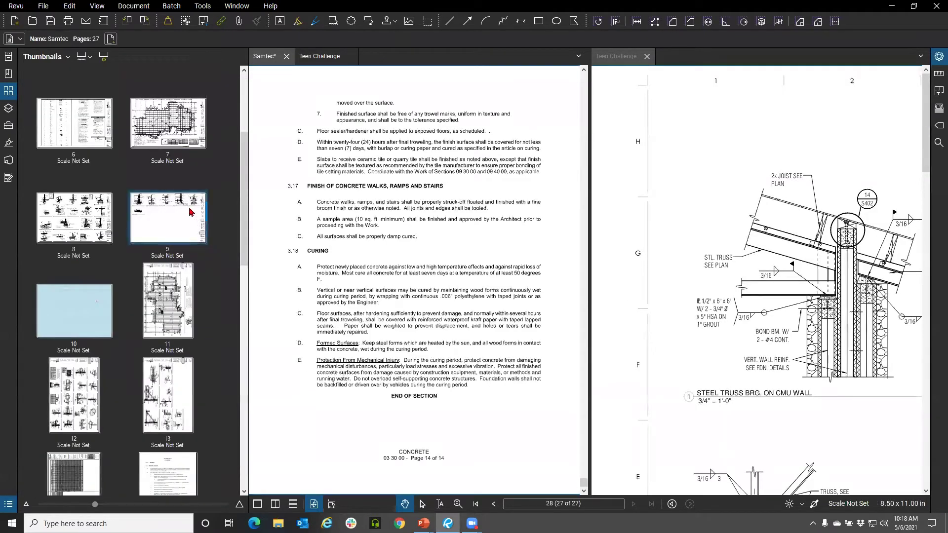
{"action": "scroll", "coordinate": [192, 212], "scroll_direction": "up", "scroll_amount": 3}
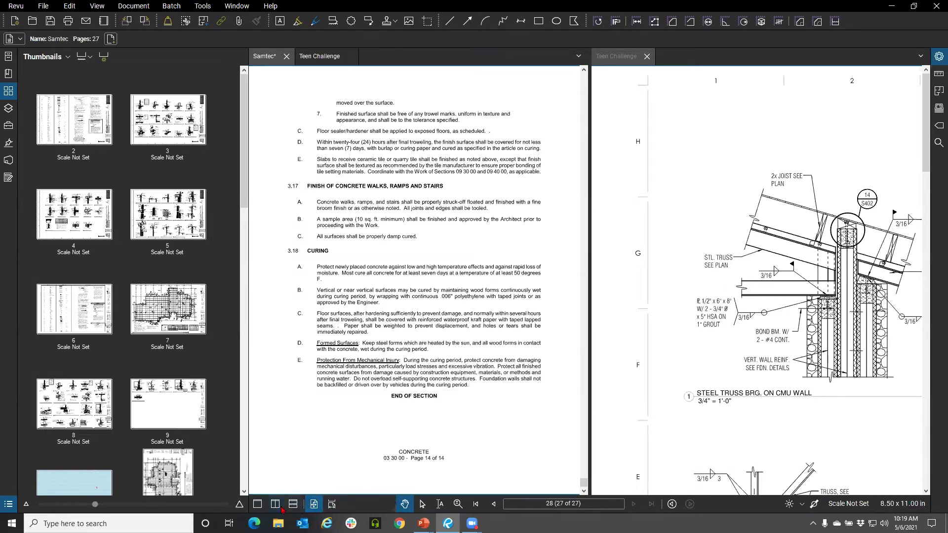
Hide the page thumbnails and close the split view showing Teen Challenge, leaving Samtec in a single view
{"action": "left_click", "coordinate": [9, 505]}
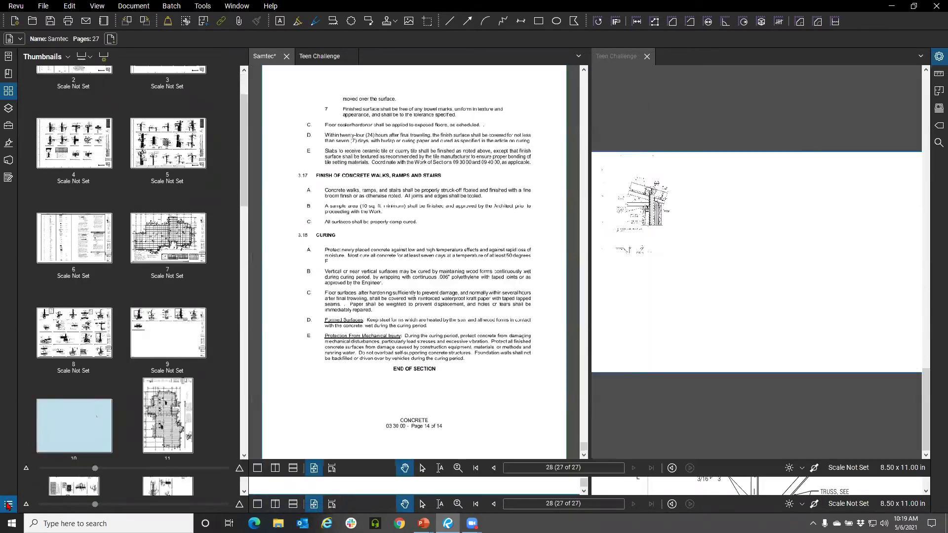
{"action": "left_click", "coordinate": [8, 504]}
{"action": "left_click", "coordinate": [9, 91]}
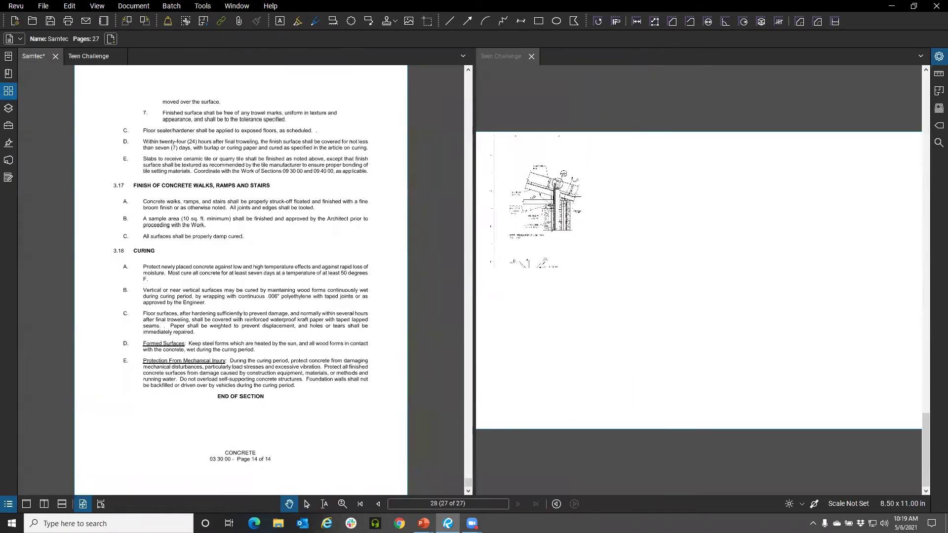
{"action": "left_click", "coordinate": [531, 57]}
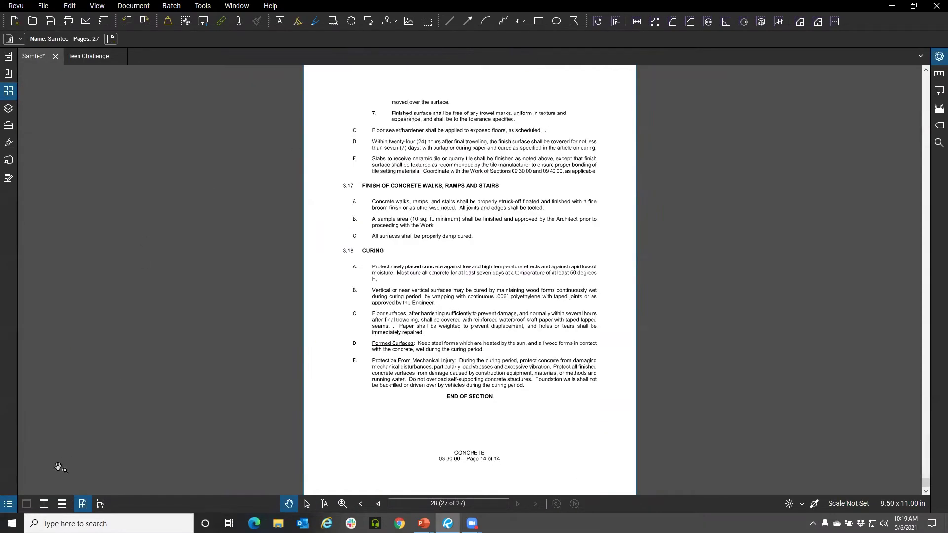
Split the Samtec view repeatedly, vertically and horizontally, into six panes and enlarge the page in the largest one
{"action": "left_click", "coordinate": [44, 504]}
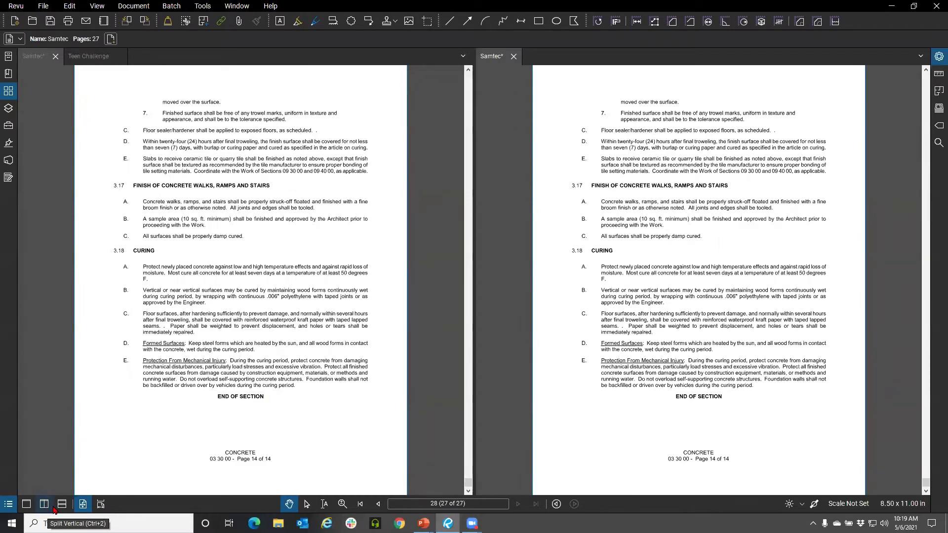
{"action": "left_click", "coordinate": [48, 507]}
{"action": "left_click", "coordinate": [47, 509]}
{"action": "left_click", "coordinate": [48, 509]}
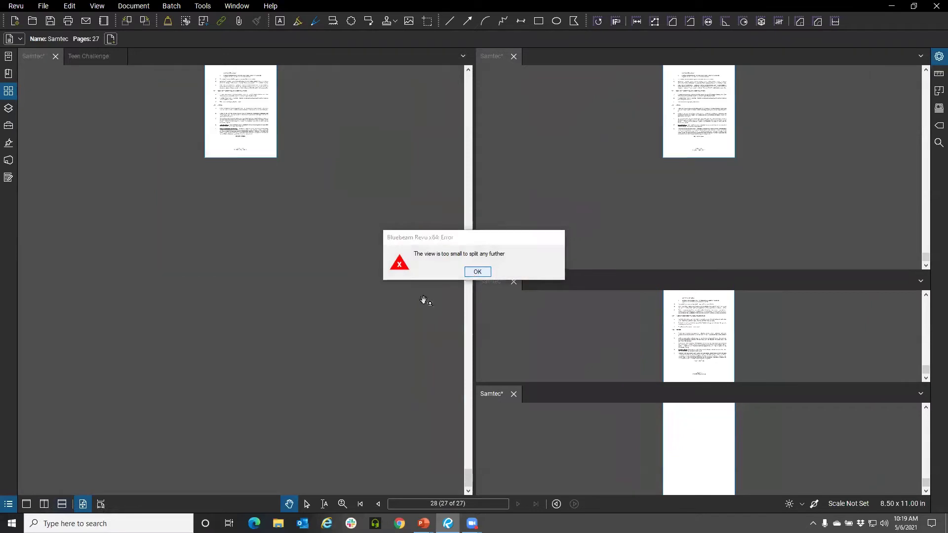
{"action": "left_click", "coordinate": [478, 272]}
{"action": "left_click", "coordinate": [45, 506]}
{"action": "left_click", "coordinate": [45, 506]}
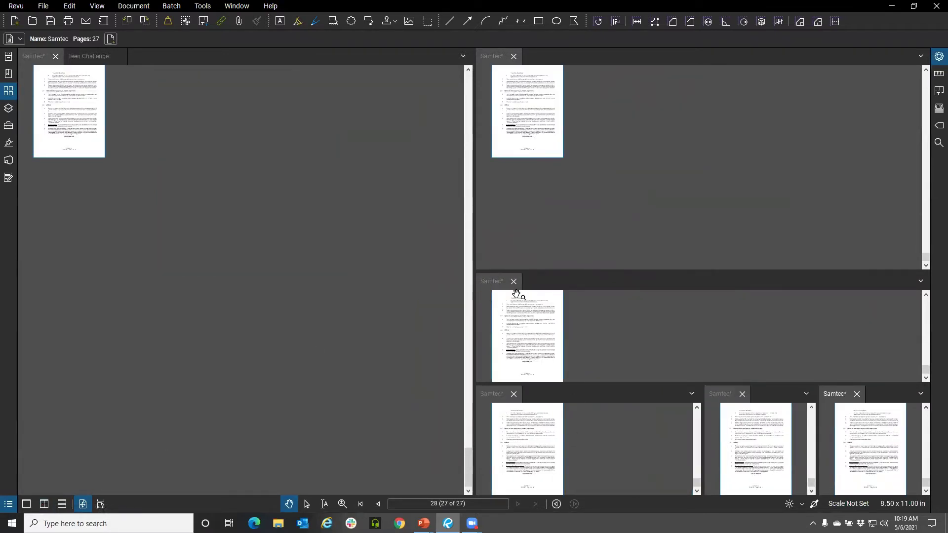
{"action": "left_click", "coordinate": [99, 108]}
{"action": "scroll", "coordinate": [194, 244], "scroll_direction": "up", "scroll_amount": 5}
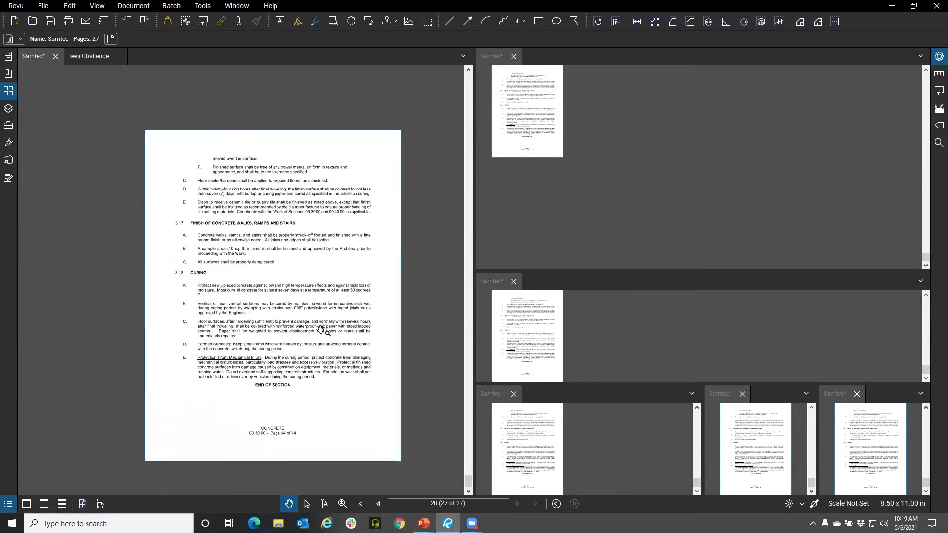
Zoom the Samtec page in and out in the largest pane to check how the other split panes follow
{"action": "scroll", "coordinate": [321, 330], "scroll_direction": "up", "scroll_amount": 3}
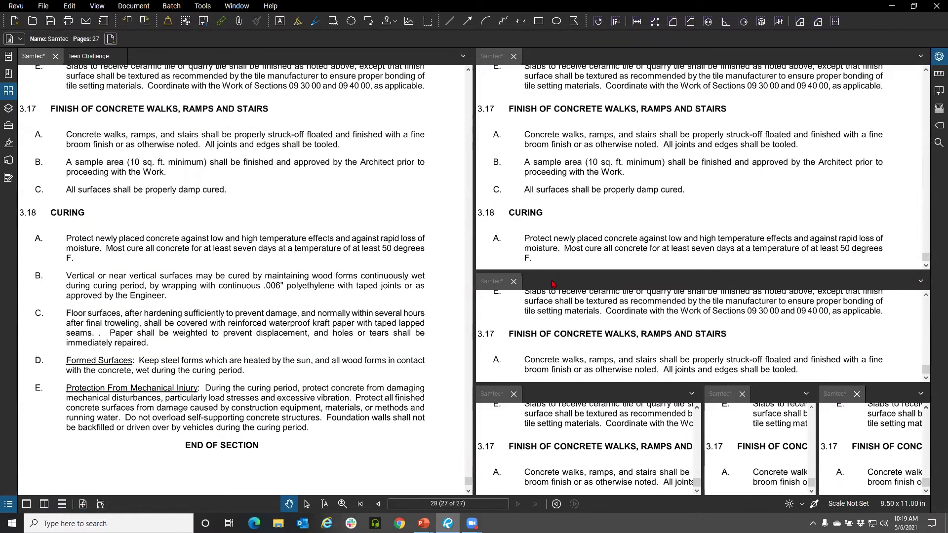
{"action": "scroll", "coordinate": [193, 237], "scroll_direction": "down", "scroll_amount": 3}
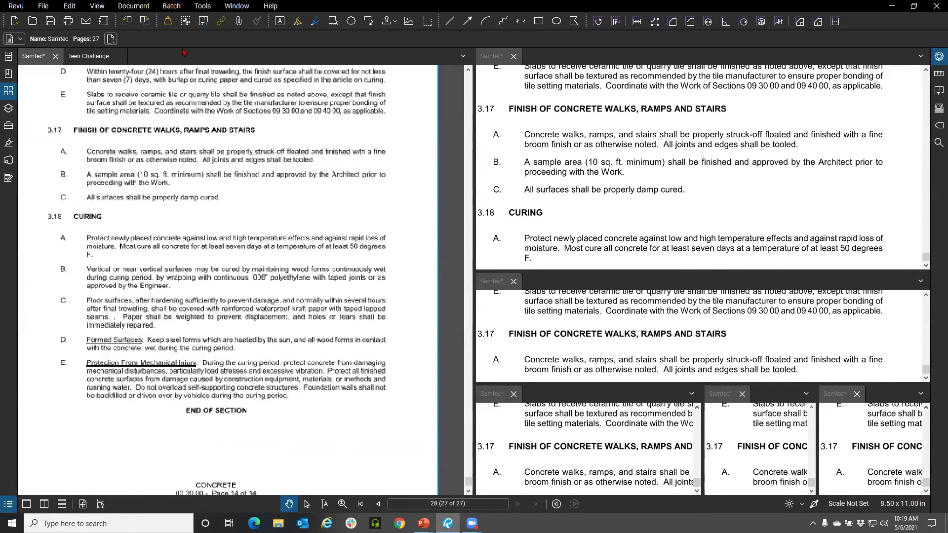
{"action": "scroll", "coordinate": [251, 93], "scroll_direction": "up", "scroll_amount": 3}
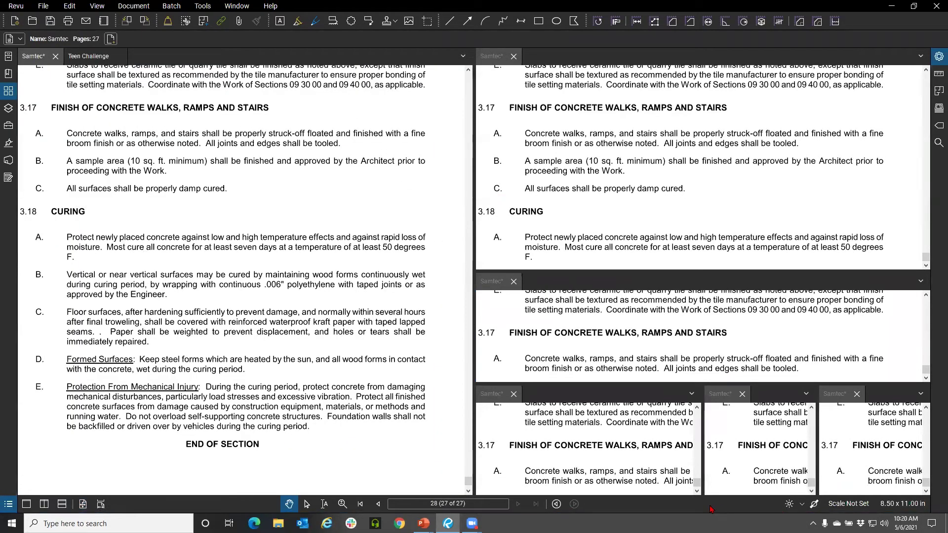
Turn the Status Bar on and off again, and hide and restore the Navigation Bar
{"action": "left_click", "coordinate": [235, 7]}
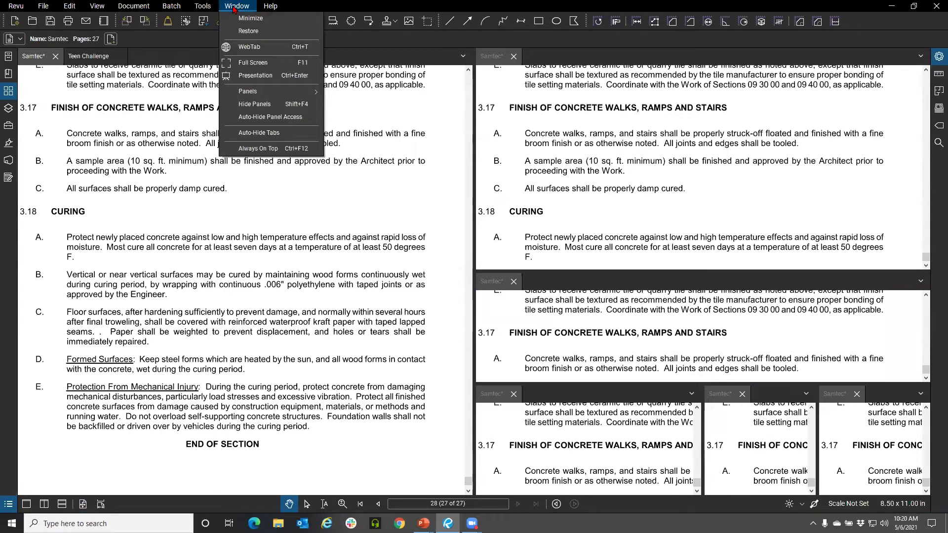
{"action": "left_click", "coordinate": [204, 6]}
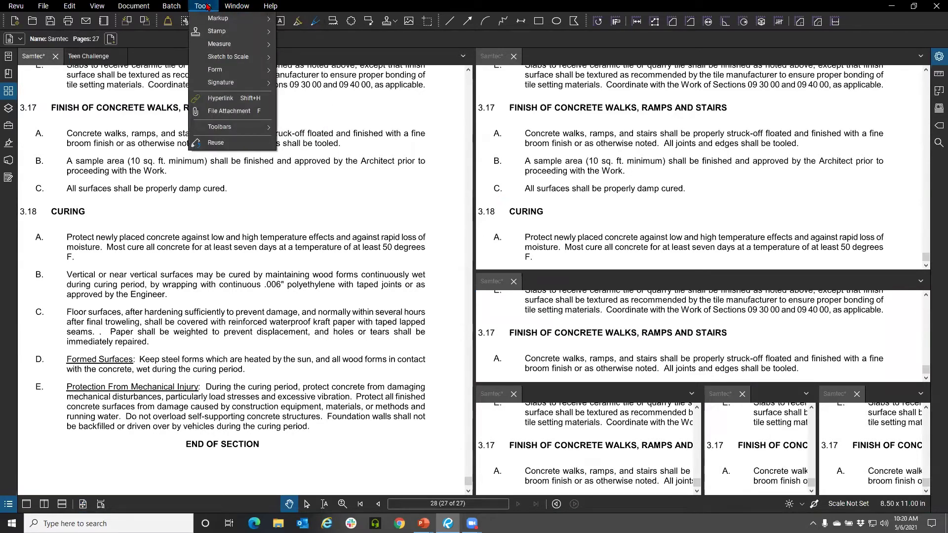
{"action": "mouse_move", "coordinate": [222, 127]}
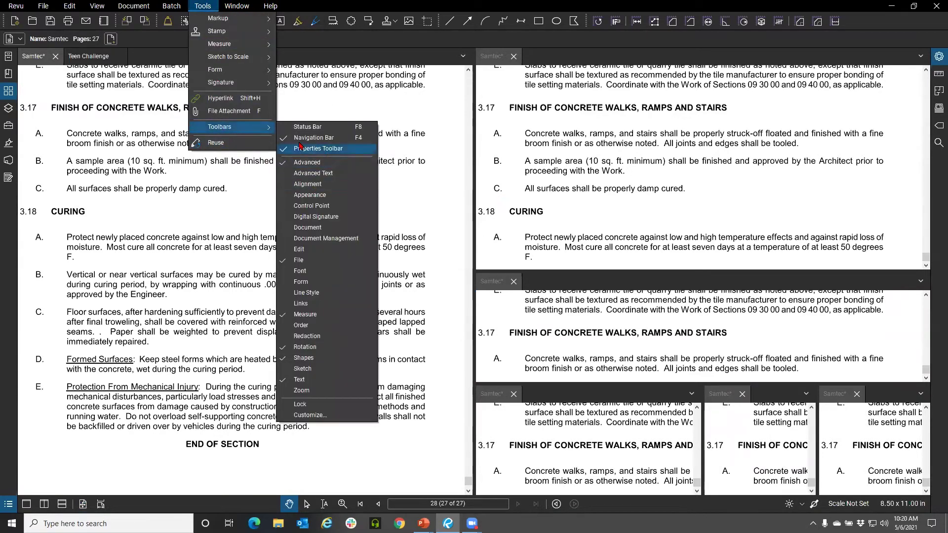
{"action": "left_click", "coordinate": [307, 128]}
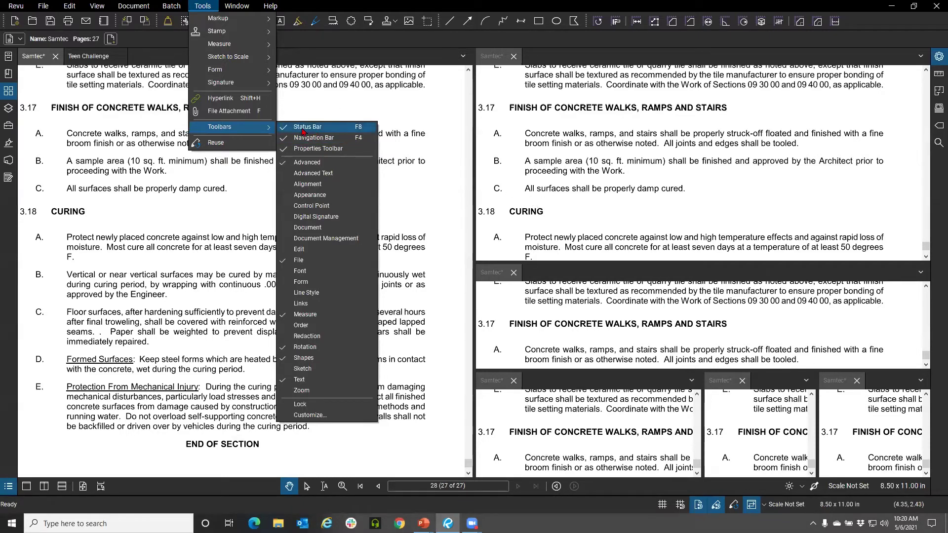
{"action": "left_click", "coordinate": [354, 129]}
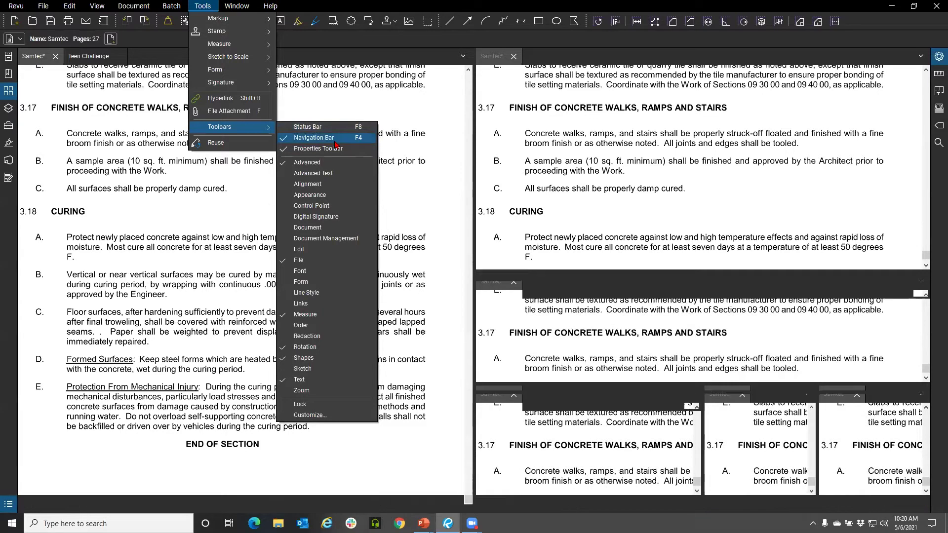
{"action": "left_click", "coordinate": [335, 139]}
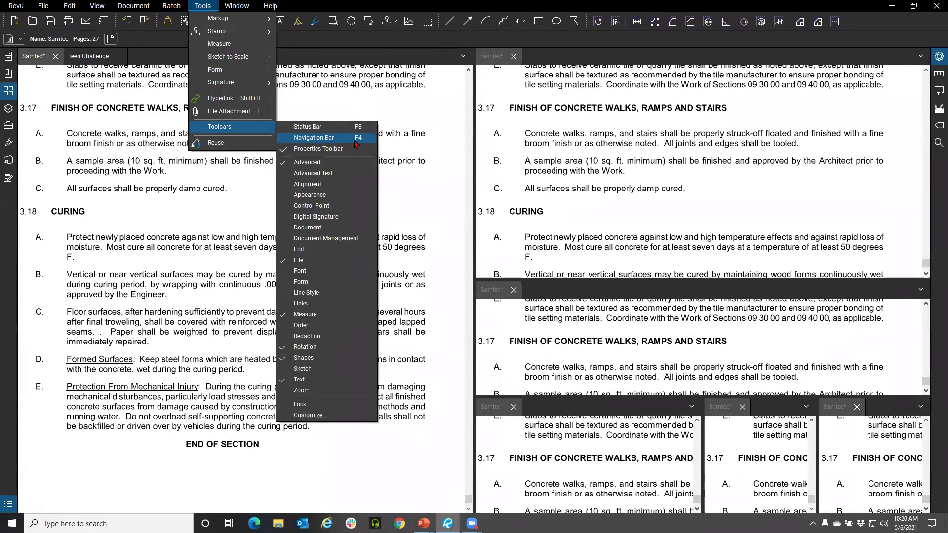
{"action": "left_click", "coordinate": [334, 140]}
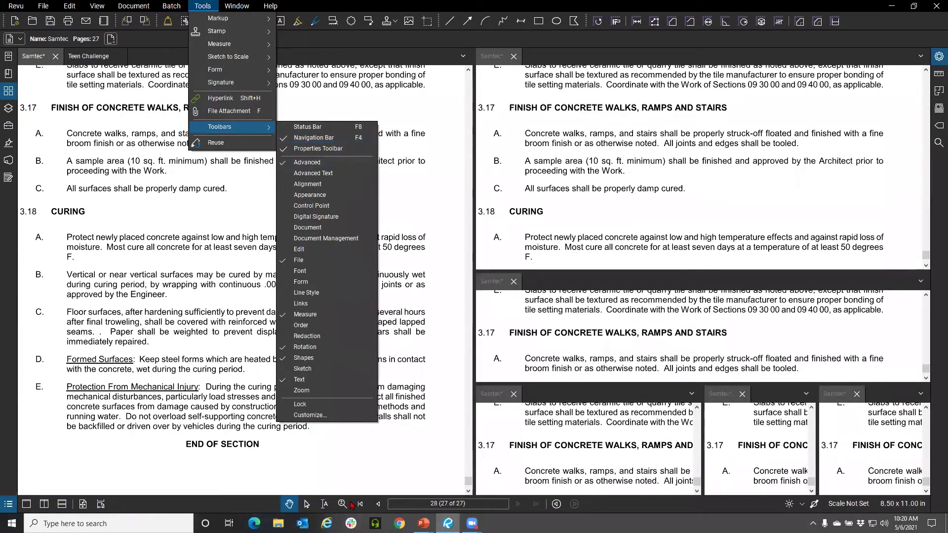
{"action": "left_click", "coordinate": [154, 41]}
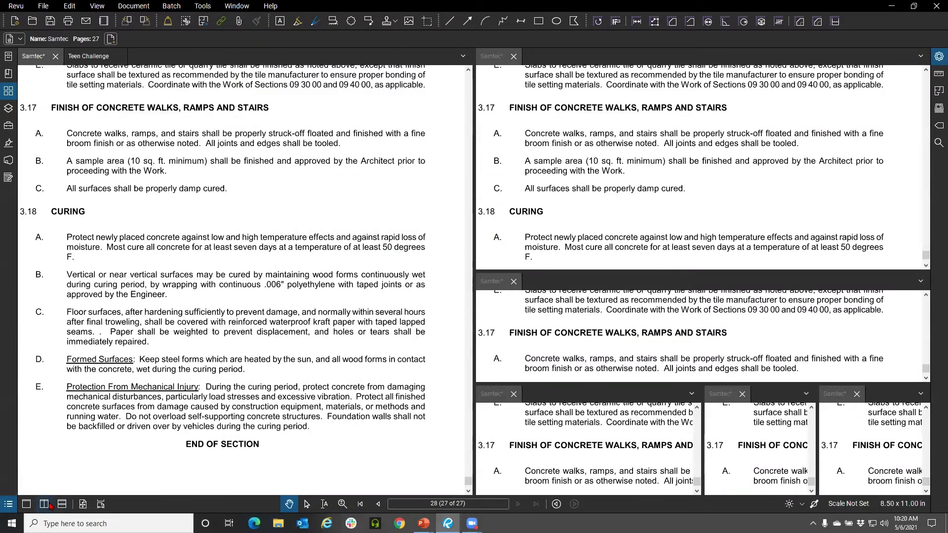
Review the available view-splitting commands and unsplit all the panes back to one Samtec view
{"action": "left_click", "coordinate": [97, 6]}
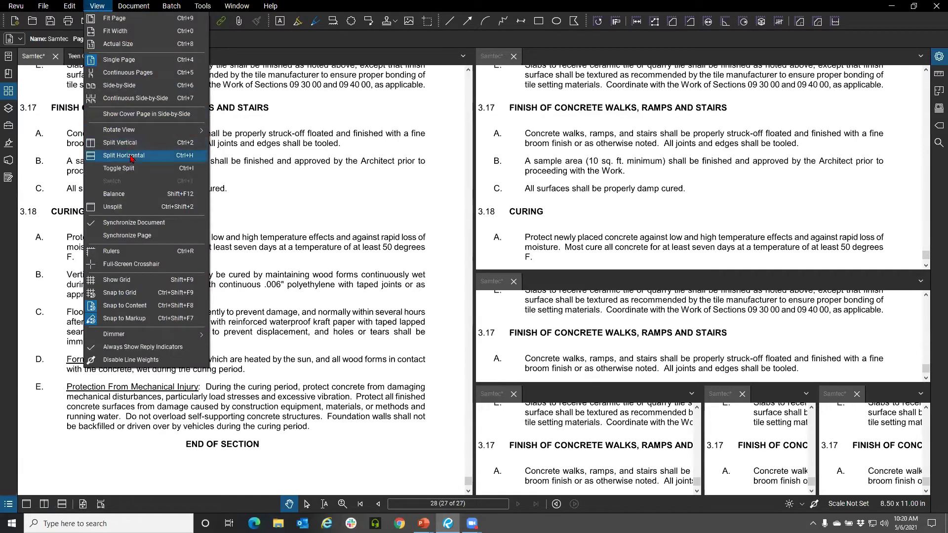
{"action": "left_click", "coordinate": [248, 124]}
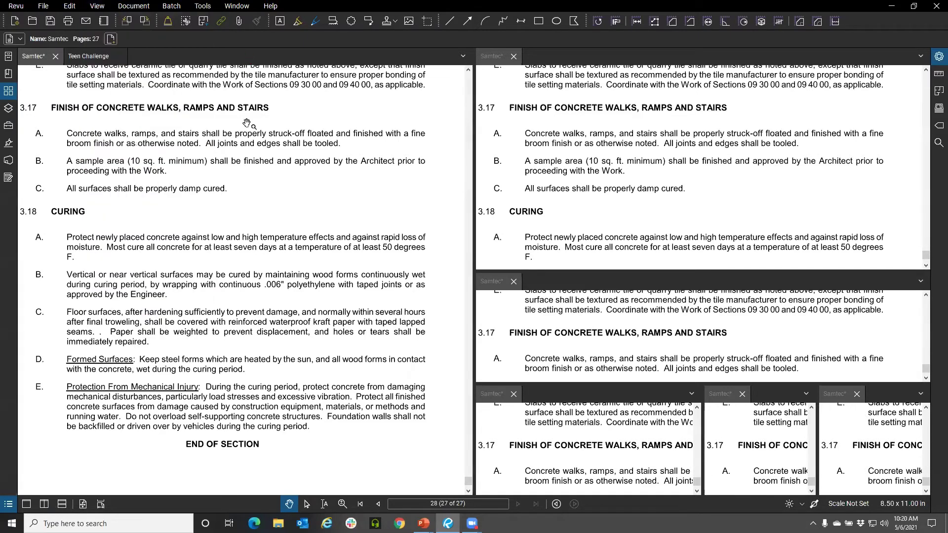
{"action": "left_click", "coordinate": [27, 504]}
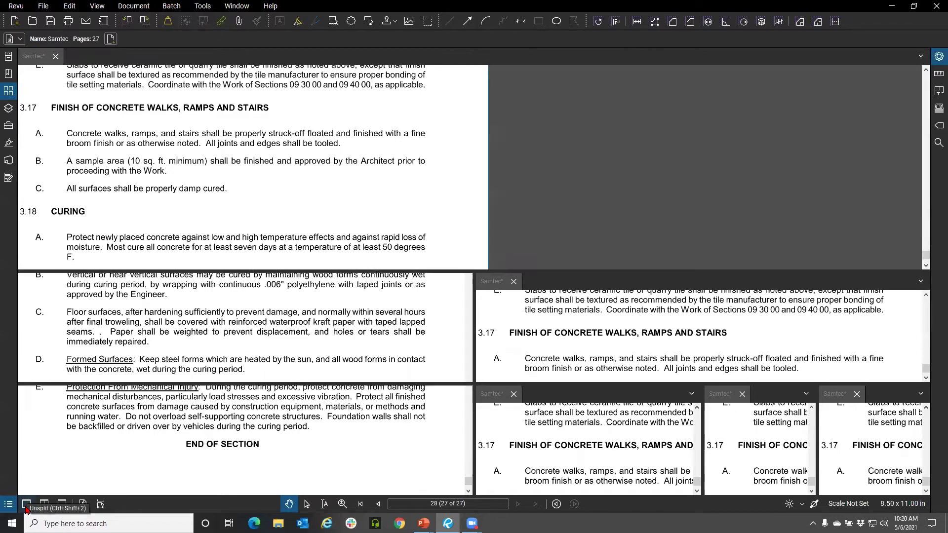
{"action": "left_click", "coordinate": [26, 505]}
{"action": "left_click", "coordinate": [26, 504]}
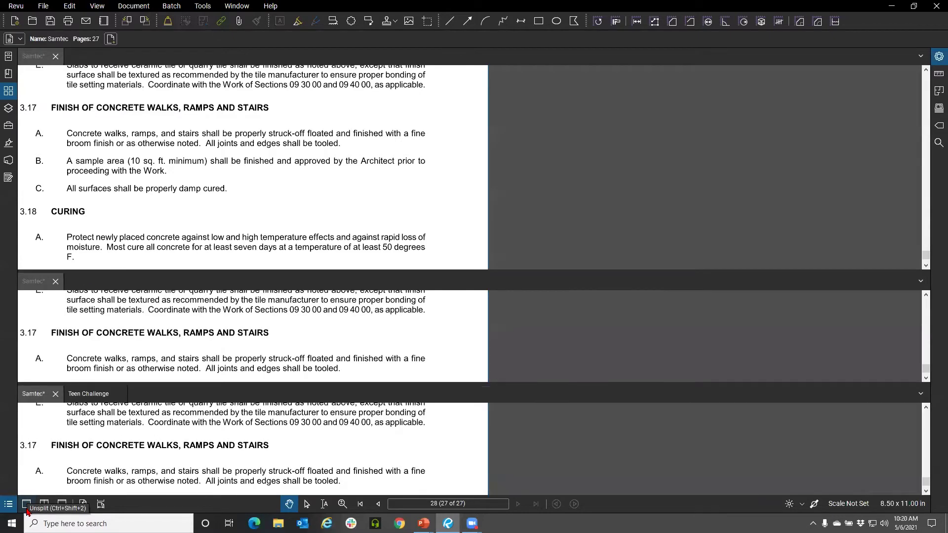
{"action": "left_click", "coordinate": [26, 511]}
{"action": "left_click", "coordinate": [27, 512]}
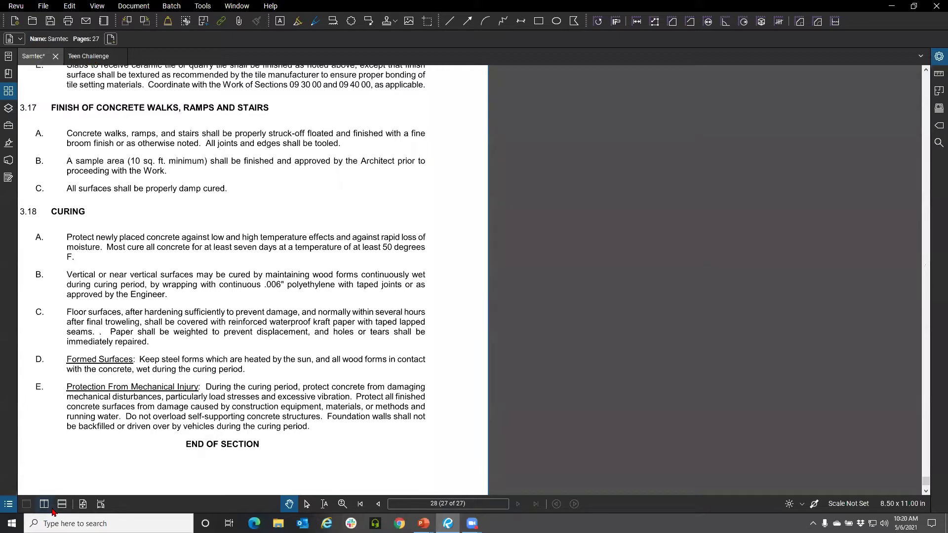
Split the Samtec view vertically and detach the second view as a floating window over the main one
{"action": "left_click", "coordinate": [44, 504]}
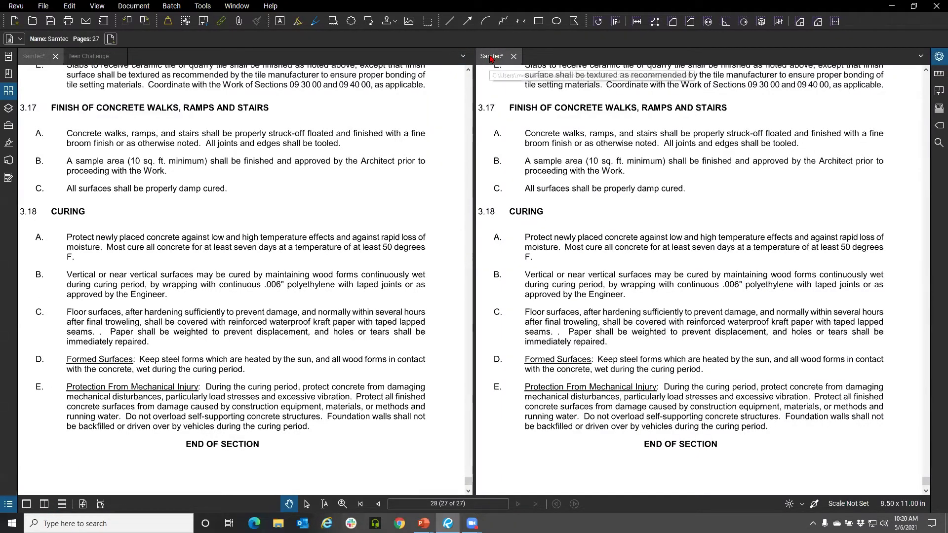
{"action": "left_click_drag", "start_coordinate": [490, 60], "coordinate": [217, 103]}
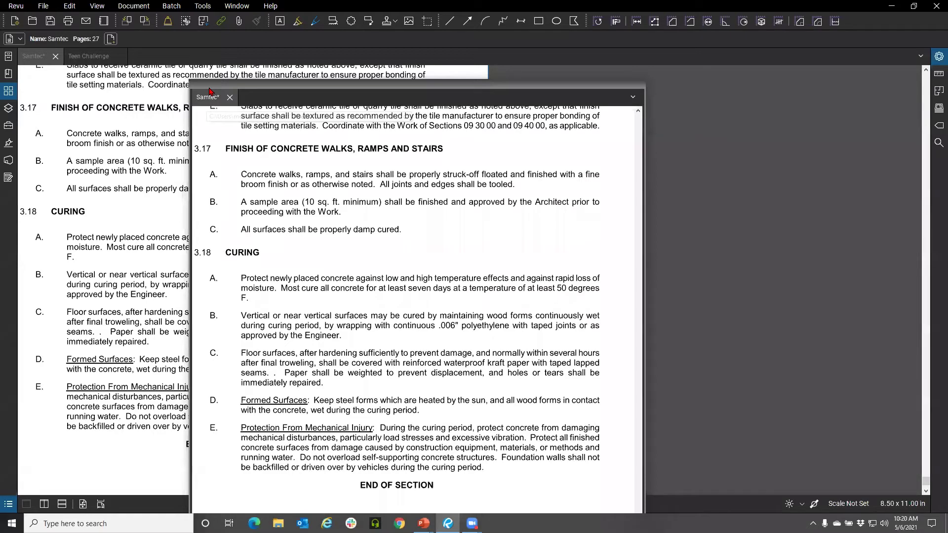
{"action": "left_click_drag", "start_coordinate": [209, 91], "coordinate": [168, 52]}
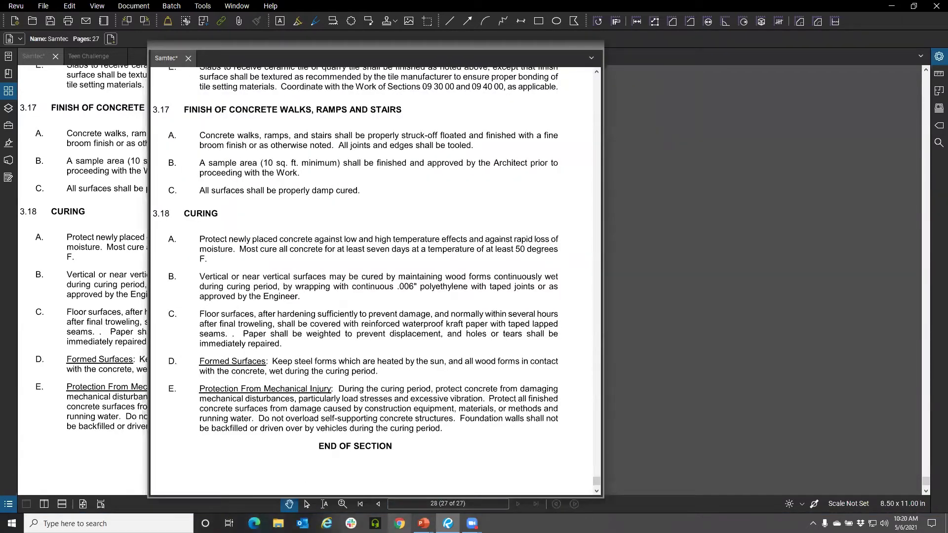
{"action": "left_click_drag", "start_coordinate": [254, 52], "coordinate": [225, 30]}
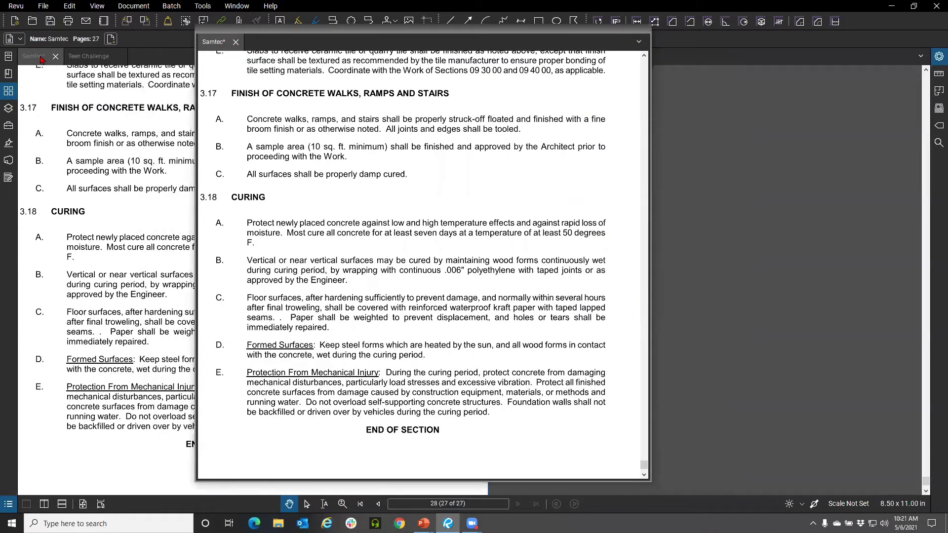
Close the floating Samtec window and check the split and detach options for the remaining Samtec document
{"action": "right_click", "coordinate": [217, 44]}
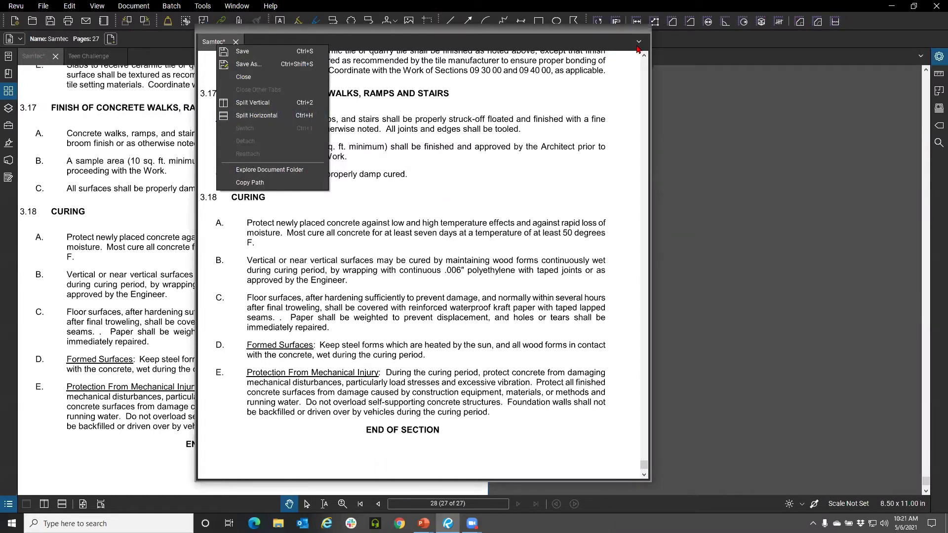
{"action": "left_click", "coordinate": [236, 41]}
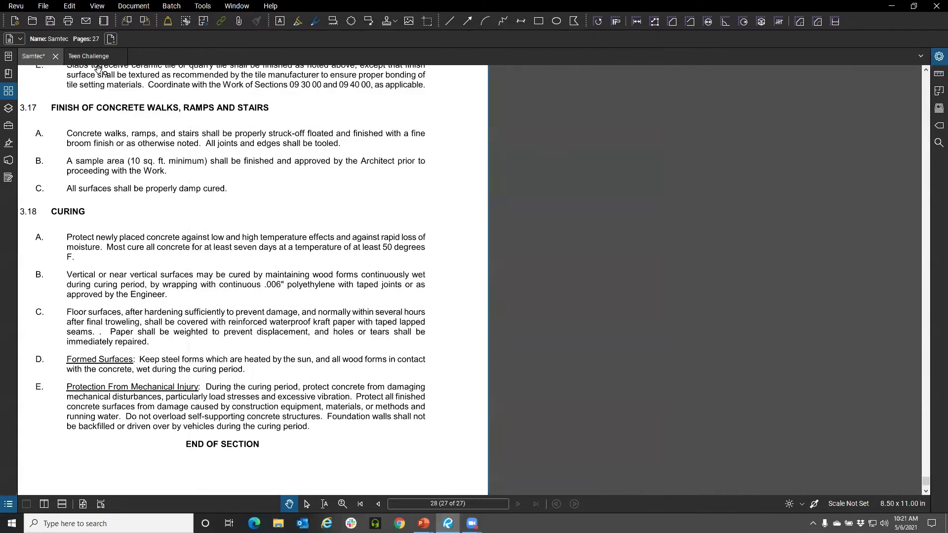
{"action": "right_click", "coordinate": [32, 62]}
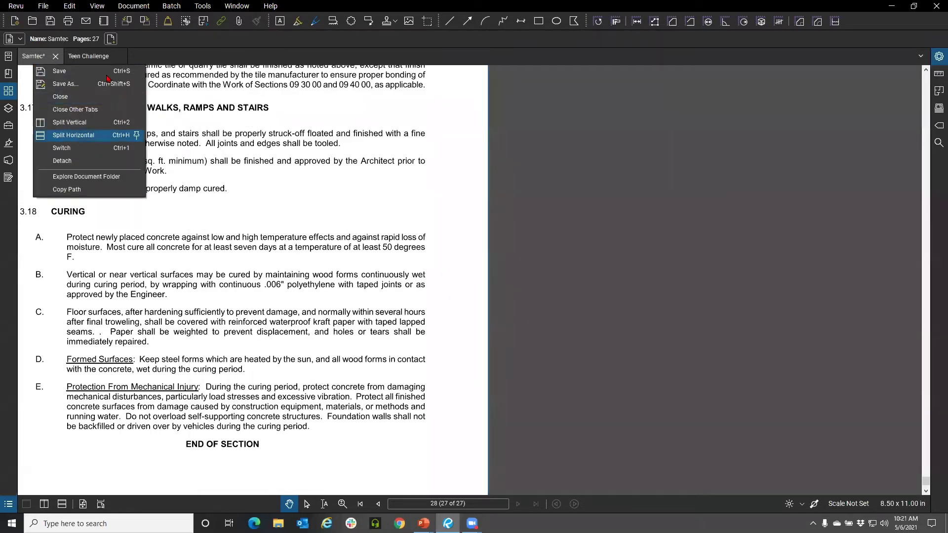
{"action": "left_click", "coordinate": [208, 59]}
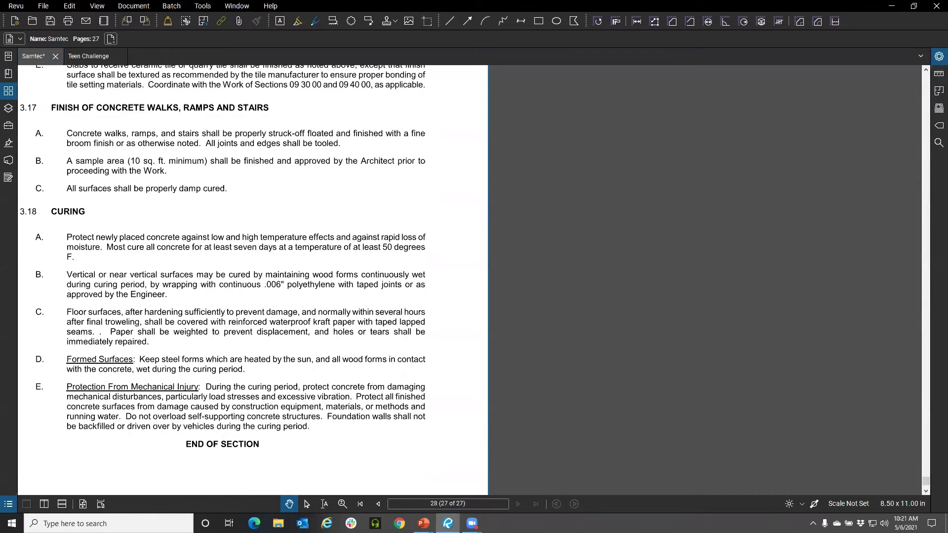
Show the page thumbnails from the start of Samtec and open the Apply Stamp settings for the document
{"action": "left_click", "coordinate": [9, 93]}
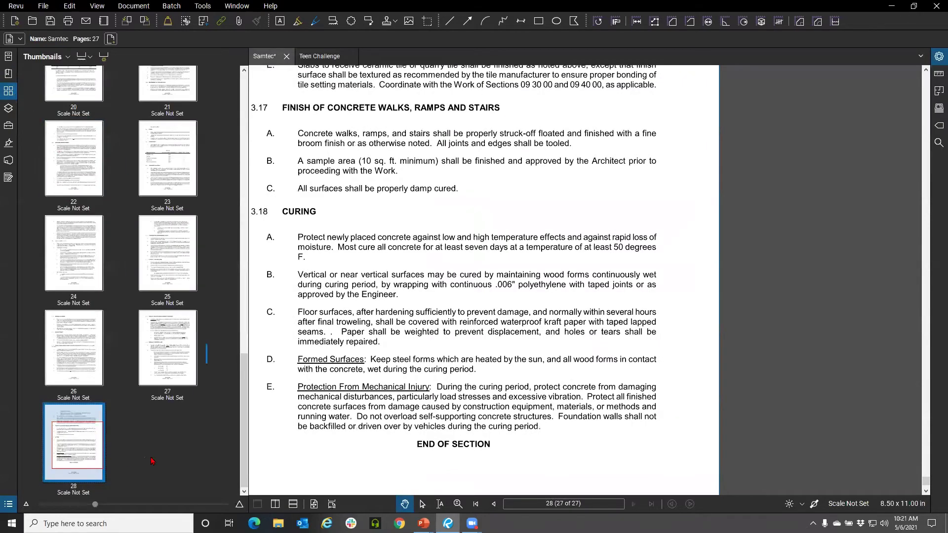
{"action": "left_click", "coordinate": [66, 57]}
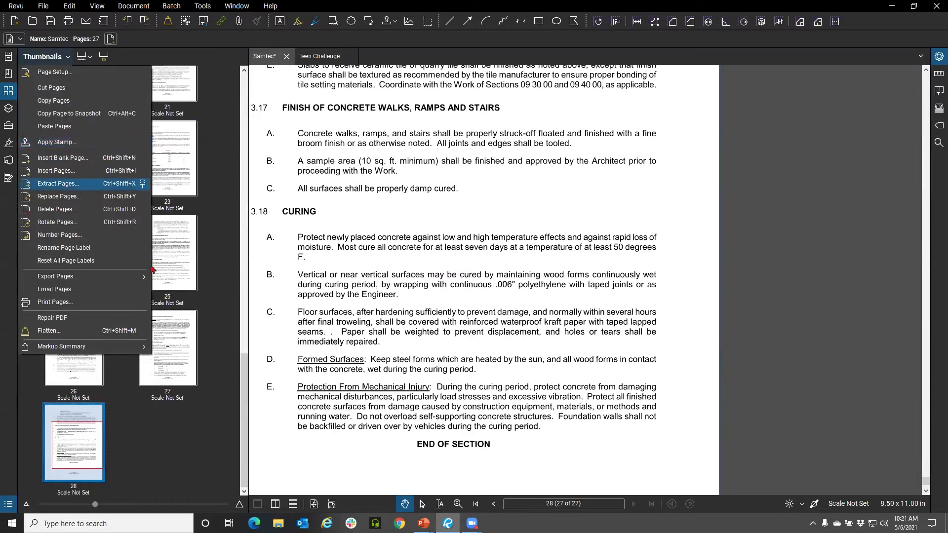
{"action": "scroll", "coordinate": [193, 312], "scroll_direction": "up", "scroll_amount": 15}
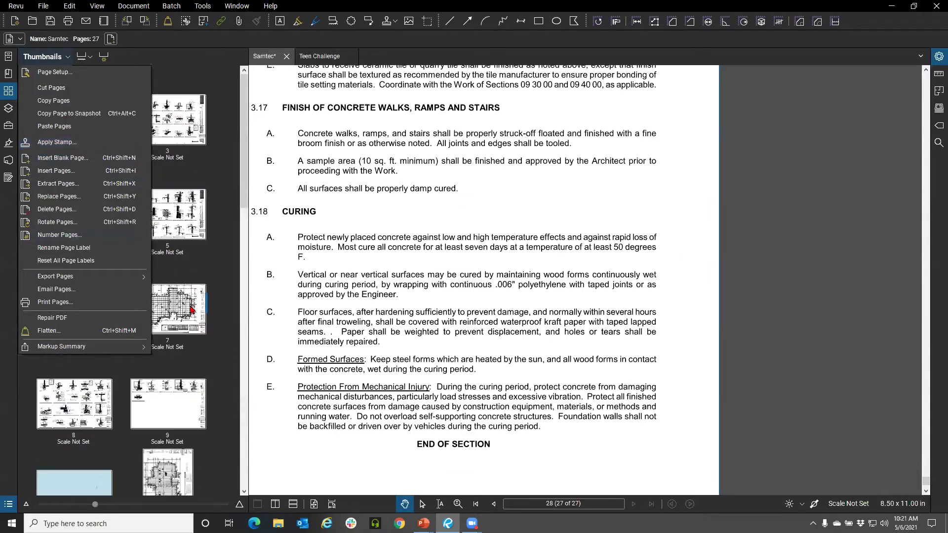
{"action": "left_click", "coordinate": [182, 73]}
{"action": "left_click", "coordinate": [68, 57]}
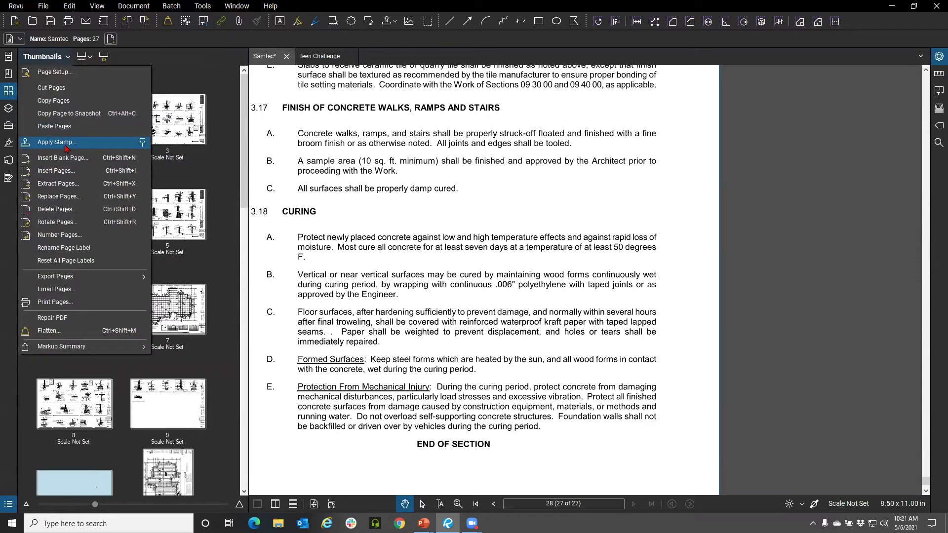
{"action": "left_click", "coordinate": [56, 142]}
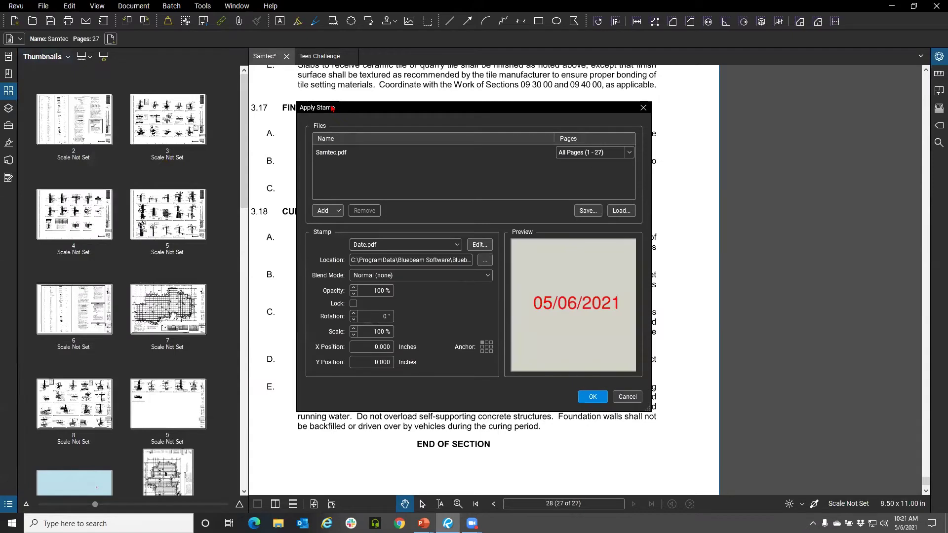
{"action": "left_click_drag", "start_coordinate": [332, 108], "coordinate": [296, 98]}
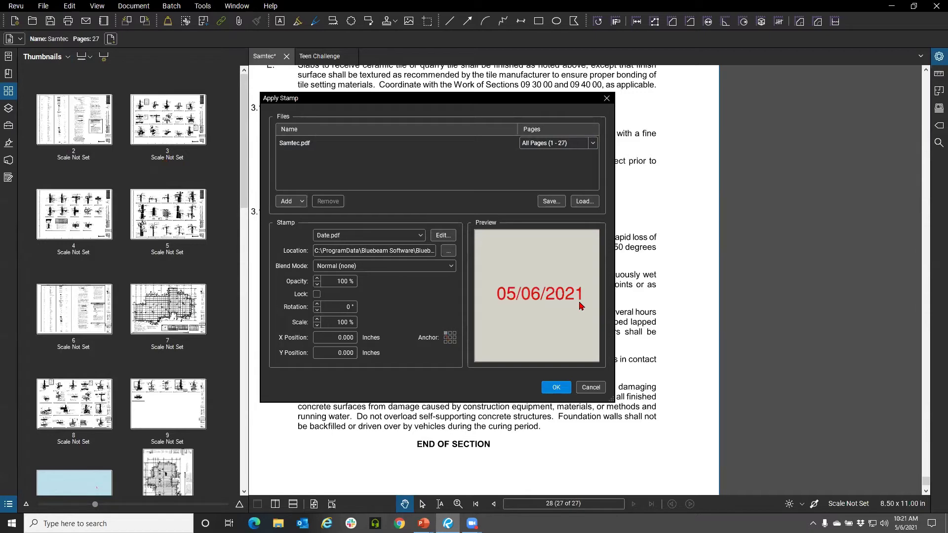
Examine the page range choices and the list of stamp files, keeping All Pages (1 - 27) and Date.pdf
{"action": "left_click", "coordinate": [592, 143]}
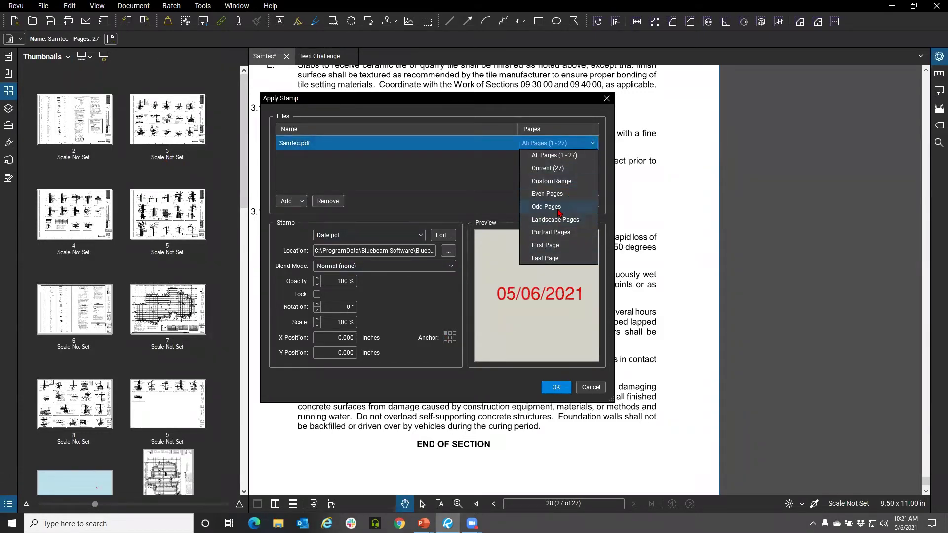
{"action": "left_click", "coordinate": [400, 199]}
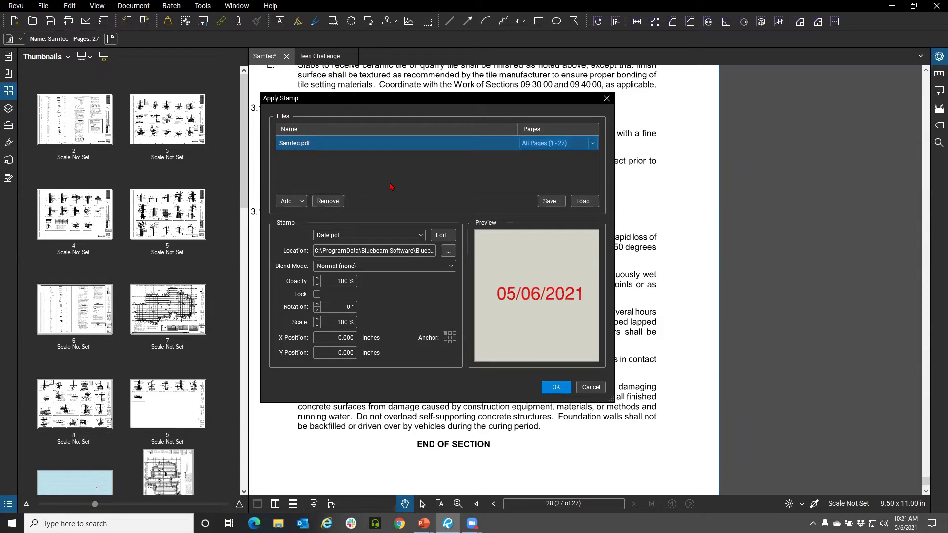
{"action": "left_click", "coordinate": [330, 236]}
{"action": "scroll", "coordinate": [363, 386], "scroll_direction": "down", "scroll_amount": 5}
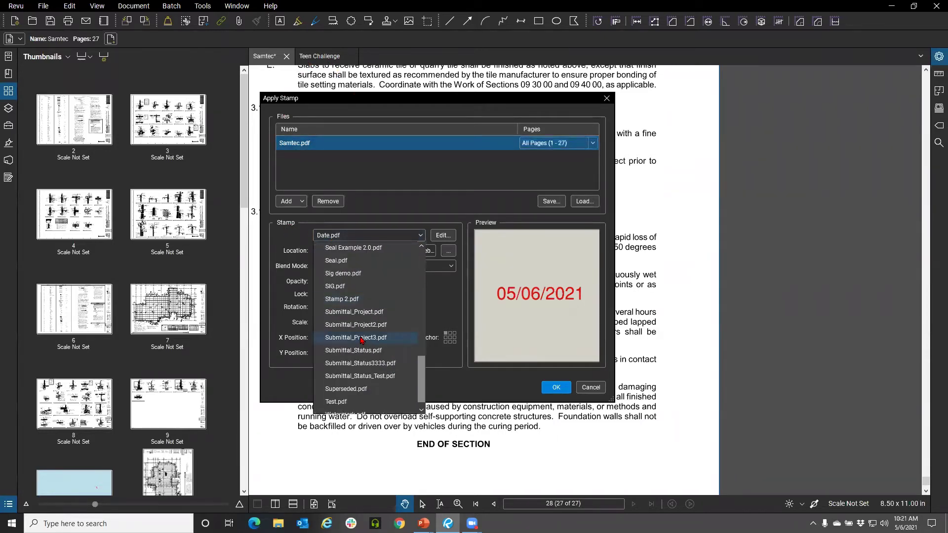
{"action": "scroll", "coordinate": [363, 389], "scroll_direction": "up", "scroll_amount": 6}
{"action": "scroll", "coordinate": [363, 389], "scroll_direction": "down", "scroll_amount": 3}
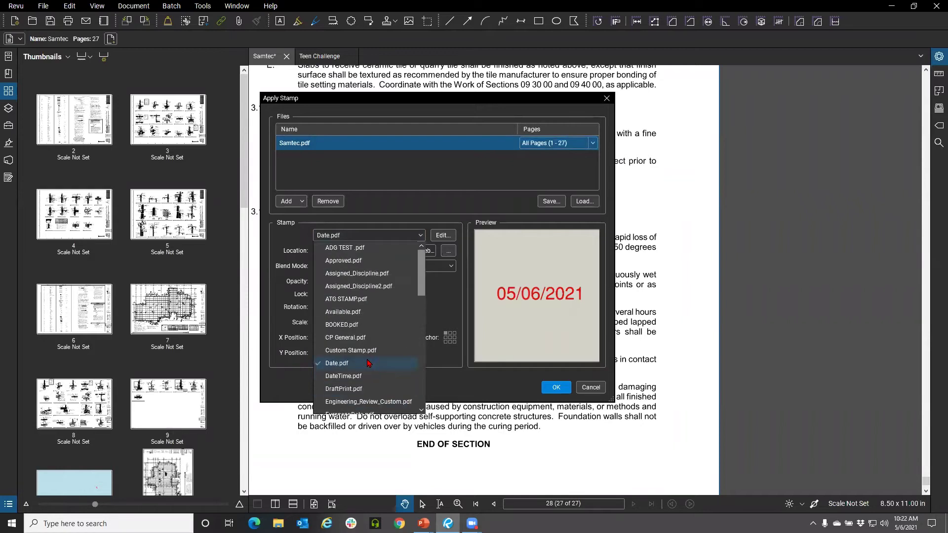
{"action": "left_click", "coordinate": [460, 210]}
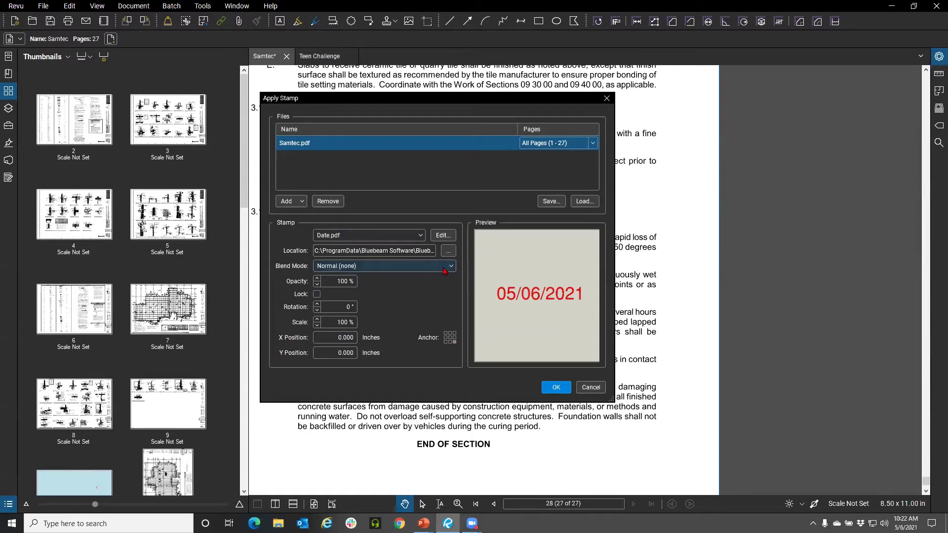
Apply the Date.pdf stamp to all pages of Samtec and check the result at page 2's title block corner
{"action": "left_click", "coordinate": [555, 387]}
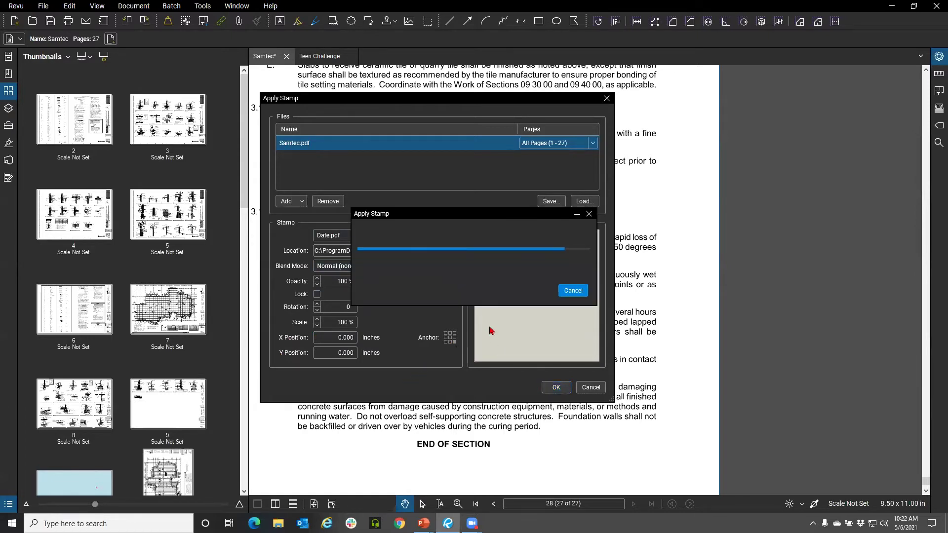
{"action": "left_click", "coordinate": [78, 124]}
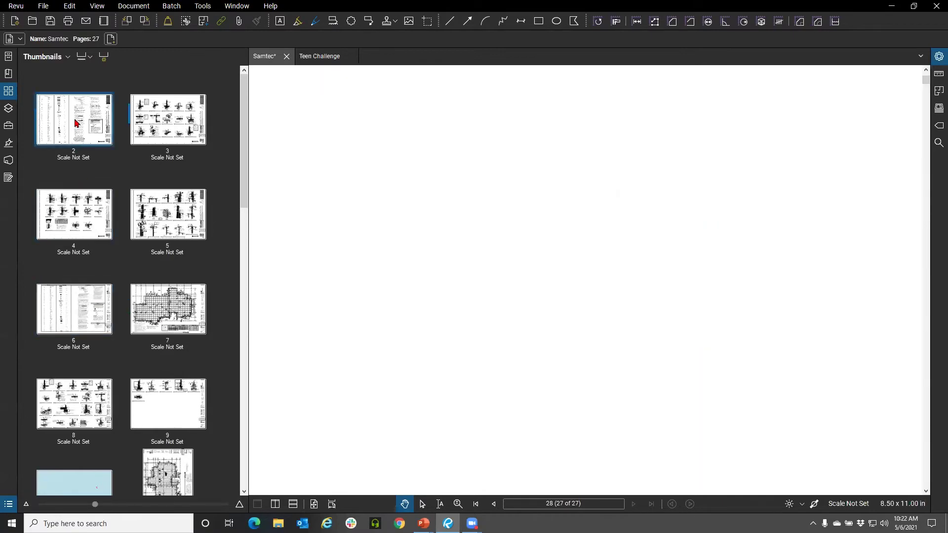
{"action": "scroll", "coordinate": [456, 280], "scroll_direction": "down", "scroll_amount": 5}
{"action": "left_click_drag", "start_coordinate": [723, 443], "coordinate": [539, 338]}
{"action": "scroll", "coordinate": [730, 429], "scroll_direction": "up", "scroll_amount": 10}
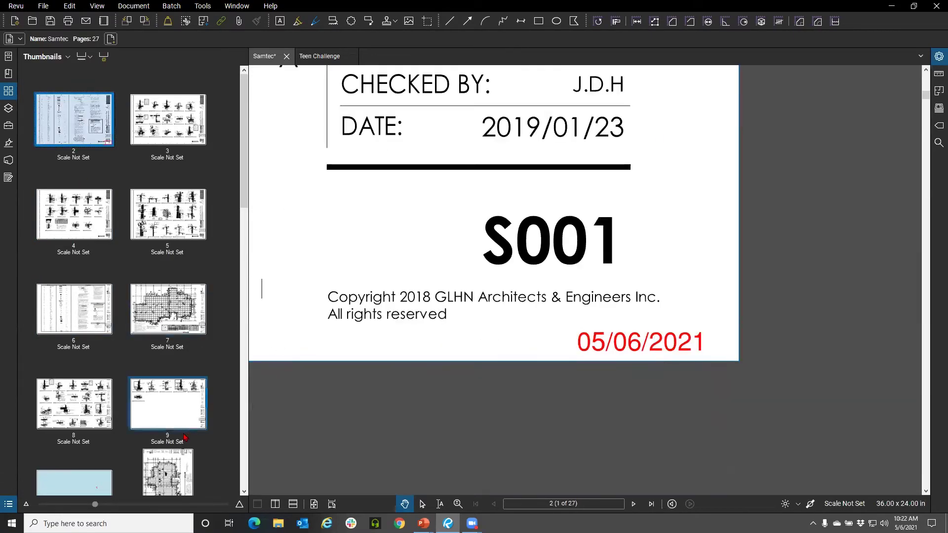
Open page 15 of Samtec, select its date stamp, and examine the stamp's size and placement on the specification sheet
{"action": "scroll", "coordinate": [183, 430], "scroll_direction": "down", "scroll_amount": 10}
{"action": "scroll", "coordinate": [190, 368], "scroll_direction": "up", "scroll_amount": 5}
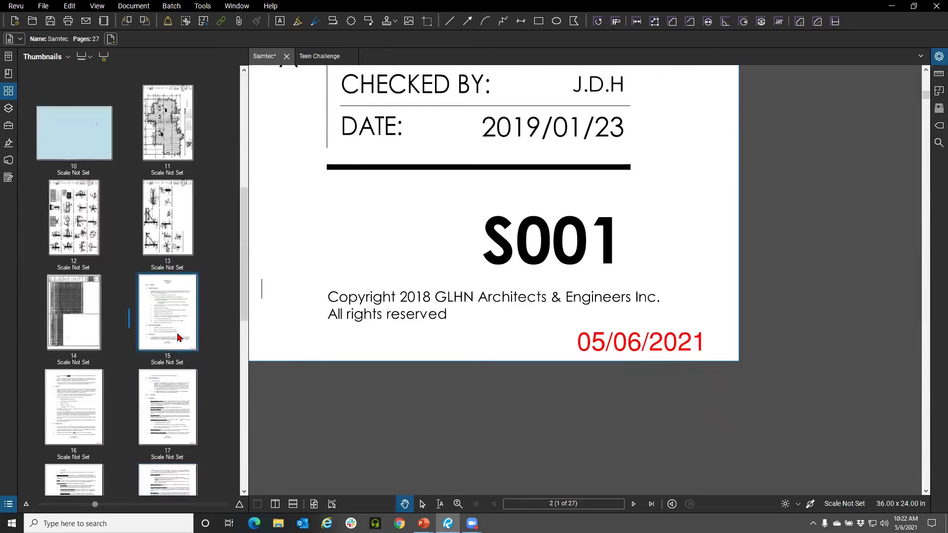
{"action": "left_click", "coordinate": [168, 311]}
{"action": "scroll", "coordinate": [536, 356], "scroll_direction": "up", "scroll_amount": 2}
{"action": "scroll", "coordinate": [626, 398], "scroll_direction": "up", "scroll_amount": 8}
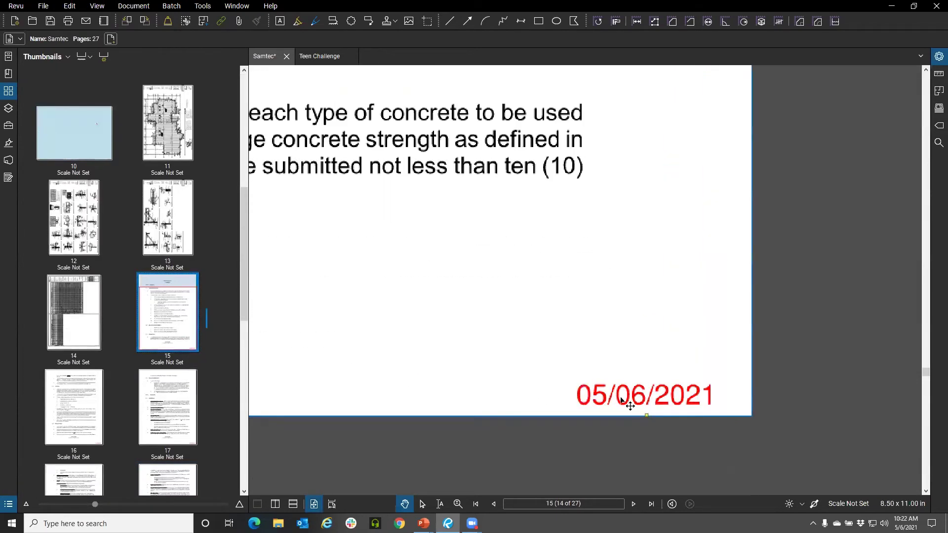
{"action": "left_click", "coordinate": [605, 396]}
{"action": "scroll", "coordinate": [565, 296], "scroll_direction": "down", "scroll_amount": 5}
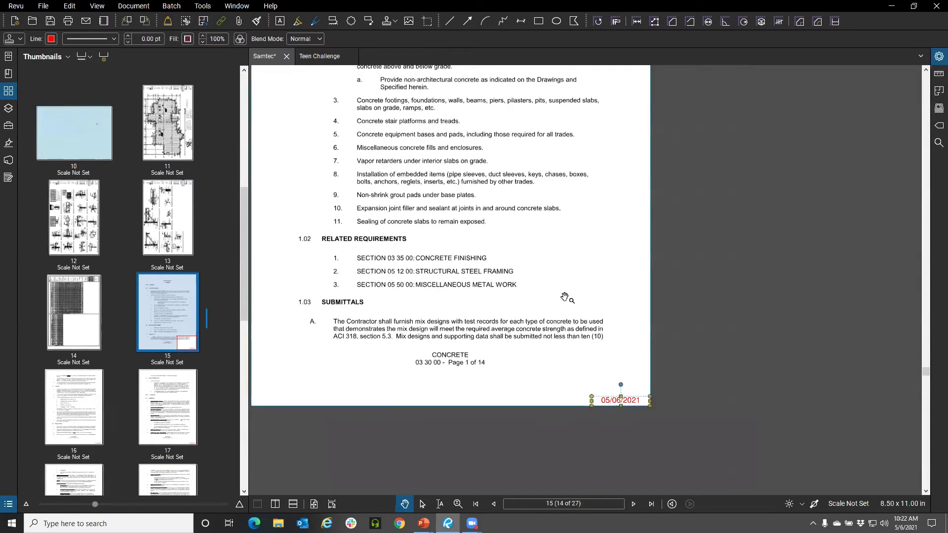
{"action": "scroll", "coordinate": [549, 298], "scroll_direction": "down", "scroll_amount": 3}
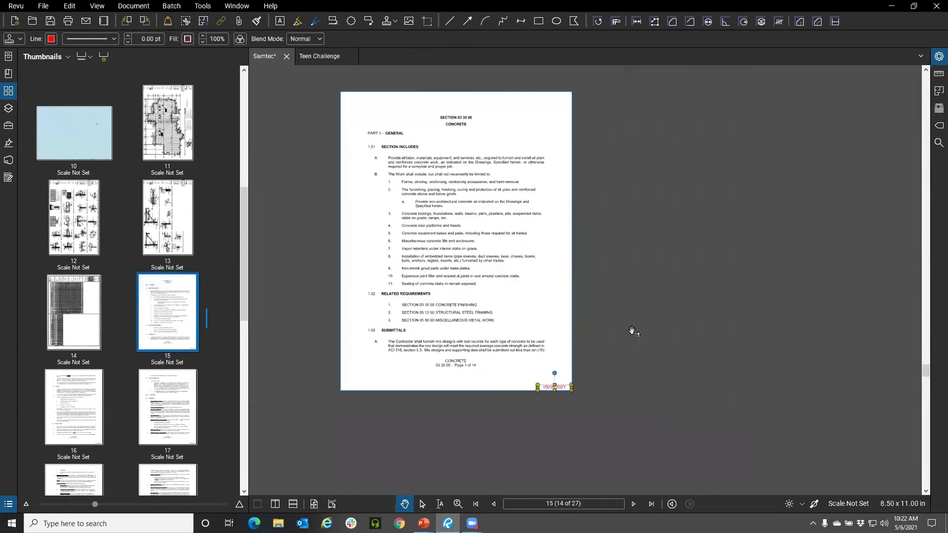
{"action": "scroll", "coordinate": [553, 381], "scroll_direction": "up", "scroll_amount": 3}
{"action": "scroll", "coordinate": [579, 408], "scroll_direction": "down", "scroll_amount": 1}
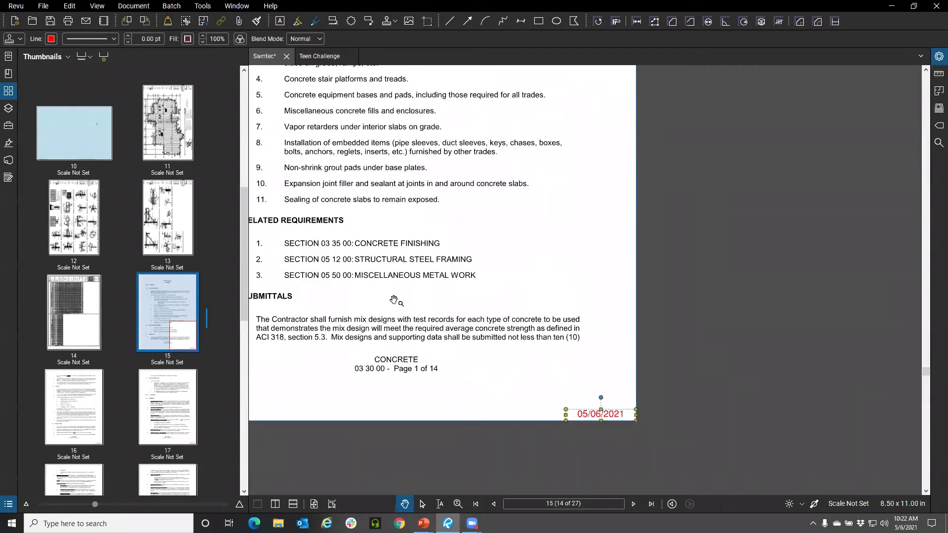
{"action": "scroll", "coordinate": [406, 284], "scroll_direction": "down", "scroll_amount": 3}
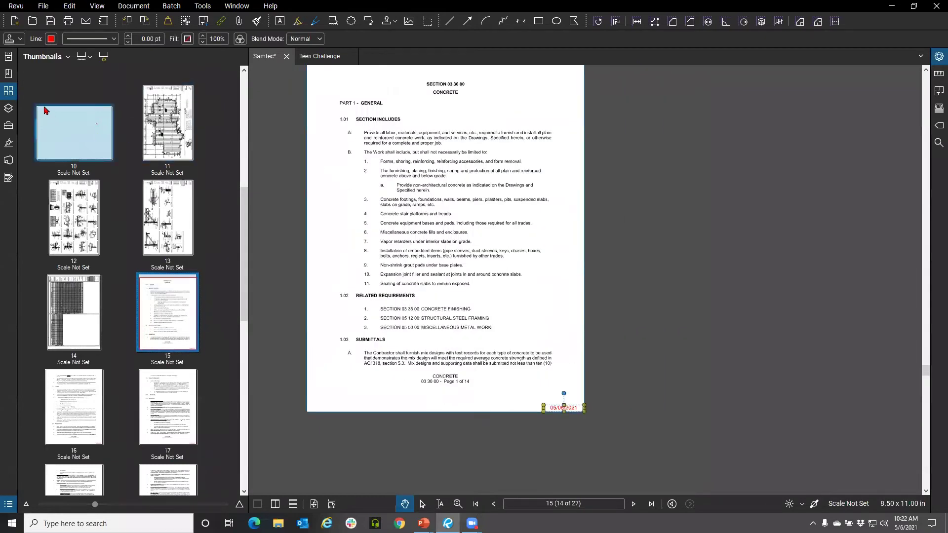
Reopen the Apply Stamp settings, apply Date.pdf to All Pages (1 - 27) again, and inspect the date on page 15
{"action": "scroll", "coordinate": [74, 123], "scroll_direction": "up", "scroll_amount": 1}
{"action": "left_click", "coordinate": [44, 56]}
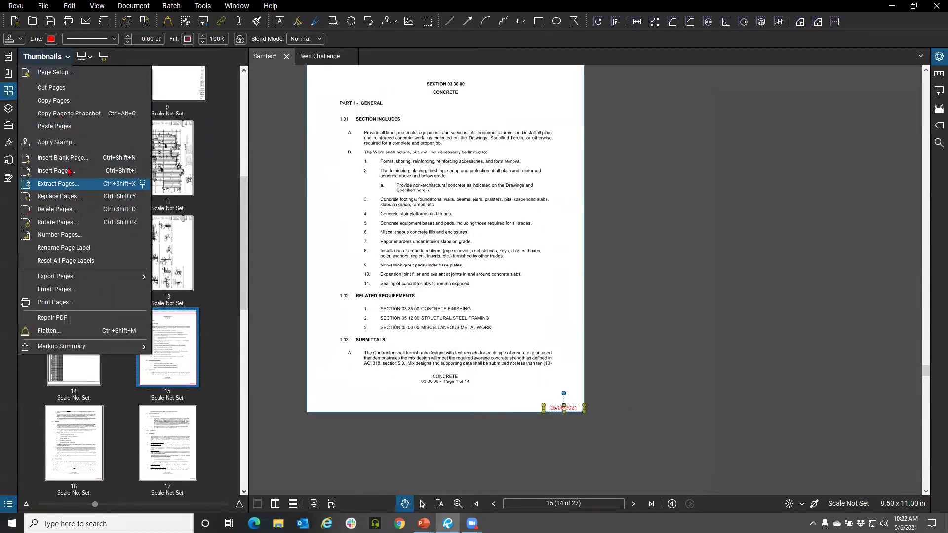
{"action": "left_click", "coordinate": [56, 142]}
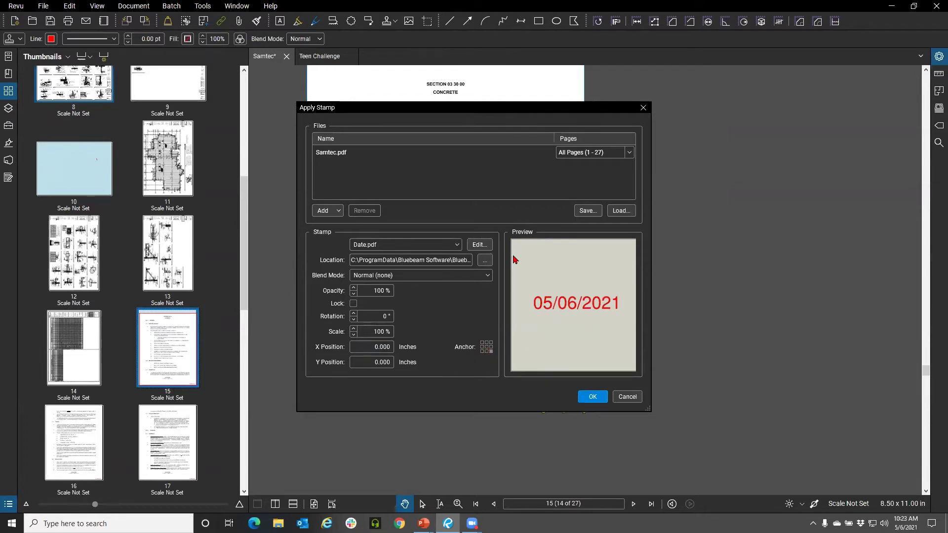
{"action": "left_click", "coordinate": [599, 397]}
{"action": "scroll", "coordinate": [577, 428], "scroll_direction": "up", "scroll_amount": 4}
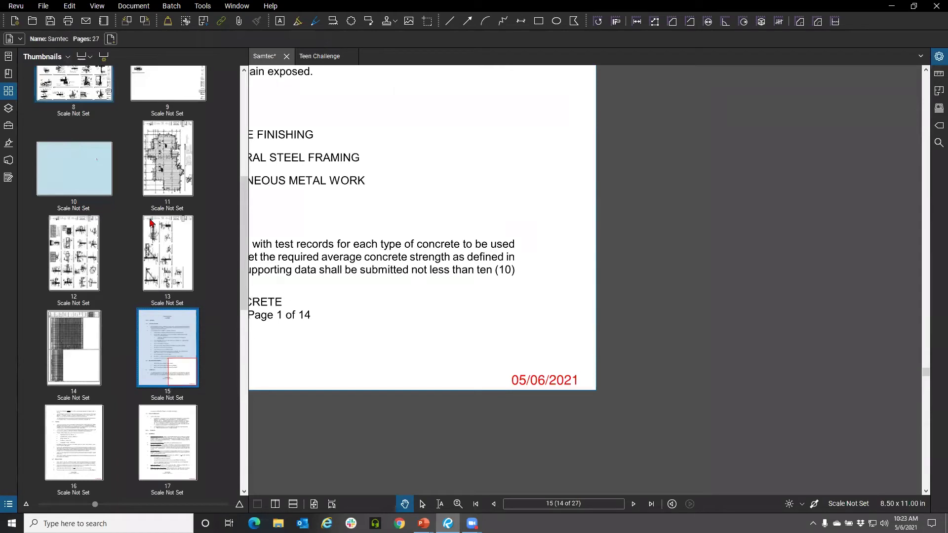
Examine the Extract Pages options for Samtec, try Custom Range and All Pages (1 - 27) as page ranges, and cancel the extraction
{"action": "left_click", "coordinate": [58, 58]}
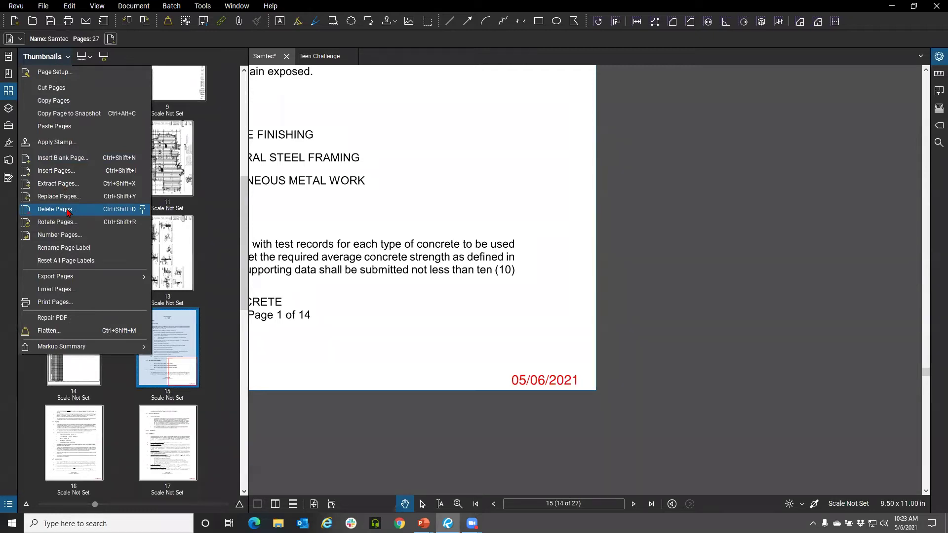
{"action": "left_click", "coordinate": [51, 186]}
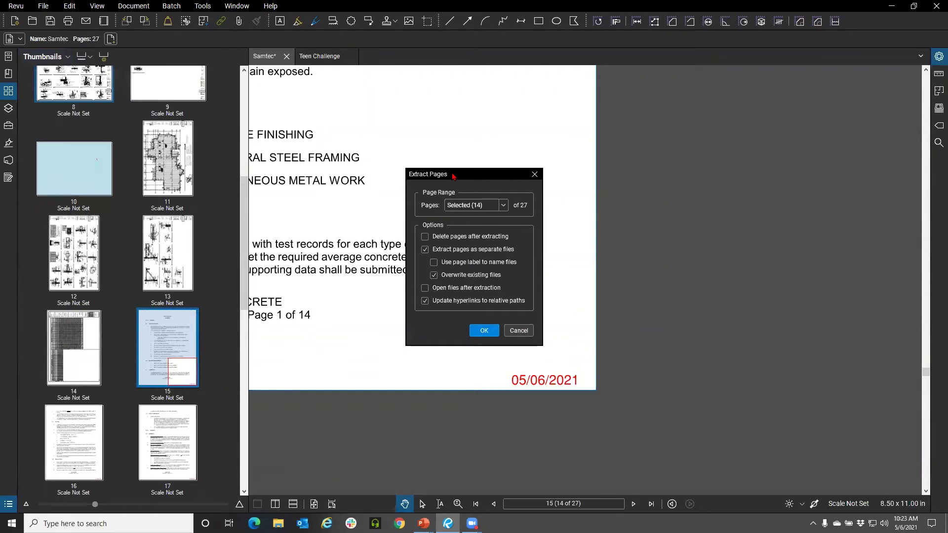
{"action": "left_click_drag", "start_coordinate": [452, 176], "coordinate": [220, 156]}
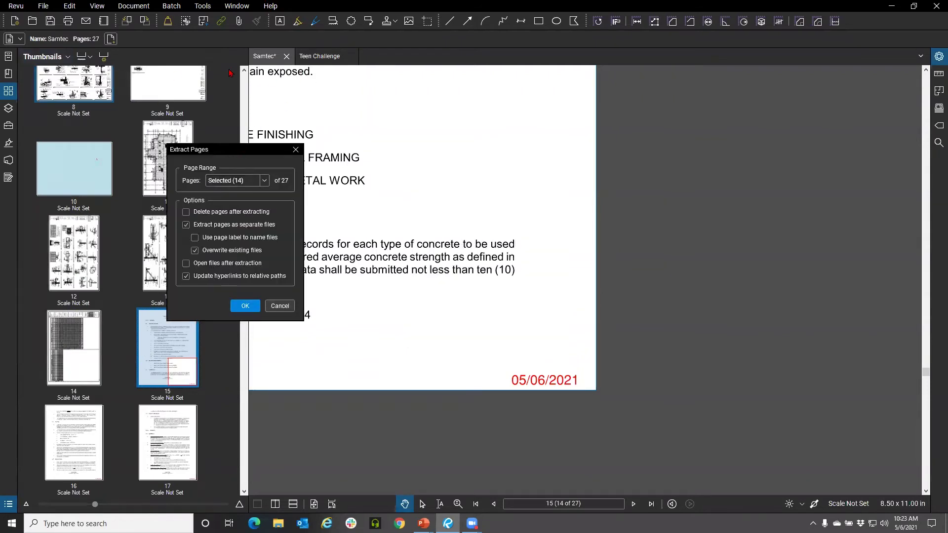
{"action": "left_click_drag", "start_coordinate": [202, 151], "coordinate": [207, 149]}
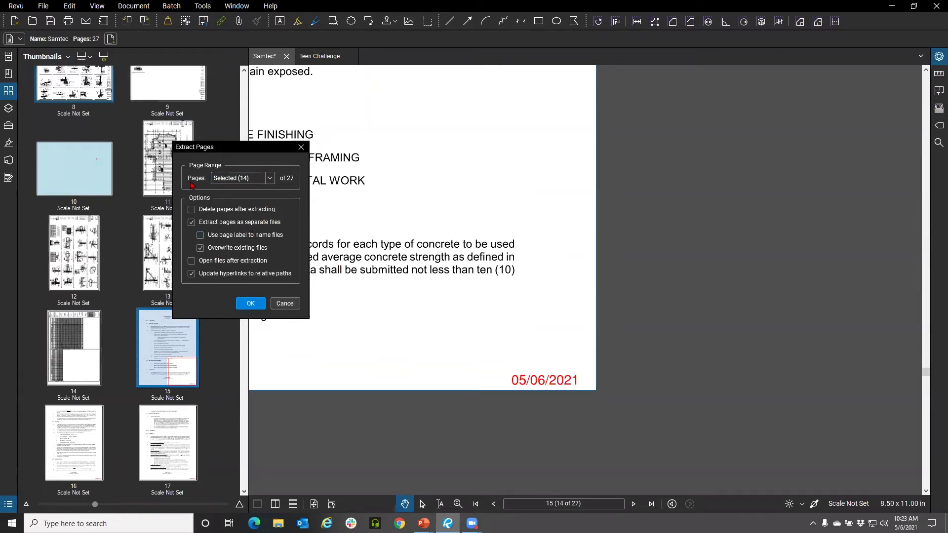
{"action": "left_click", "coordinate": [270, 179]}
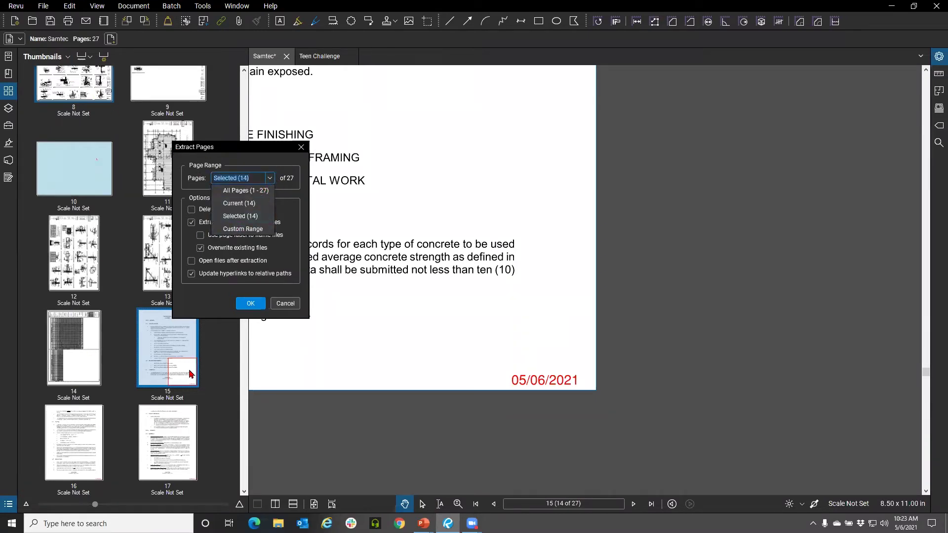
{"action": "left_click", "coordinate": [252, 230]}
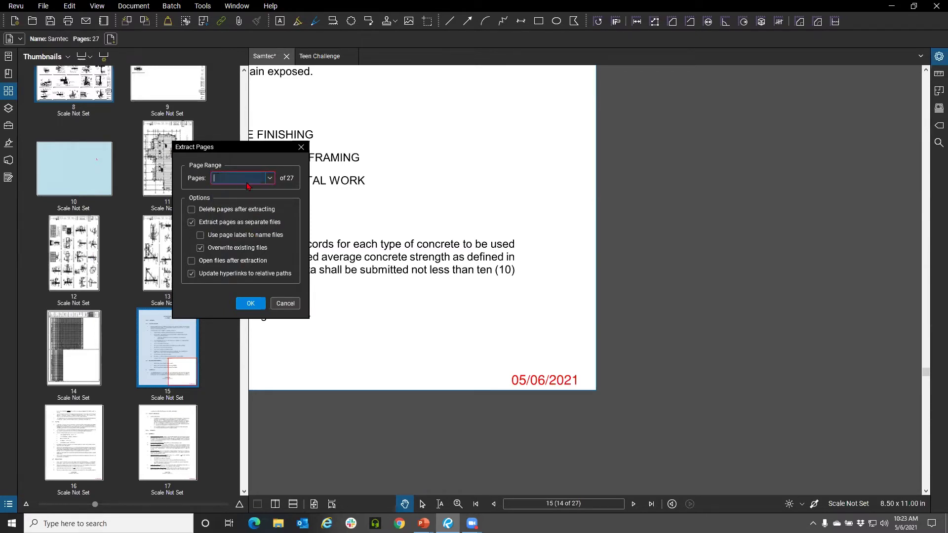
{"action": "left_click", "coordinate": [270, 179]}
{"action": "left_click", "coordinate": [251, 194]}
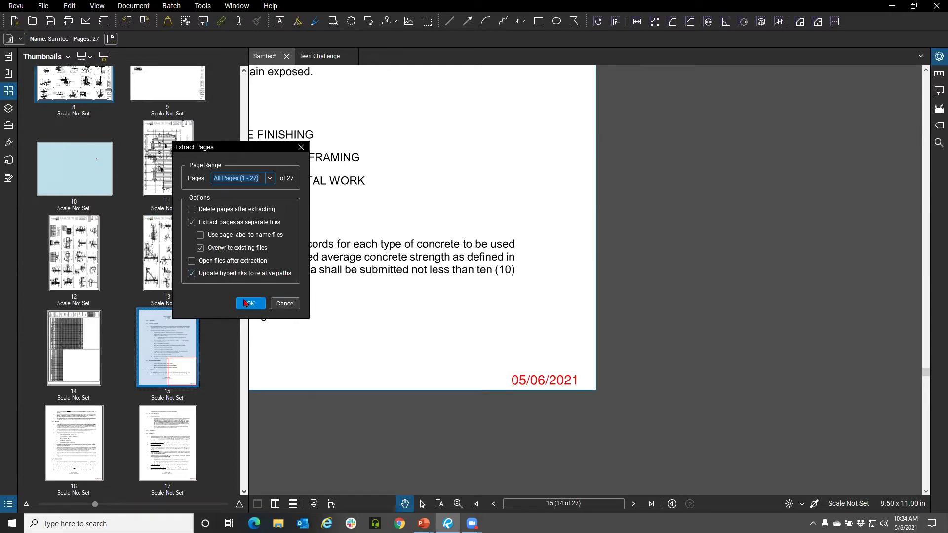
{"action": "left_click", "coordinate": [282, 306]}
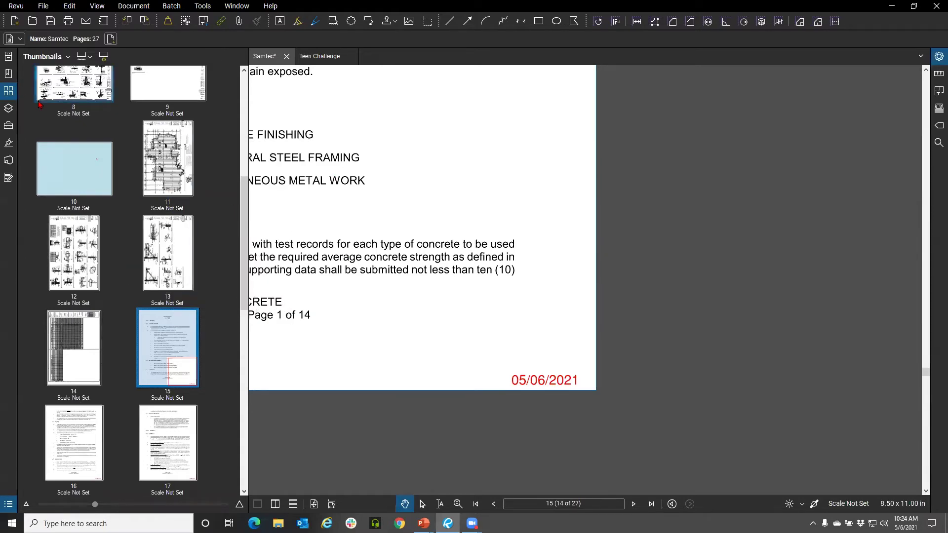
Hide the page thumbnails briefly and show them again from the start of Samtec
{"action": "left_click", "coordinate": [9, 91]}
{"action": "scroll", "coordinate": [333, 226], "scroll_direction": "down", "scroll_amount": 5}
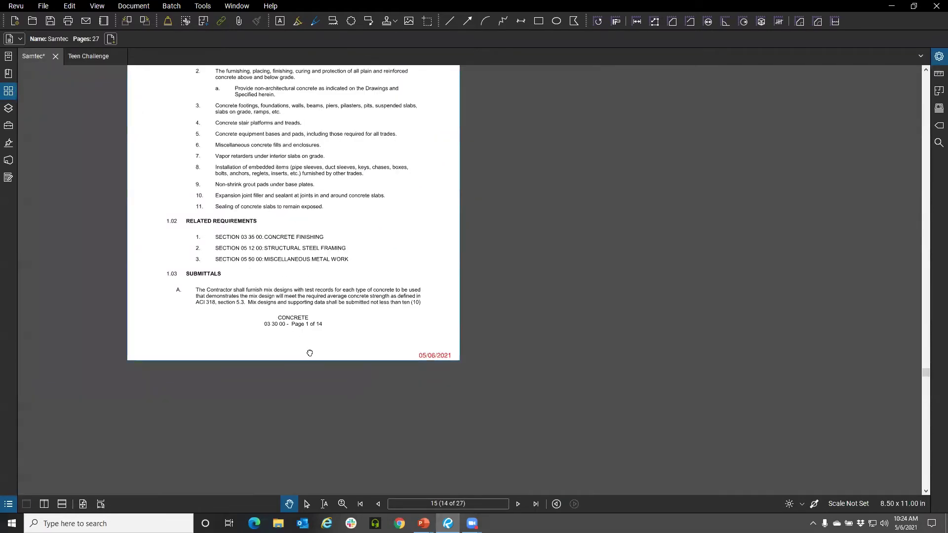
{"action": "left_click", "coordinate": [9, 91]}
{"action": "scroll", "coordinate": [140, 299], "scroll_direction": "up", "scroll_amount": 5}
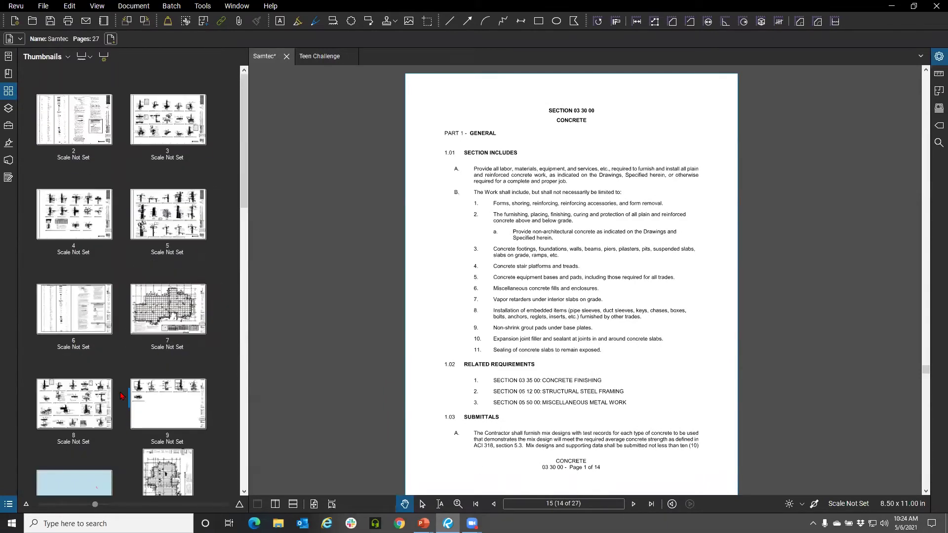
Close the Samtec and Teen Challenge documents
{"action": "left_click", "coordinate": [286, 56]}
{"action": "left_click", "coordinate": [535, 308]}
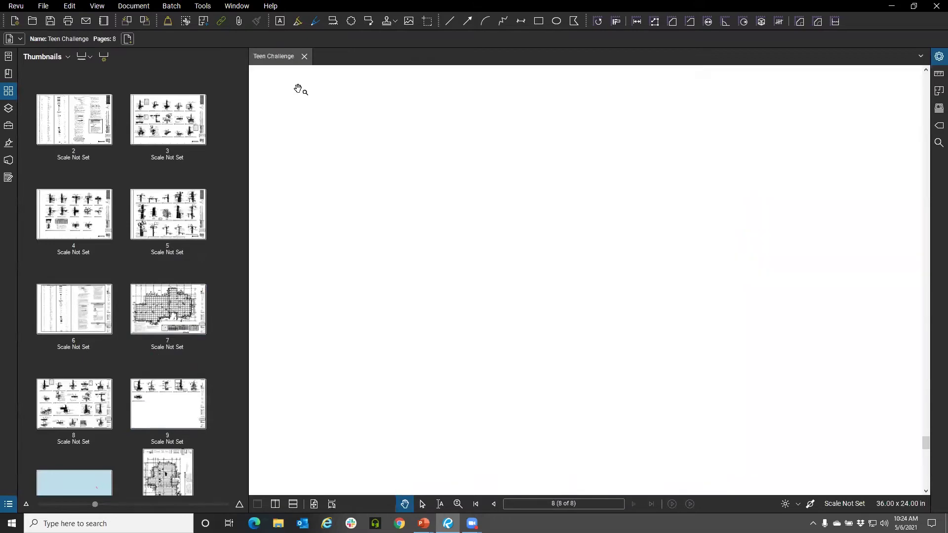
{"action": "left_click", "coordinate": [305, 56]}
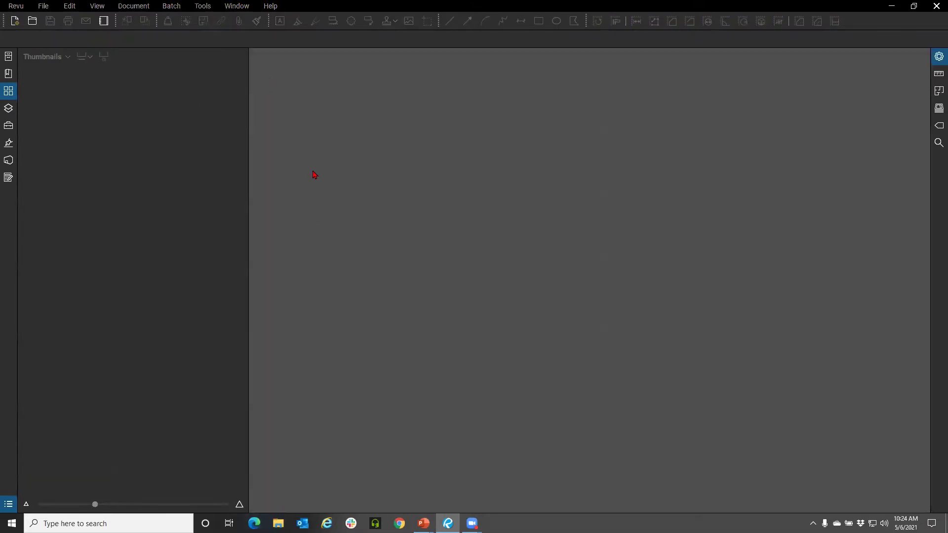
Switch to File Explorer, review the sheet PDFs in Exercise Documents > Creating Sets, and close the window
{"action": "key", "text": "super+e"}
{"action": "left_click_drag", "start_coordinate": [391, 80], "coordinate": [173, 85]}
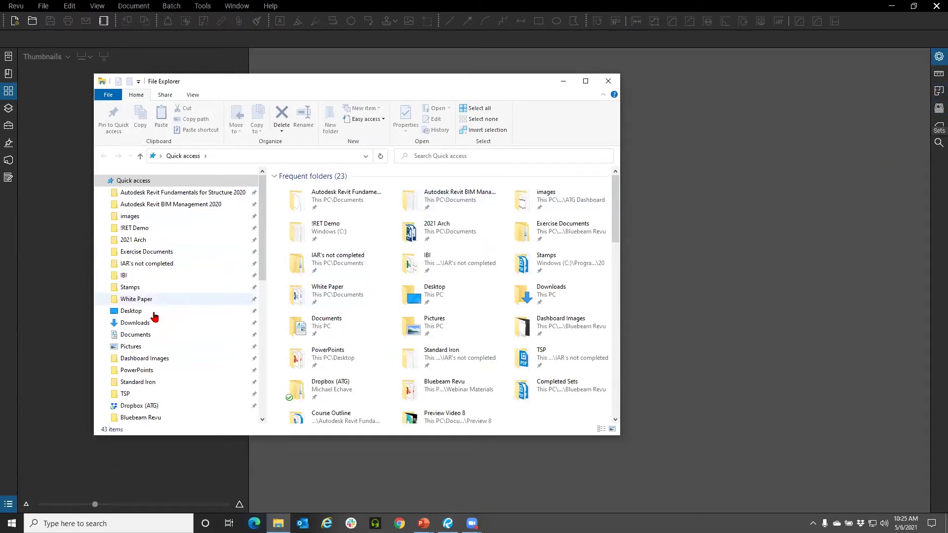
{"action": "left_click", "coordinate": [154, 251]}
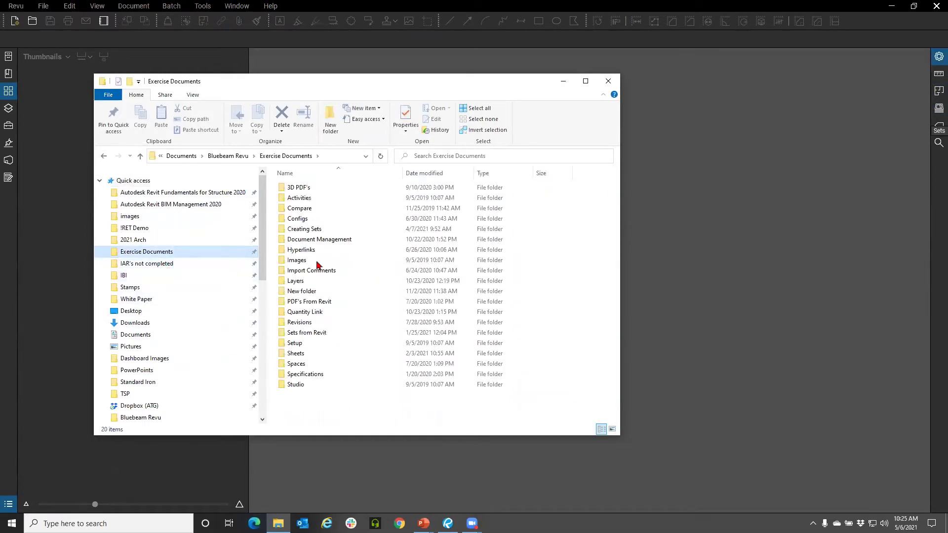
{"action": "double_click", "coordinate": [336, 230]}
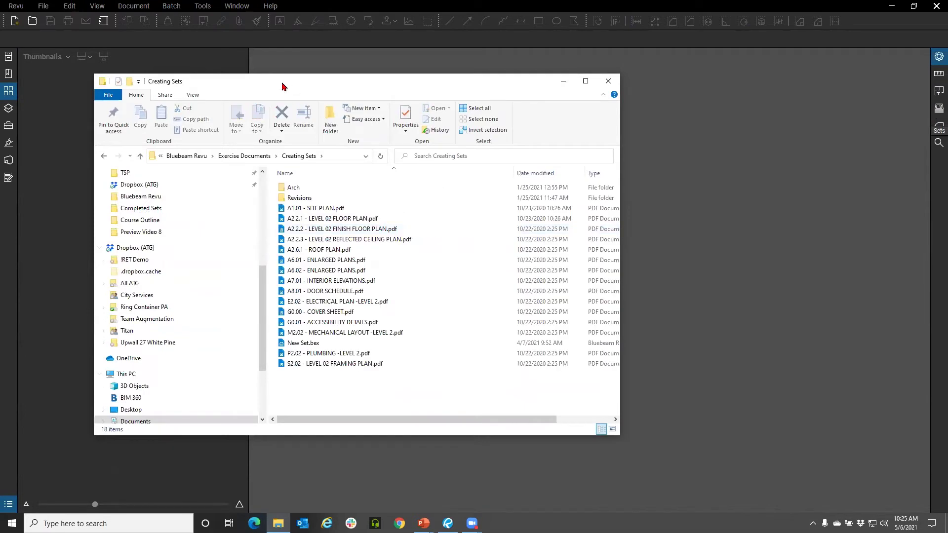
{"action": "left_click_drag", "start_coordinate": [283, 86], "coordinate": [220, 61]}
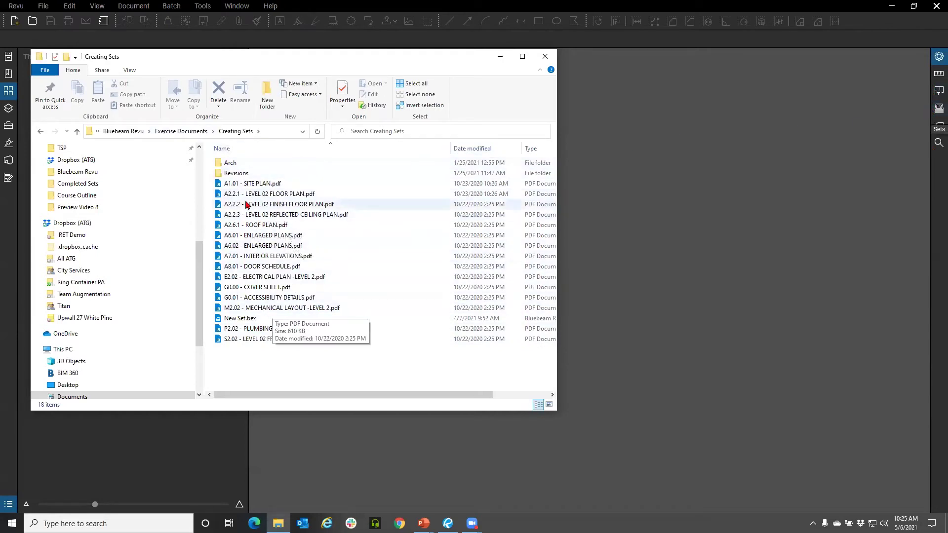
{"action": "left_click", "coordinate": [545, 57]}
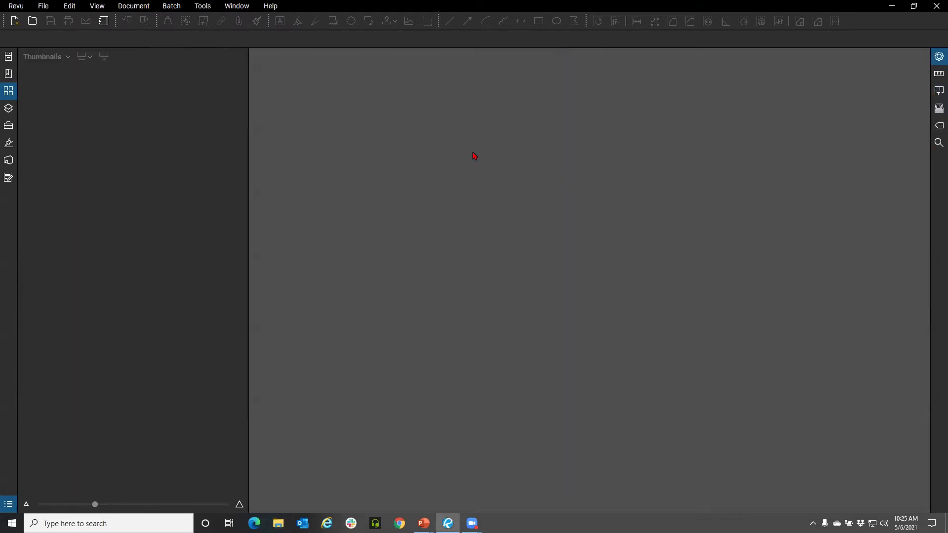
Hide the empty page thumbnails and display the Sets tools in the workspace
{"action": "left_click", "coordinate": [10, 93]}
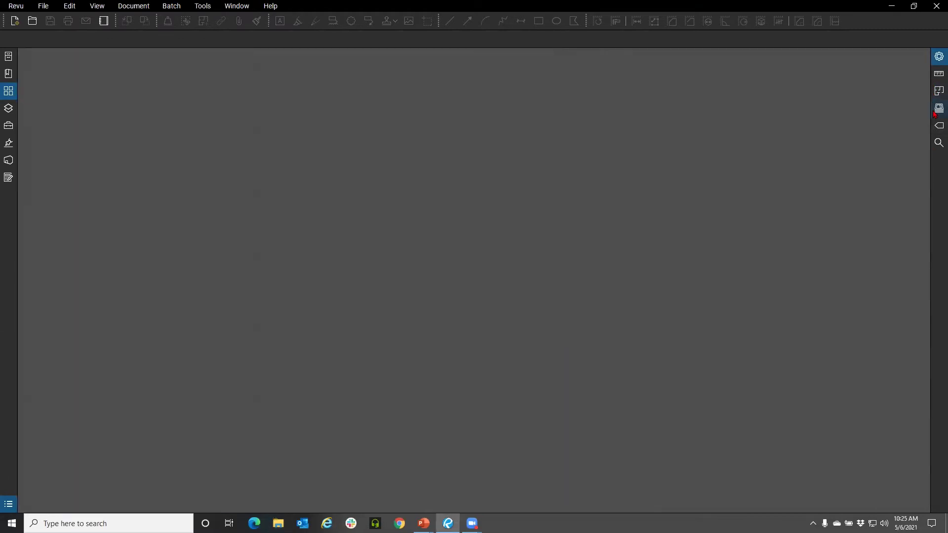
{"action": "right_click", "coordinate": [935, 167]}
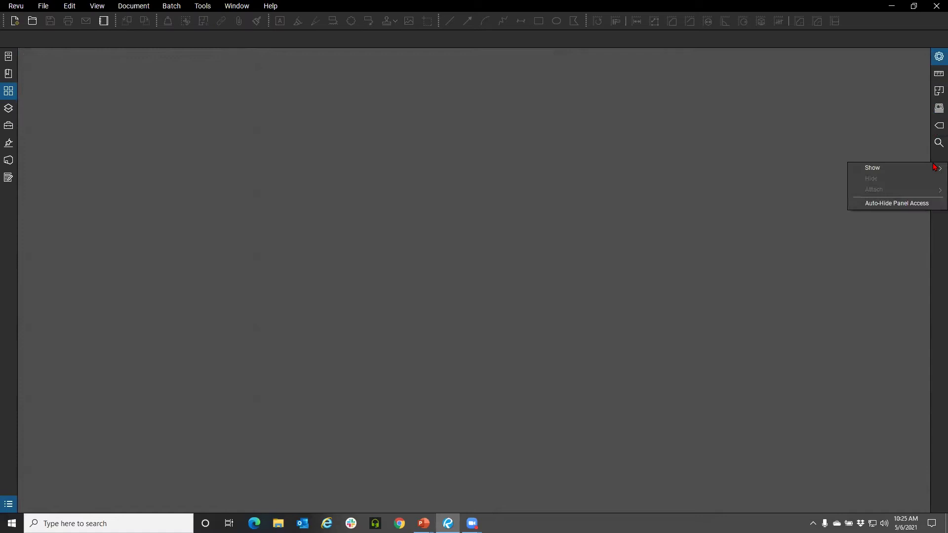
{"action": "mouse_move", "coordinate": [921, 169]}
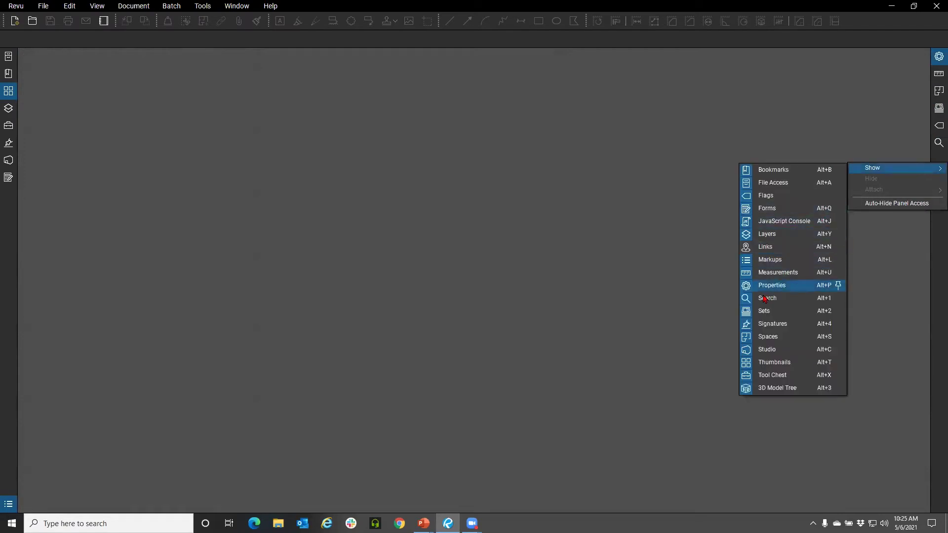
{"action": "left_click", "coordinate": [826, 316]}
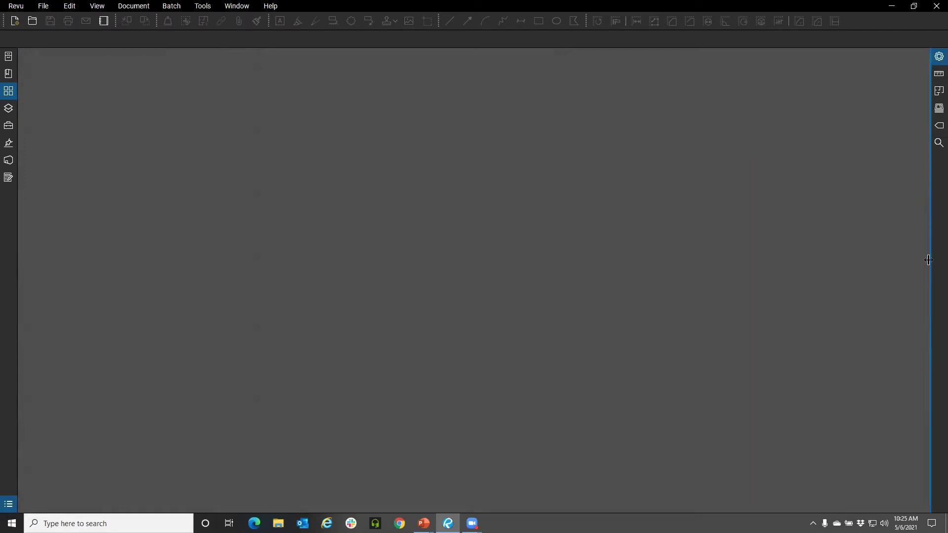
Start a new set, dismiss the notice about sets and move the set dialog aside
{"action": "left_click", "coordinate": [660, 57]}
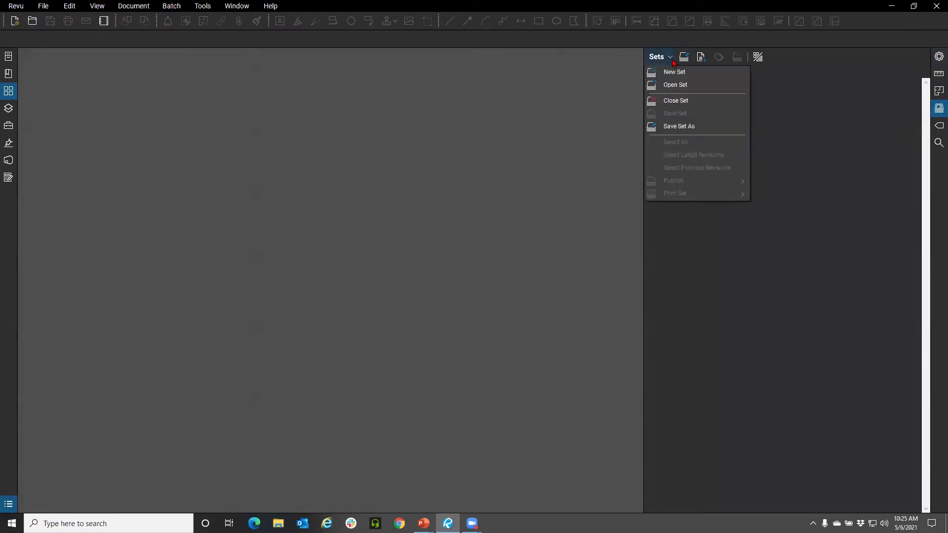
{"action": "left_click", "coordinate": [667, 68]}
{"action": "left_click", "coordinate": [666, 63]}
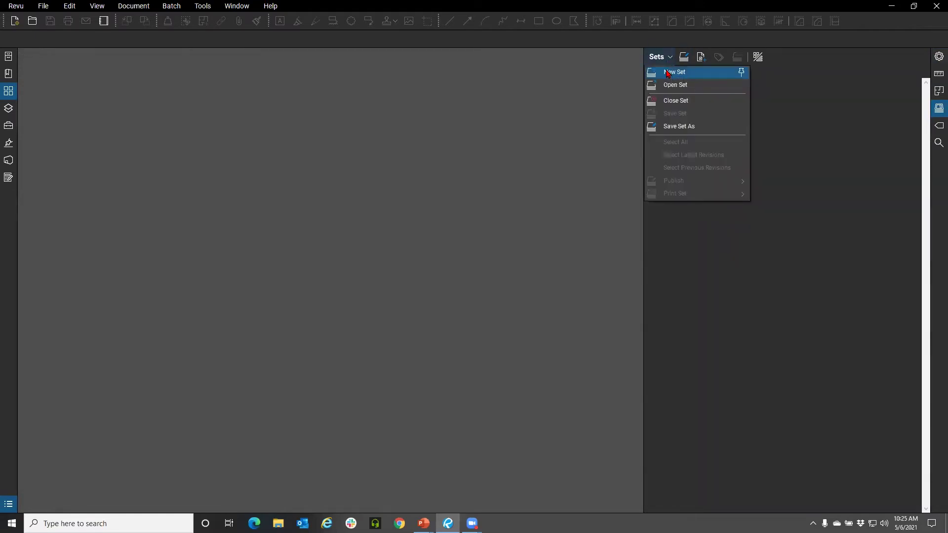
{"action": "left_click", "coordinate": [667, 72]}
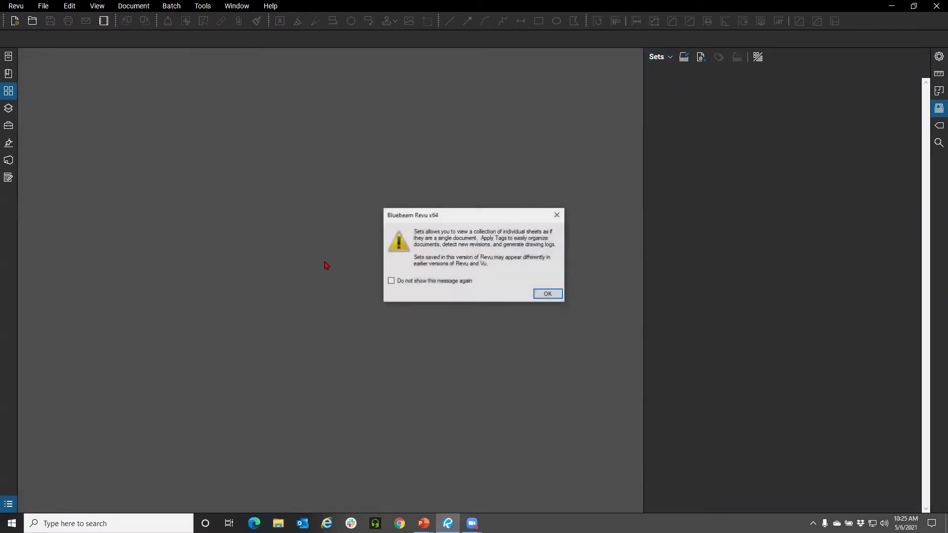
{"action": "left_click", "coordinate": [548, 294]}
{"action": "left_click_drag", "start_coordinate": [426, 169], "coordinate": [265, 133]}
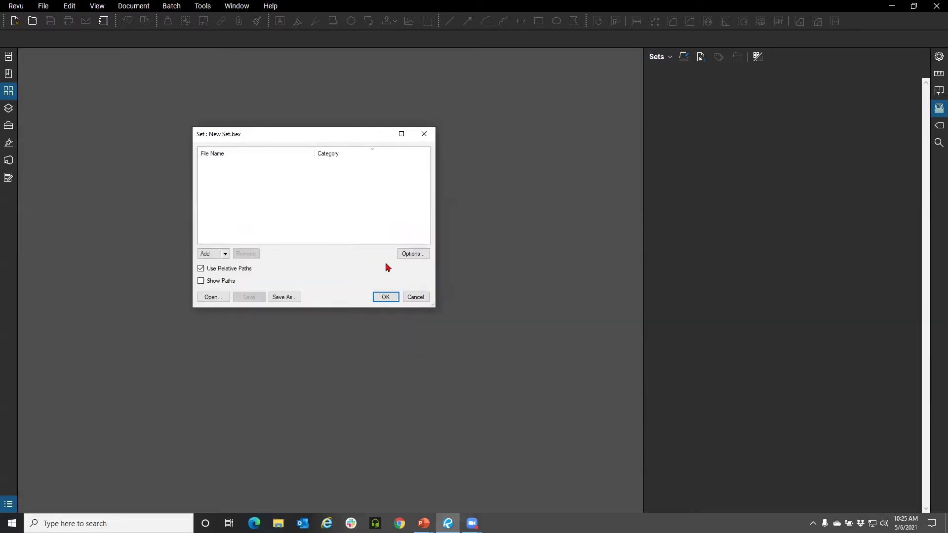
Review the Sorting, Categories and Tags options for the new set and leave them without changes
{"action": "left_click", "coordinate": [413, 254]}
{"action": "left_click_drag", "start_coordinate": [328, 108], "coordinate": [571, 113]}
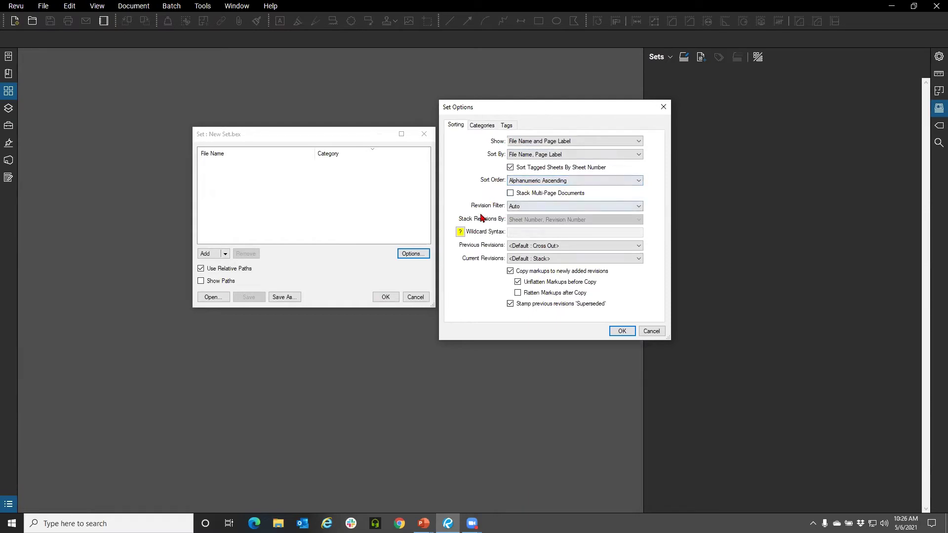
{"action": "left_click", "coordinate": [482, 125]}
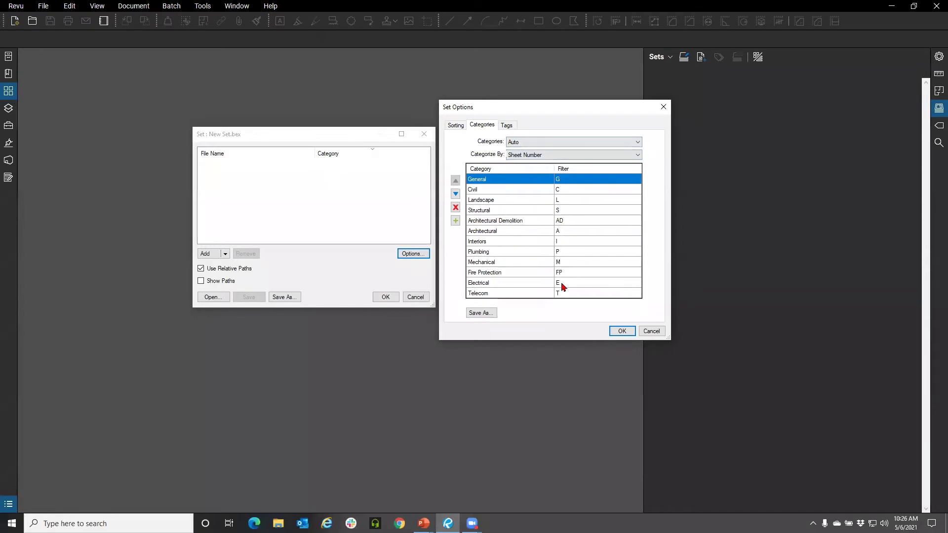
{"action": "left_click", "coordinate": [508, 126]}
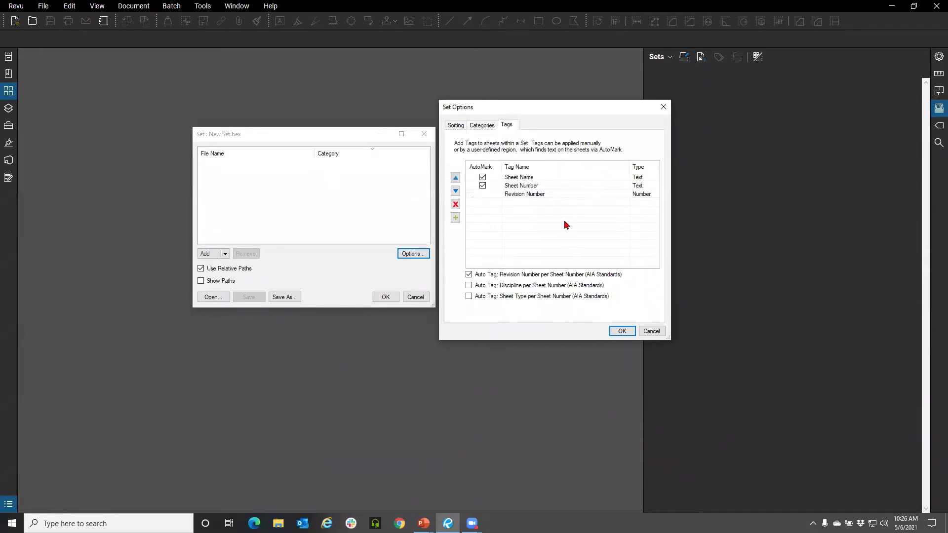
{"action": "left_click", "coordinate": [456, 126]}
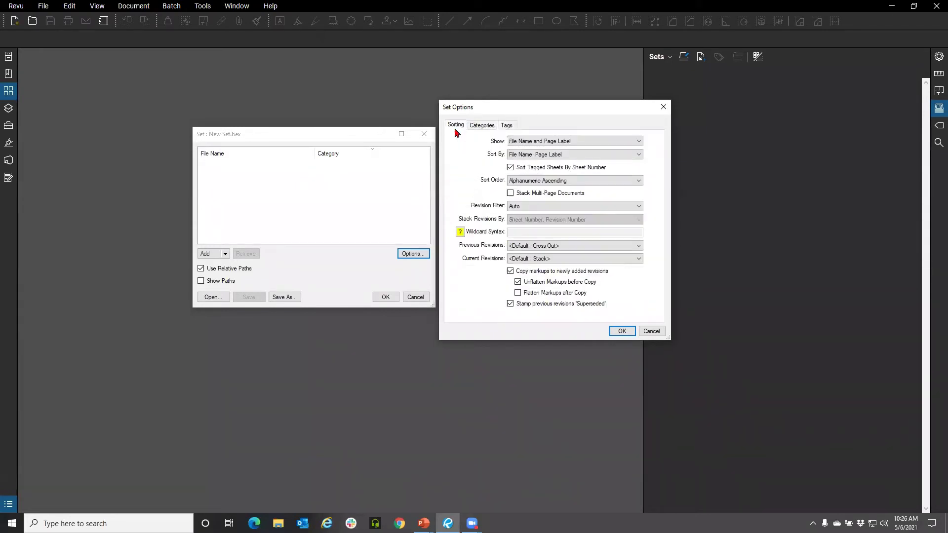
{"action": "left_click", "coordinate": [651, 333]}
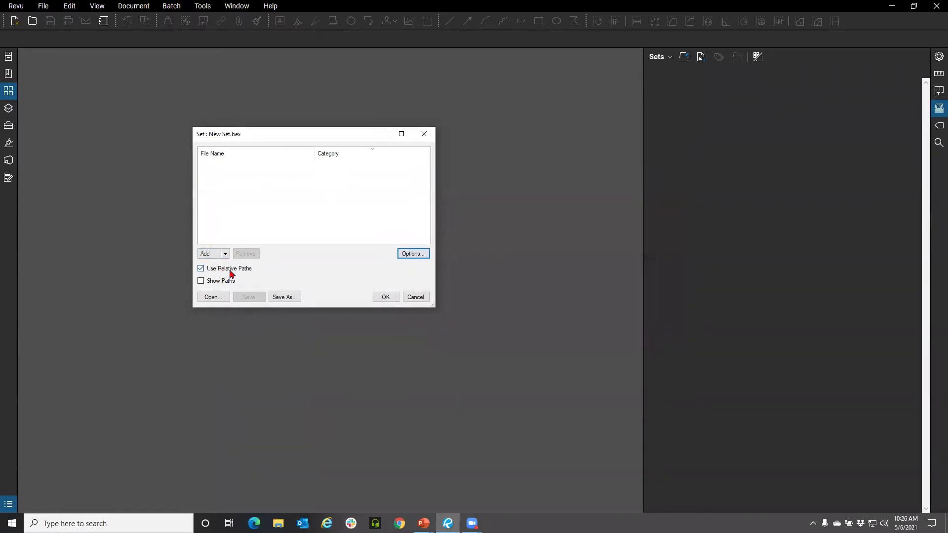
Choose to add files from disk to the new set and browse to Bluebeam Revu > Exercise Documents > Creating Sets
{"action": "left_click", "coordinate": [208, 255]}
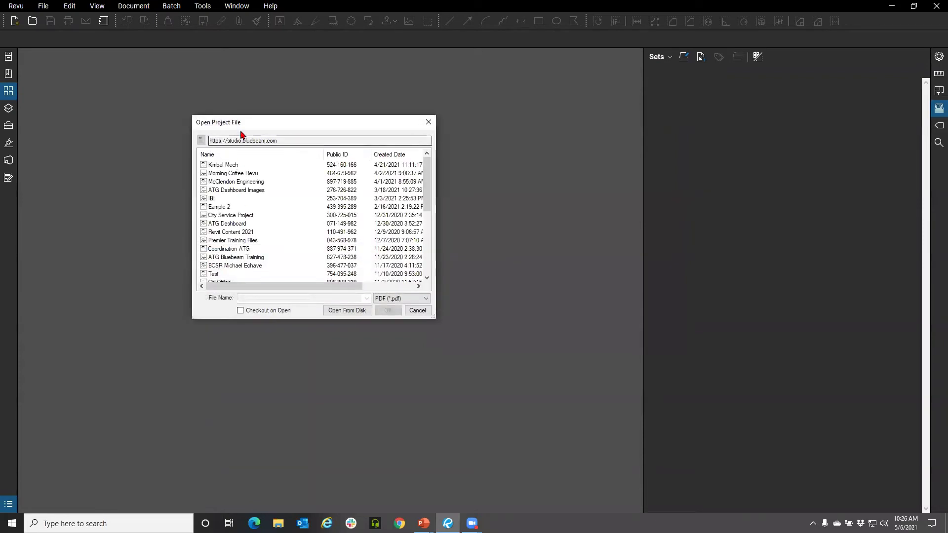
{"action": "left_click_drag", "start_coordinate": [257, 320], "coordinate": [303, 118]}
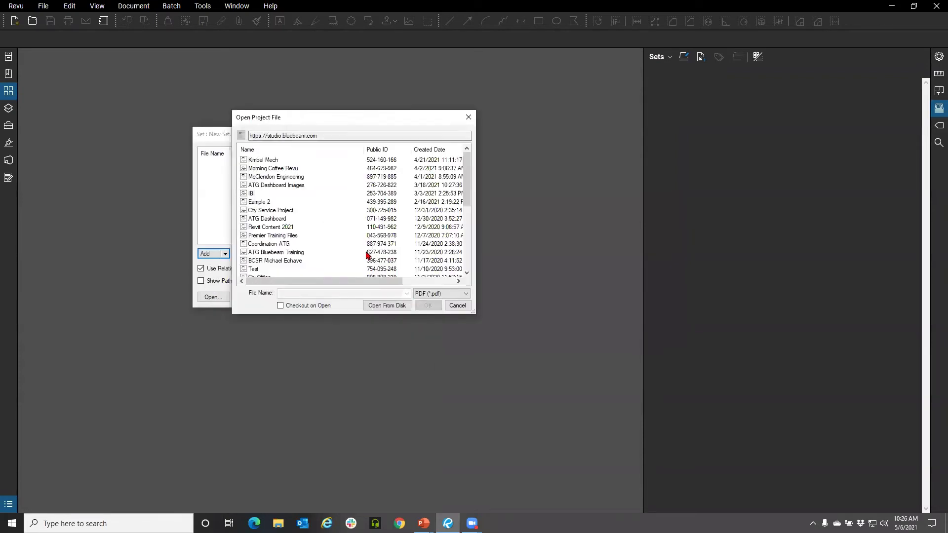
{"action": "left_click", "coordinate": [391, 306]}
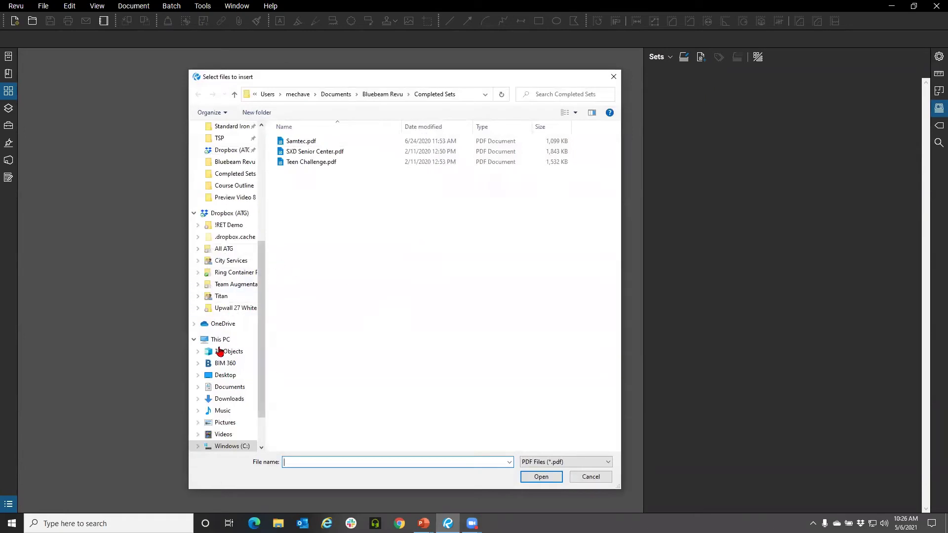
{"action": "scroll", "coordinate": [243, 256], "scroll_direction": "up", "scroll_amount": 6}
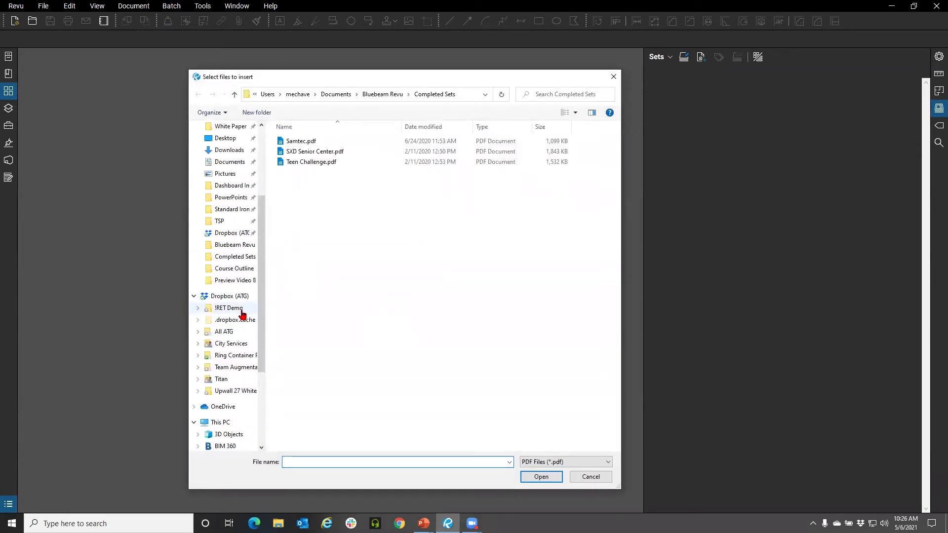
{"action": "left_click", "coordinate": [382, 94]}
{"action": "double_click", "coordinate": [320, 215]}
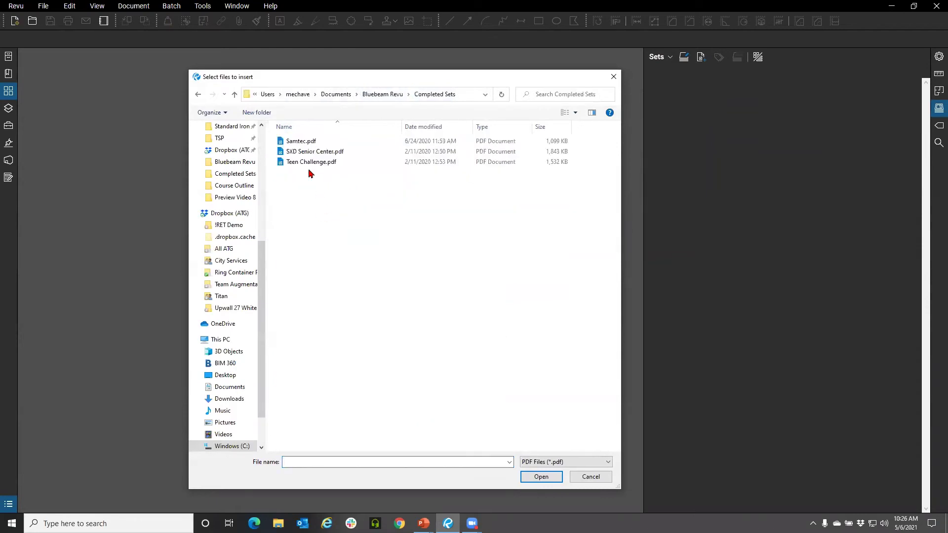
{"action": "left_click", "coordinate": [385, 94]}
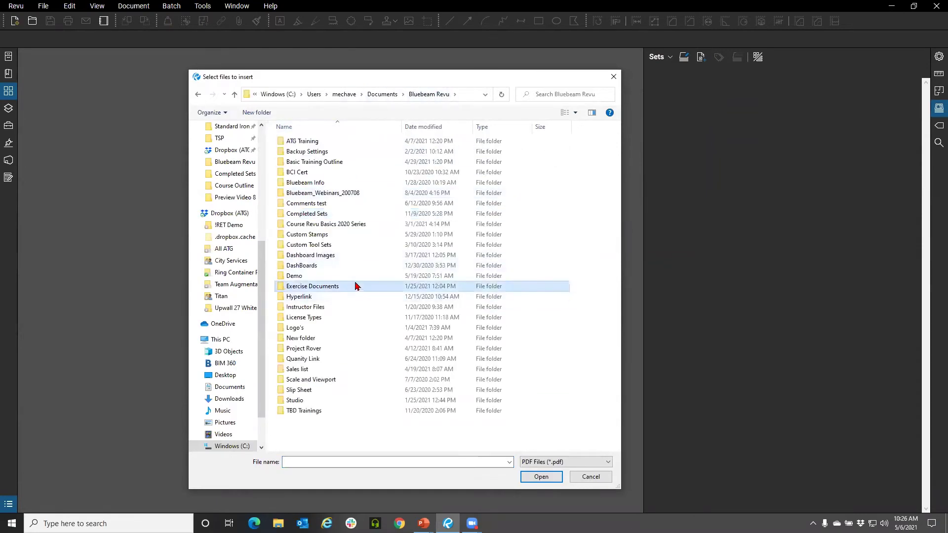
{"action": "double_click", "coordinate": [354, 287]}
{"action": "double_click", "coordinate": [354, 184]}
Add all sheet PDFs from A1.01 - SITE PLAN through S2.02 - LEVEL 02 FRAMING PLAN and confirm the set
{"action": "left_click", "coordinate": [332, 162]}
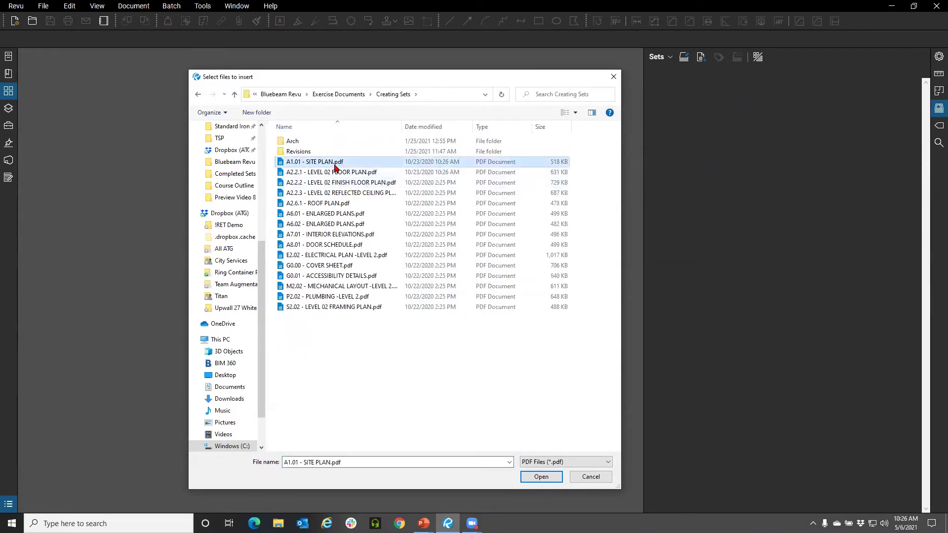
{"action": "left_click", "coordinate": [323, 310], "text": "shift"}
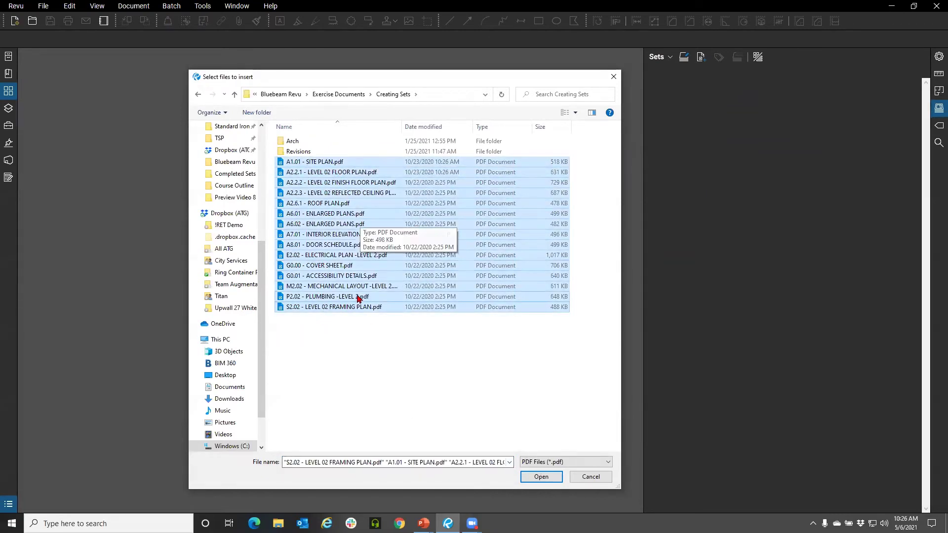
{"action": "left_click", "coordinate": [540, 475]}
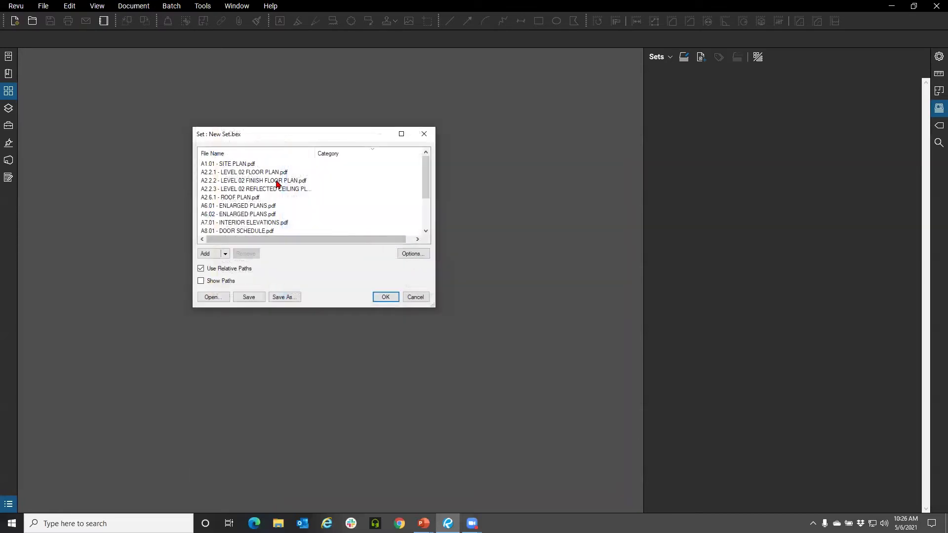
{"action": "scroll", "coordinate": [275, 193], "scroll_direction": "down", "scroll_amount": 2}
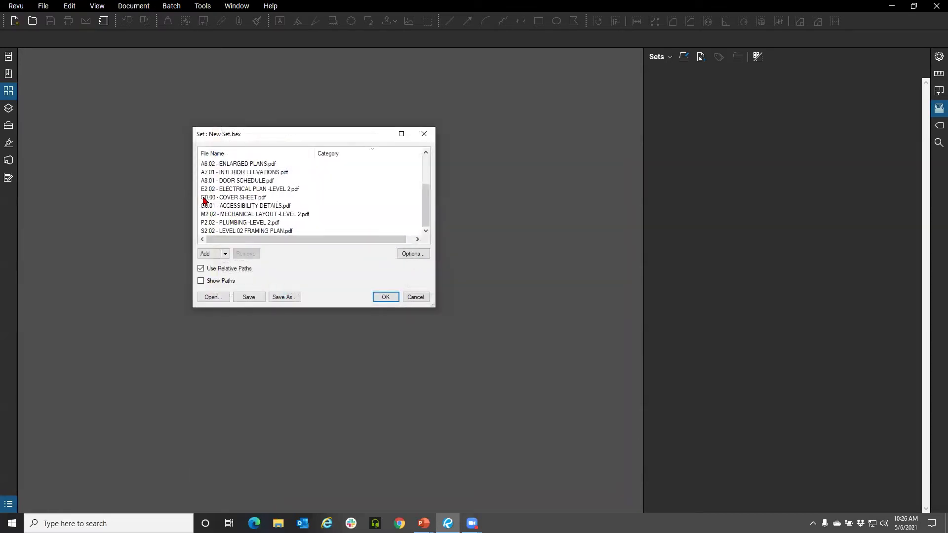
{"action": "left_click", "coordinate": [381, 298]}
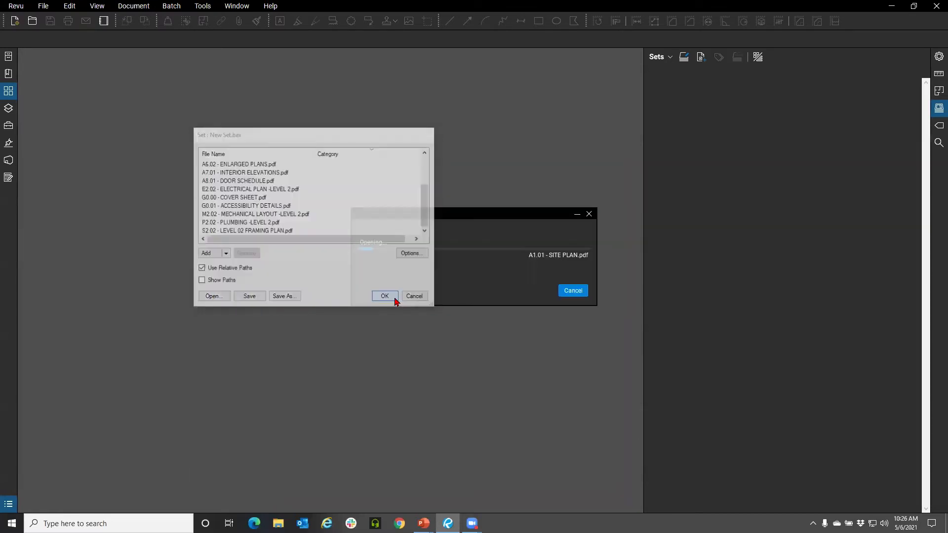
Widen the Tags window to review the sheet names and numbers, and accept the tags
{"action": "left_click_drag", "start_coordinate": [405, 156], "coordinate": [340, 19]}
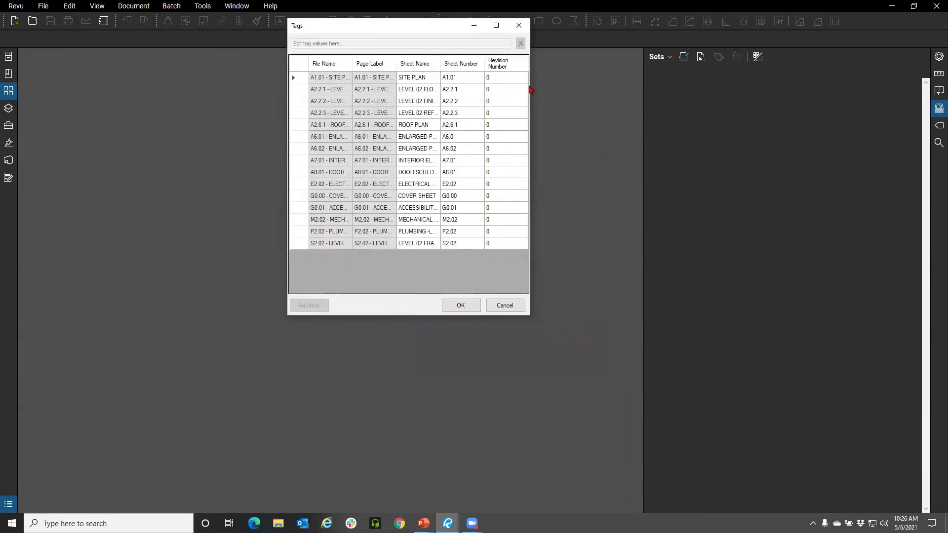
{"action": "left_click_drag", "start_coordinate": [532, 86], "coordinate": [719, 86]}
{"action": "left_click_drag", "start_coordinate": [450, 27], "coordinate": [312, 58]}
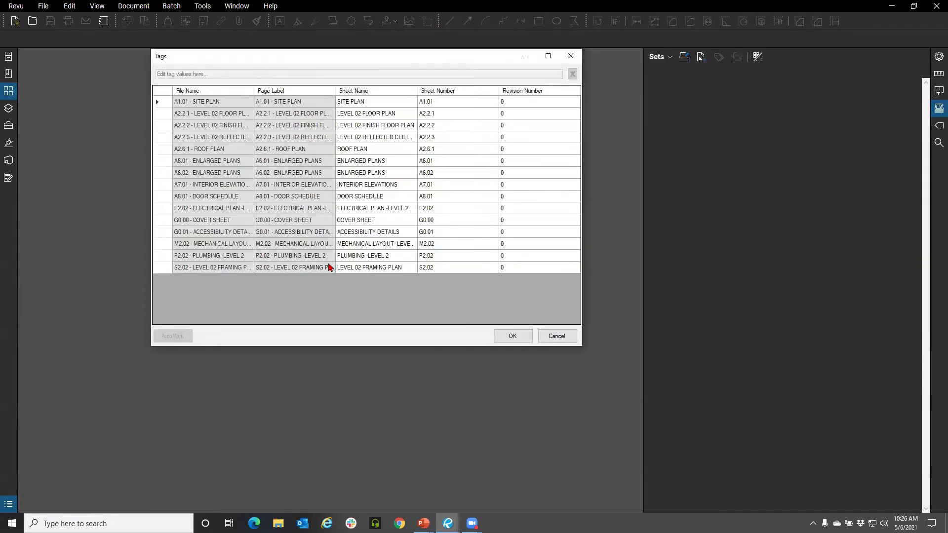
{"action": "left_click", "coordinate": [513, 335]}
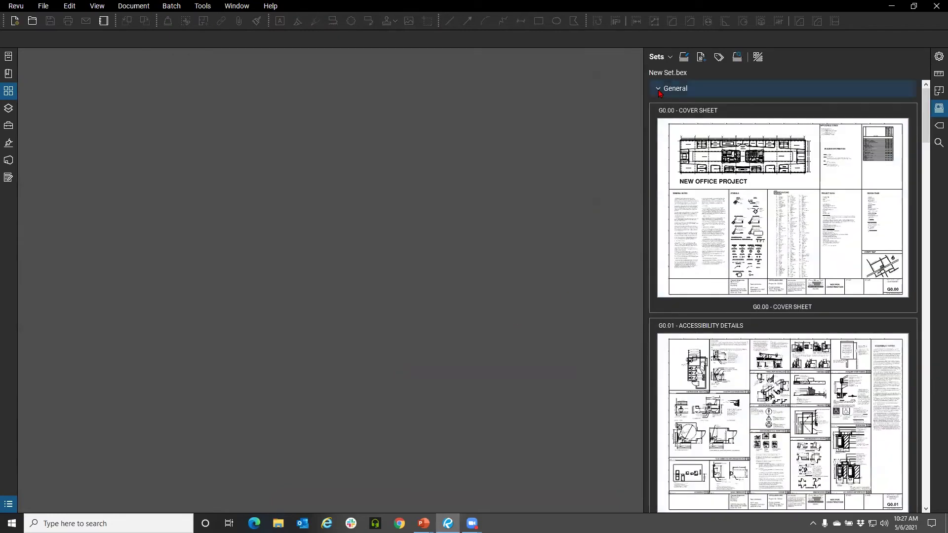
Collapse the General, Structural, Architectural, Plumbing, Mechanical and Electrical categories of the set
{"action": "left_click", "coordinate": [659, 88]}
{"action": "left_click", "coordinate": [661, 108]}
{"action": "left_click", "coordinate": [662, 127]}
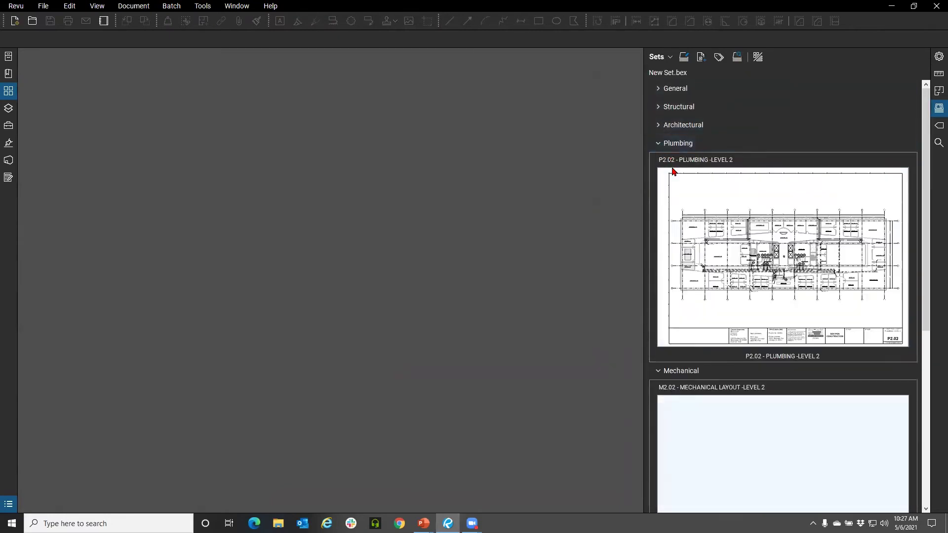
{"action": "left_click", "coordinate": [661, 144]}
{"action": "left_click", "coordinate": [660, 161]}
{"action": "left_click", "coordinate": [661, 179]}
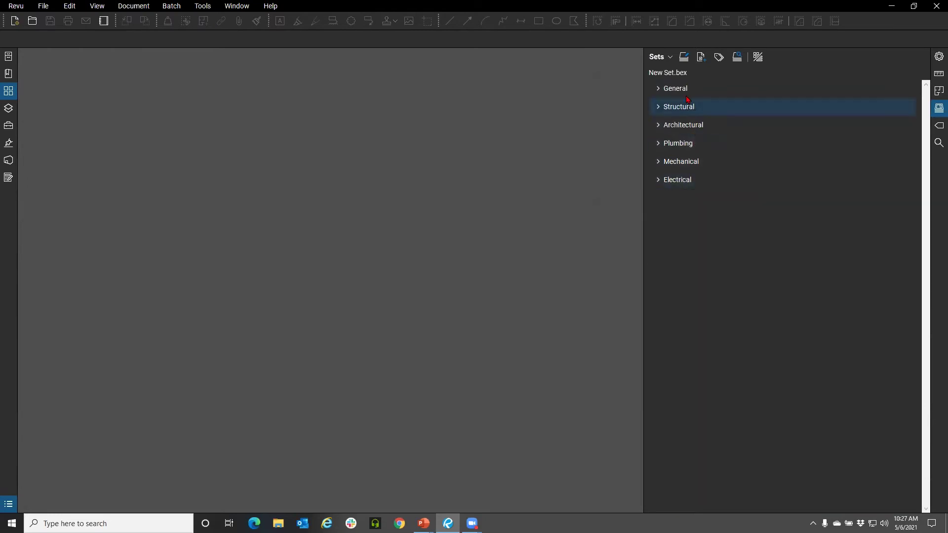
Narrow the Sets area, open the G0.00 cover sheet from General and go on to the following sheet
{"action": "left_click_drag", "start_coordinate": [645, 170], "coordinate": [844, 190]}
{"action": "left_click", "coordinate": [873, 90]}
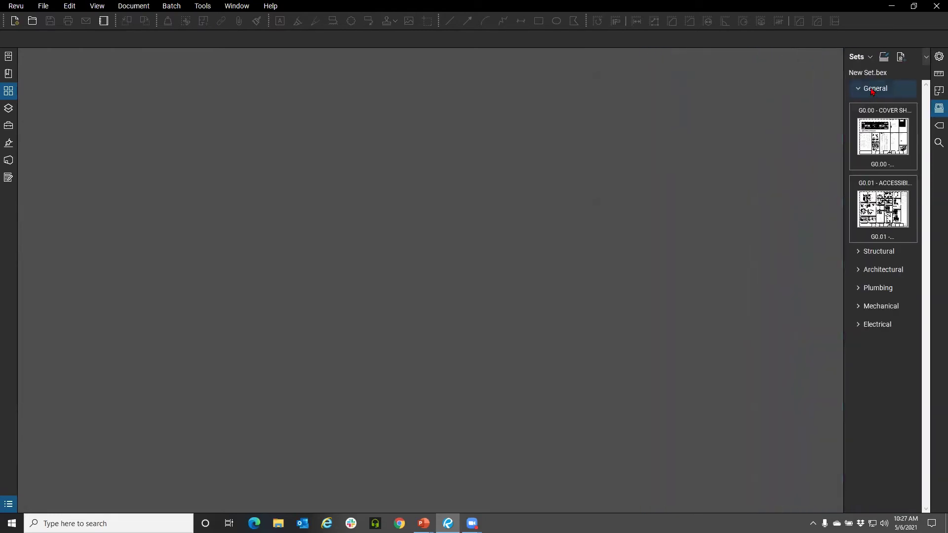
{"action": "left_click", "coordinate": [874, 136]}
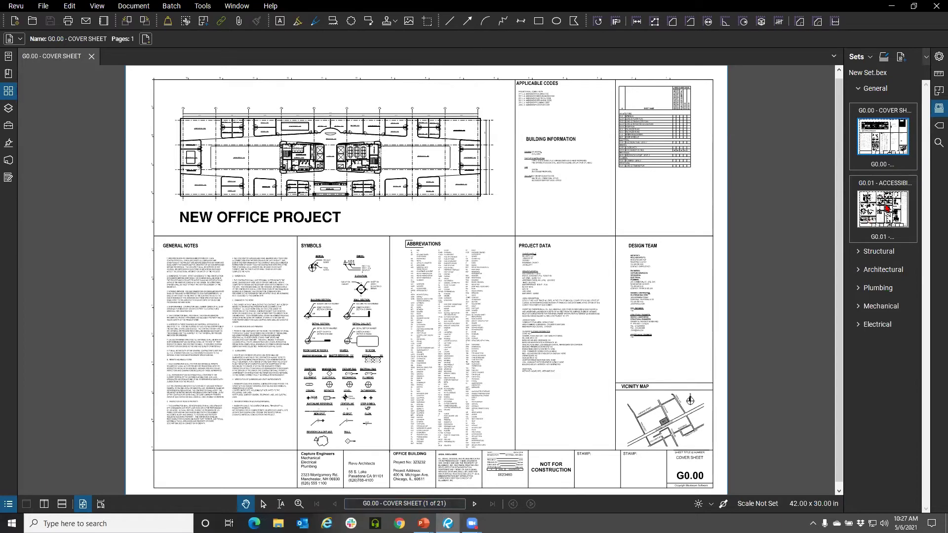
{"action": "left_click", "coordinate": [477, 506]}
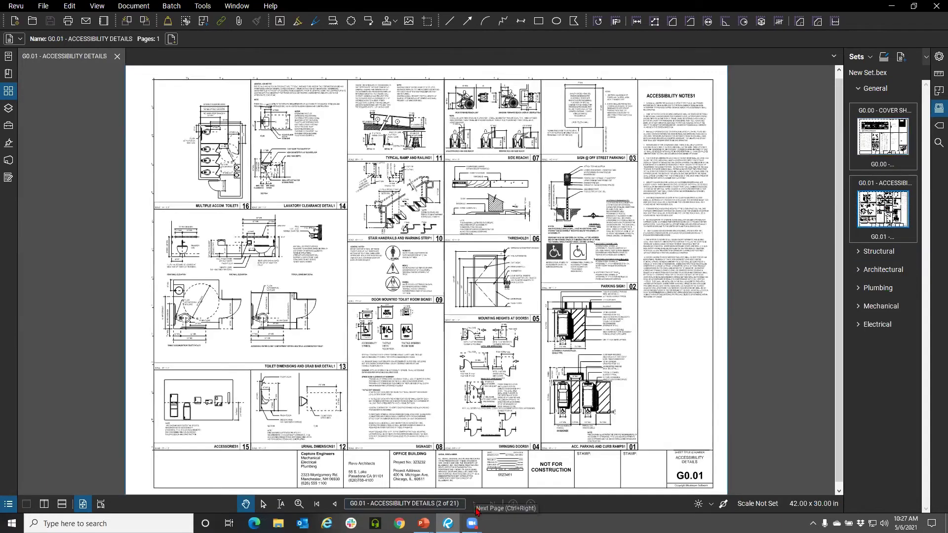
View S2.02 - LEVEL 02 FRAMING PLAN from the Structural category up close and collapse the General and Structural categories
{"action": "left_click", "coordinate": [858, 252]}
{"action": "left_click", "coordinate": [883, 294]}
{"action": "scroll", "coordinate": [386, 292], "scroll_direction": "up", "scroll_amount": 2}
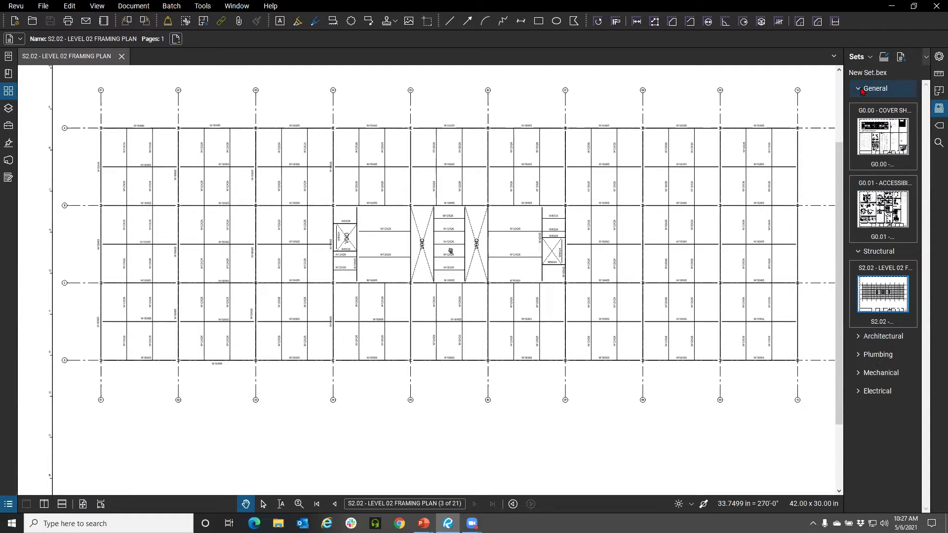
{"action": "left_click", "coordinate": [862, 91]}
{"action": "left_click", "coordinate": [860, 107]}
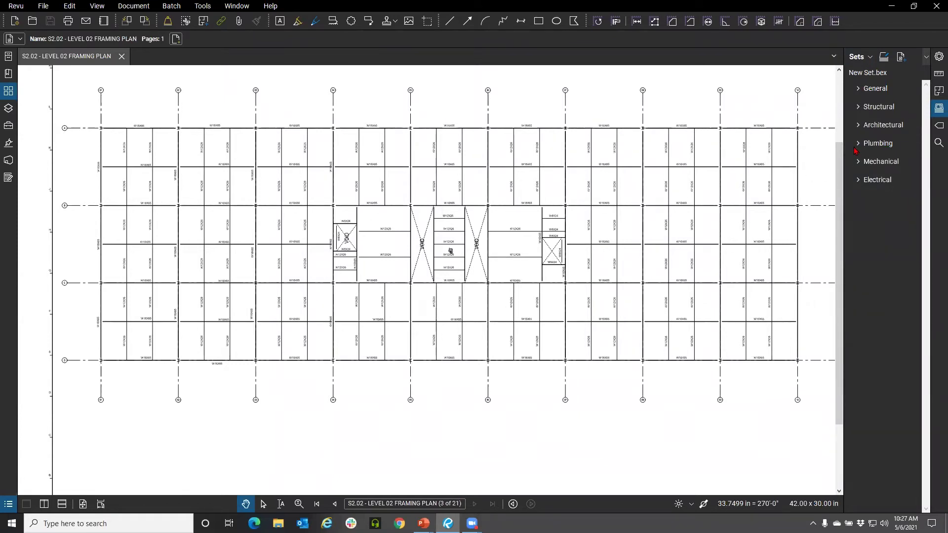
Hide the Sets tools, show the page thumbnails and close the framing plan
{"action": "left_click", "coordinate": [935, 113]}
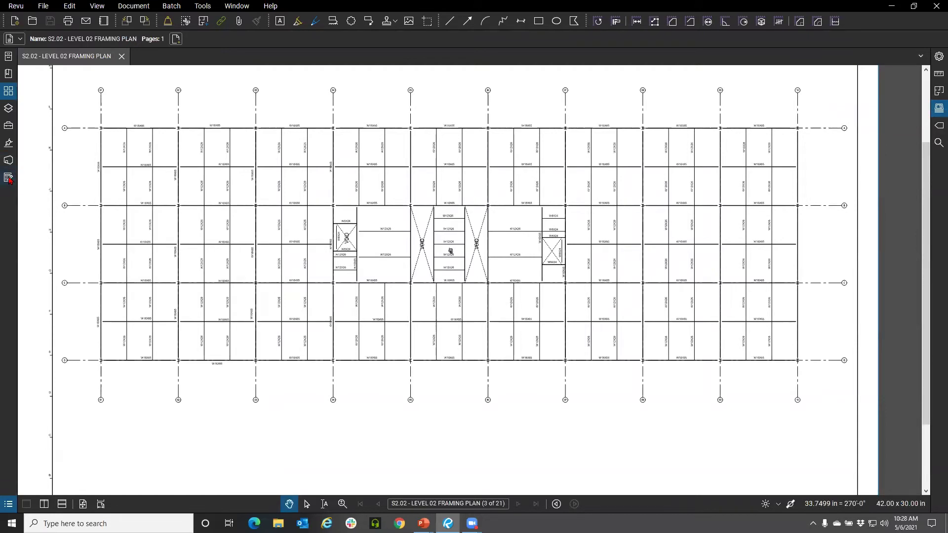
{"action": "left_click", "coordinate": [7, 92]}
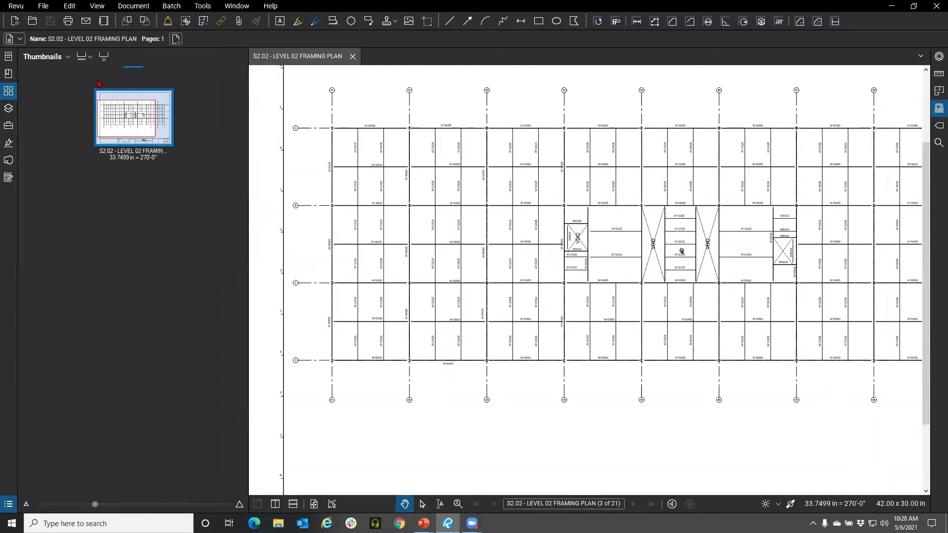
{"action": "left_click", "coordinate": [352, 56]}
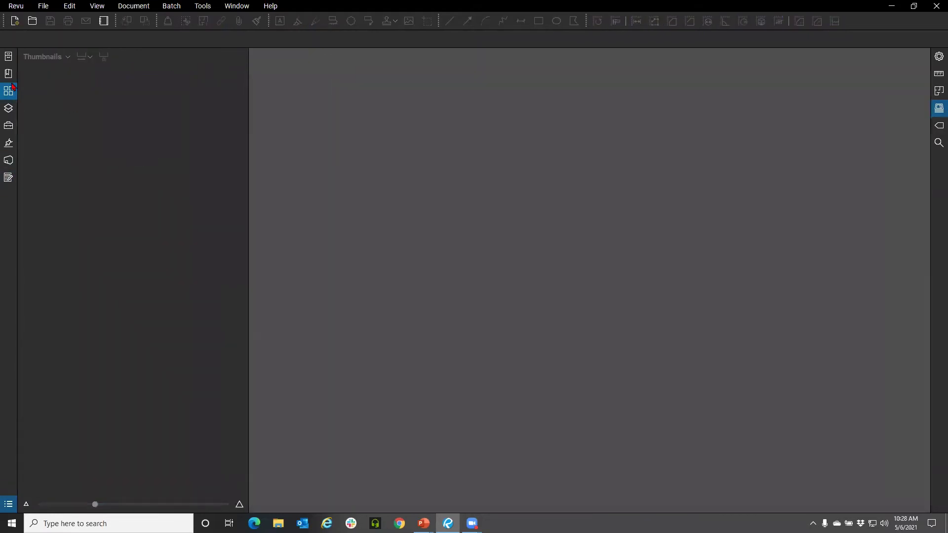
Reopen Samtec.pdf from the pinned Completed Sets files and display its page thumbnails
{"action": "left_click", "coordinate": [9, 59]}
{"action": "left_click", "coordinate": [59, 166]}
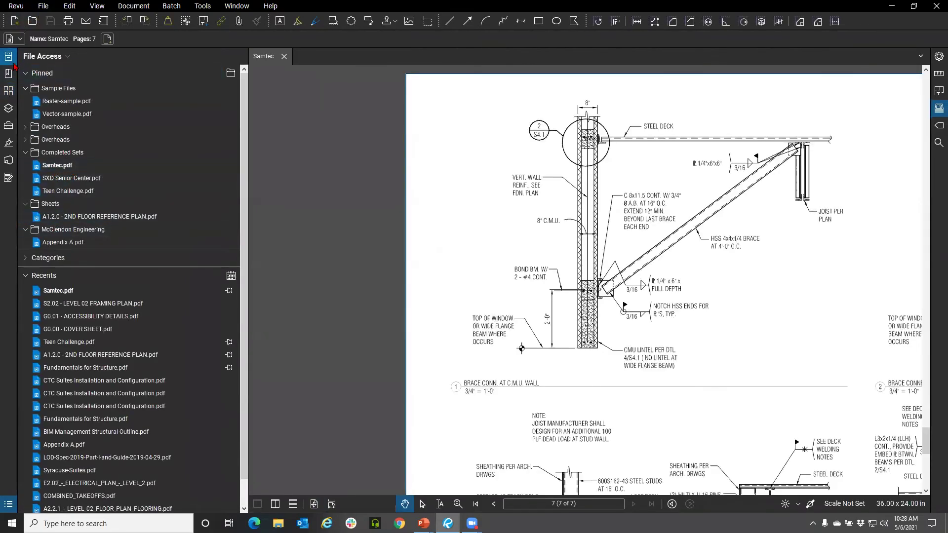
{"action": "left_click", "coordinate": [8, 57]}
{"action": "left_click", "coordinate": [8, 92]}
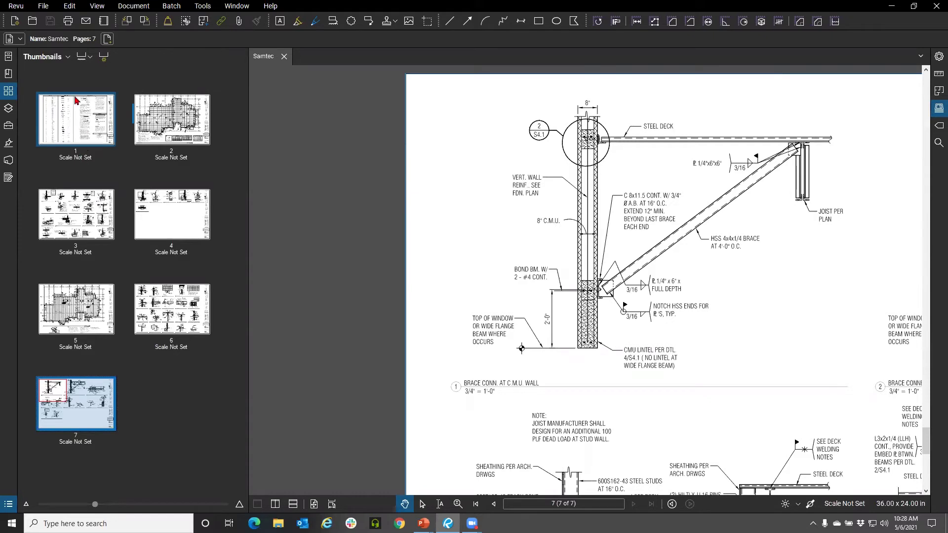
Close Samtec.pdf and hide the page thumbnails
{"action": "left_click", "coordinate": [284, 57]}
{"action": "left_click", "coordinate": [9, 91]}
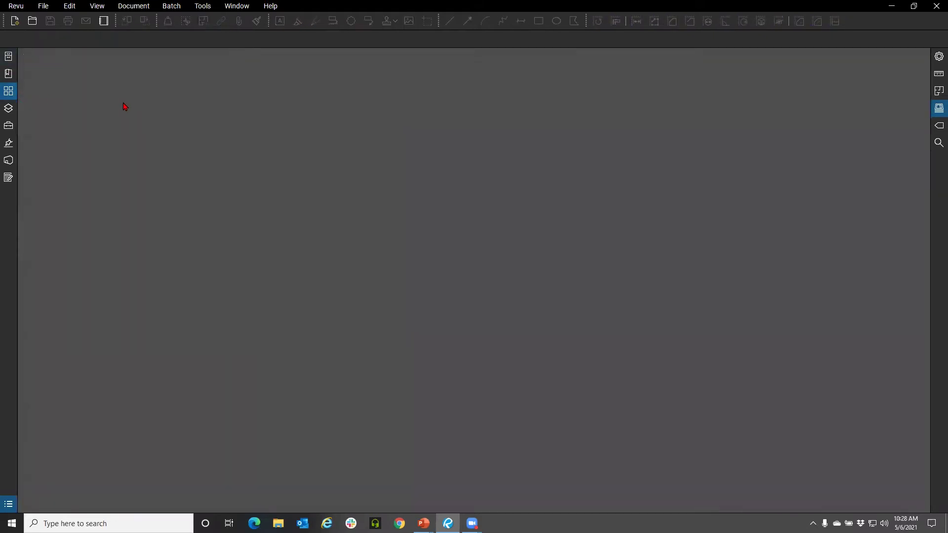
{"action": "left_click", "coordinate": [51, 8]}
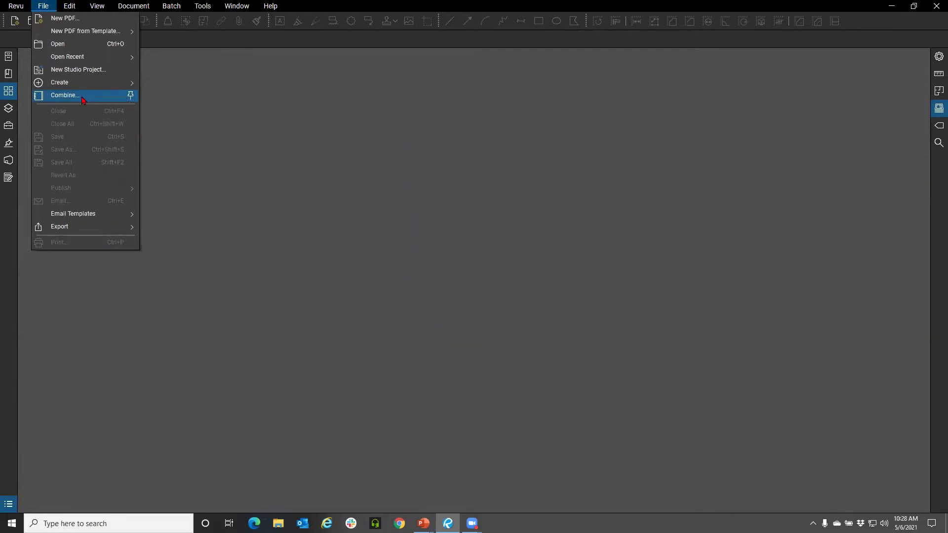
{"action": "left_click", "coordinate": [220, 43]}
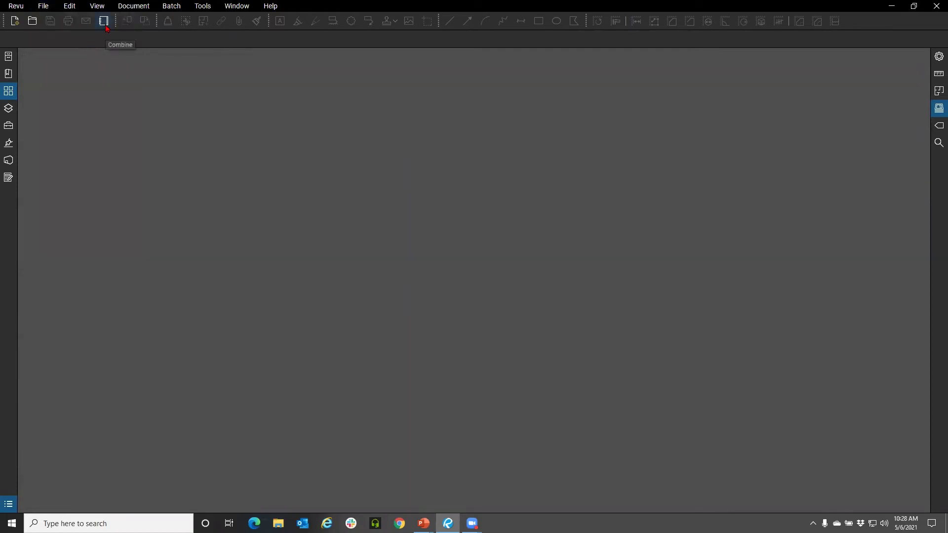
Start the Combine command and add Samtec.pdf and Teen Challenge.pdf from the Completed Sets folder on disk
{"action": "left_click", "coordinate": [43, 6]}
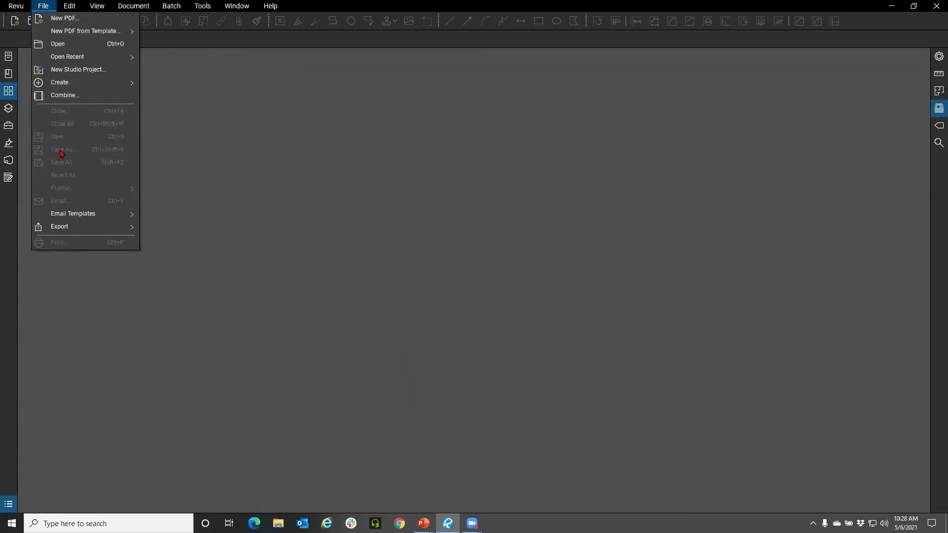
{"action": "left_click", "coordinate": [59, 96]}
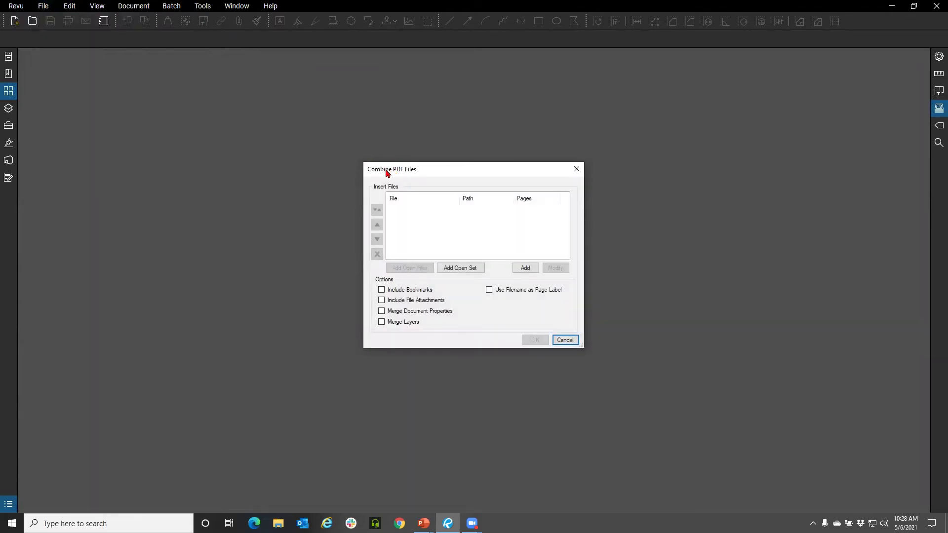
{"action": "left_click_drag", "start_coordinate": [398, 168], "coordinate": [309, 130]}
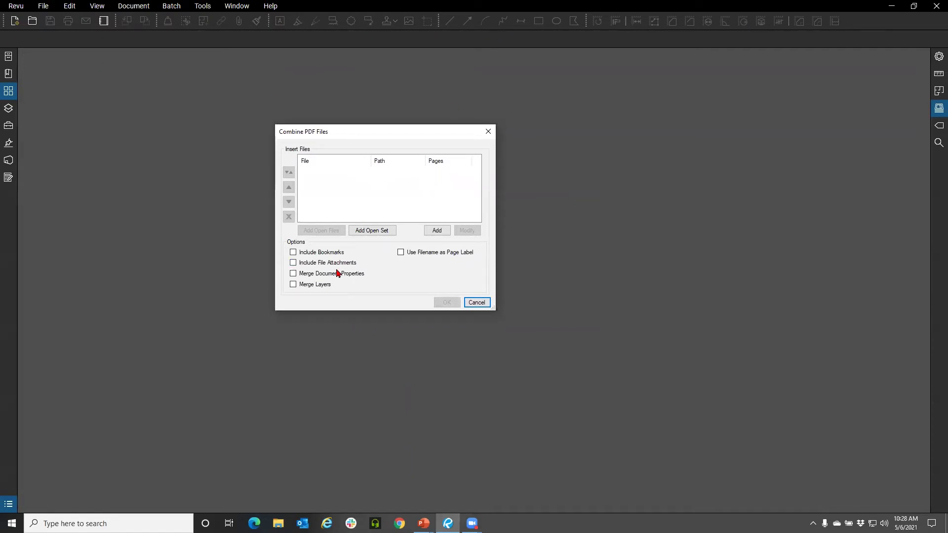
{"action": "left_click_drag", "start_coordinate": [335, 133], "coordinate": [291, 124]}
{"action": "left_click", "coordinate": [392, 224]}
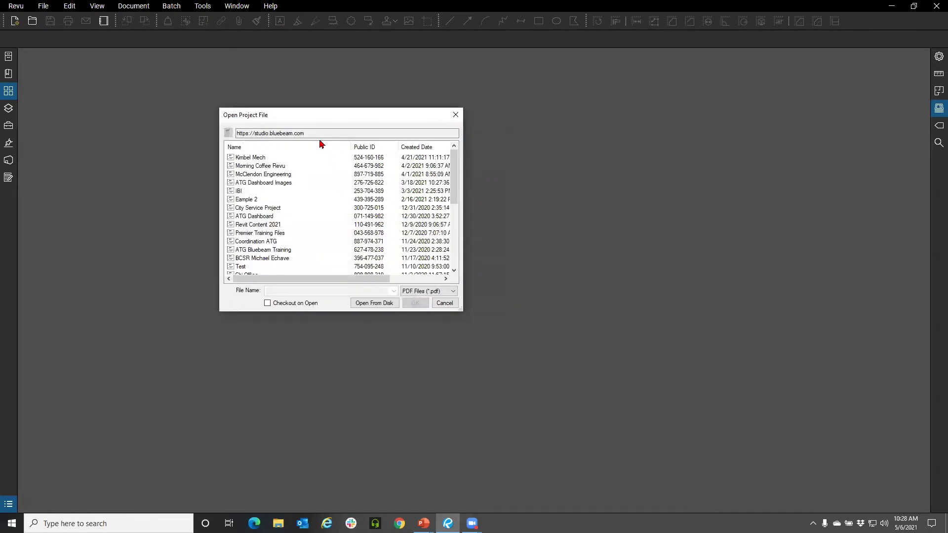
{"action": "left_click", "coordinate": [373, 303]}
{"action": "left_click", "coordinate": [303, 142]}
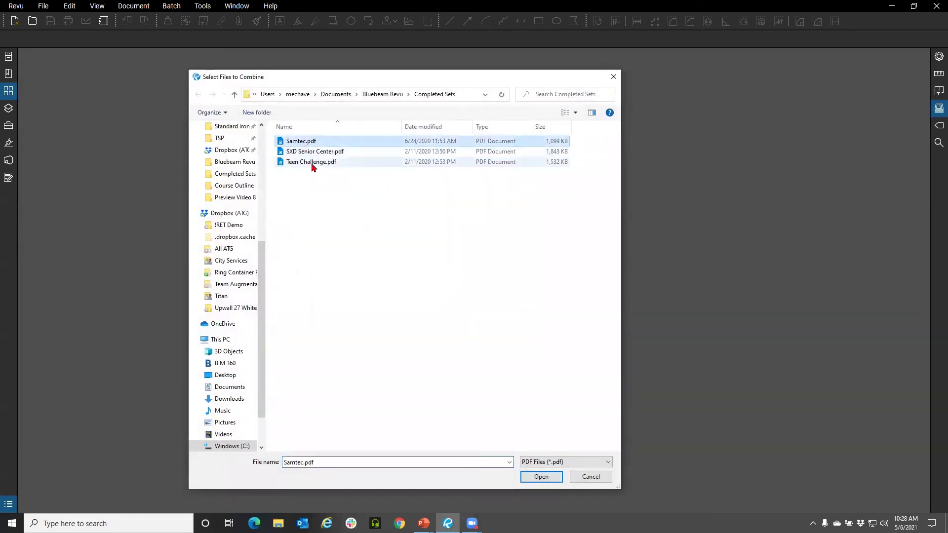
{"action": "left_click", "coordinate": [312, 163], "text": "ctrl"}
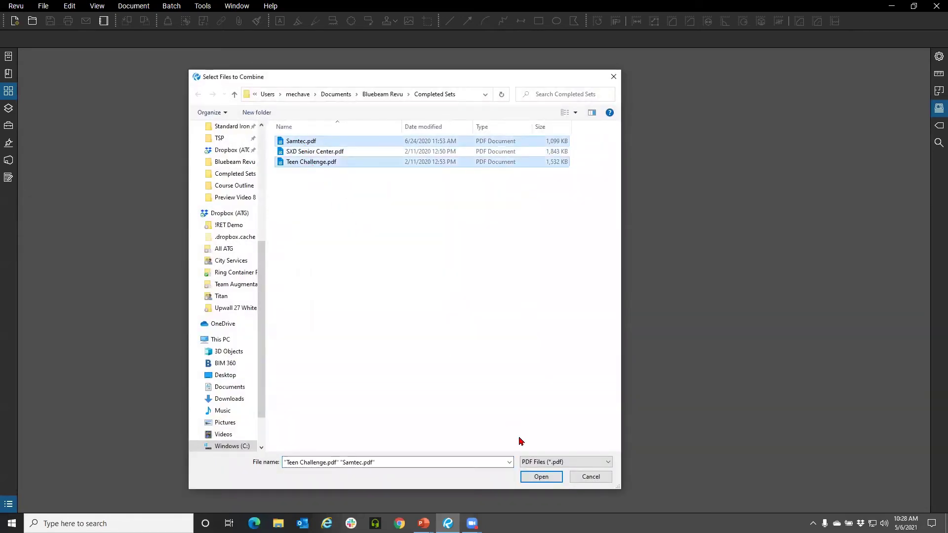
{"action": "left_click", "coordinate": [537, 478]}
Try moving Teen Challenge.pdf above Samtec.pdf in the combine list, then restore the original file order
{"action": "left_click", "coordinate": [280, 167]}
{"action": "left_click", "coordinate": [281, 173]}
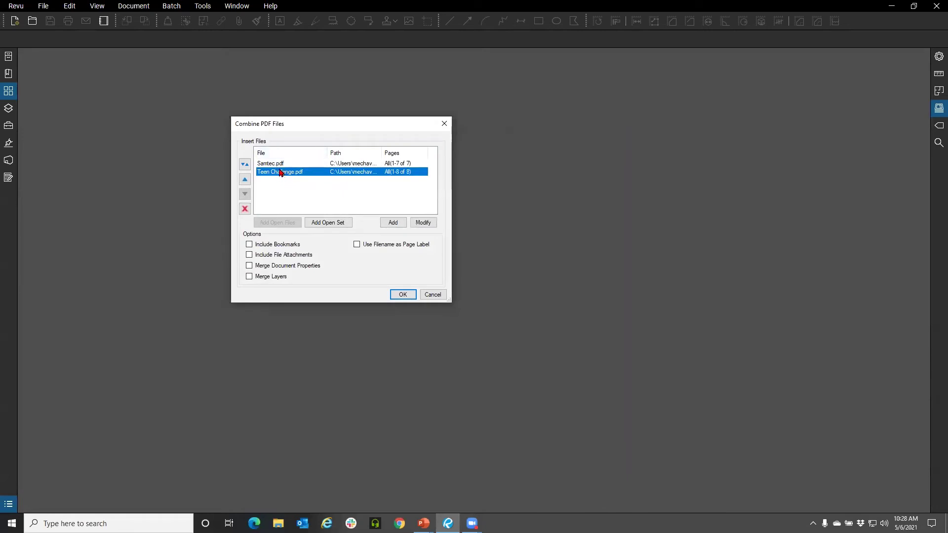
{"action": "left_click", "coordinate": [280, 166]}
{"action": "left_click", "coordinate": [280, 173]}
{"action": "left_click", "coordinate": [281, 166]}
{"action": "left_click", "coordinate": [280, 173]}
{"action": "left_click", "coordinate": [247, 183]}
{"action": "left_click", "coordinate": [245, 194]}
Place Samtec.pdf below Teen Challenge.pdf in the combine list and view the page selection options for Teen Challenge.pdf
{"action": "left_click", "coordinate": [262, 166]}
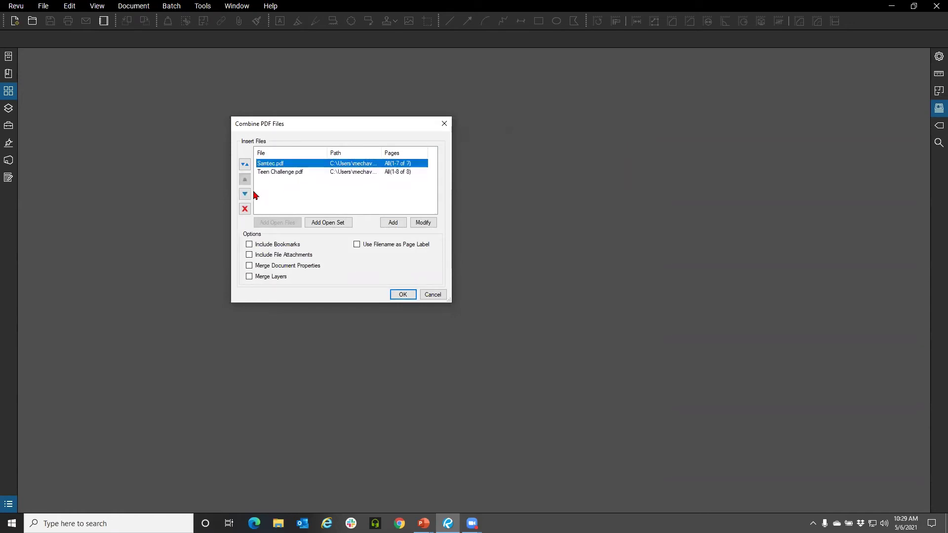
{"action": "left_click", "coordinate": [245, 195]}
{"action": "left_click", "coordinate": [267, 166]}
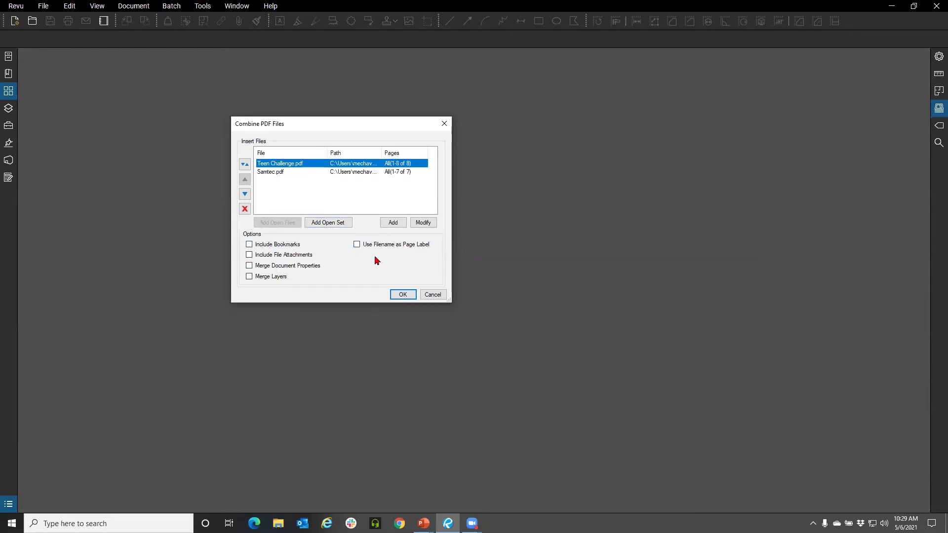
{"action": "left_click", "coordinate": [424, 225]}
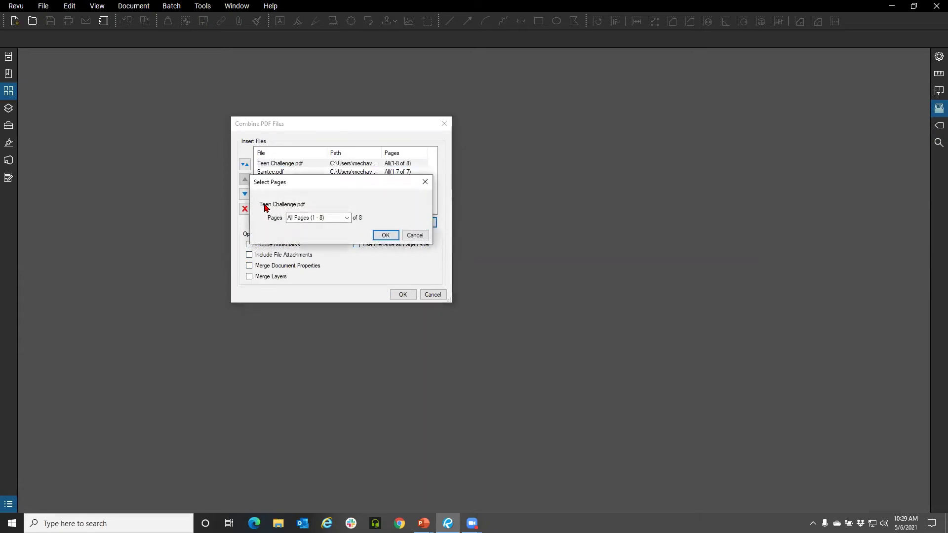
{"action": "left_click", "coordinate": [421, 239]}
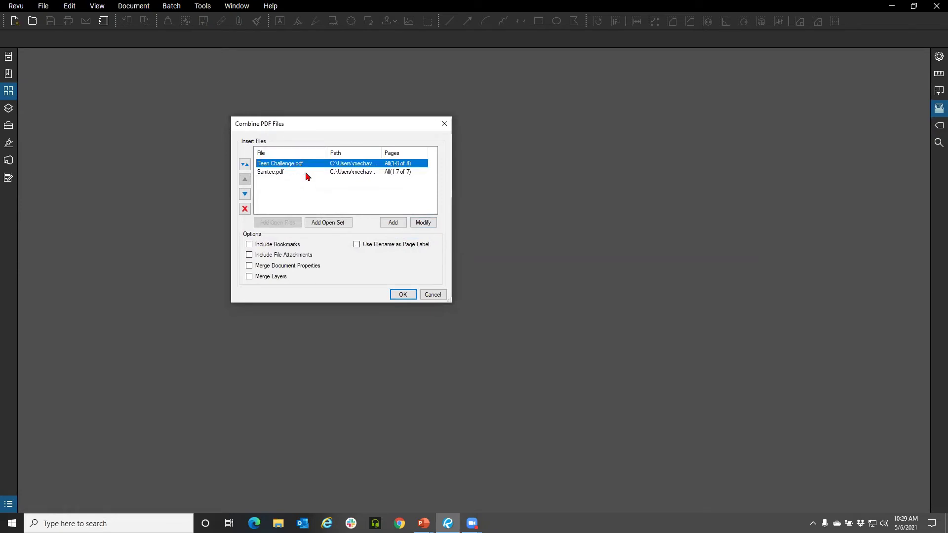
Combine the two listed PDFs into one new document and show its save options without saving it
{"action": "left_click", "coordinate": [404, 295]}
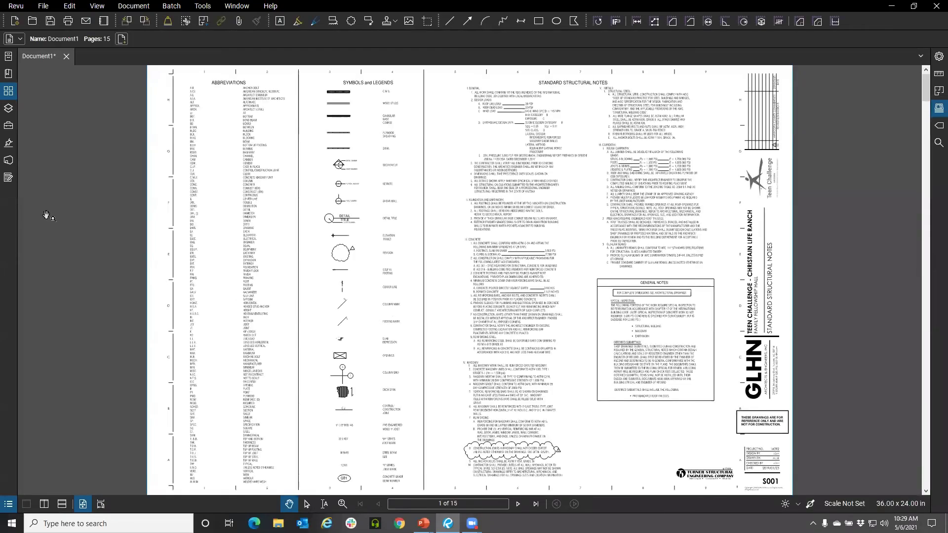
{"action": "right_click", "coordinate": [43, 61]}
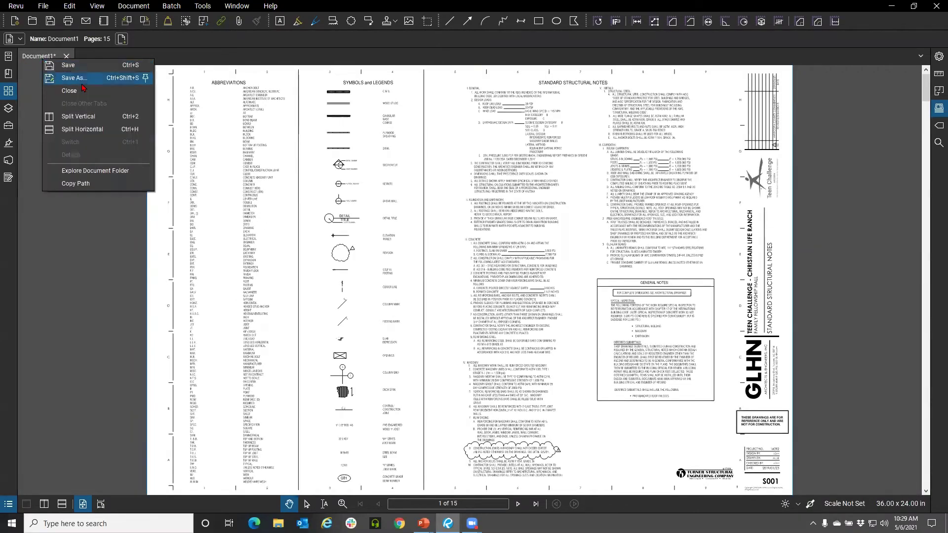
{"action": "left_click", "coordinate": [308, 200]}
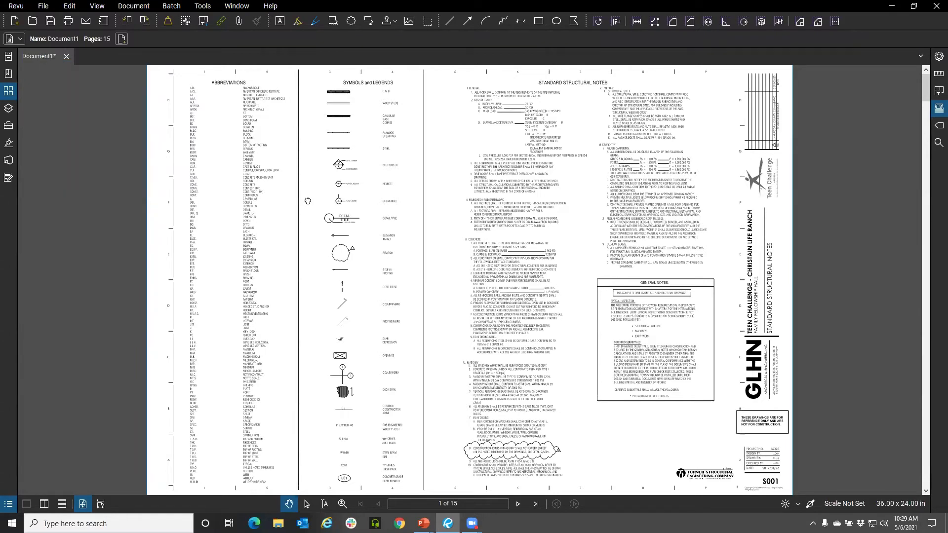
Browse the combined document sheet by sheet from page 1 to sheet S2.2 on page 12
{"action": "scroll", "coordinate": [336, 213], "scroll_direction": "down", "scroll_amount": 2}
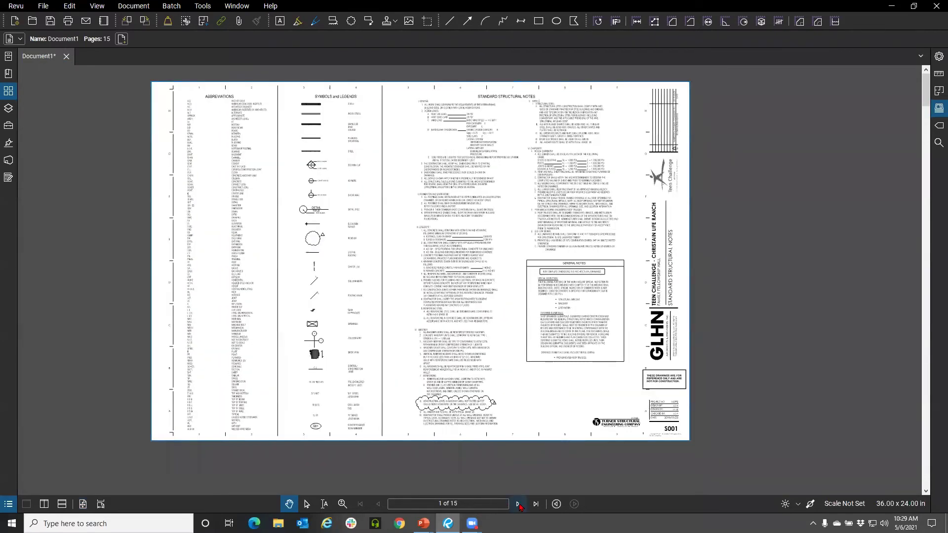
{"action": "left_click", "coordinate": [518, 504]}
{"action": "left_click", "coordinate": [519, 504]}
{"action": "left_click", "coordinate": [518, 504]}
{"action": "left_click", "coordinate": [518, 504]}
{"action": "left_click", "coordinate": [518, 504]}
{"action": "left_click", "coordinate": [518, 504]}
{"action": "left_click", "coordinate": [518, 504]}
{"action": "left_click", "coordinate": [519, 505]}
{"action": "left_click", "coordinate": [519, 504]}
{"action": "left_click", "coordinate": [518, 504]}
{"action": "left_click", "coordinate": [518, 505]}
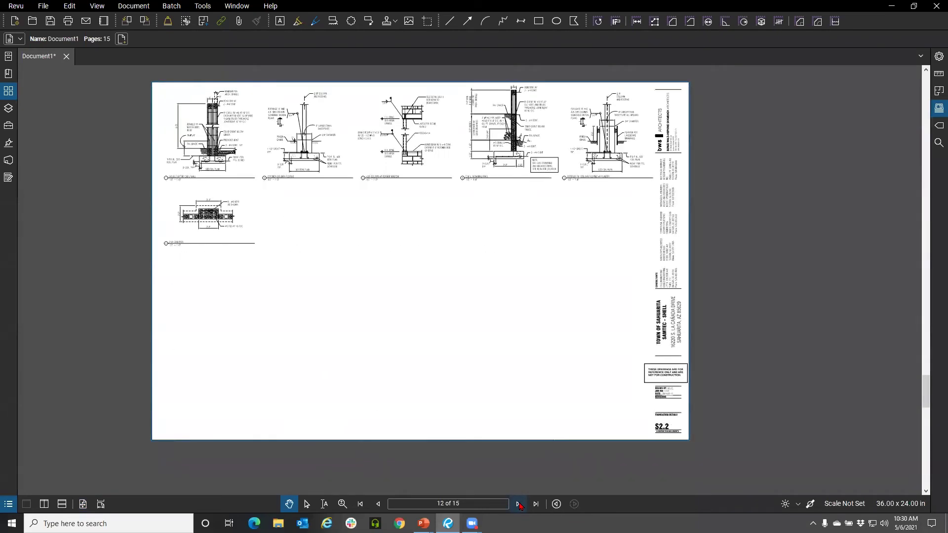
{"action": "left_click_drag", "start_coordinate": [395, 243], "coordinate": [421, 269]}
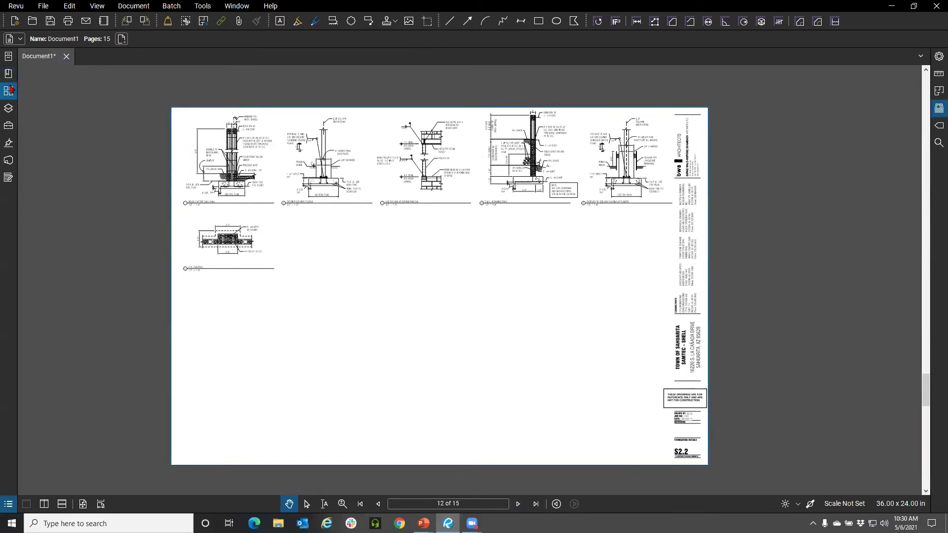
Close the combined document without saving it and display the pinned and recent files
{"action": "left_click", "coordinate": [66, 57]}
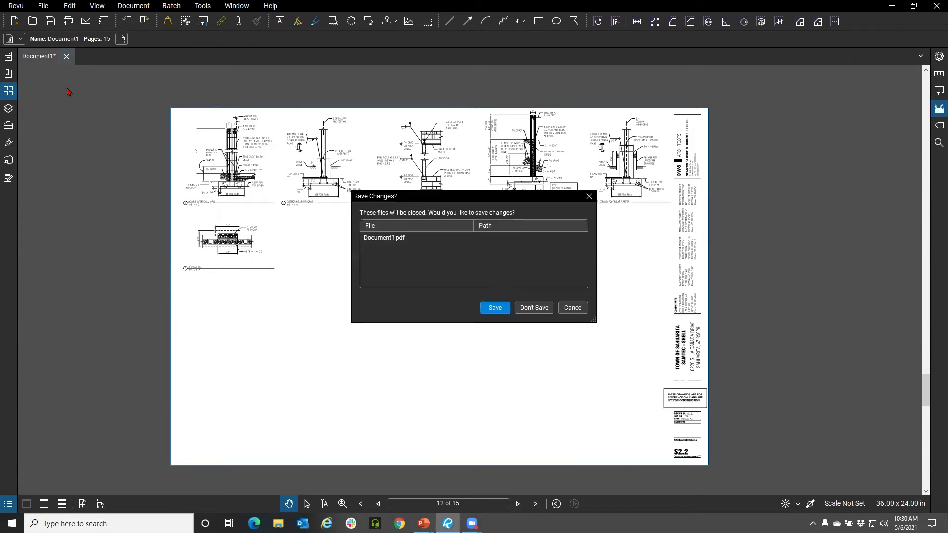
{"action": "left_click", "coordinate": [542, 308]}
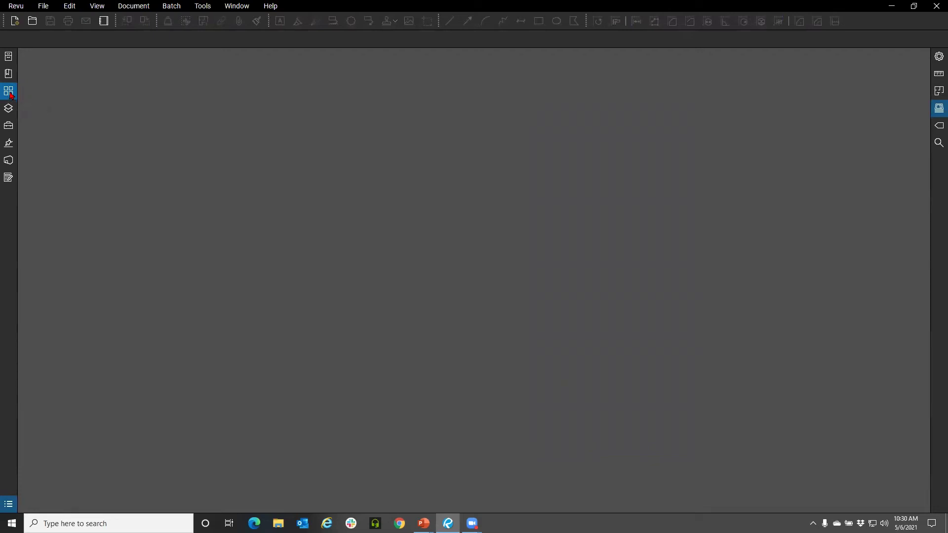
{"action": "left_click", "coordinate": [43, 6]}
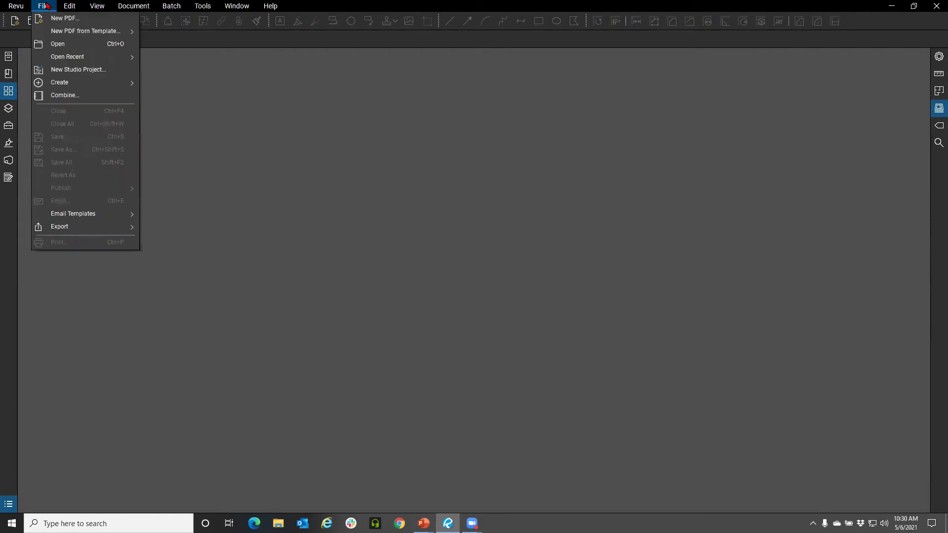
{"action": "left_click", "coordinate": [8, 56]}
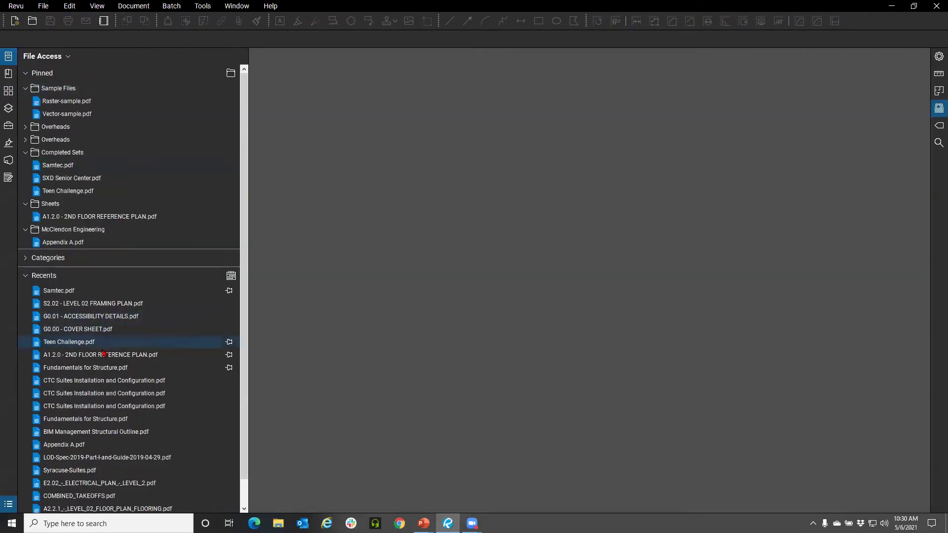
Open 03 30 00 Concrete.pdf from the Specifications folder in Exercise Documents and hide the File Access list
{"action": "double_click", "coordinate": [47, 205]}
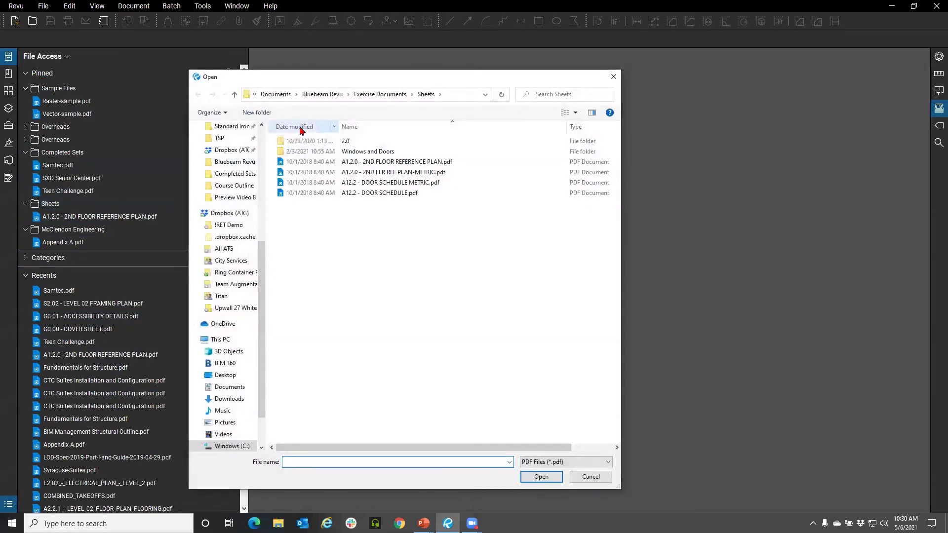
{"action": "left_click", "coordinate": [374, 95]}
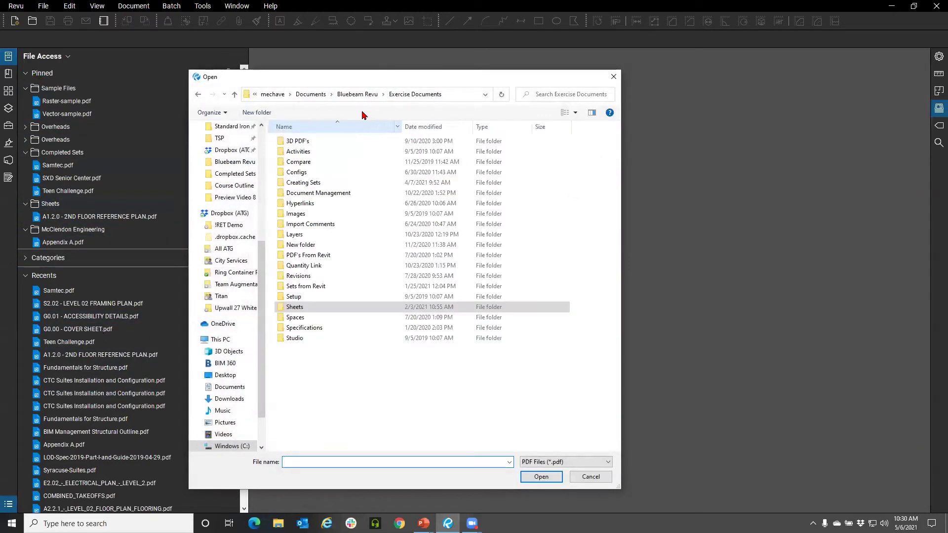
{"action": "double_click", "coordinate": [329, 327]}
{"action": "left_click", "coordinate": [328, 143]}
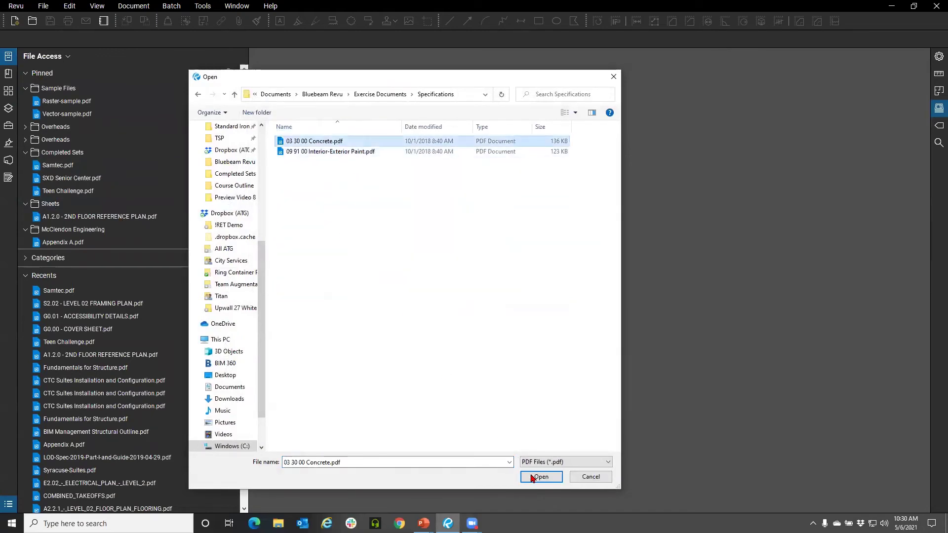
{"action": "left_click", "coordinate": [541, 476]}
{"action": "left_click", "coordinate": [8, 58]}
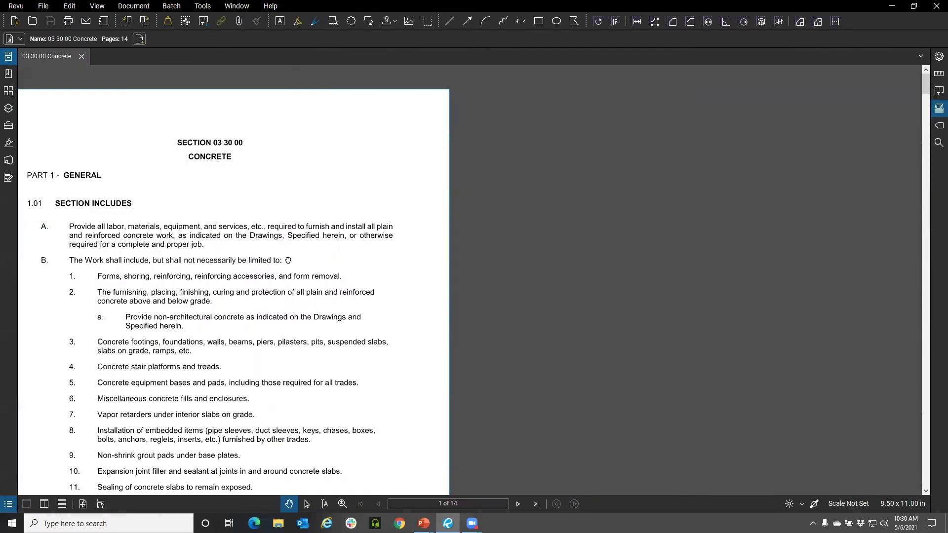
Examine the Section Includes text on the concrete specification's first page up close and display the page thumbnails
{"action": "left_click_drag", "start_coordinate": [288, 260], "coordinate": [417, 268]}
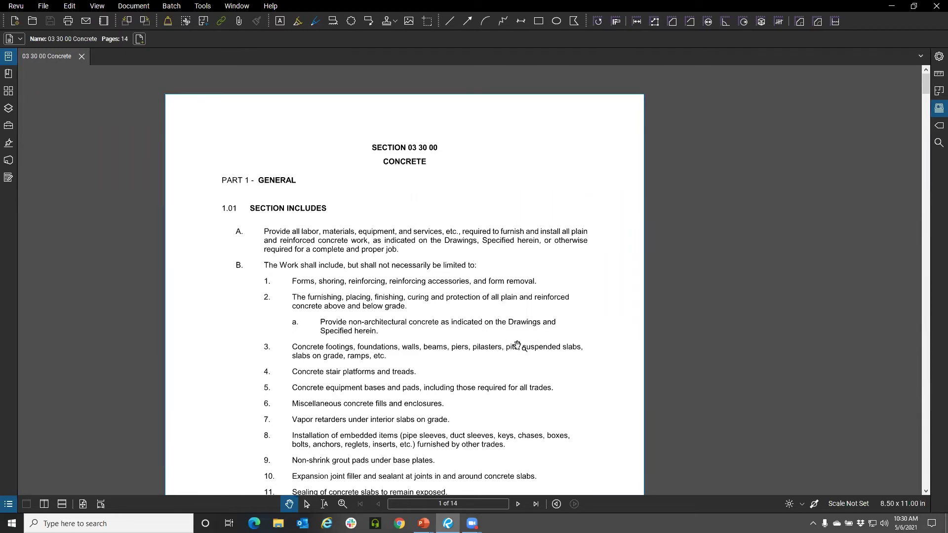
{"action": "left_click_drag", "start_coordinate": [340, 352], "coordinate": [303, 304]}
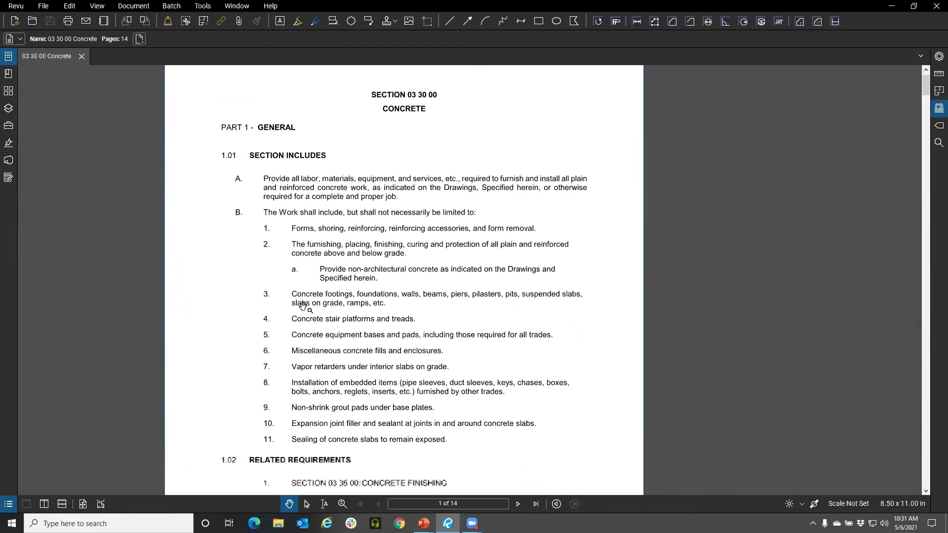
{"action": "scroll", "coordinate": [303, 305], "scroll_direction": "up", "scroll_amount": 3}
{"action": "scroll", "coordinate": [317, 307], "scroll_direction": "up", "scroll_amount": 3}
{"action": "scroll", "coordinate": [313, 313], "scroll_direction": "down", "scroll_amount": 5}
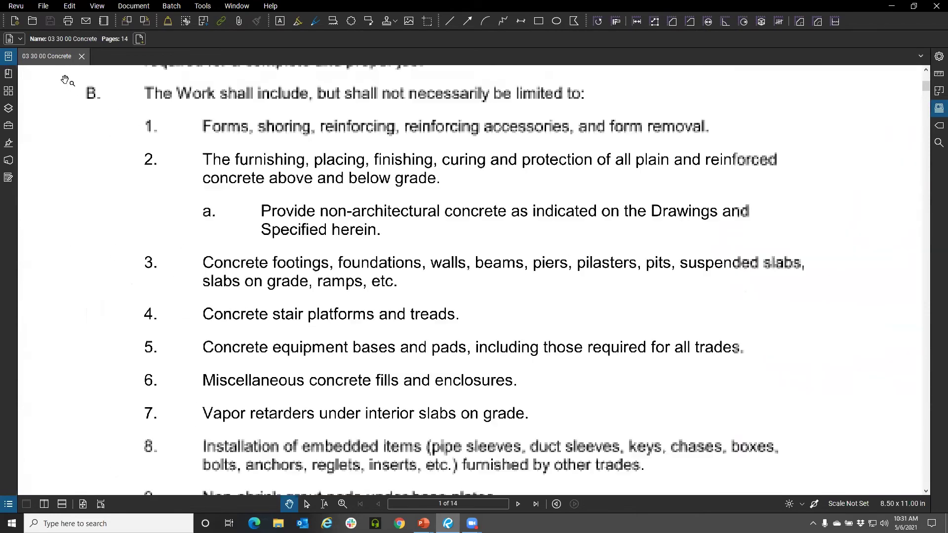
{"action": "scroll", "coordinate": [66, 80], "scroll_direction": "down", "scroll_amount": 5}
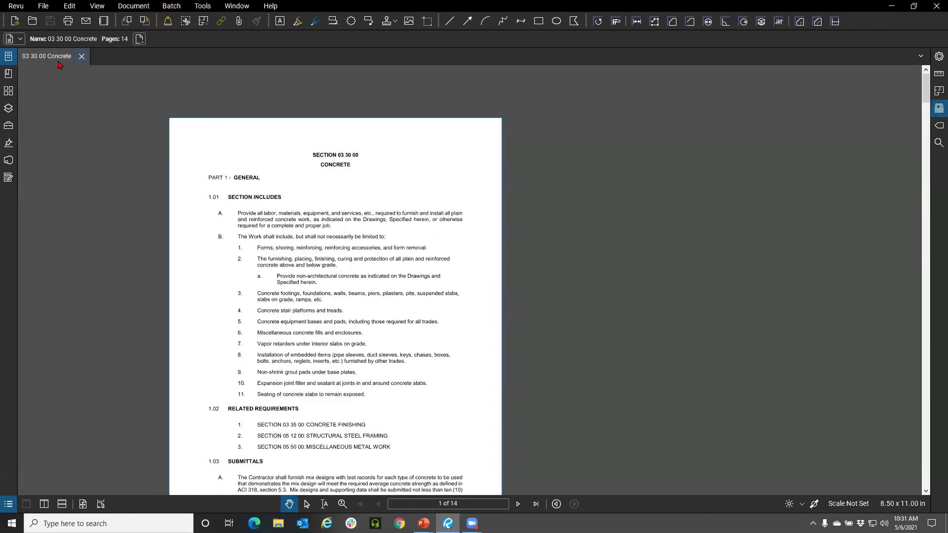
{"action": "scroll", "coordinate": [300, 316], "scroll_direction": "up", "scroll_amount": 2}
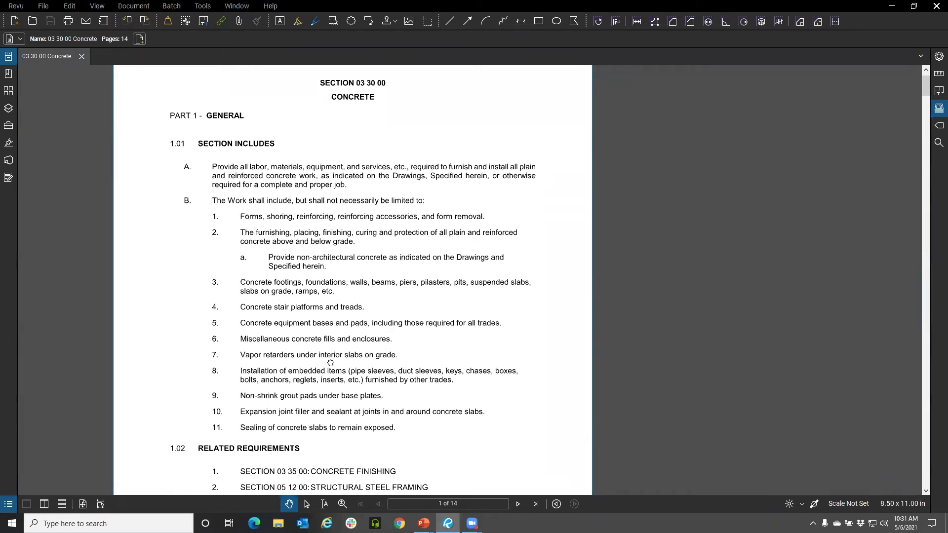
{"action": "left_click_drag", "start_coordinate": [268, 356], "coordinate": [281, 352]}
{"action": "scroll", "coordinate": [335, 259], "scroll_direction": "up", "scroll_amount": 5}
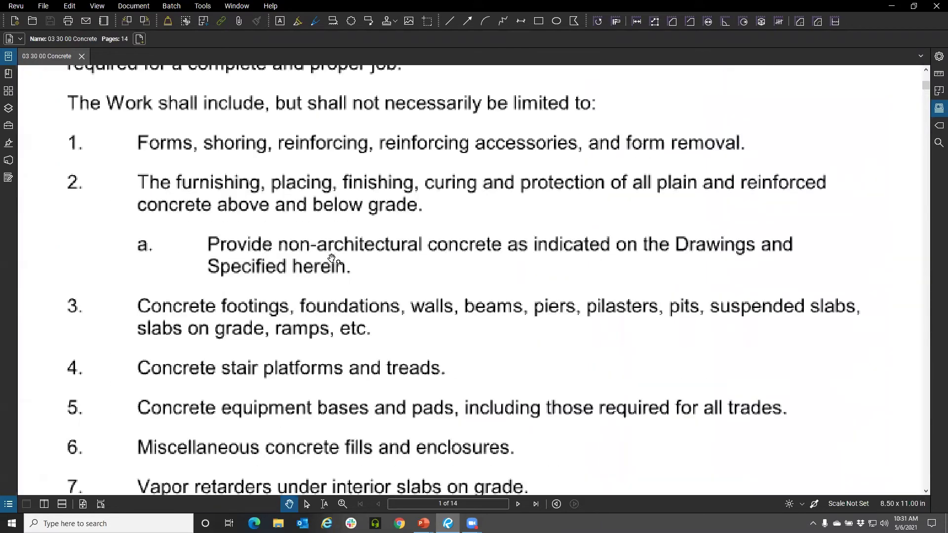
{"action": "key", "text": "alt+t"}
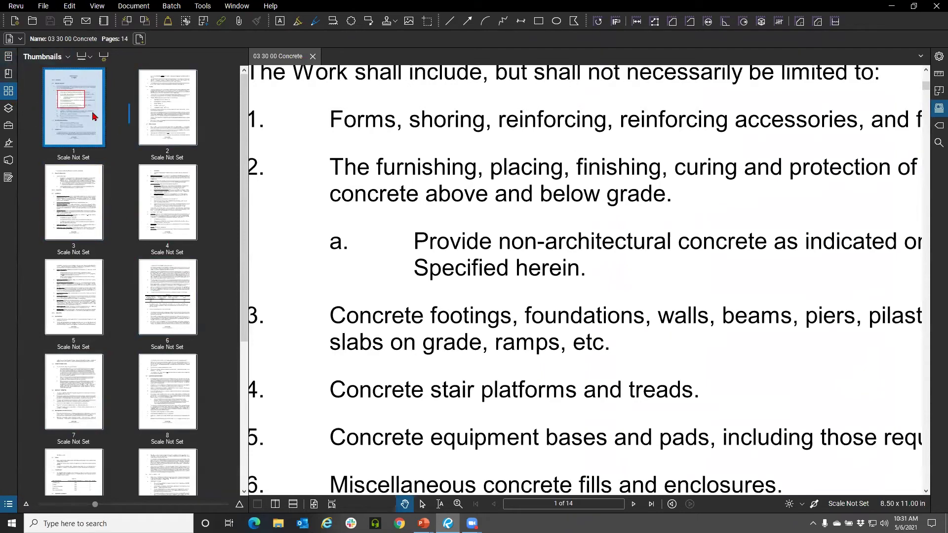
Hide the page thumbnails and look over the Section Includes list on the specification's first page
{"action": "left_click", "coordinate": [13, 94]}
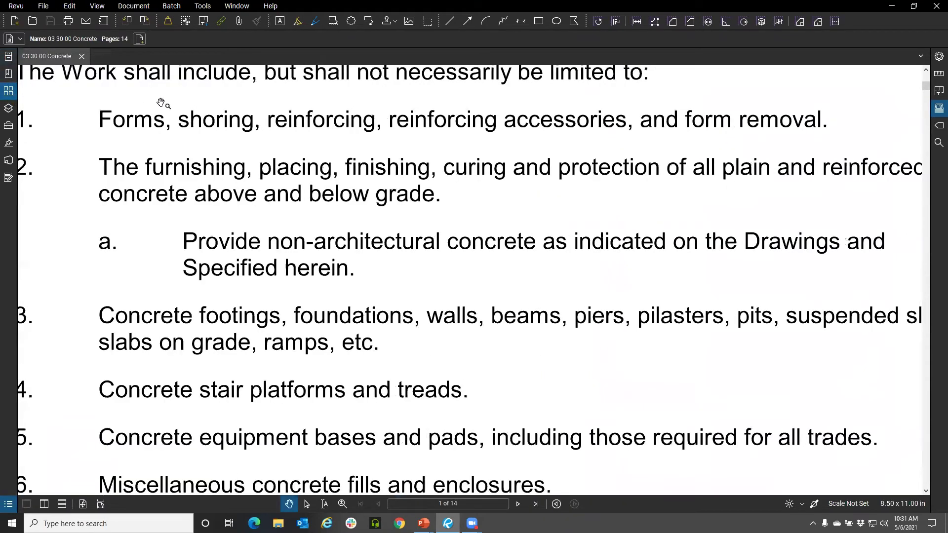
{"action": "scroll", "coordinate": [190, 222], "scroll_direction": "down", "scroll_amount": 5}
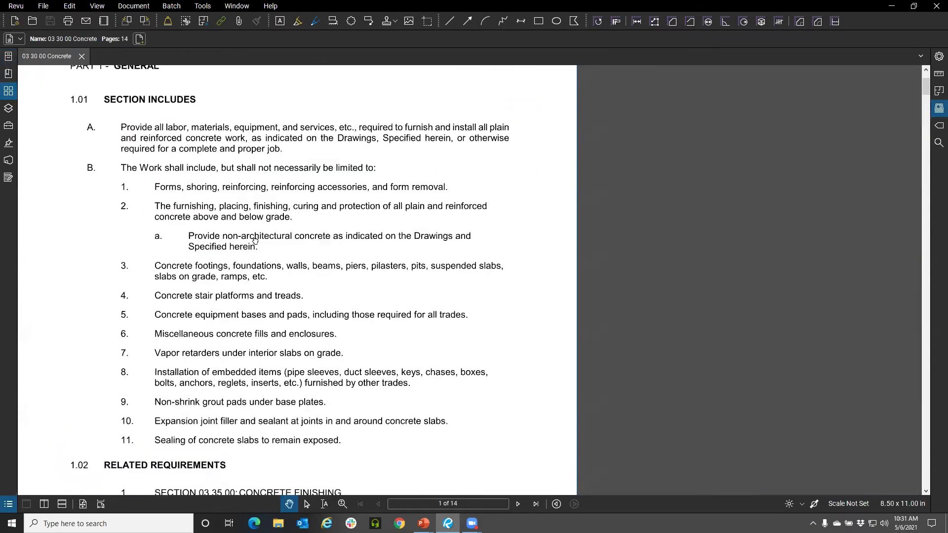
{"action": "left_click_drag", "start_coordinate": [280, 296], "coordinate": [282, 298]}
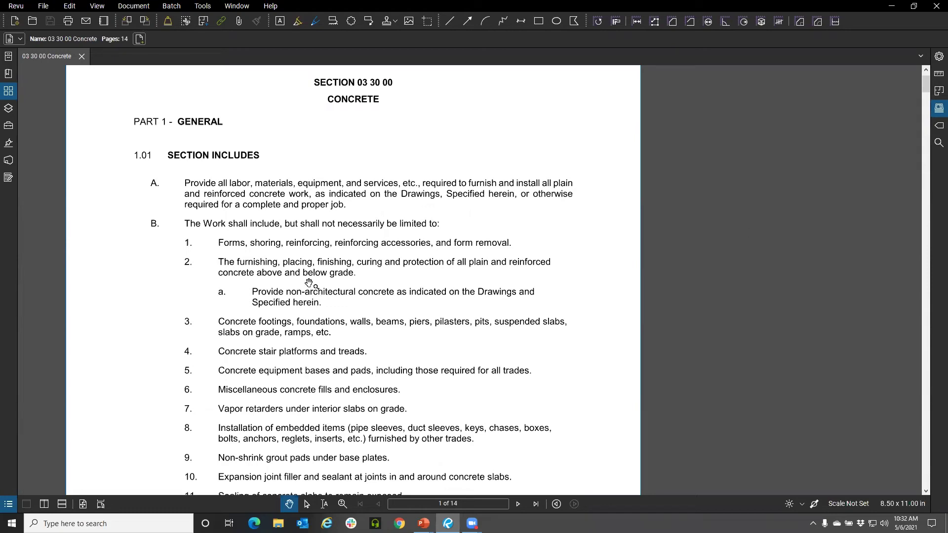
{"action": "scroll", "coordinate": [240, 213], "scroll_direction": "down", "scroll_amount": 3}
{"action": "scroll", "coordinate": [306, 195], "scroll_direction": "up", "scroll_amount": 3}
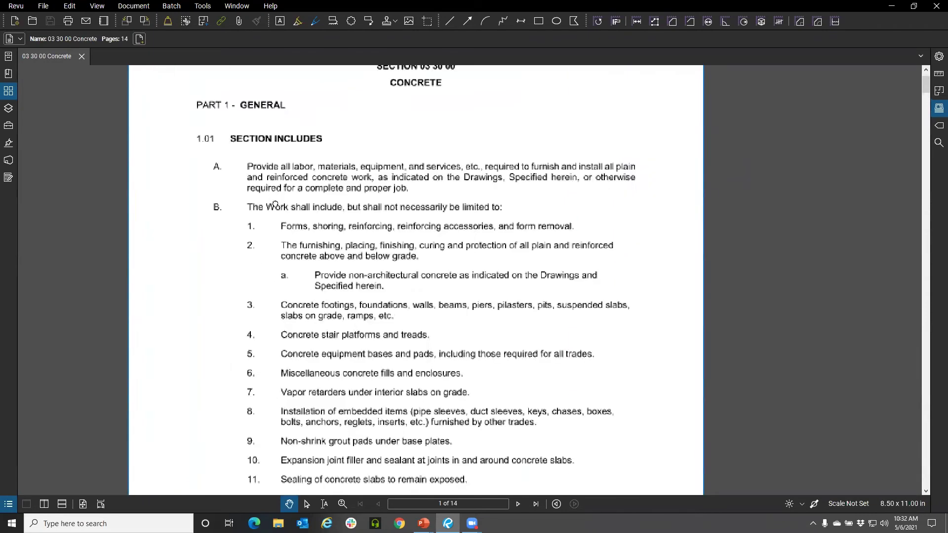
Search the current document for the word Concrete
{"action": "left_click", "coordinate": [937, 144]}
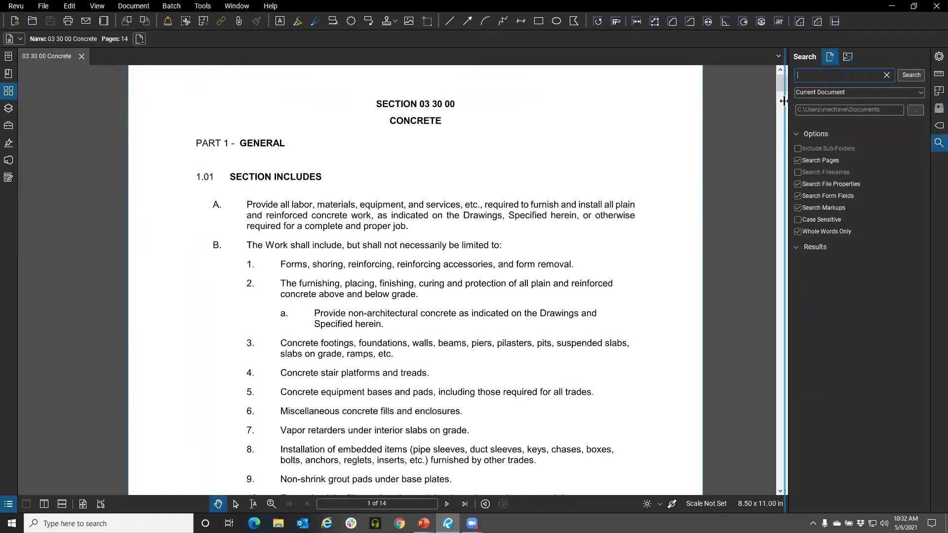
{"action": "left_click", "coordinate": [829, 77]}
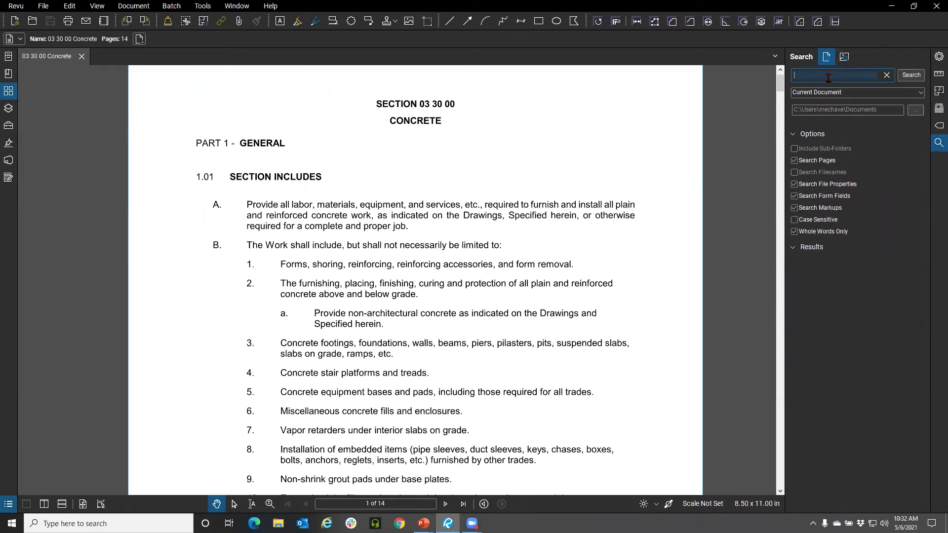
{"action": "type", "text": "c"}
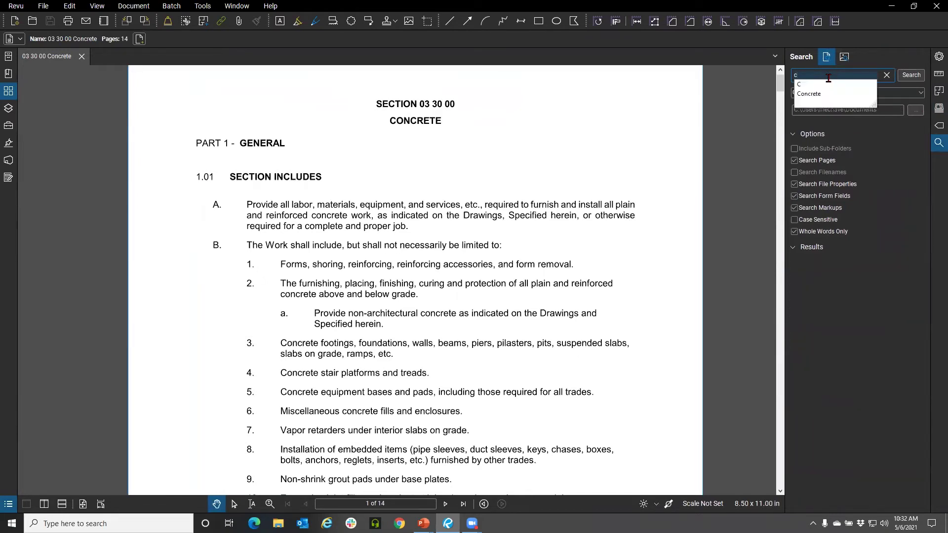
{"action": "left_click", "coordinate": [804, 95]}
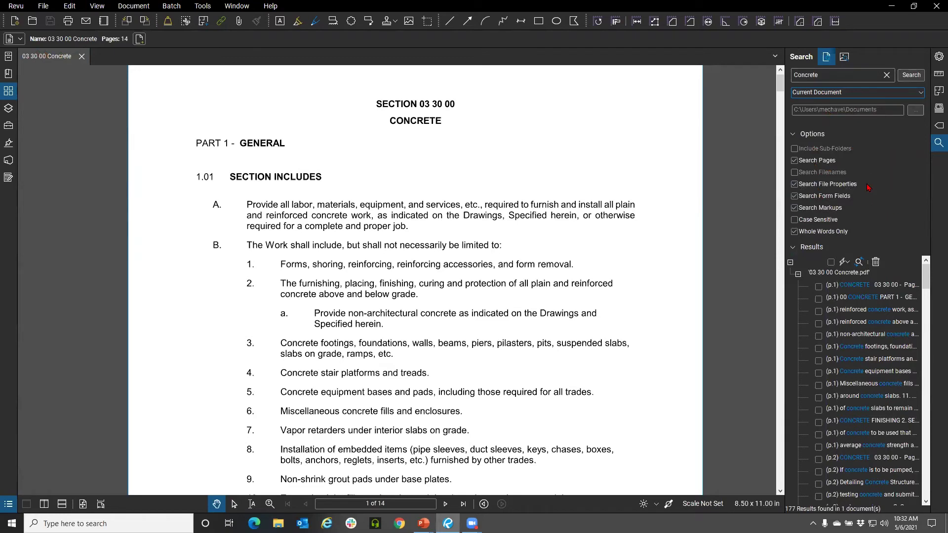
Select all the search results for Concrete, locate several page 1 occurrences, and view the operations available for checked results
{"action": "left_click", "coordinate": [831, 262]}
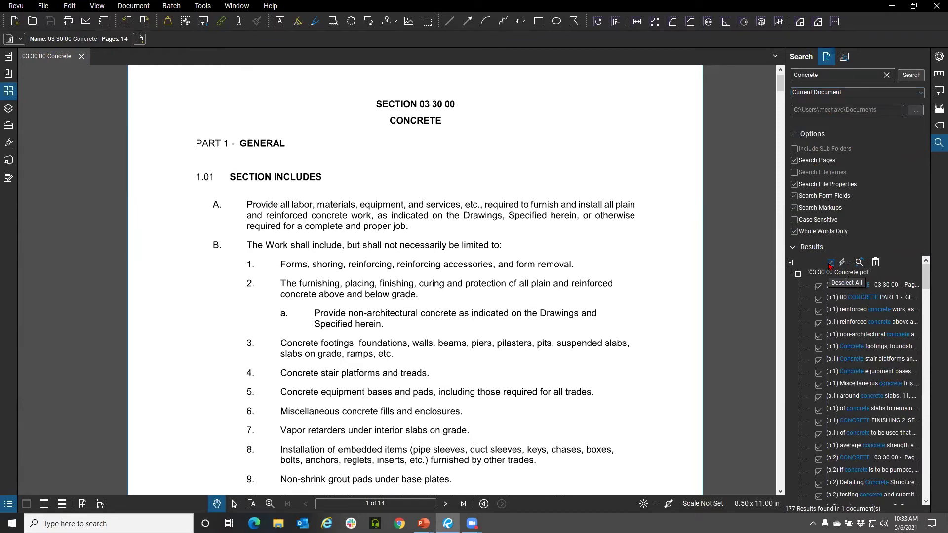
{"action": "left_click", "coordinate": [858, 286]}
{"action": "left_click", "coordinate": [860, 297]}
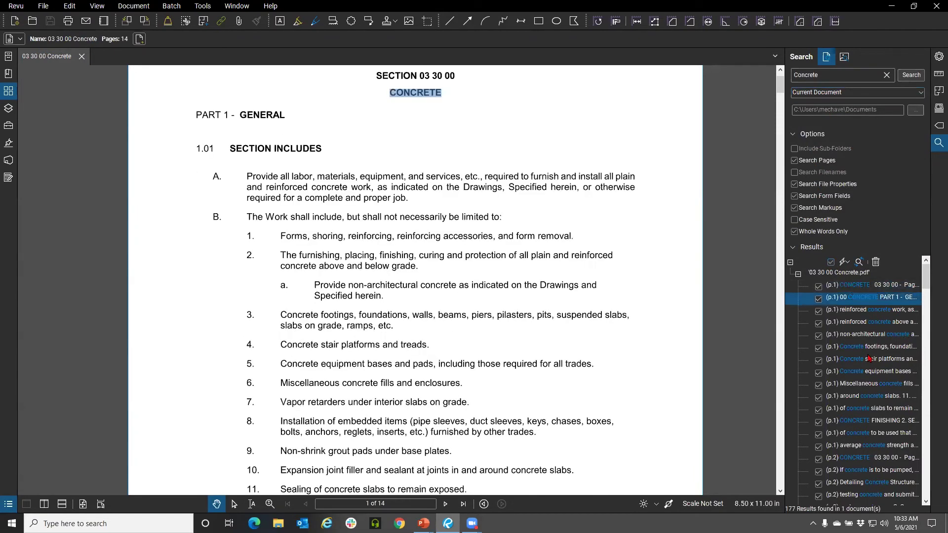
{"action": "left_click", "coordinate": [868, 346]}
{"action": "left_click", "coordinate": [858, 290]}
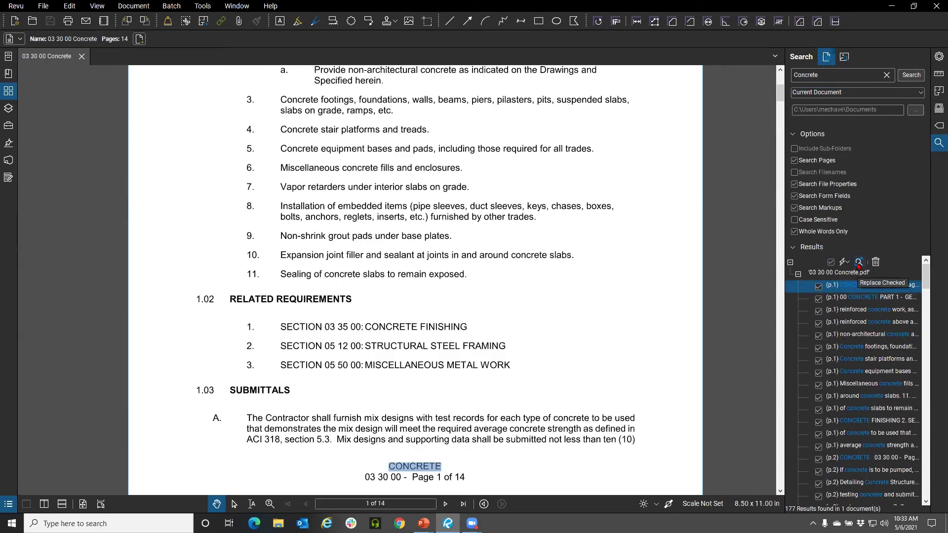
{"action": "left_click", "coordinate": [847, 265]}
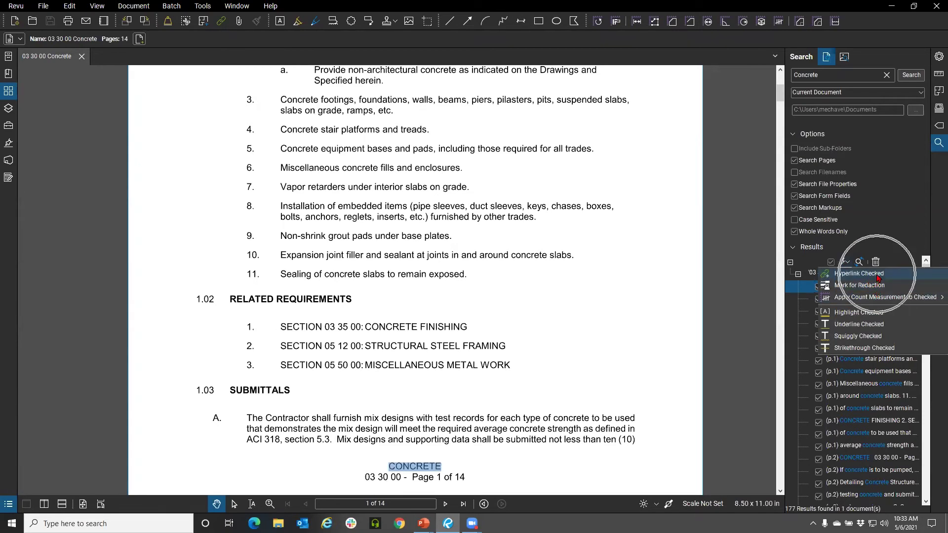
{"action": "left_click", "coordinate": [880, 347]}
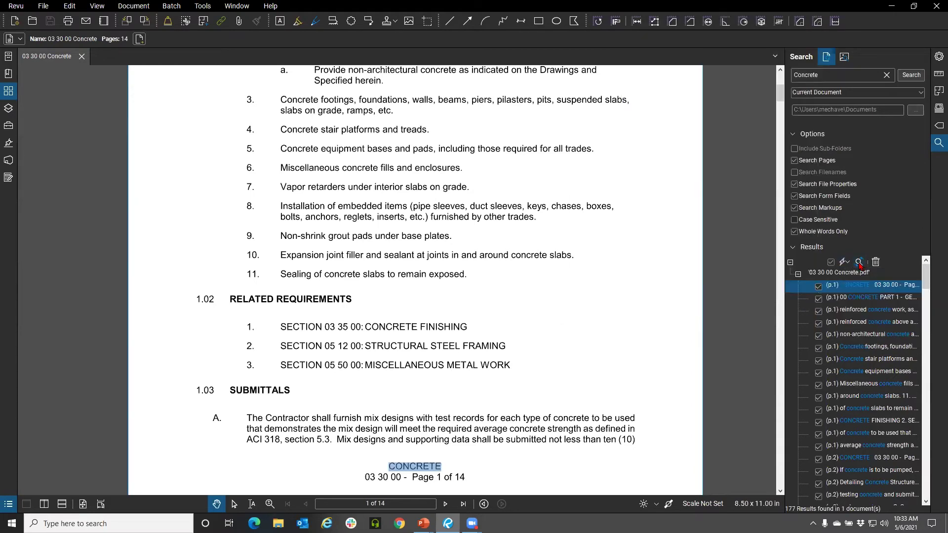
Replace every checked occurrence of Concrete with a person's first name, skipping text in fonts without editable permissions
{"action": "left_click", "coordinate": [860, 262]}
{"action": "type", "text": "mICHAEL"}
{"action": "key", "text": "BackSpace"}
{"action": "key", "text": "BackSpace"}
{"action": "key", "text": "BackSpace"}
{"action": "key", "text": "BackSpace"}
{"action": "key", "text": "BackSpace"}
{"action": "key", "text": "BackSpace"}
{"action": "key", "text": "Caps_Lock"}
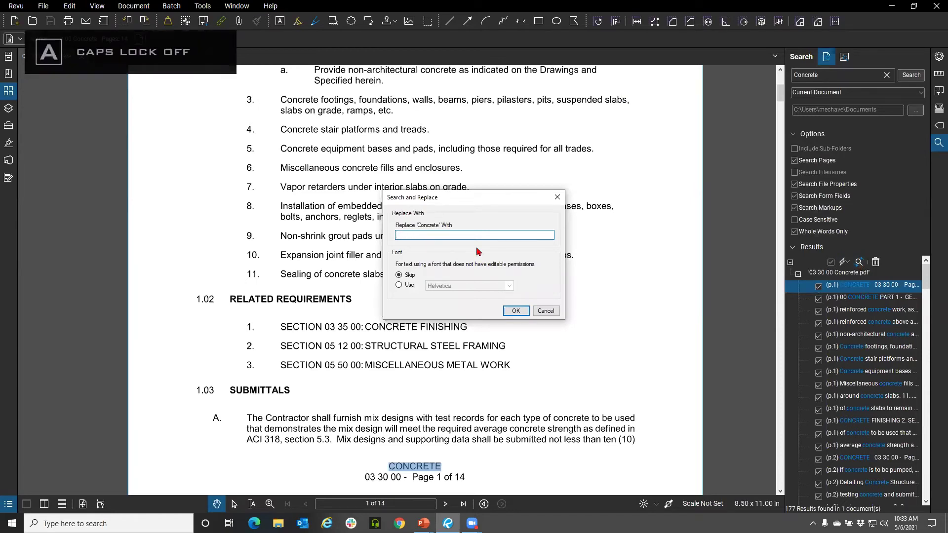
{"action": "type", "text": "Michael"}
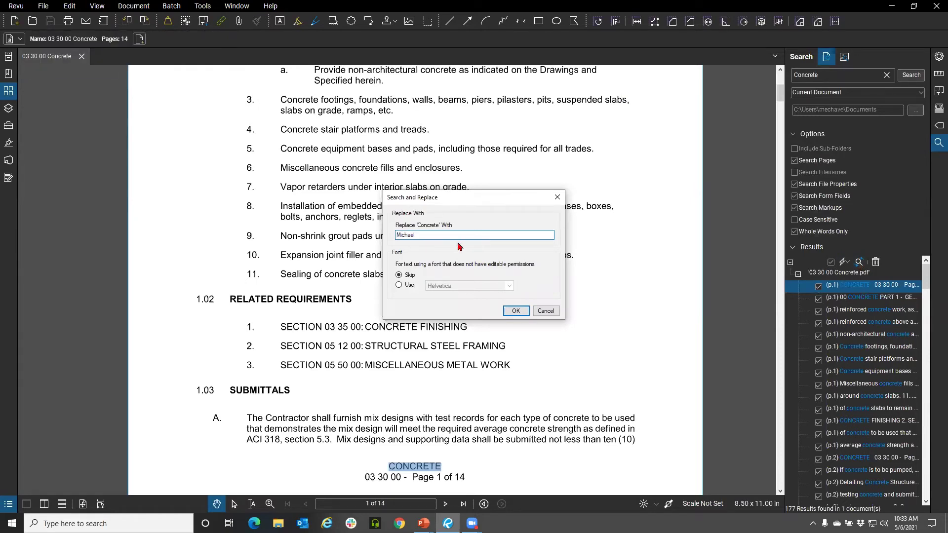
{"action": "left_click", "coordinate": [515, 309]}
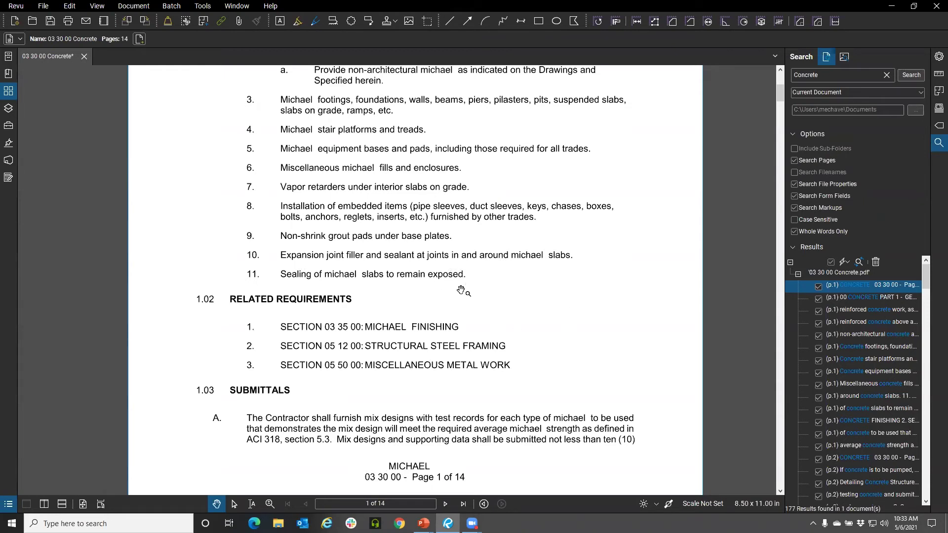
Export the entire document as the Word file 03 30 00 Concrete.docx, saved to disk on the Desktop
{"action": "left_click", "coordinate": [43, 7]}
{"action": "mouse_move", "coordinate": [98, 228]}
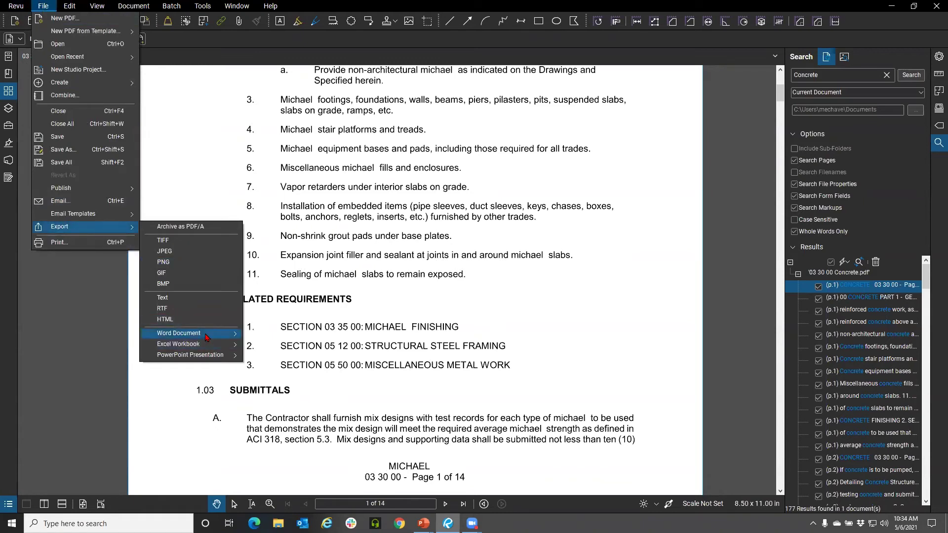
{"action": "mouse_move", "coordinate": [207, 338]}
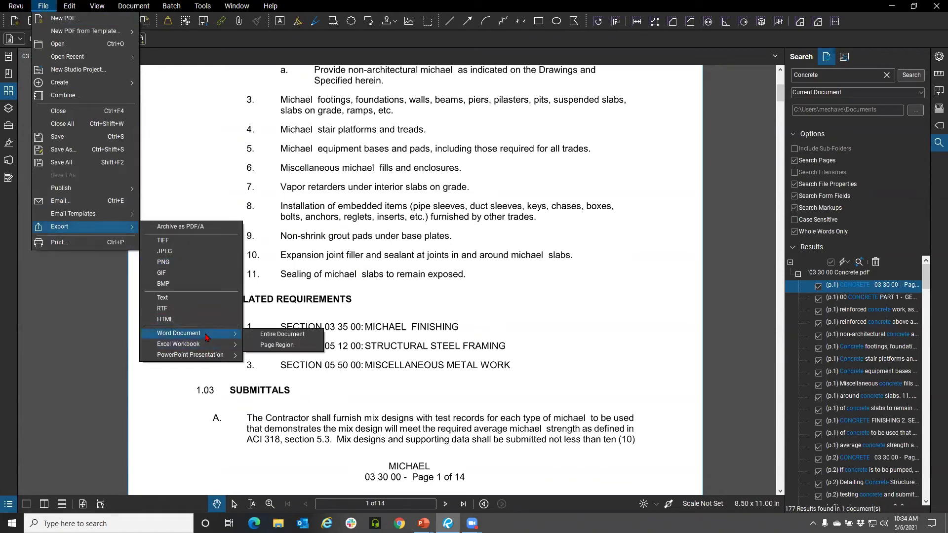
{"action": "left_click", "coordinate": [284, 349]}
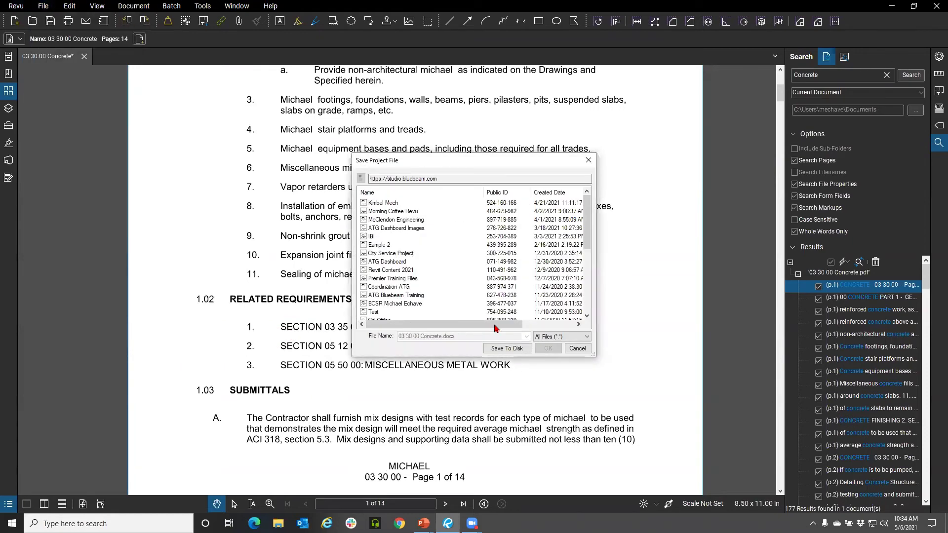
{"action": "left_click", "coordinate": [509, 351]}
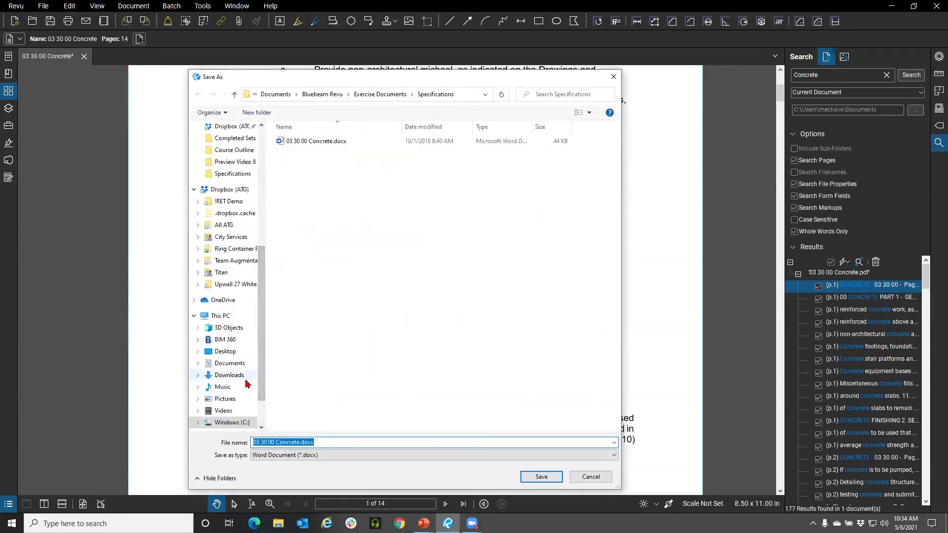
{"action": "left_click", "coordinate": [236, 354]}
{"action": "left_click", "coordinate": [541, 477]}
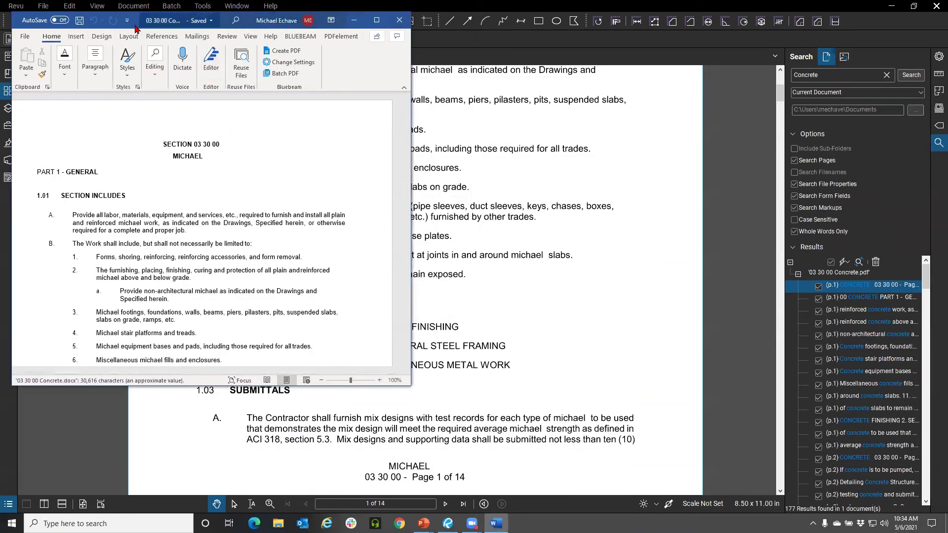
Maximize the exported Word document and examine its replaced words, numbered lists and formatting on the opening pages
{"action": "double_click", "coordinate": [140, 25]}
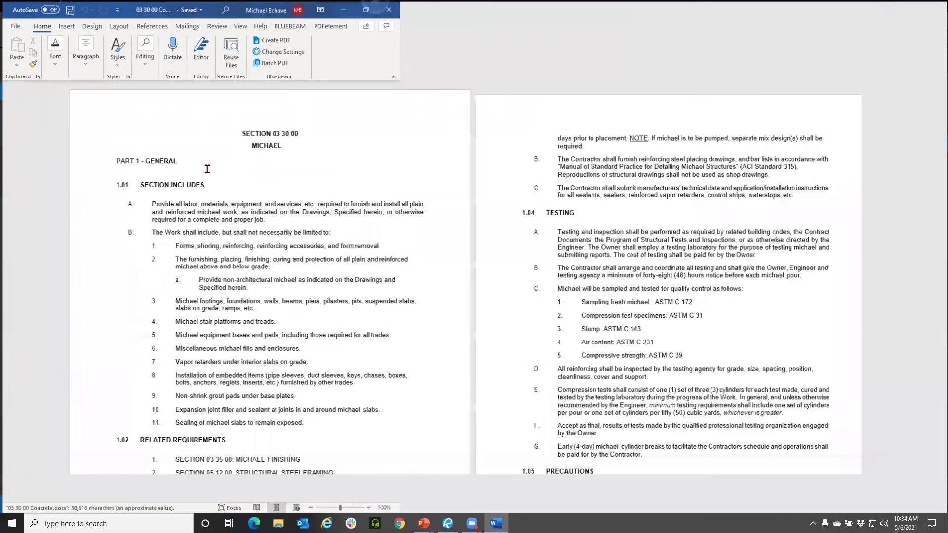
{"action": "left_click_drag", "start_coordinate": [278, 144], "coordinate": [241, 145]}
{"action": "left_click_drag", "start_coordinate": [170, 301], "coordinate": [294, 296]}
{"action": "scroll", "coordinate": [268, 330], "scroll_direction": "down", "scroll_amount": 3}
{"action": "scroll", "coordinate": [267, 330], "scroll_direction": "down", "scroll_amount": 2}
{"action": "left_click", "coordinate": [294, 364]}
{"action": "left_click_drag", "start_coordinate": [221, 374], "coordinate": [289, 399]}
{"action": "scroll", "coordinate": [303, 425], "scroll_direction": "up", "scroll_amount": 4}
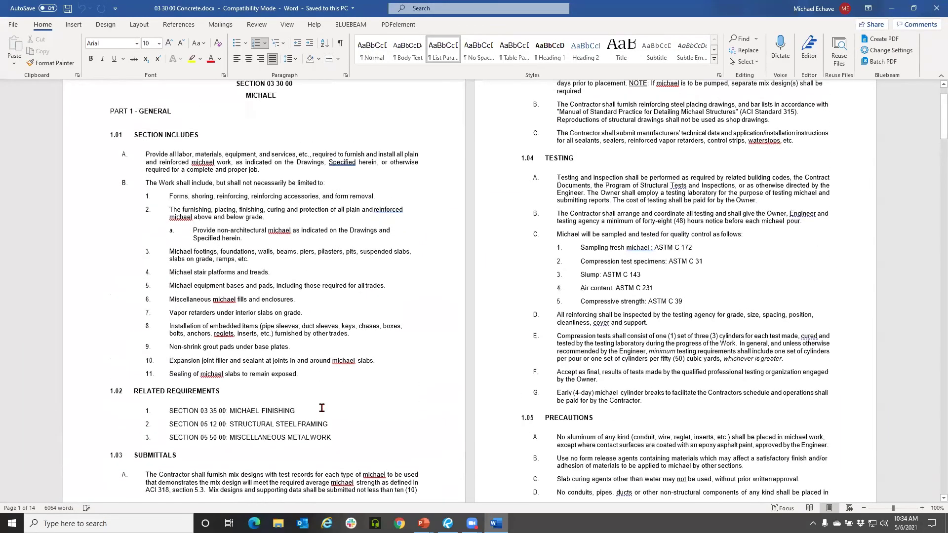
{"action": "scroll", "coordinate": [321, 406], "scroll_direction": "up", "scroll_amount": 1}
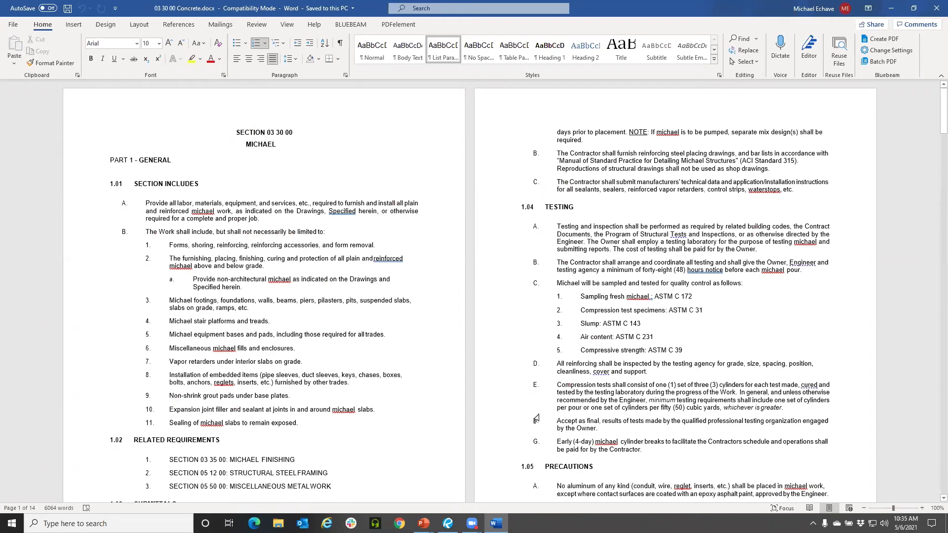
Close the Word document, open the pinned A1.2.0 - 2ND FLOOR REFERENCE PLAN.pdf in Revu and hide the File Access list
{"action": "left_click", "coordinate": [935, 7]}
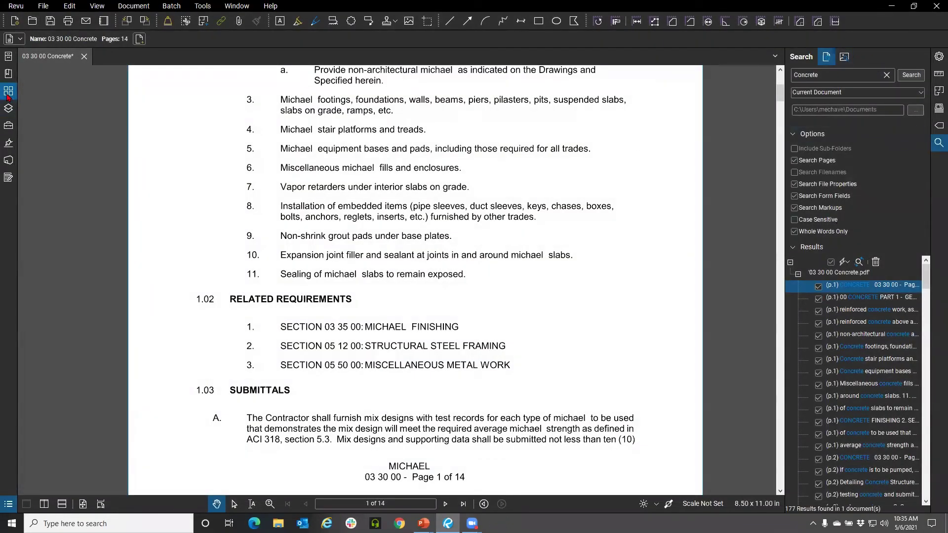
{"action": "left_click", "coordinate": [8, 57]}
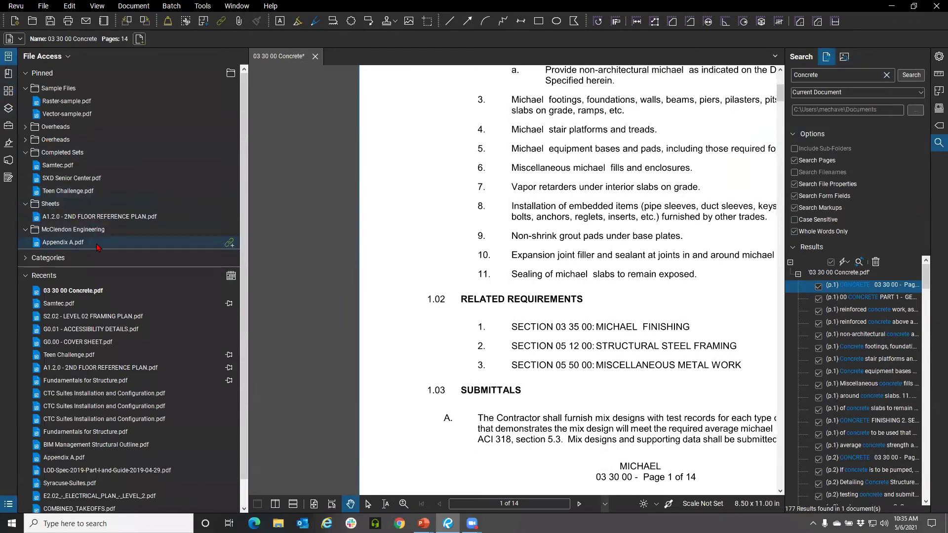
{"action": "left_click", "coordinate": [99, 216]}
{"action": "left_click", "coordinate": [8, 57]}
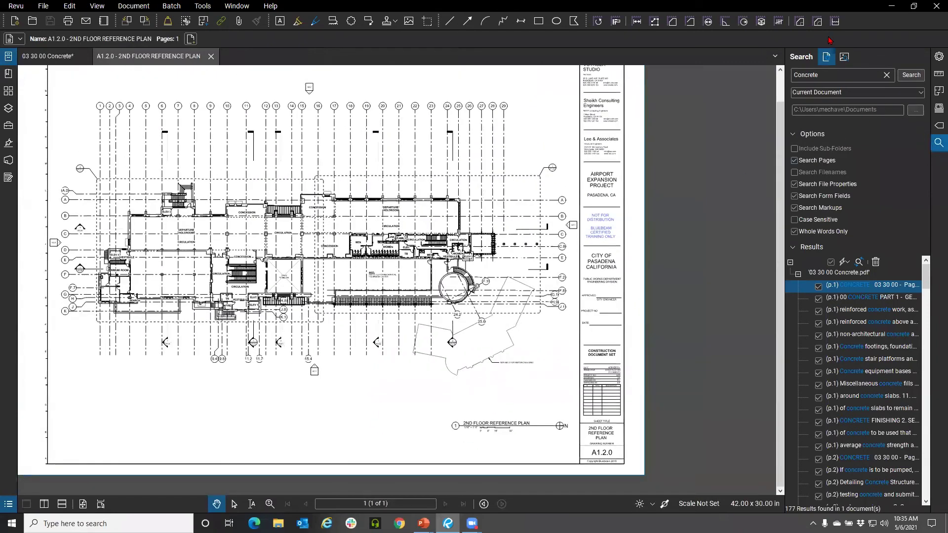
Set up a visual search by capturing a rectangle around the first round sink in the restroom counter
{"action": "left_click", "coordinate": [844, 58]}
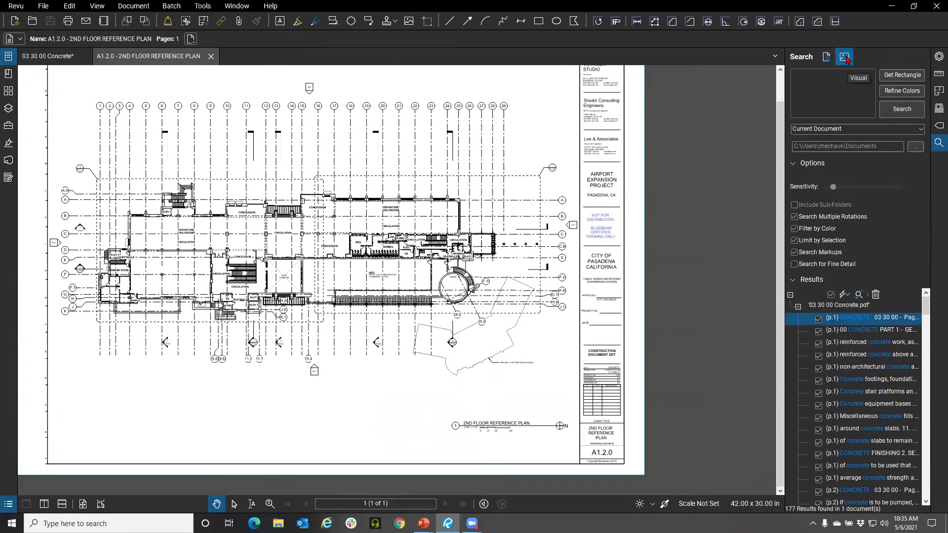
{"action": "left_click", "coordinate": [904, 77]}
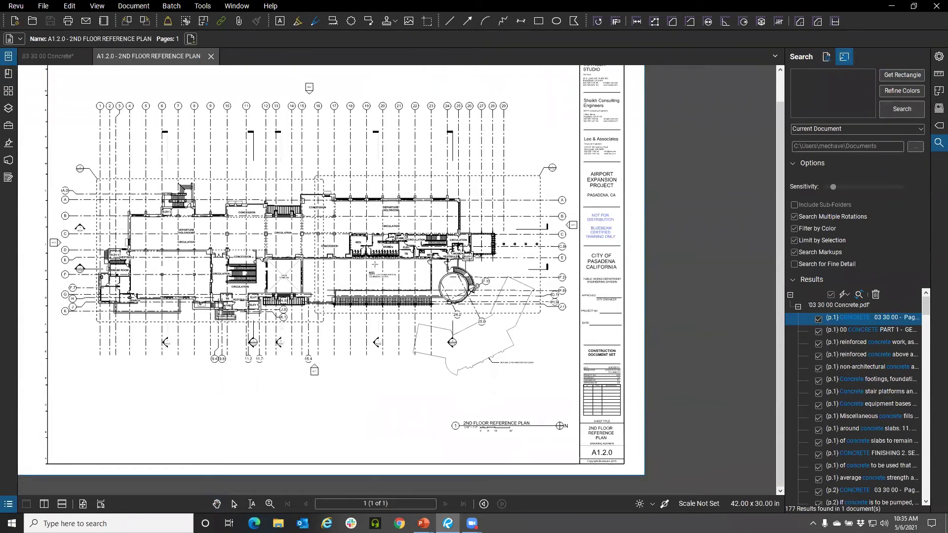
{"action": "scroll", "coordinate": [375, 265], "scroll_direction": "up", "scroll_amount": 10}
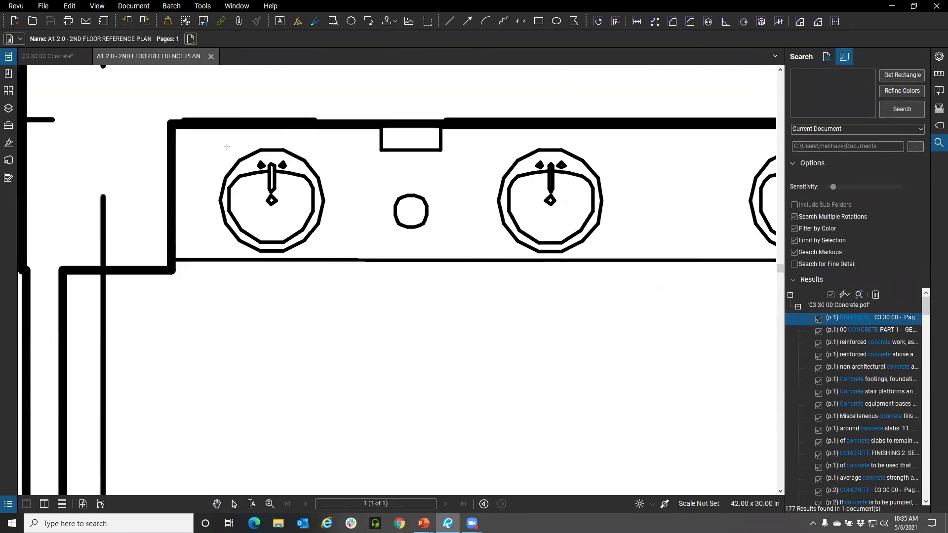
{"action": "left_click_drag", "start_coordinate": [210, 140], "coordinate": [355, 280]}
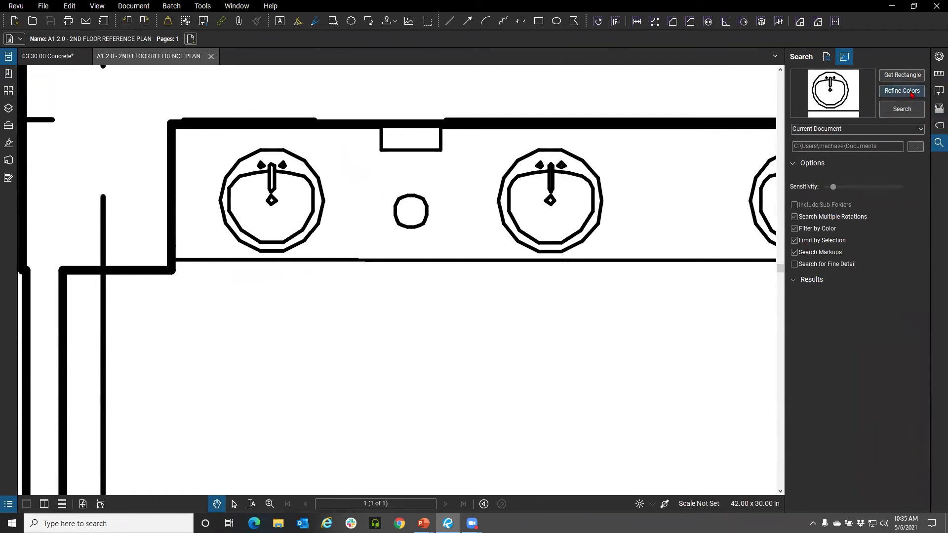
Raise the visual search sensitivity slightly and search the current document for the sink symbol
{"action": "left_click", "coordinate": [870, 130]}
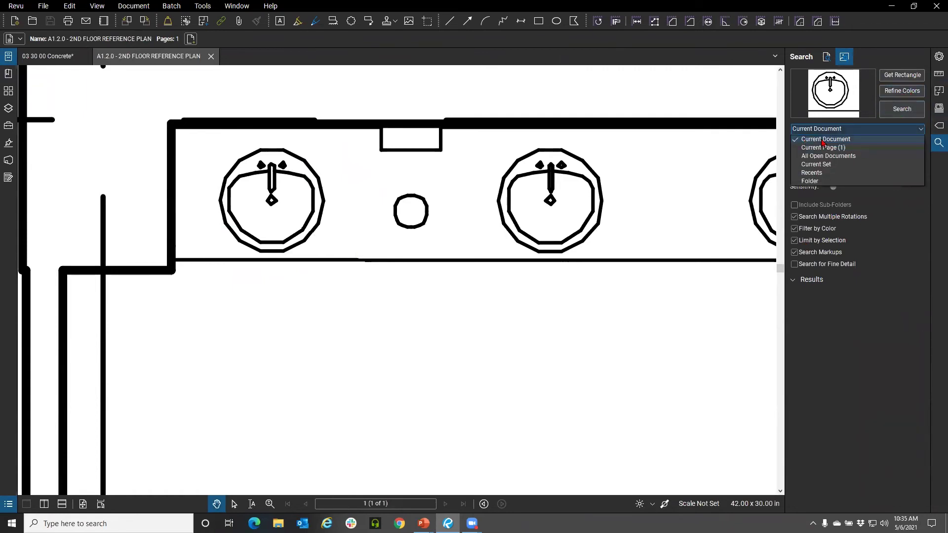
{"action": "left_click", "coordinate": [818, 182]}
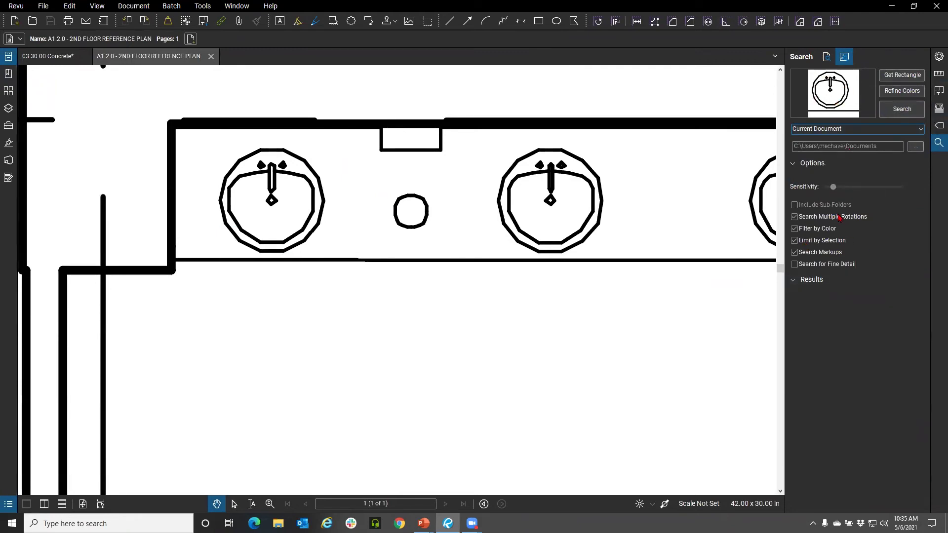
{"action": "left_click_drag", "start_coordinate": [834, 187], "coordinate": [841, 187]}
{"action": "left_click", "coordinate": [903, 109]}
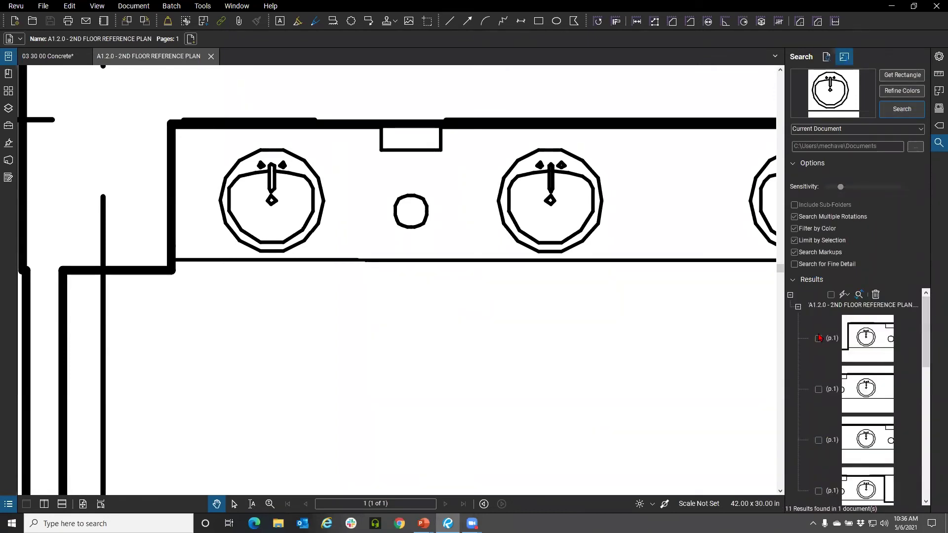
Locate the first two sink matches on the plan from the visual search results
{"action": "left_click", "coordinate": [872, 352]}
{"action": "left_click", "coordinate": [876, 390]}
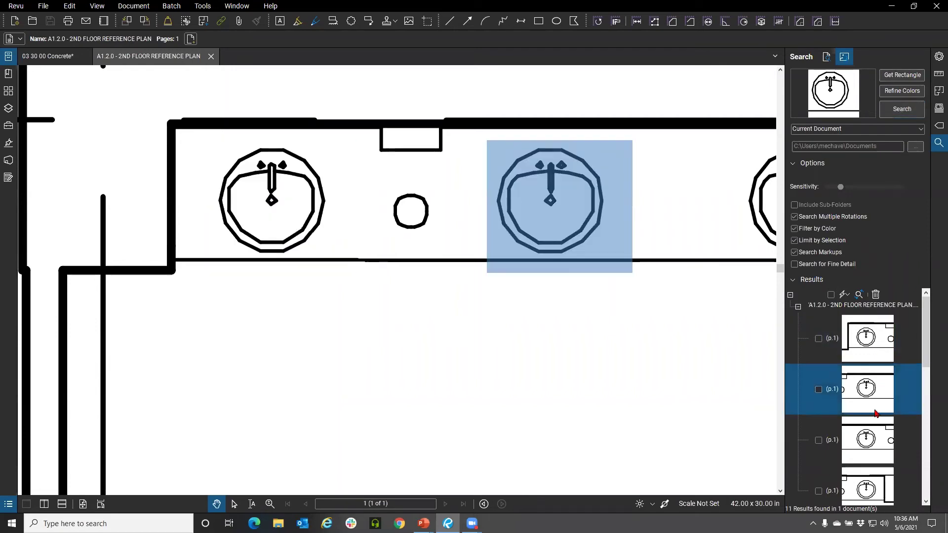
Locate the remaining sink matches on the plan one after another from the visual search results, ending back at the first match
{"action": "left_click", "coordinate": [871, 439]}
{"action": "left_click", "coordinate": [877, 476]}
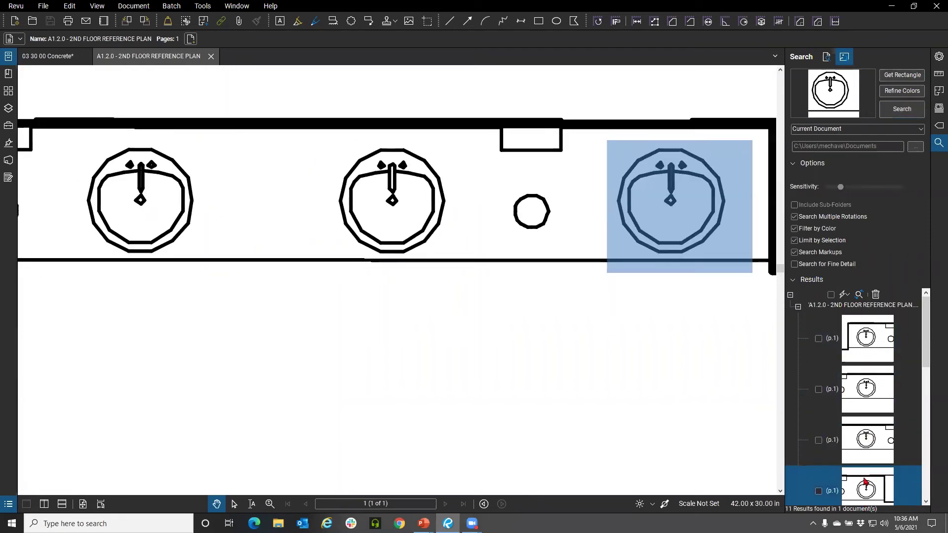
{"action": "scroll", "coordinate": [872, 460], "scroll_direction": "down", "scroll_amount": 3}
{"action": "left_click", "coordinate": [884, 385]}
{"action": "left_click", "coordinate": [872, 436]}
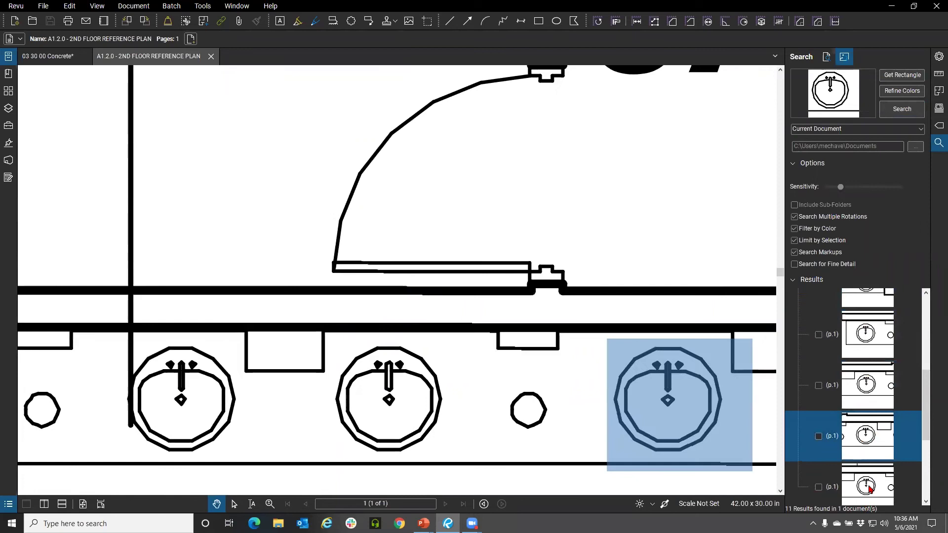
{"action": "left_click", "coordinate": [871, 487]}
{"action": "scroll", "coordinate": [859, 376], "scroll_direction": "down", "scroll_amount": 1}
{"action": "scroll", "coordinate": [859, 377], "scroll_direction": "up", "scroll_amount": 1}
{"action": "left_click", "coordinate": [868, 338]}
{"action": "scroll", "coordinate": [434, 296], "scroll_direction": "down", "scroll_amount": 3}
Try to apply the Water Closet count measurement from My Tools to the sink search results without checking any of them
{"action": "left_click", "coordinate": [847, 295]}
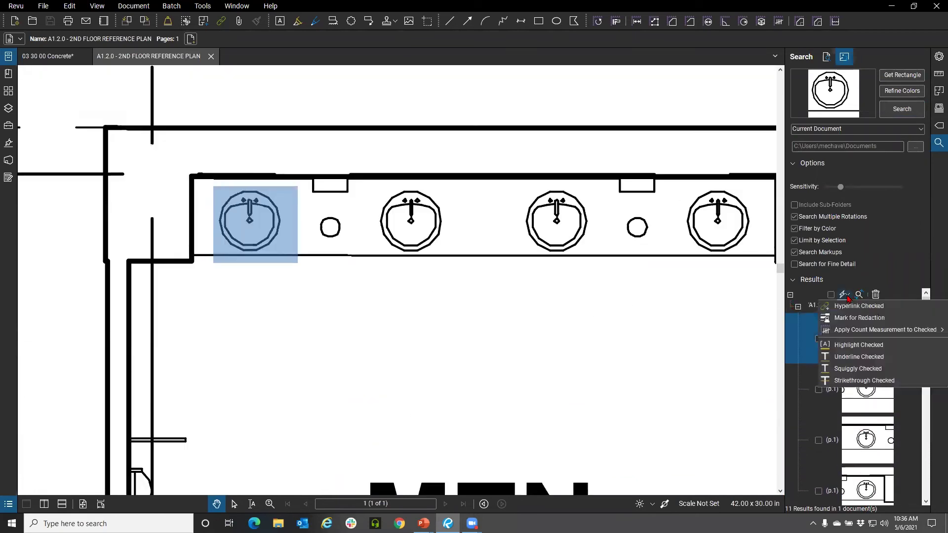
{"action": "mouse_move", "coordinate": [854, 331]}
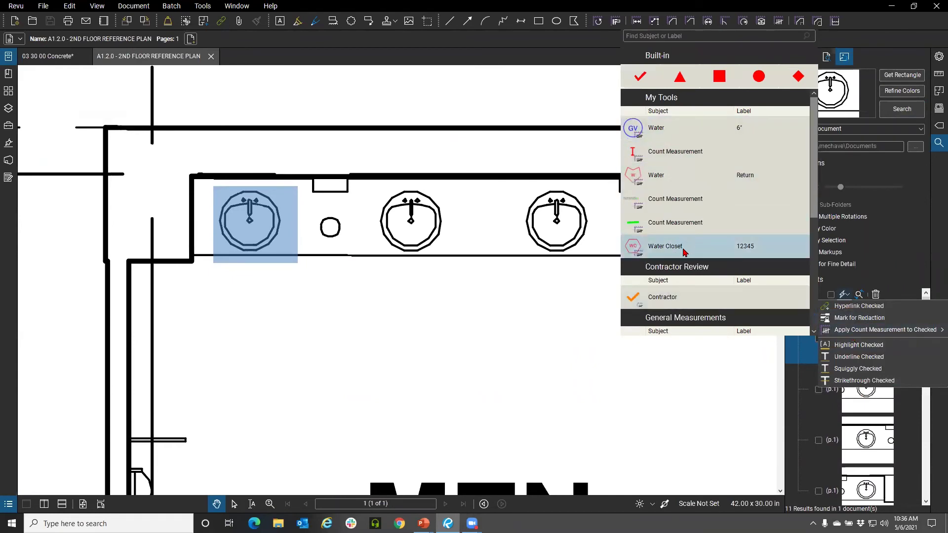
{"action": "scroll", "coordinate": [664, 232], "scroll_direction": "down", "scroll_amount": 3}
{"action": "scroll", "coordinate": [664, 208], "scroll_direction": "down", "scroll_amount": 2}
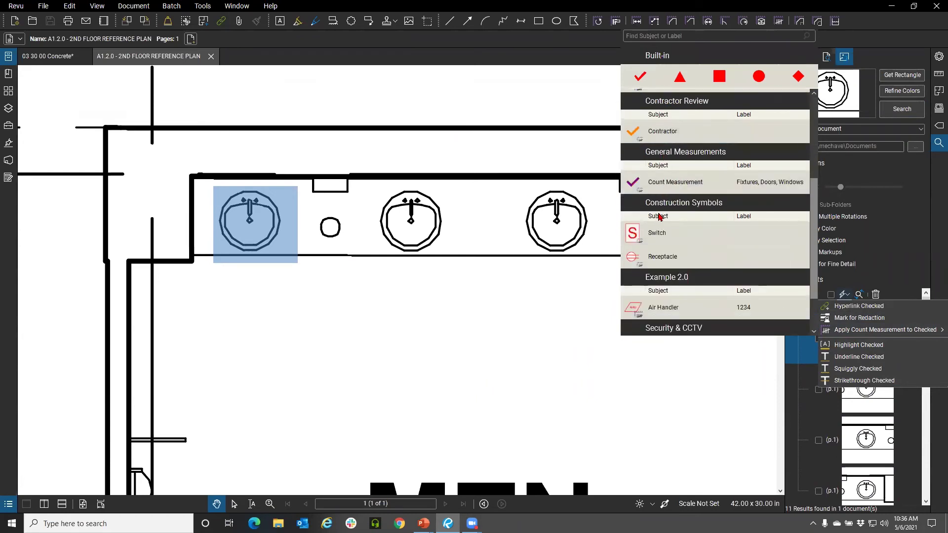
{"action": "scroll", "coordinate": [672, 259], "scroll_direction": "down", "scroll_amount": 1}
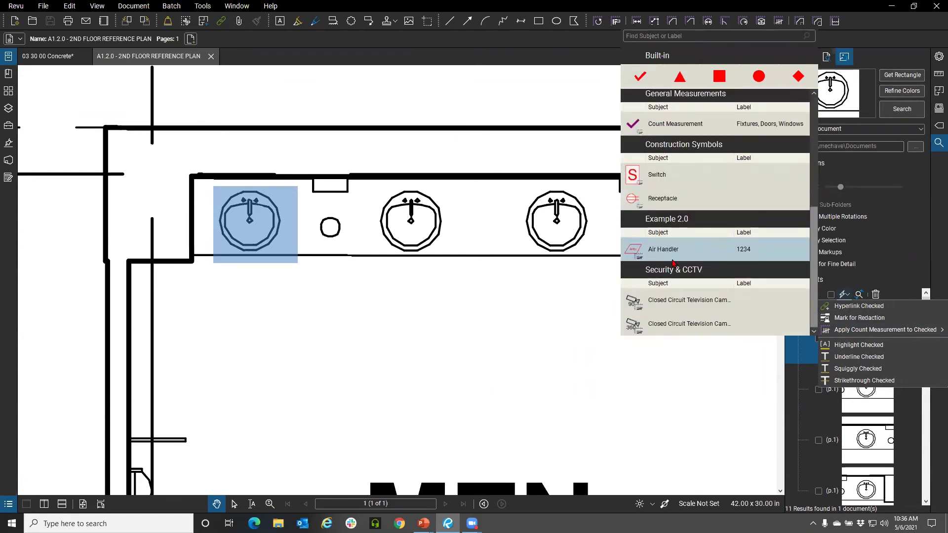
{"action": "scroll", "coordinate": [673, 263], "scroll_direction": "up", "scroll_amount": 6}
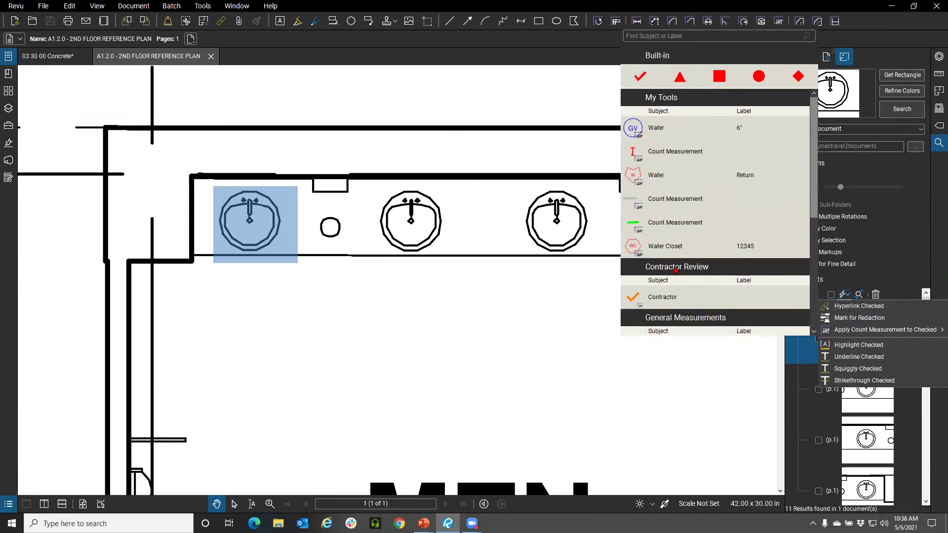
{"action": "left_click", "coordinate": [688, 249]}
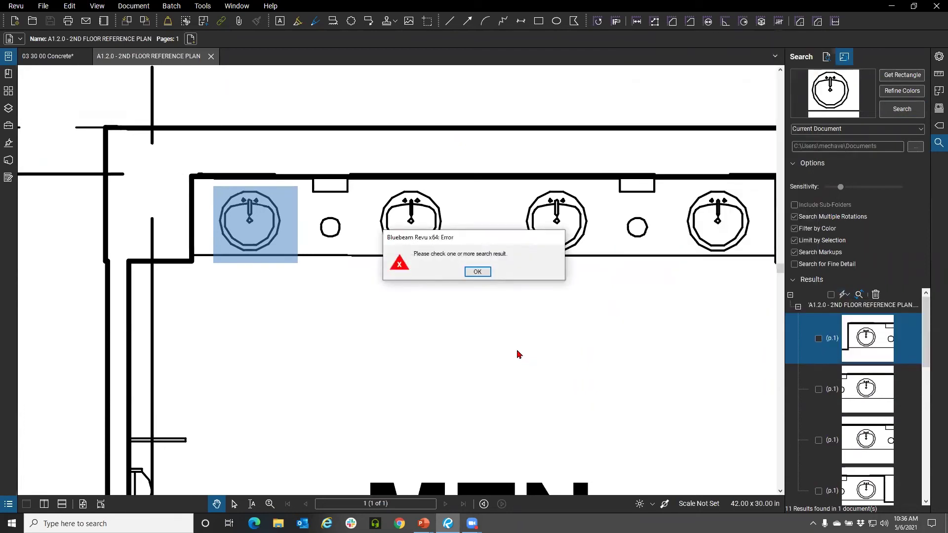
{"action": "left_click", "coordinate": [478, 273]}
Check all sink search results and apply the Water Closet count measurement from My Tools to them
{"action": "left_click", "coordinate": [831, 295]}
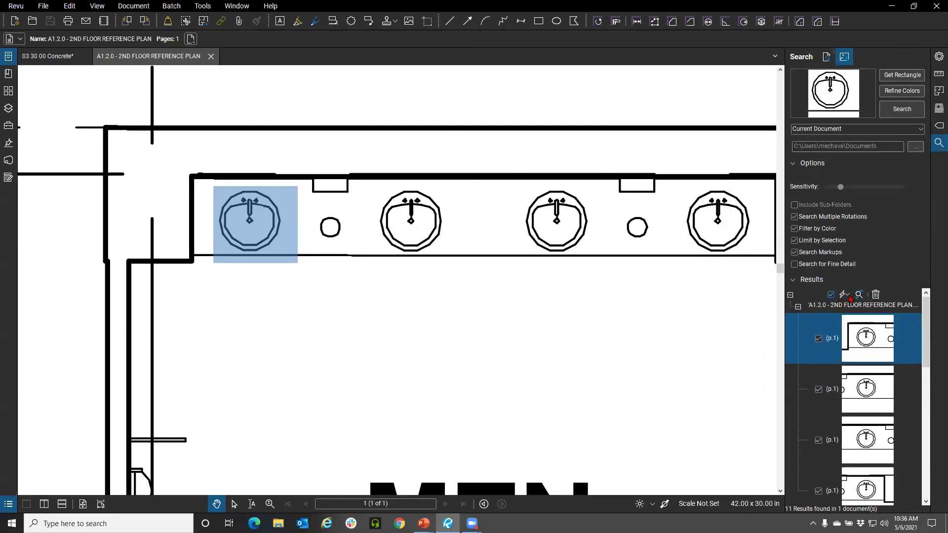
{"action": "left_click", "coordinate": [847, 295]}
{"action": "mouse_move", "coordinate": [884, 330]}
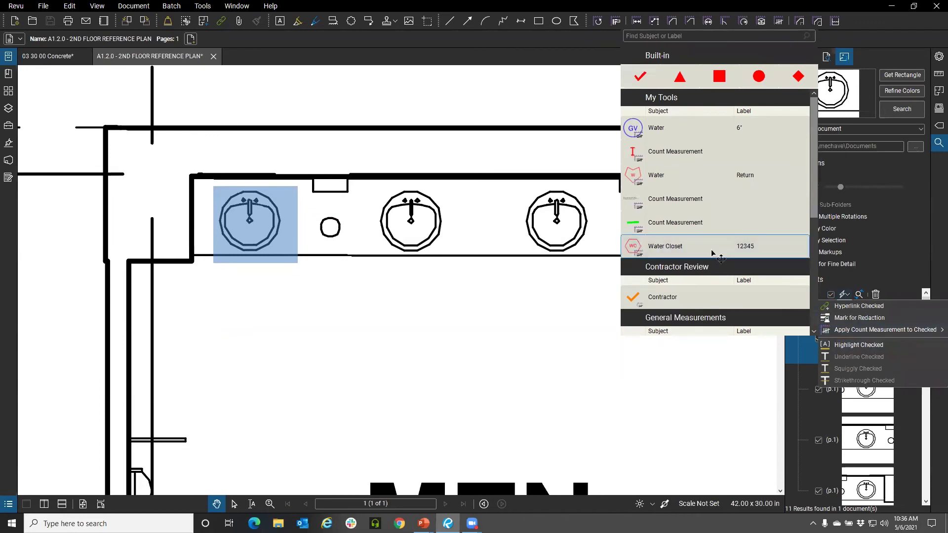
{"action": "left_click", "coordinate": [716, 249]}
Examine the count markups placed over the restroom sinks and view the tool sets in the Tool Chest
{"action": "scroll", "coordinate": [269, 264], "scroll_direction": "down", "scroll_amount": 3}
{"action": "scroll", "coordinate": [398, 313], "scroll_direction": "down", "scroll_amount": 3}
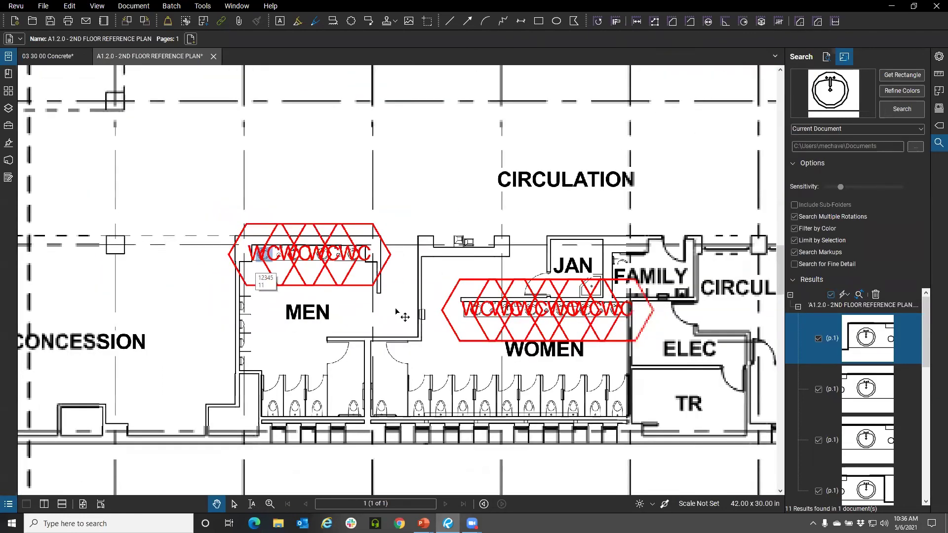
{"action": "scroll", "coordinate": [405, 308], "scroll_direction": "up", "scroll_amount": 3}
{"action": "left_click_drag", "start_coordinate": [360, 318], "coordinate": [478, 350]}
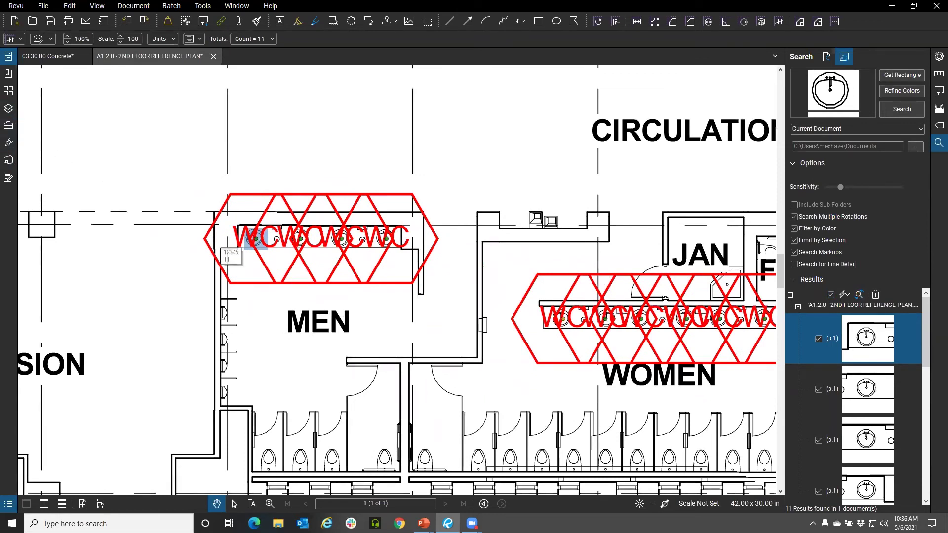
{"action": "key", "text": "alt+x"}
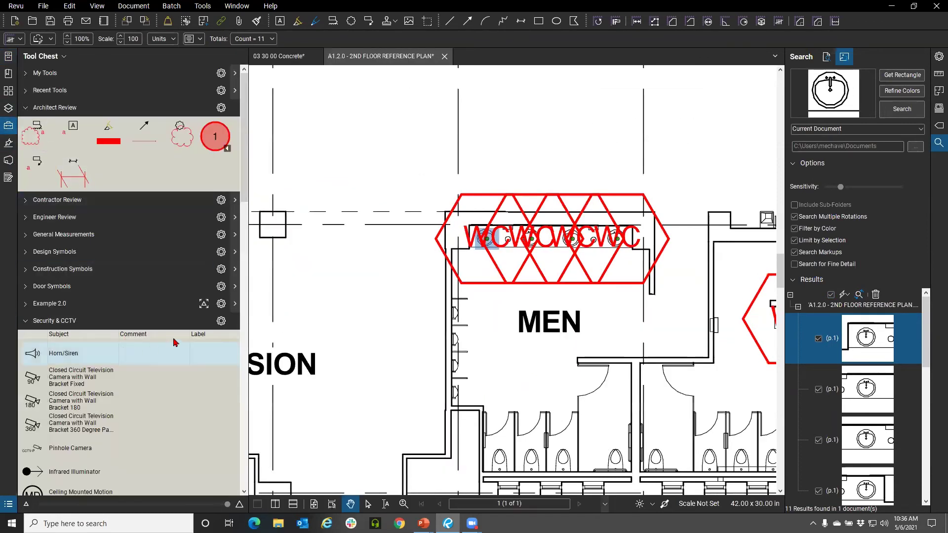
{"action": "left_click", "coordinate": [8, 125]}
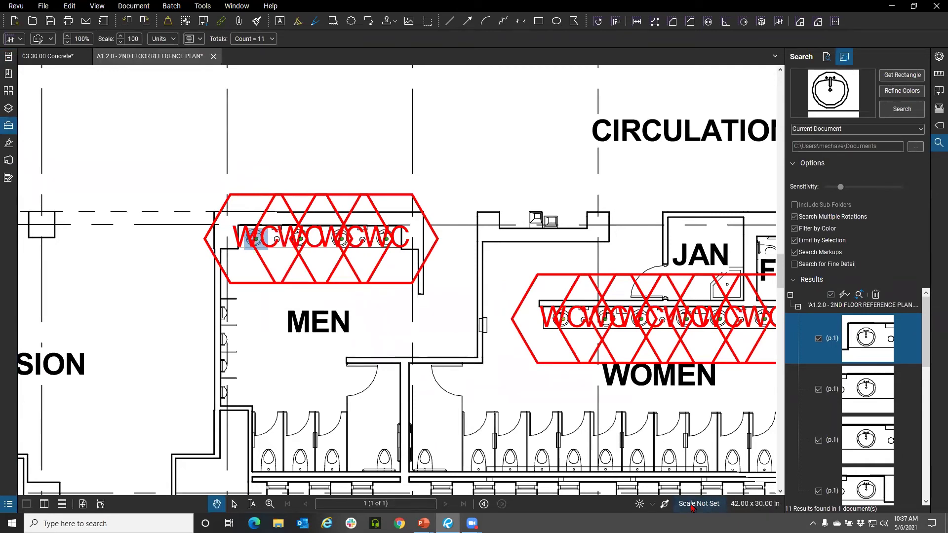
Examine the count markups across the whole floor plan and their entry in the Markups List
{"action": "scroll", "coordinate": [306, 292], "scroll_direction": "down", "scroll_amount": 3}
{"action": "mouse_move", "coordinate": [466, 335]}
{"action": "left_mouse_down"}
{"action": "mouse_move", "coordinate": [282, 288]}
{"action": "mouse_move", "coordinate": [494, 349]}
{"action": "left_mouse_up"}
{"action": "scroll", "coordinate": [316, 296], "scroll_direction": "up", "scroll_amount": 4}
{"action": "scroll", "coordinate": [316, 297], "scroll_direction": "down", "scroll_amount": 7}
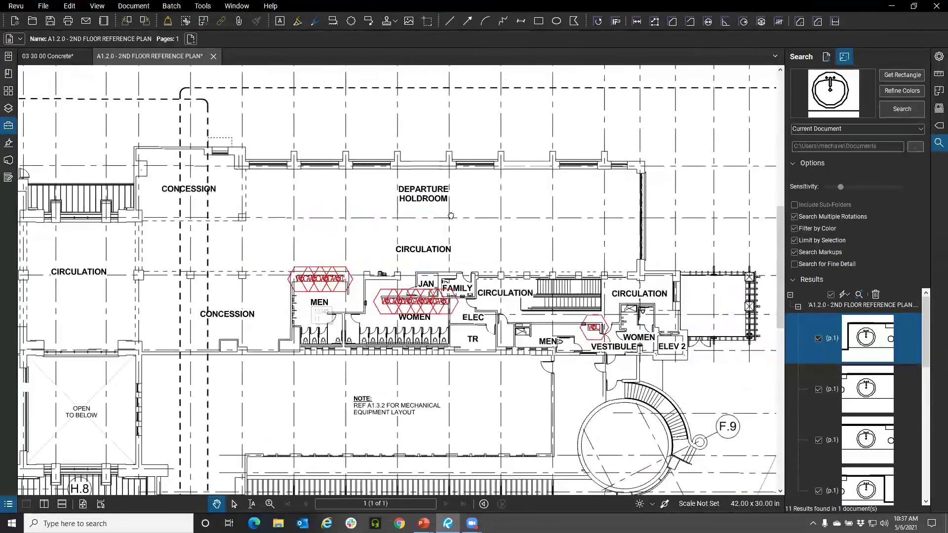
{"action": "scroll", "coordinate": [451, 216], "scroll_direction": "down", "scroll_amount": 3}
{"action": "mouse_move", "coordinate": [447, 194]}
{"action": "left_mouse_down"}
{"action": "mouse_move", "coordinate": [540, 221]}
{"action": "mouse_move", "coordinate": [326, 240]}
{"action": "left_mouse_up"}
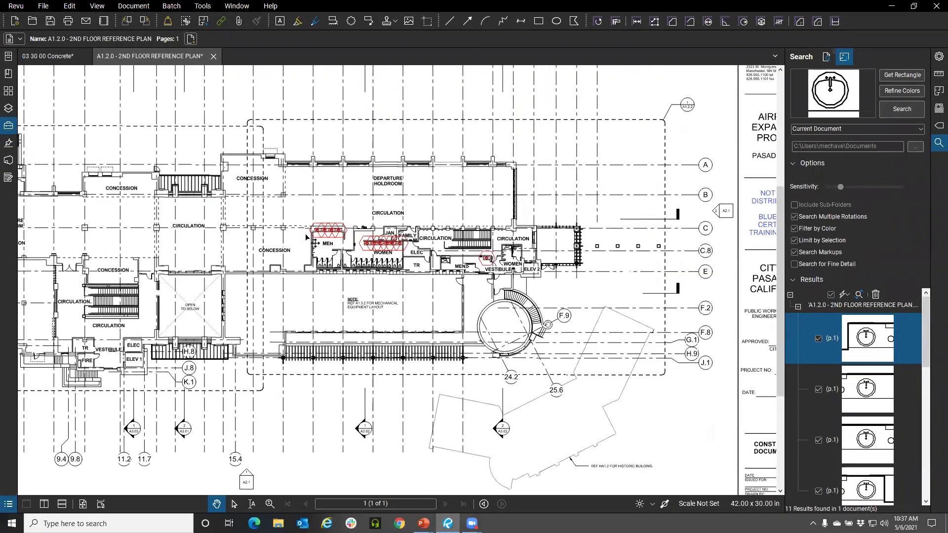
{"action": "scroll", "coordinate": [326, 240], "scroll_direction": "up", "scroll_amount": 5}
{"action": "left_click", "coordinate": [8, 503]}
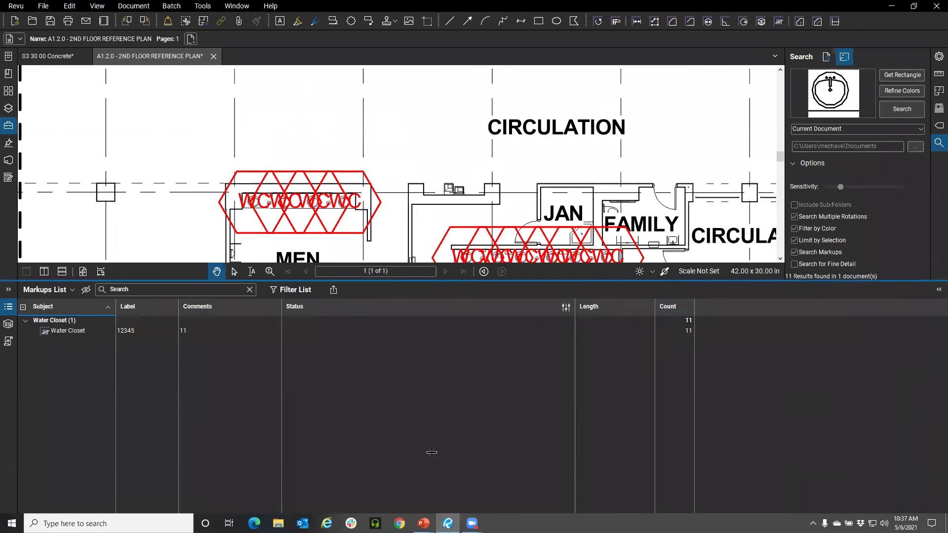
{"action": "key", "text": "alt+l"}
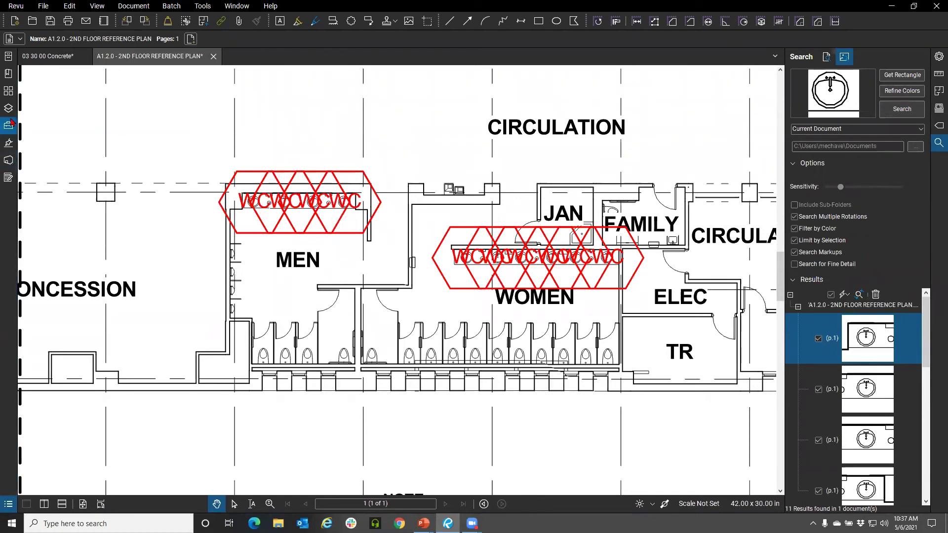
Review the PDF markup summary settings for the plan page, dismiss them without creating a summary, and hide the visual search
{"action": "left_click", "coordinate": [11, 94]}
{"action": "right_click", "coordinate": [121, 121]}
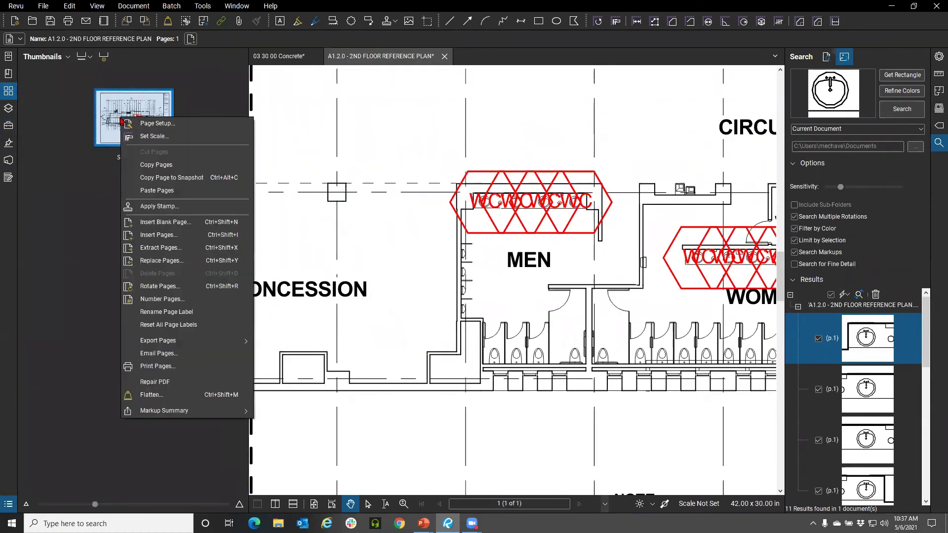
{"action": "mouse_move", "coordinate": [186, 415]}
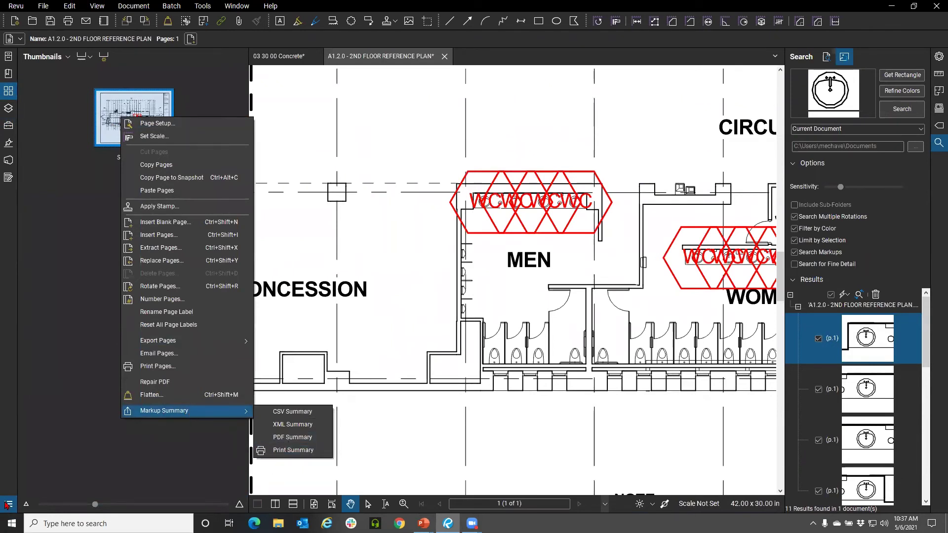
{"action": "left_click", "coordinate": [289, 439]}
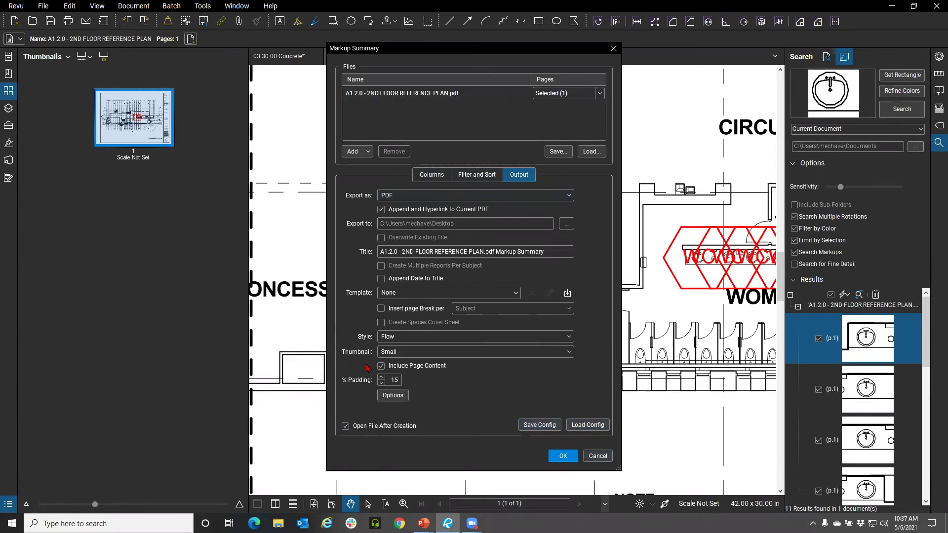
{"action": "left_click", "coordinate": [446, 178]}
{"action": "left_click", "coordinate": [519, 175]}
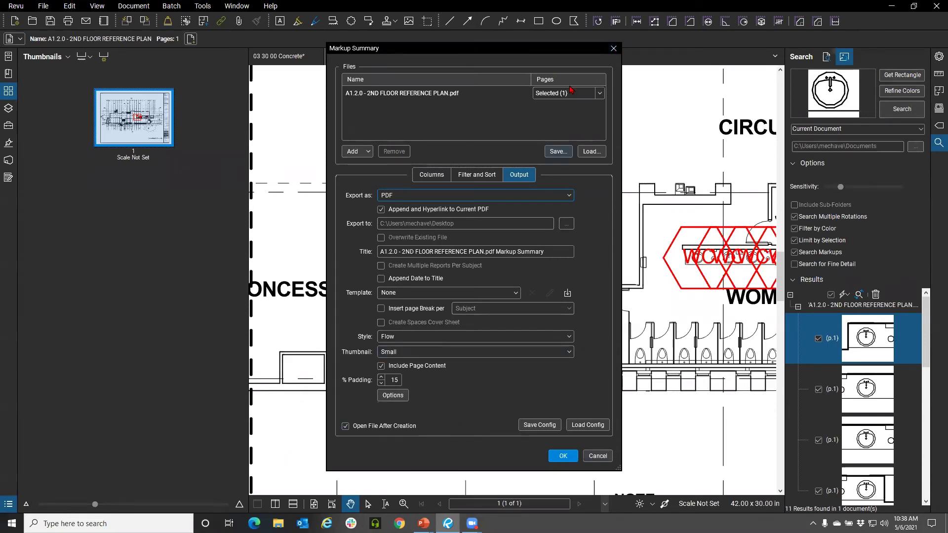
{"action": "left_click", "coordinate": [613, 49]}
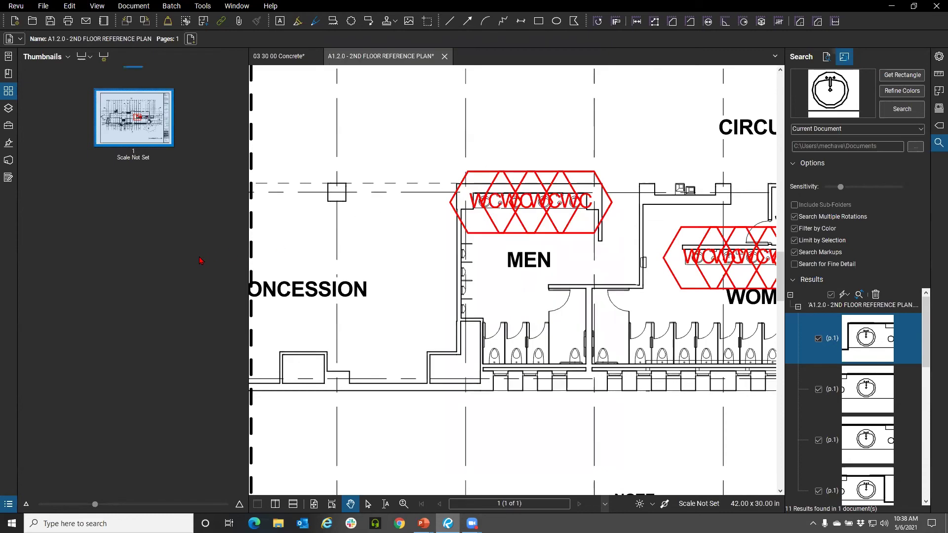
{"action": "left_click", "coordinate": [940, 142]}
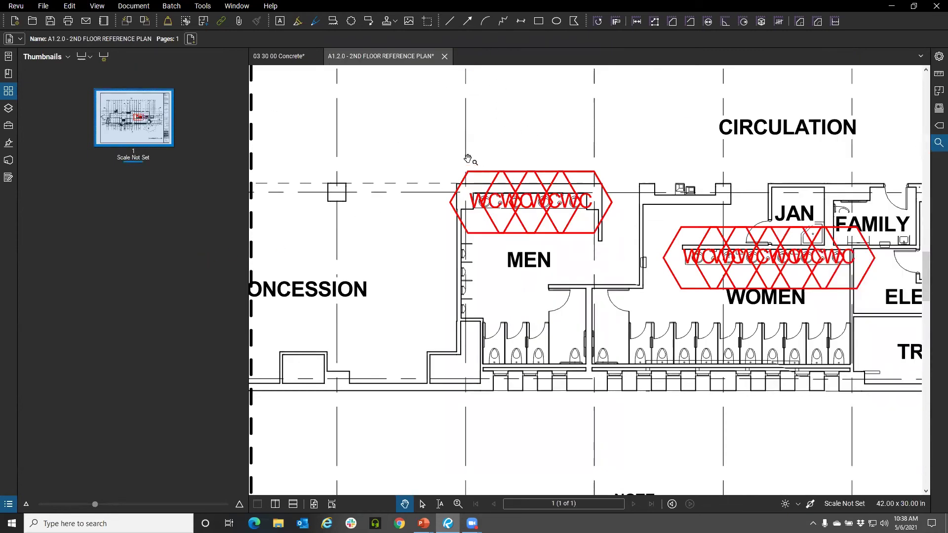
{"action": "scroll", "coordinate": [368, 152], "scroll_direction": "down", "scroll_amount": 3}
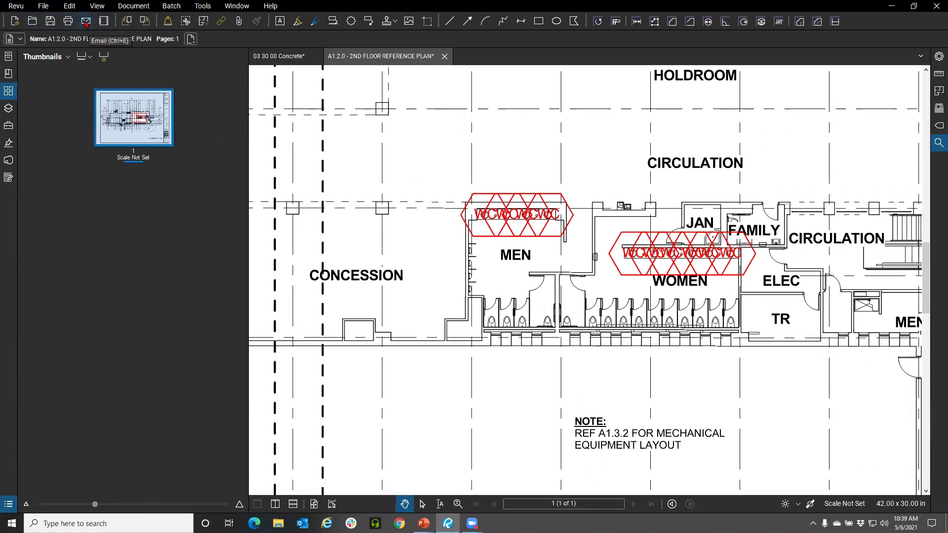
Start an email with the floor plan attached, inspect its subject line, and close the message unsent
{"action": "left_click", "coordinate": [49, 7]}
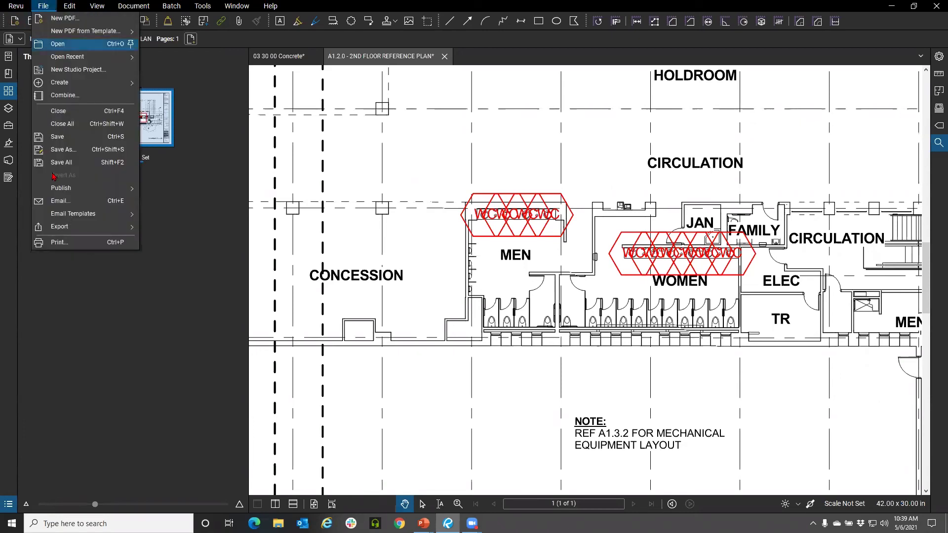
{"action": "mouse_move", "coordinate": [74, 221]}
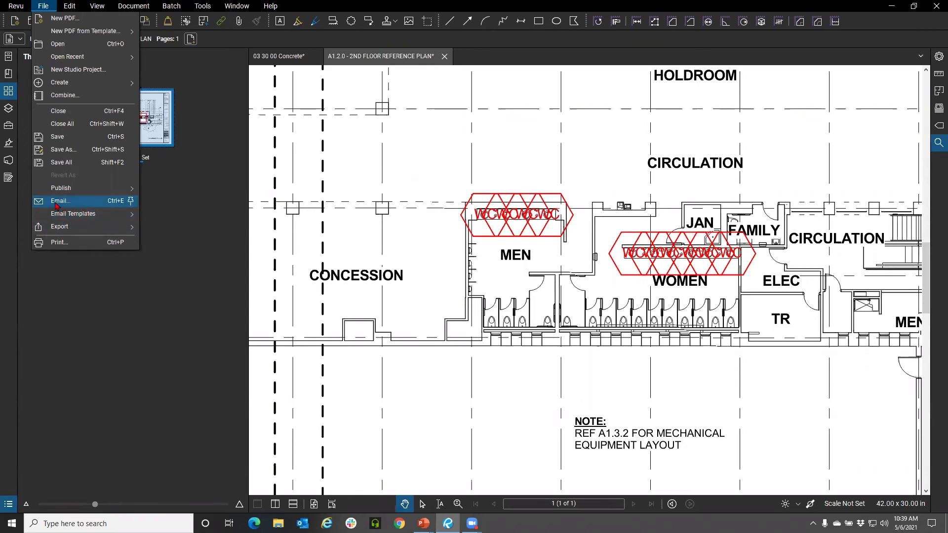
{"action": "key", "text": "Escape"}
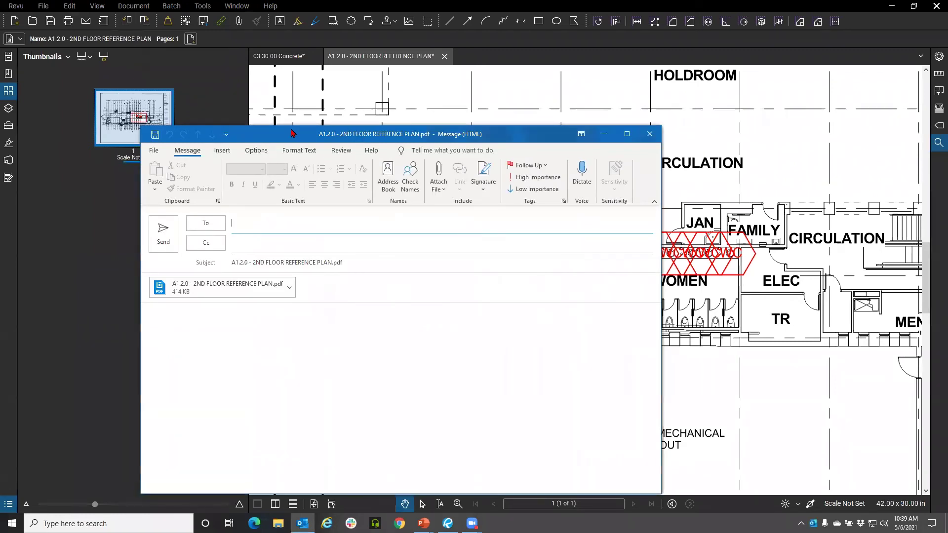
{"action": "left_click_drag", "start_coordinate": [298, 136], "coordinate": [291, 59]}
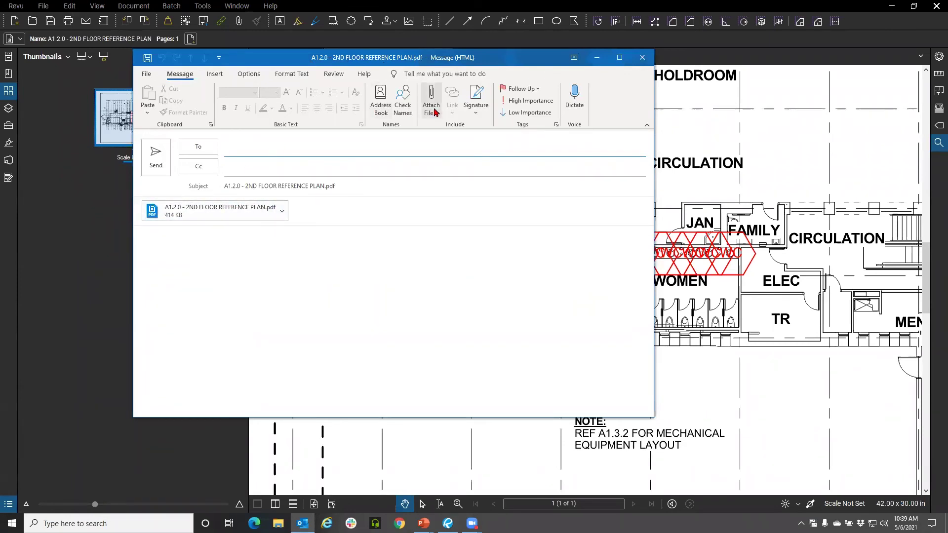
{"action": "left_click", "coordinate": [238, 189]}
{"action": "triple_click", "coordinate": [247, 186]}
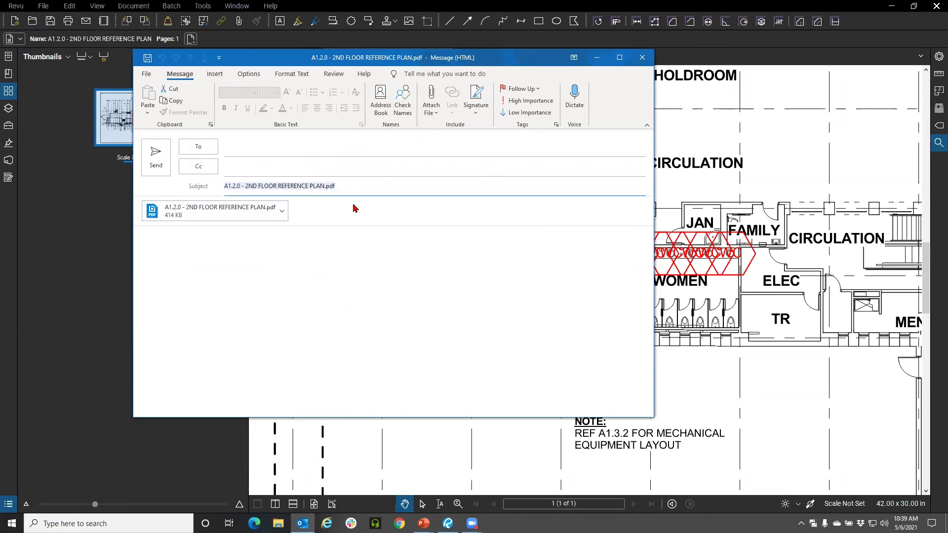
{"action": "left_click", "coordinate": [642, 58]}
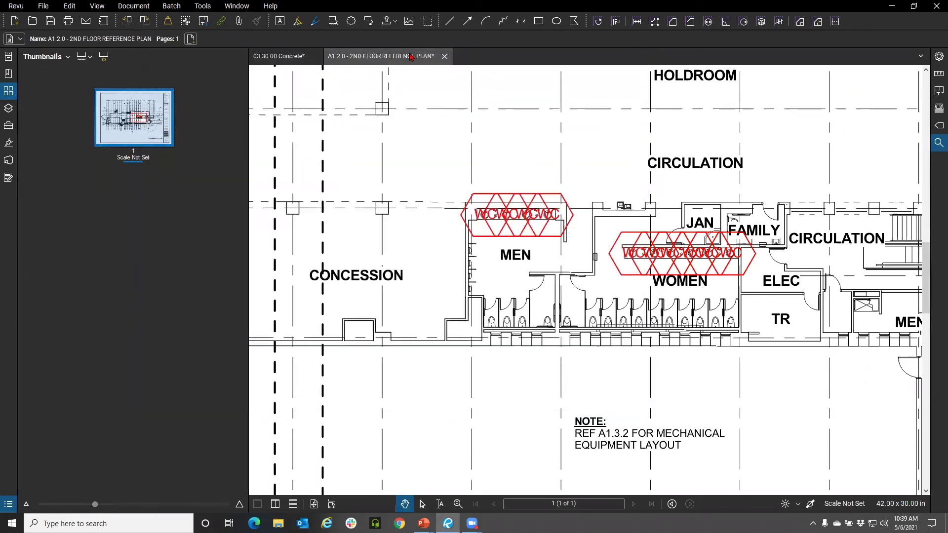
Close the floor plan and the 03 30 00 Concrete document without saving the changes
{"action": "key", "text": "ctrl+w"}
{"action": "left_click", "coordinate": [534, 308]}
{"action": "key", "text": "ctrl+w"}
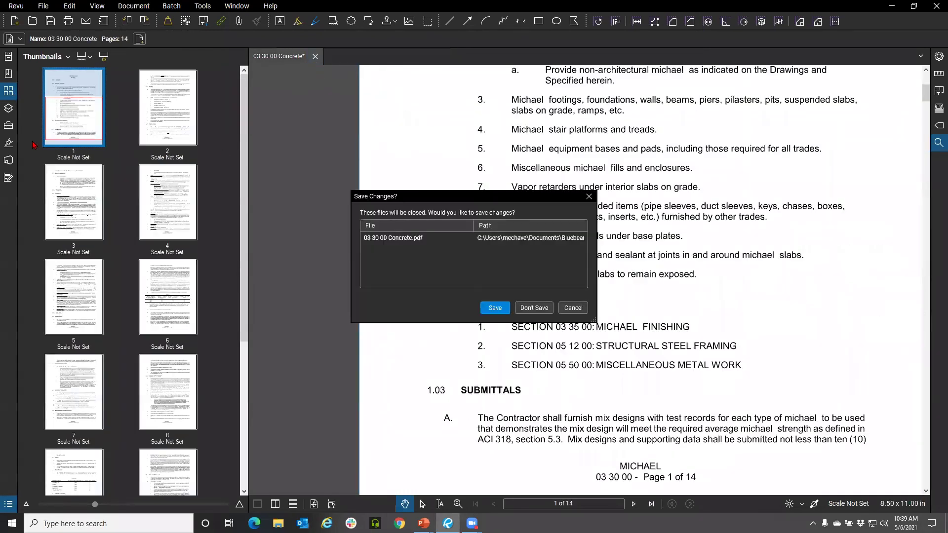
{"action": "left_click", "coordinate": [520, 309]}
Open the A1.2.0 - 2ND FLOOR REFERENCE PLAN and A12.2 - DOOR SCHEDULE drawings from the Sheets folder
{"action": "left_click", "coordinate": [14, 59]}
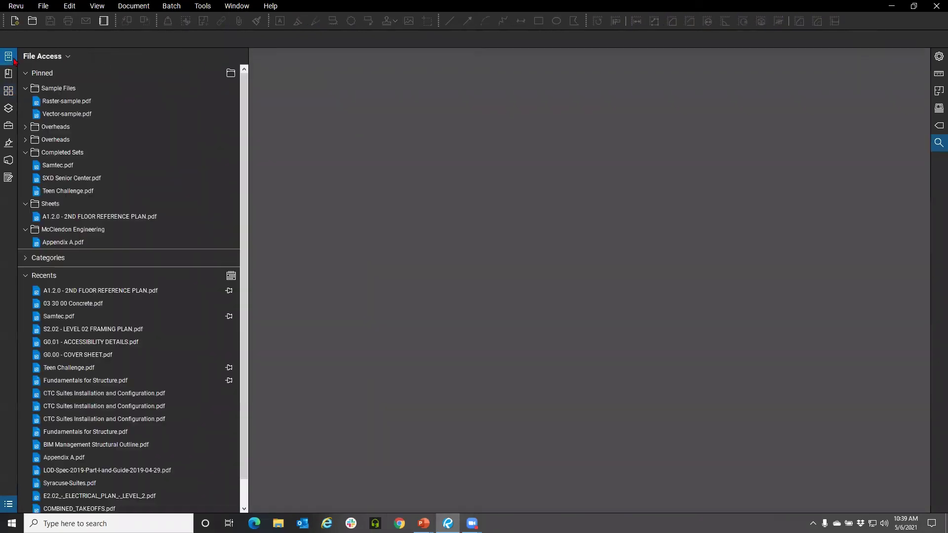
{"action": "left_click", "coordinate": [99, 216]}
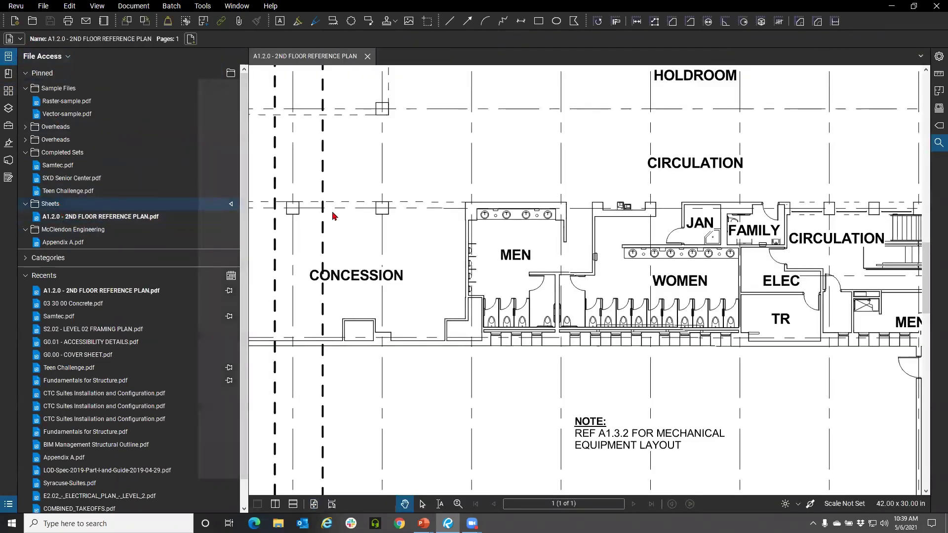
{"action": "key", "text": "ctrl+o"}
{"action": "left_click", "coordinate": [306, 193]}
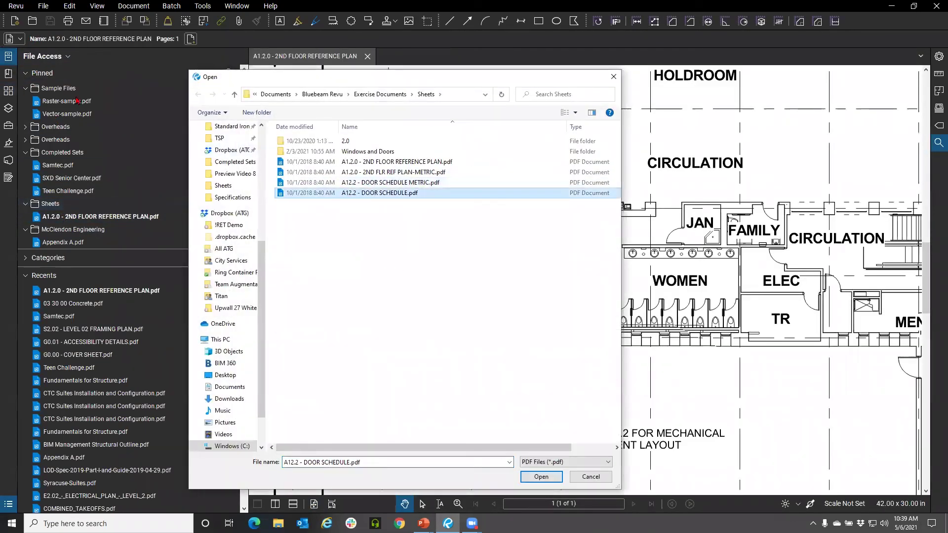
{"action": "left_click", "coordinate": [542, 476]}
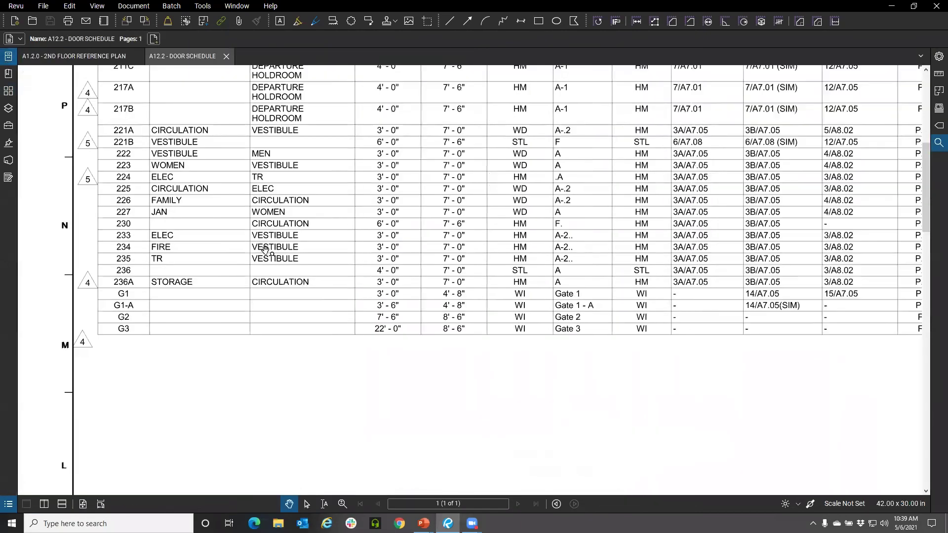
Examine the door schedule on sheet A12.2, reading the door numbers, room names, sizes and door types down to the gate rows
{"action": "scroll", "coordinate": [266, 250], "scroll_direction": "down", "scroll_amount": 5}
{"action": "scroll", "coordinate": [245, 227], "scroll_direction": "up", "scroll_amount": 3}
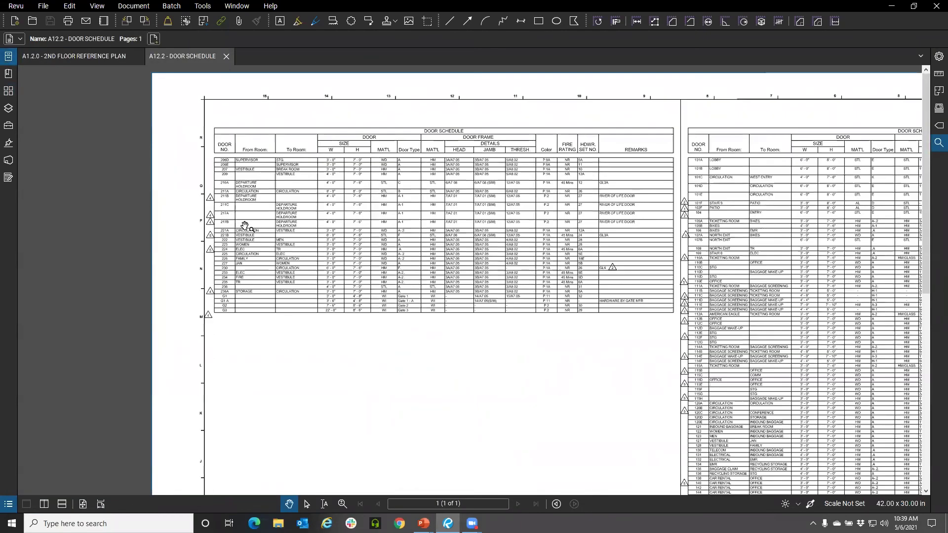
{"action": "scroll", "coordinate": [304, 241], "scroll_direction": "up", "scroll_amount": 3}
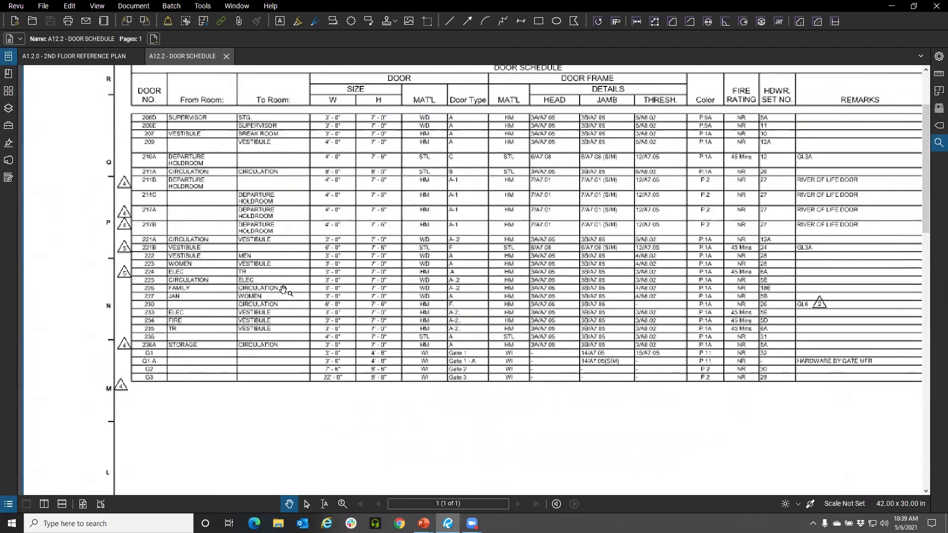
{"action": "scroll", "coordinate": [292, 292], "scroll_direction": "down", "scroll_amount": 1}
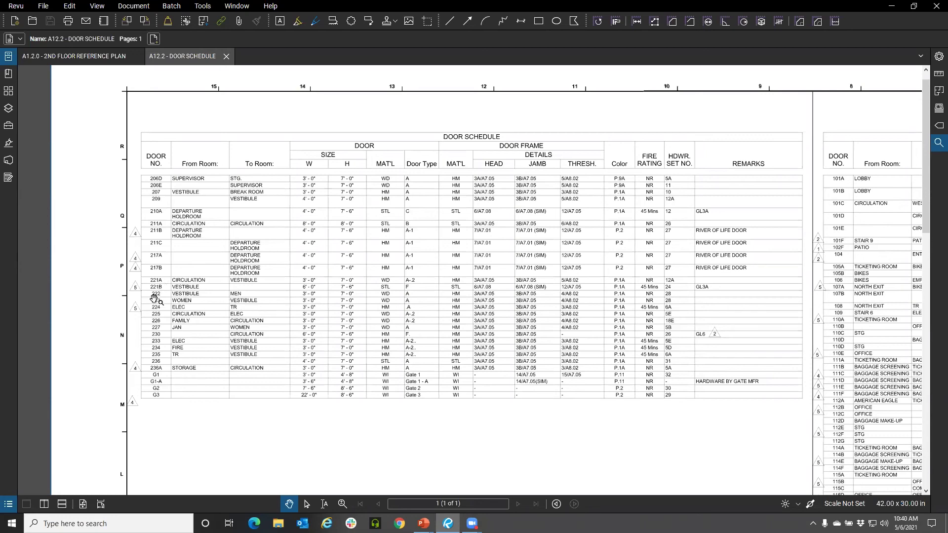
{"action": "scroll", "coordinate": [153, 350], "scroll_direction": "up", "scroll_amount": 1}
{"action": "scroll", "coordinate": [150, 349], "scroll_direction": "up", "scroll_amount": 3}
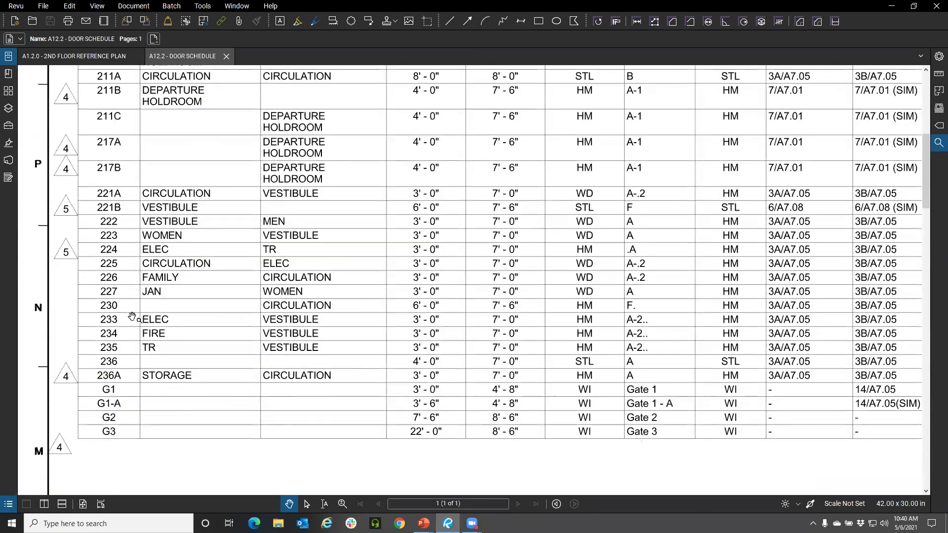
{"action": "scroll", "coordinate": [182, 428], "scroll_direction": "down", "scroll_amount": 1}
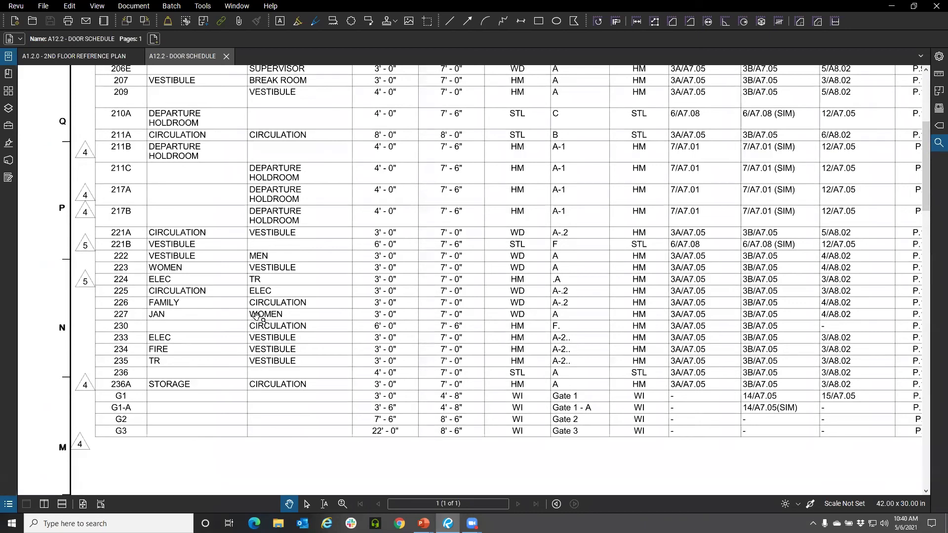
{"action": "scroll", "coordinate": [219, 276], "scroll_direction": "down", "scroll_amount": 1}
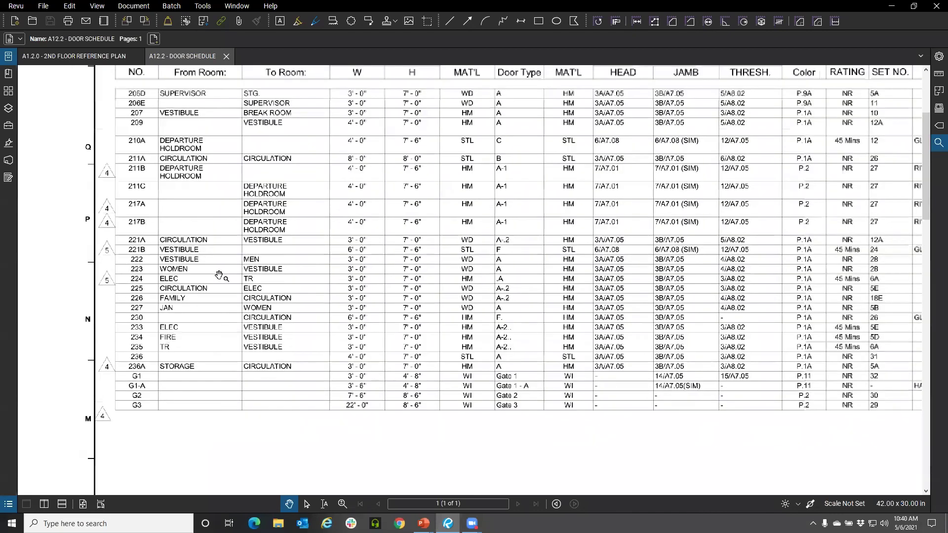
{"action": "scroll", "coordinate": [219, 275], "scroll_direction": "down", "scroll_amount": 4}
{"action": "scroll", "coordinate": [157, 306], "scroll_direction": "up", "scroll_amount": 4}
{"action": "left_click_drag", "start_coordinate": [157, 303], "coordinate": [98, 291]}
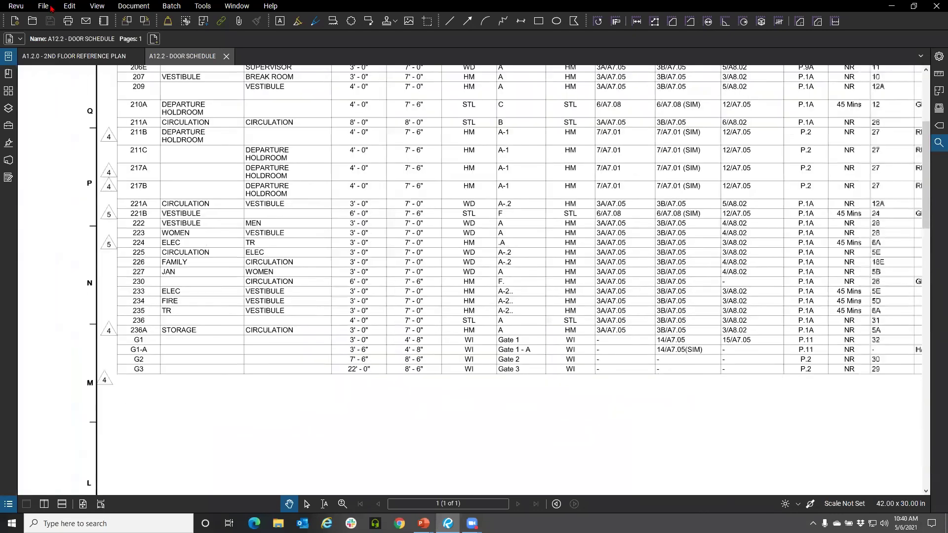
Review the export formats and the Excel workbook scope options, and look over the door schedule tables on the sheet
{"action": "left_click", "coordinate": [50, 7]}
{"action": "mouse_move", "coordinate": [74, 227]}
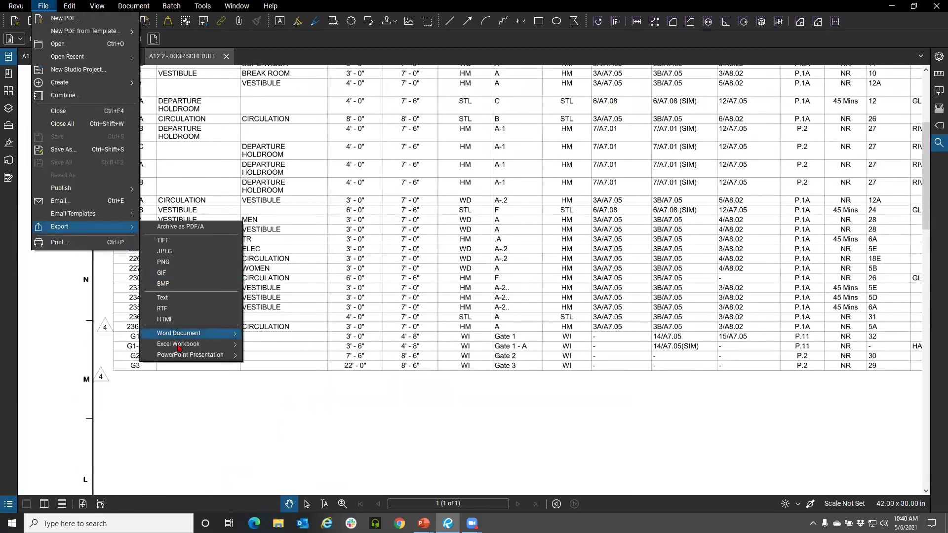
{"action": "mouse_move", "coordinate": [180, 348]}
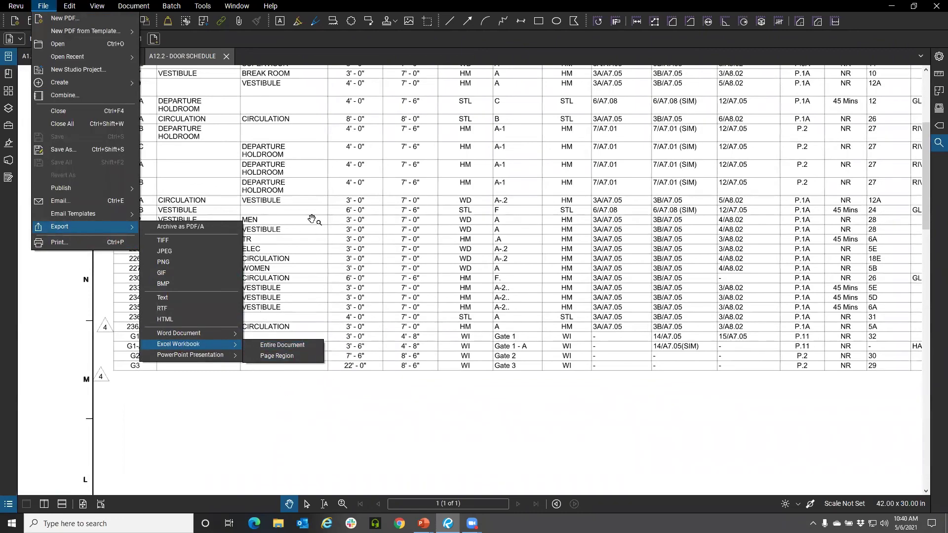
{"action": "scroll", "coordinate": [312, 219], "scroll_direction": "down", "scroll_amount": 5}
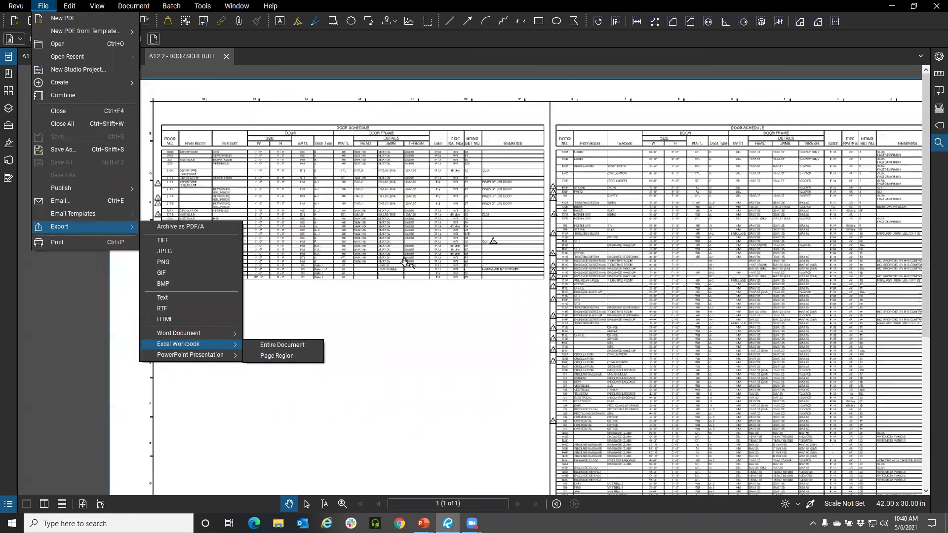
{"action": "left_click_drag", "start_coordinate": [305, 230], "coordinate": [405, 262]}
{"action": "scroll", "coordinate": [333, 255], "scroll_direction": "up", "scroll_amount": 3}
{"action": "left_click_drag", "start_coordinate": [336, 260], "coordinate": [233, 288]}
{"action": "scroll", "coordinate": [218, 333], "scroll_direction": "up", "scroll_amount": 1}
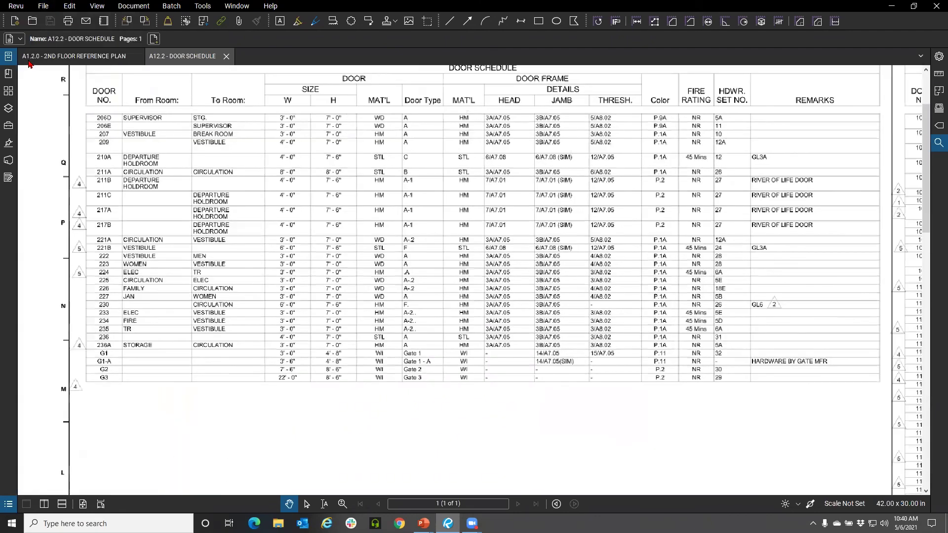
{"action": "scroll", "coordinate": [191, 286], "scroll_direction": "down", "scroll_amount": 1}
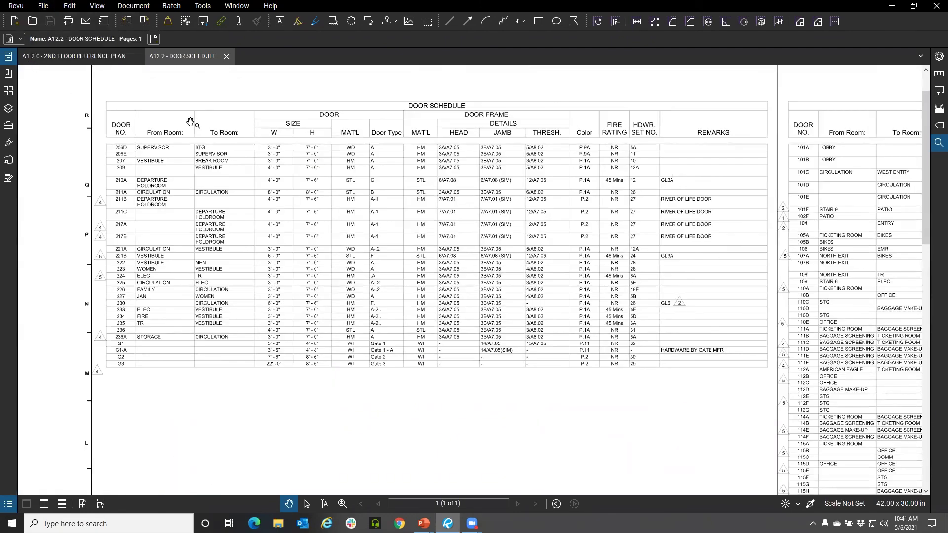
Export the door schedule's lower rows, 226 through G3, as a page region to the Excel workbook A12.2 - DOOR SCHEDULE.xlsx on the Desktop
{"action": "left_click", "coordinate": [44, 7]}
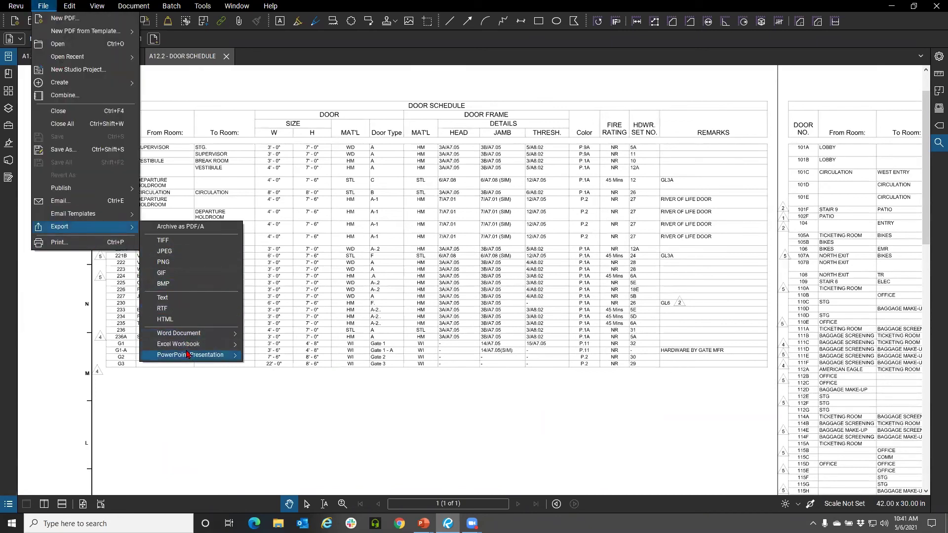
{"action": "left_click", "coordinate": [278, 357]}
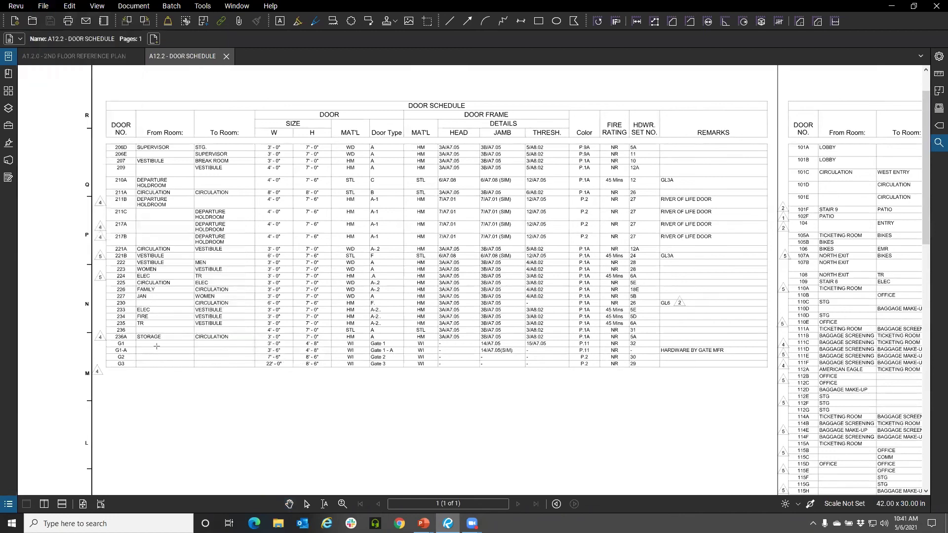
{"action": "scroll", "coordinate": [104, 189], "scroll_direction": "up", "scroll_amount": 5}
{"action": "left_click_drag", "start_coordinate": [97, 156], "coordinate": [643, 361]}
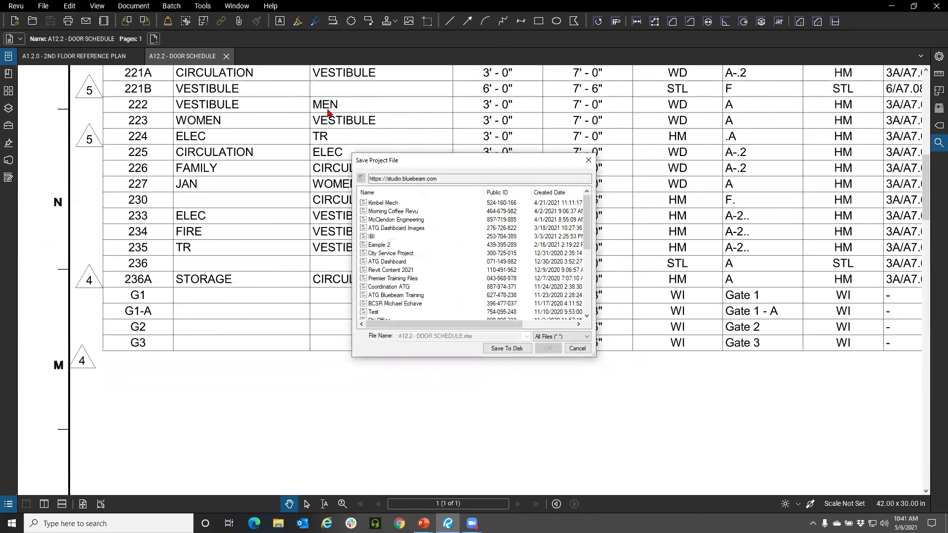
{"action": "left_click", "coordinate": [516, 355]}
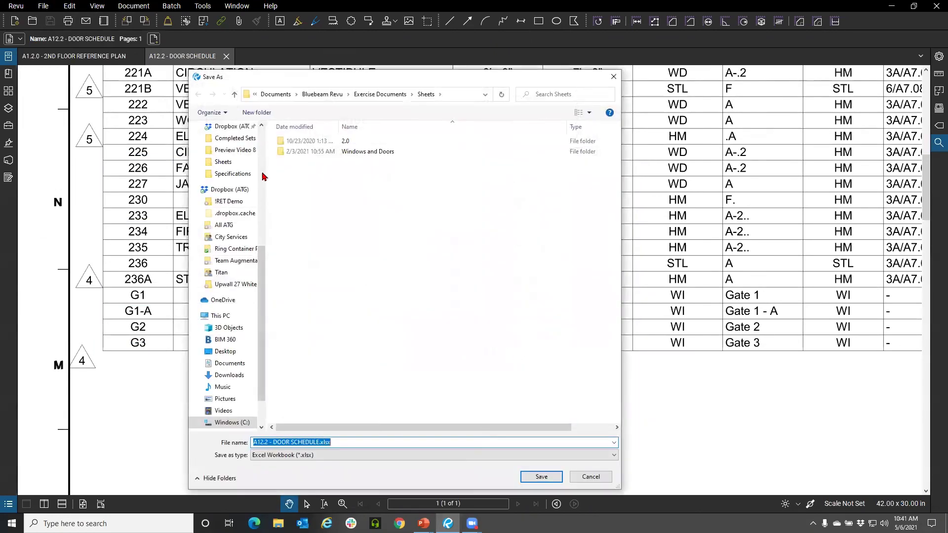
{"action": "left_click", "coordinate": [227, 351]}
{"action": "left_click", "coordinate": [542, 477]}
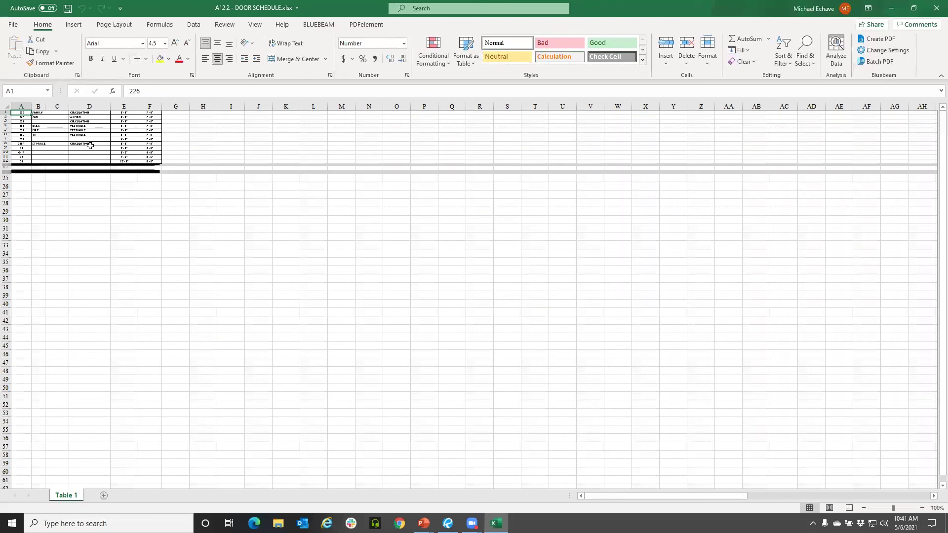
Compare the exported workbook with the PDF schedule and check that its cells hold editable text, such as the ELEC and VESTIBULE entries
{"action": "left_click", "coordinate": [50, 126]}
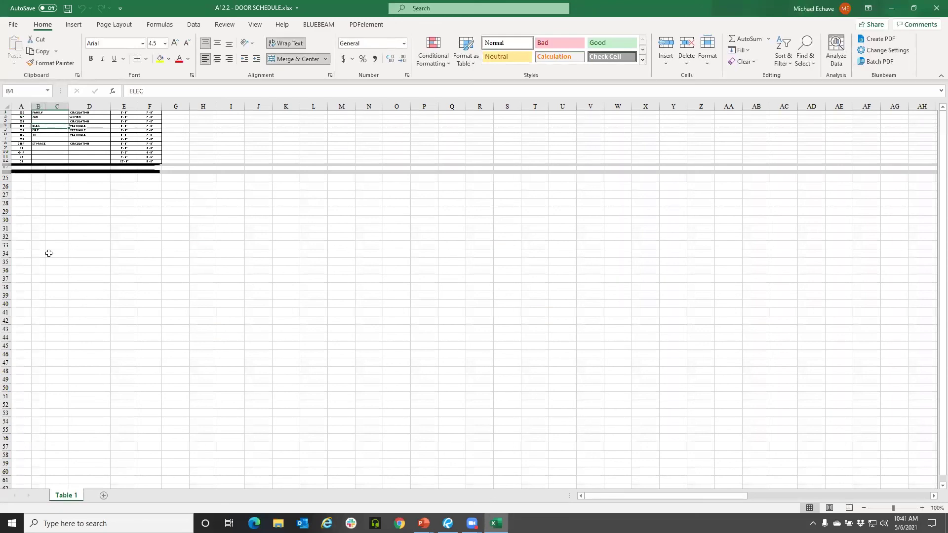
{"action": "left_click_drag", "start_coordinate": [179, 12], "coordinate": [165, 343]}
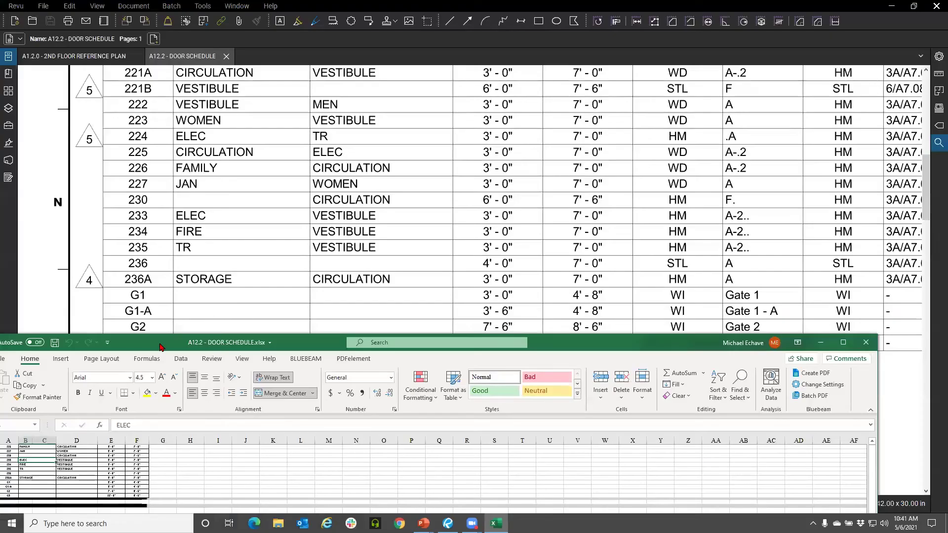
{"action": "left_click_drag", "start_coordinate": [164, 342], "coordinate": [203, 5]}
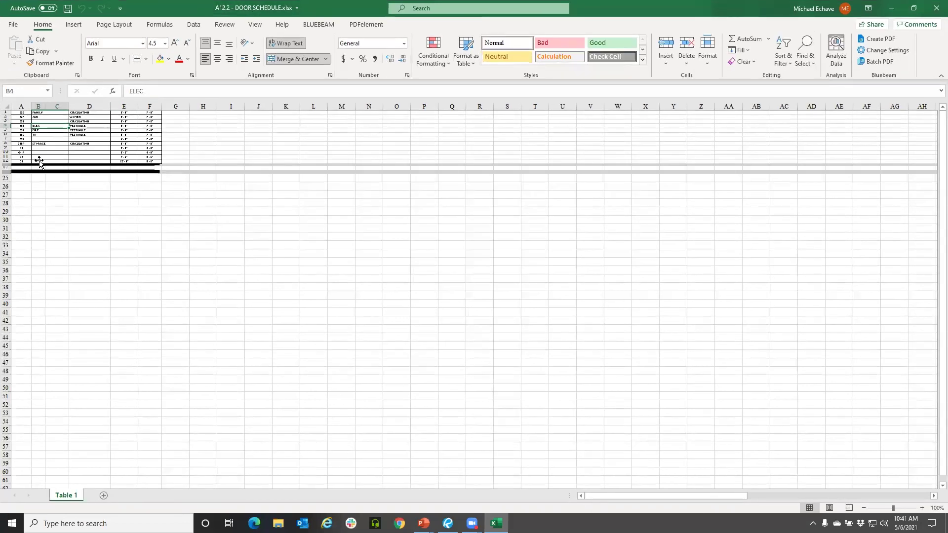
{"action": "left_click", "coordinate": [90, 129]}
{"action": "left_click_drag", "start_coordinate": [165, 91], "coordinate": [128, 96]}
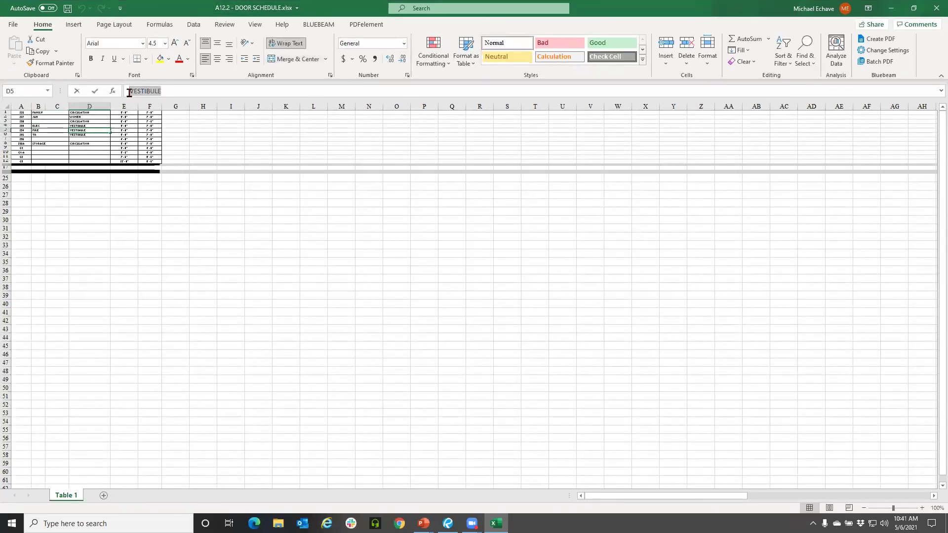
{"action": "left_click", "coordinate": [129, 139]}
{"action": "left_click", "coordinate": [131, 92]}
{"action": "left_click", "coordinate": [42, 153]}
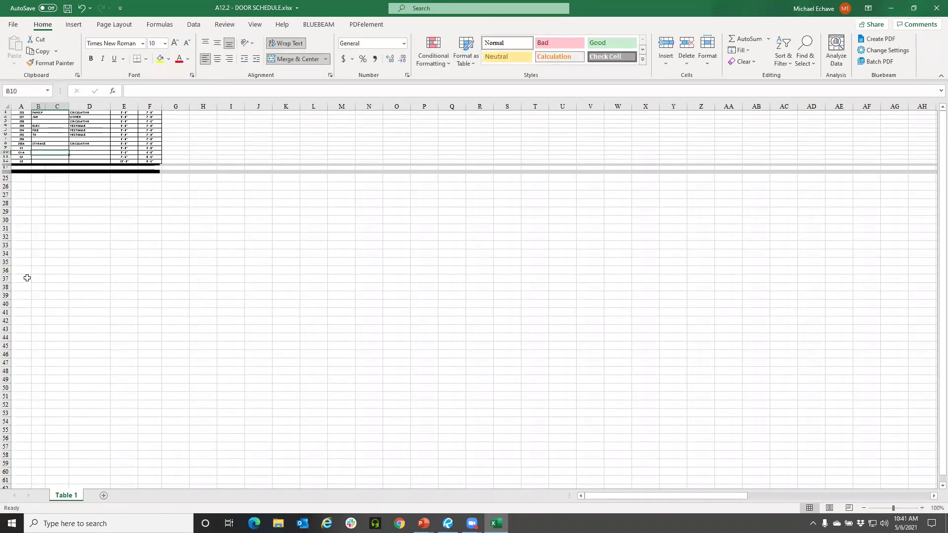
Close the exported door schedule workbook without saving the changes
{"action": "left_click", "coordinate": [937, 8]}
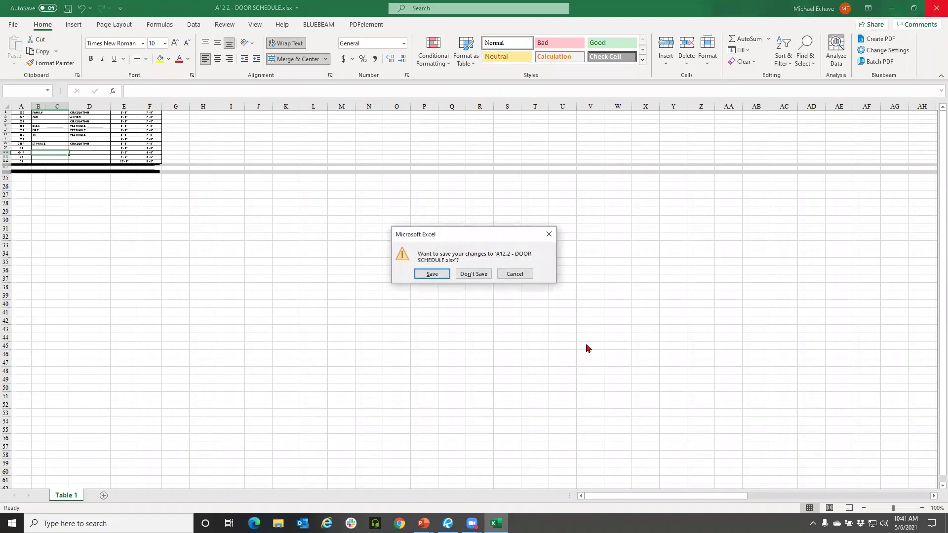
{"action": "left_click", "coordinate": [482, 275]}
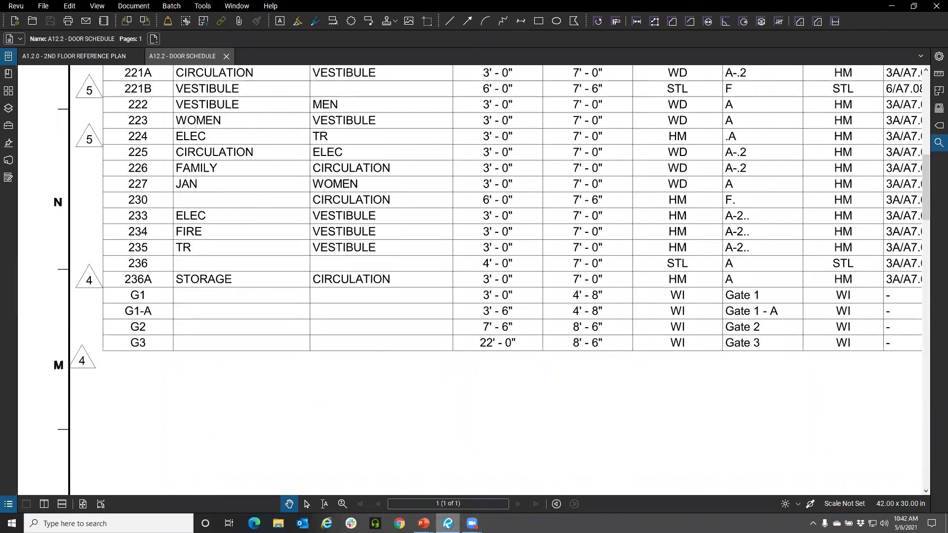
{"action": "mouse_move", "coordinate": [444, 515]}
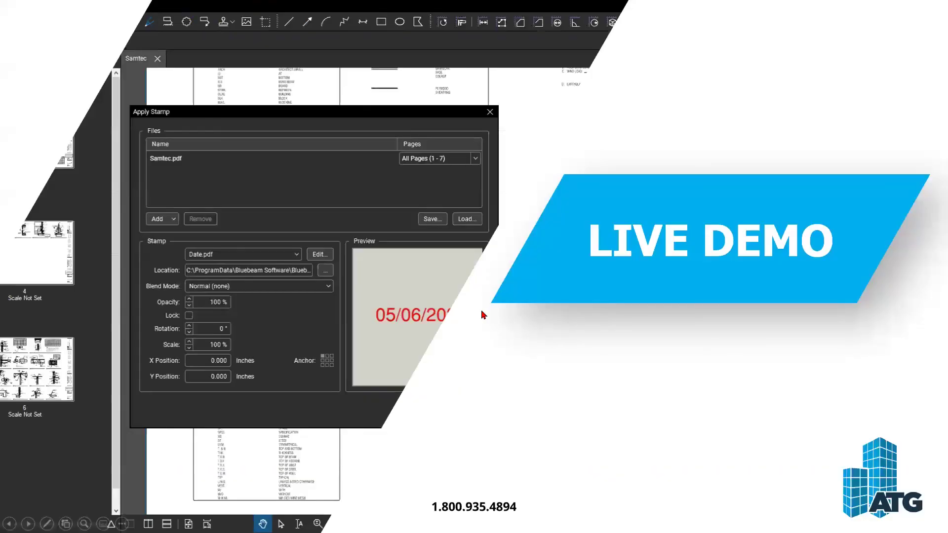